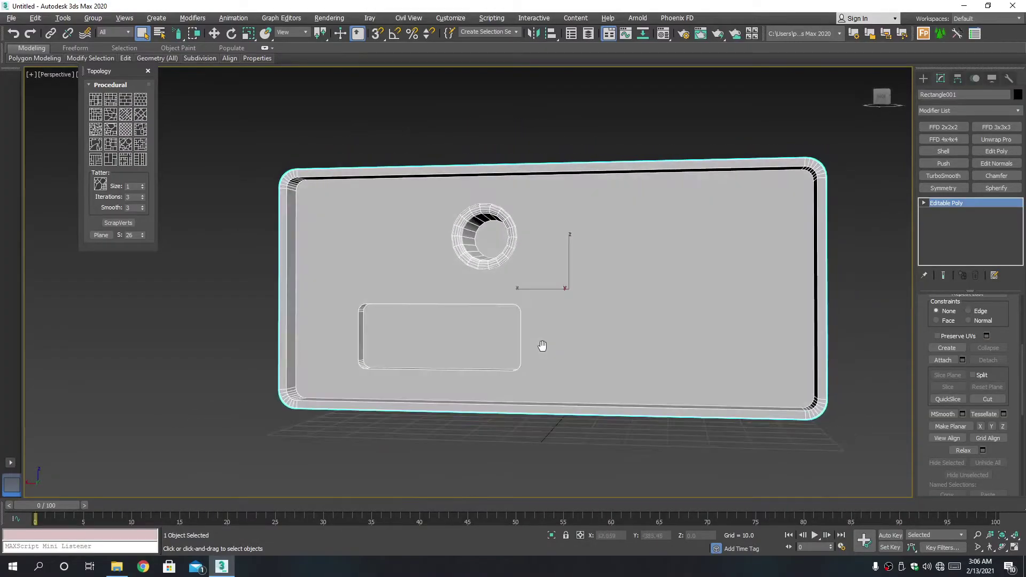
- Maximize the Back viewport, framed straight-on on the housing's panel face
{"action": "middle_click_drag", "start_coordinate": [514, 347], "coordinate": [549, 348], "text": "alt"}
{"action": "scroll", "coordinate": [568, 346], "scroll_direction": "down", "scroll_amount": 5}
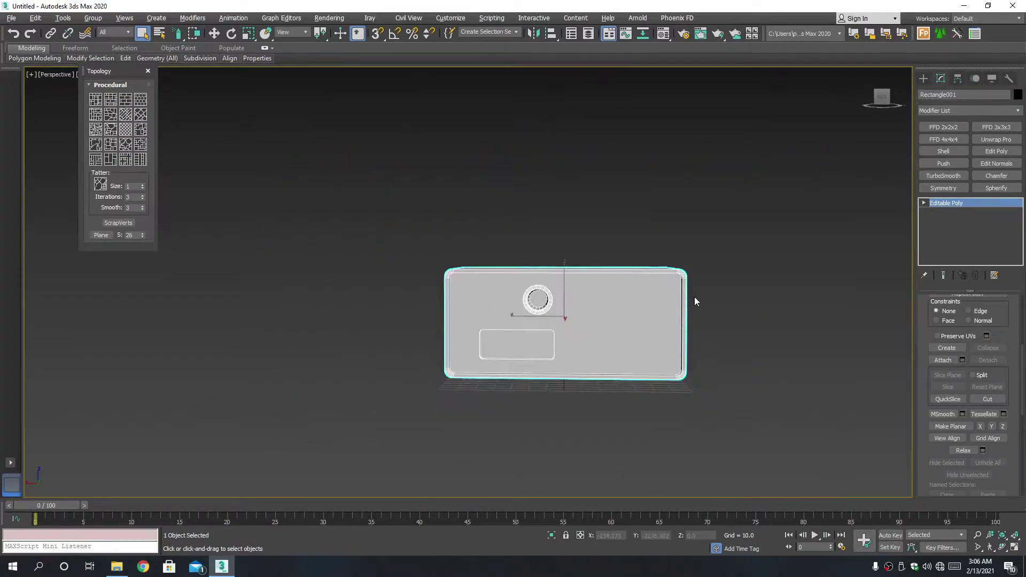
{"action": "middle_click_drag", "start_coordinate": [695, 298], "coordinate": [646, 311]}
{"action": "key", "text": "alt+w"}
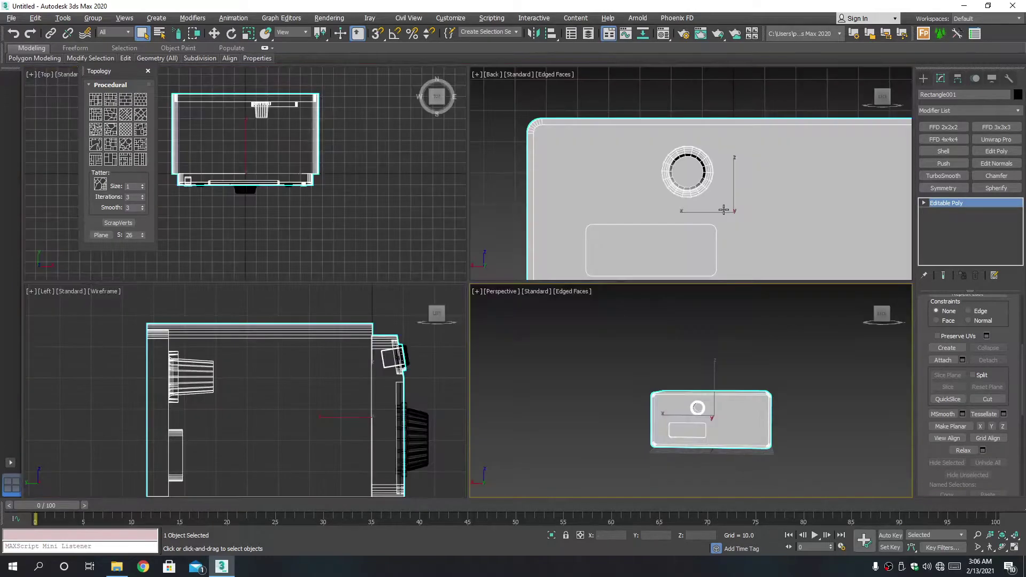
{"action": "key", "text": "alt+w"}
{"action": "scroll", "coordinate": [637, 246], "scroll_direction": "down", "scroll_amount": 5}
{"action": "scroll", "coordinate": [800, 244], "scroll_direction": "up", "scroll_amount": 3}
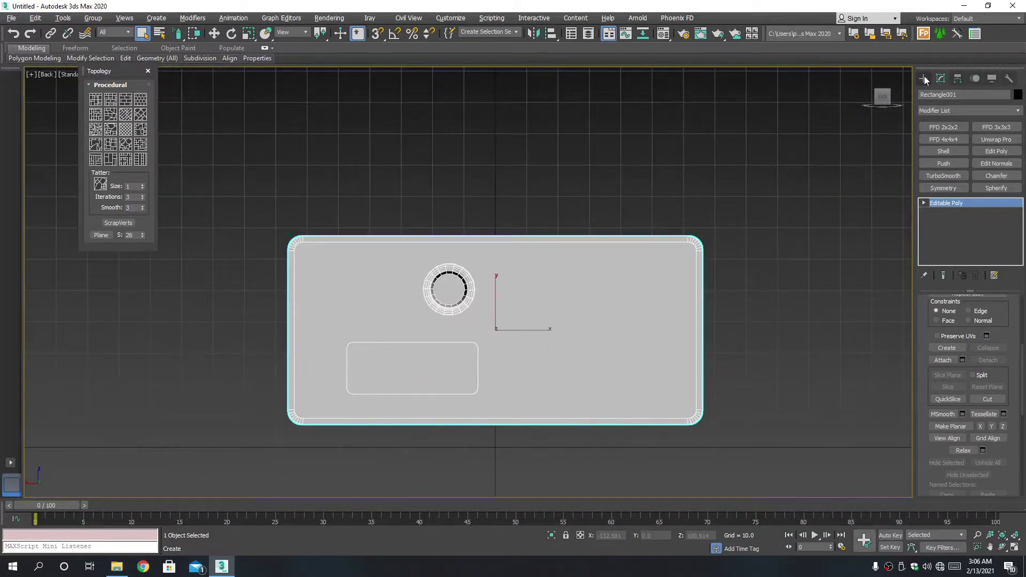
- Draw a 13.373 × 7.349 Standard Primitives plane on the panel's upper right, discarding a trial box
{"action": "left_click", "coordinate": [923, 78]}
{"action": "left_click", "coordinate": [944, 108]}
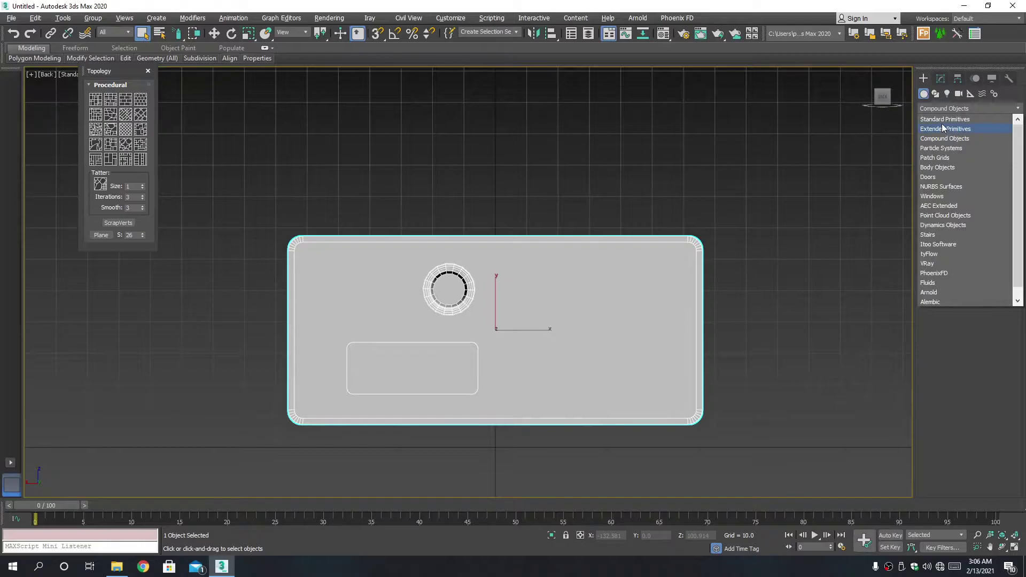
{"action": "left_click", "coordinate": [944, 121]}
{"action": "left_click", "coordinate": [947, 143]}
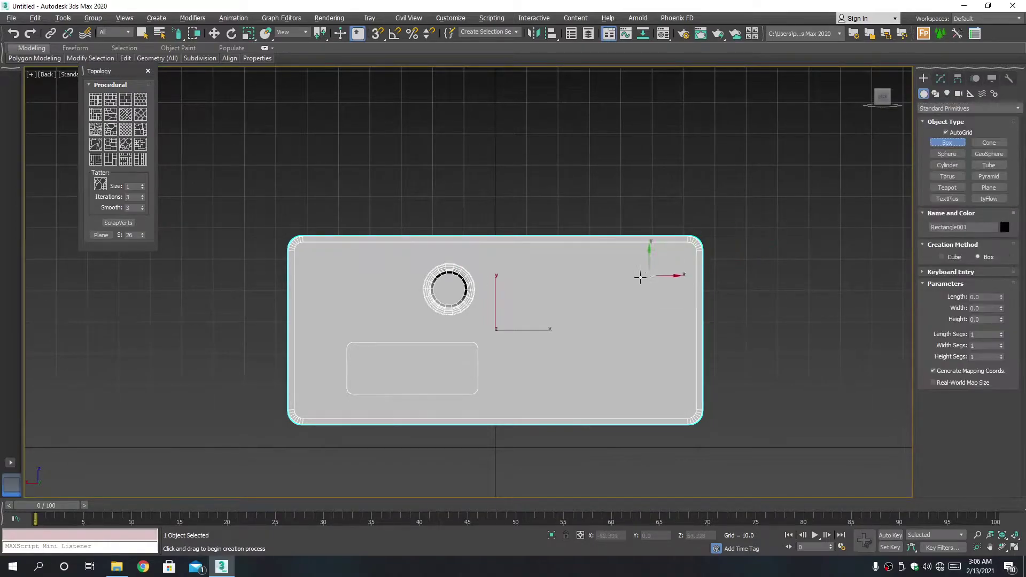
{"action": "scroll", "coordinate": [641, 277], "scroll_direction": "up", "scroll_amount": 2}
{"action": "left_click_drag", "start_coordinate": [632, 263], "coordinate": [668, 322]}
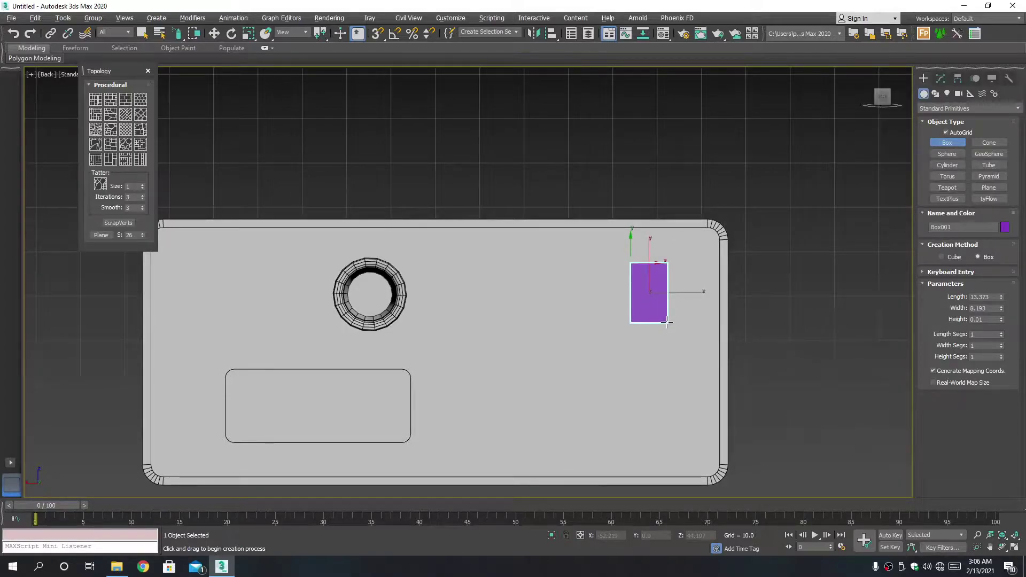
{"action": "key", "text": "ctrl+z"}
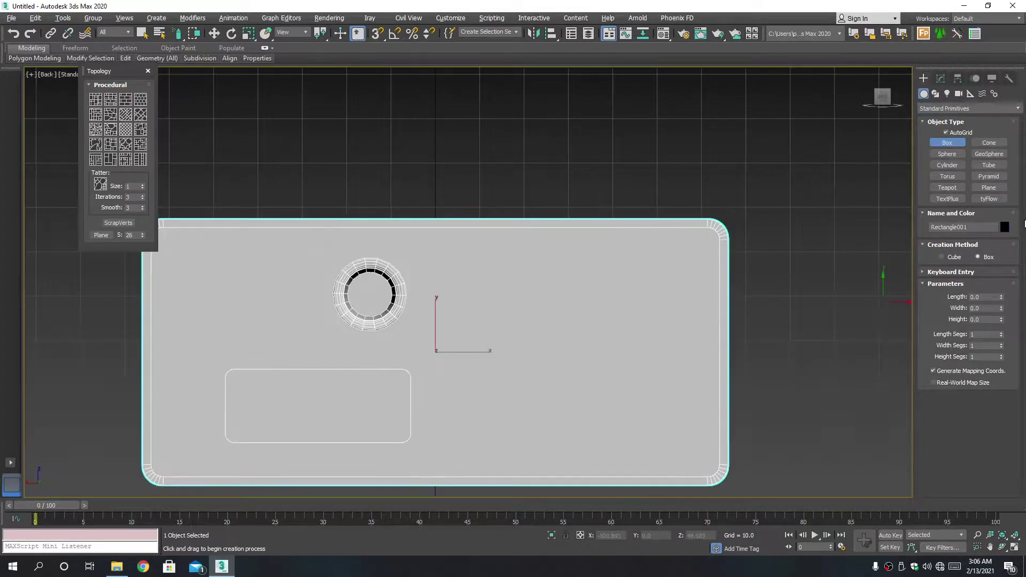
{"action": "left_click", "coordinate": [989, 187]}
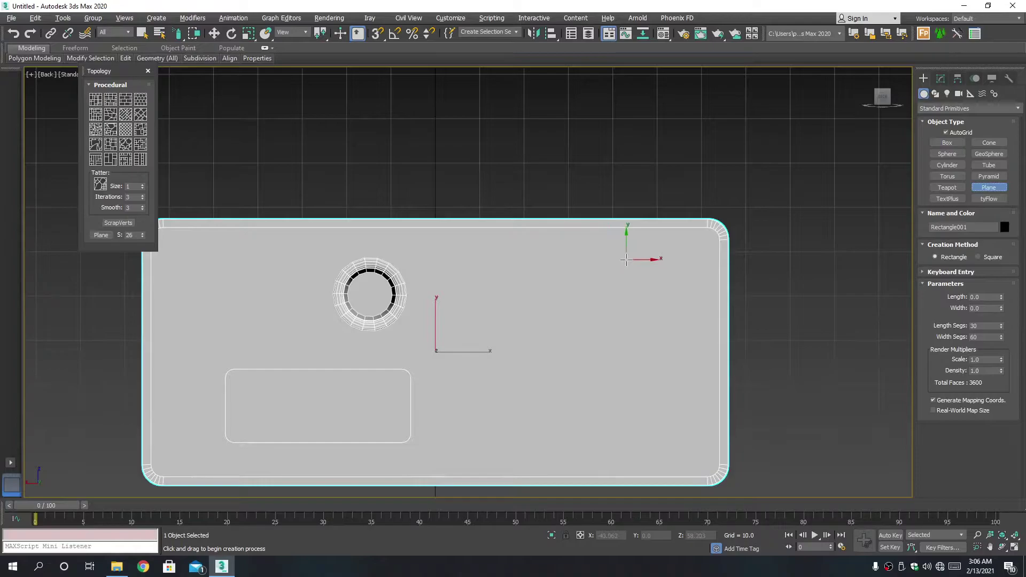
{"action": "left_click_drag", "start_coordinate": [627, 260], "coordinate": [663, 321]}
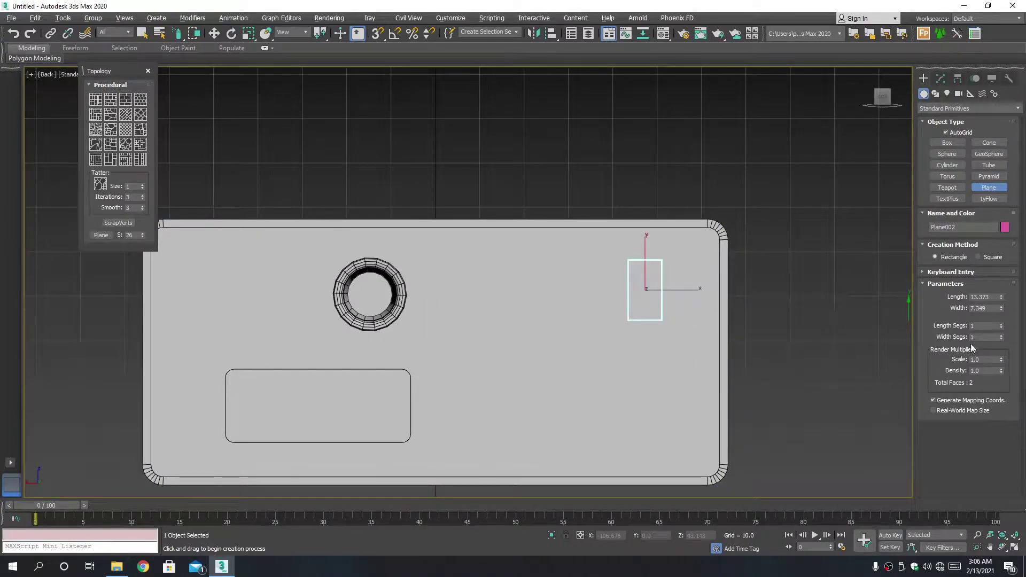
{"action": "right_click", "coordinate": [817, 277]}
- Convert Plane002 to Editable Poly and view it in the maximized Perspective viewport
{"action": "left_click", "coordinate": [940, 79]}
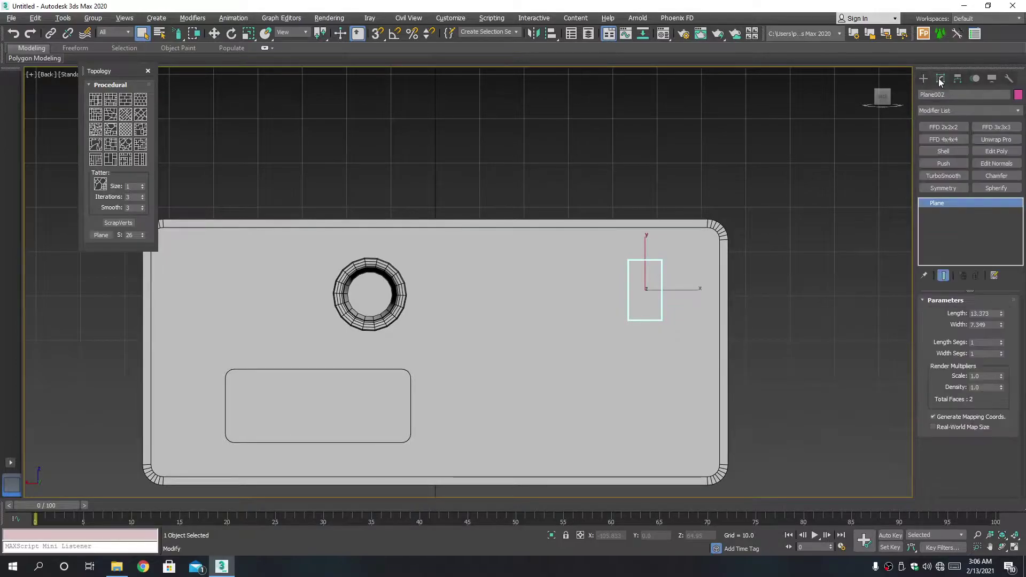
{"action": "right_click", "coordinate": [799, 289]}
{"action": "mouse_move", "coordinate": [826, 401]}
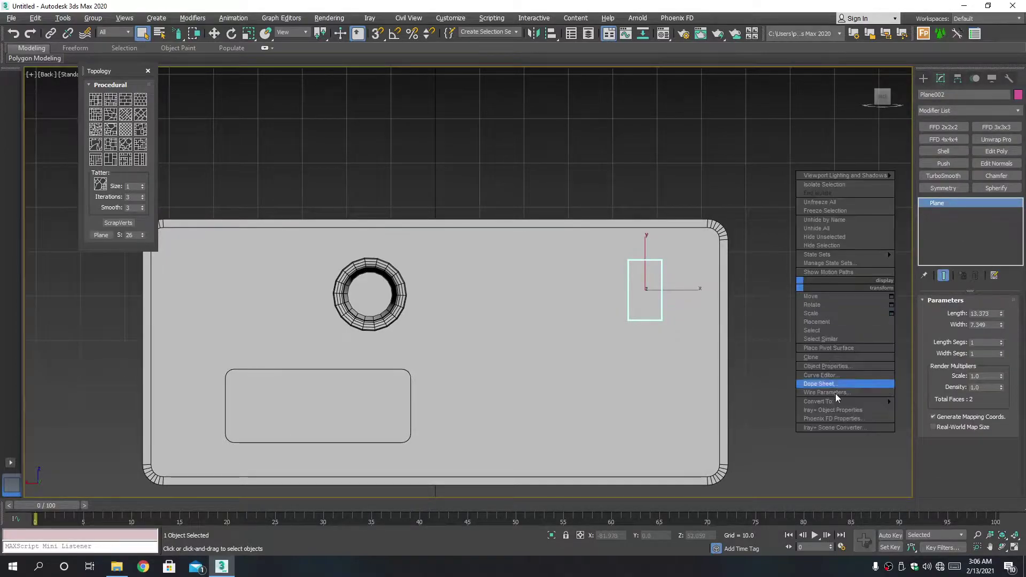
{"action": "left_click", "coordinate": [926, 411]}
{"action": "key", "text": "alt+w"}
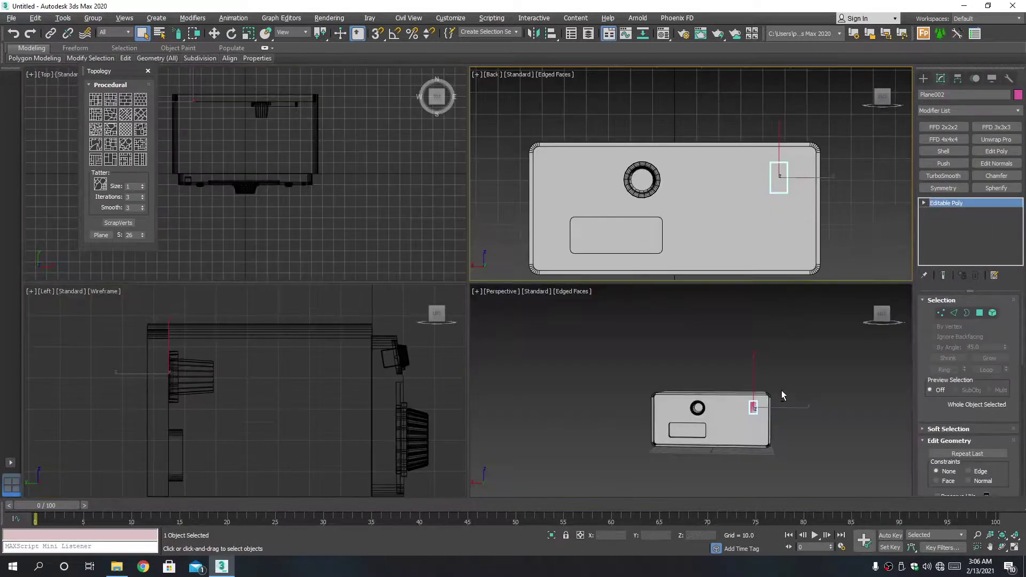
{"action": "key", "text": "alt+w"}
{"action": "middle_click_drag", "start_coordinate": [778, 397], "coordinate": [658, 374], "text": "alt"}
{"action": "scroll", "coordinate": [593, 317], "scroll_direction": "up", "scroll_amount": 5}
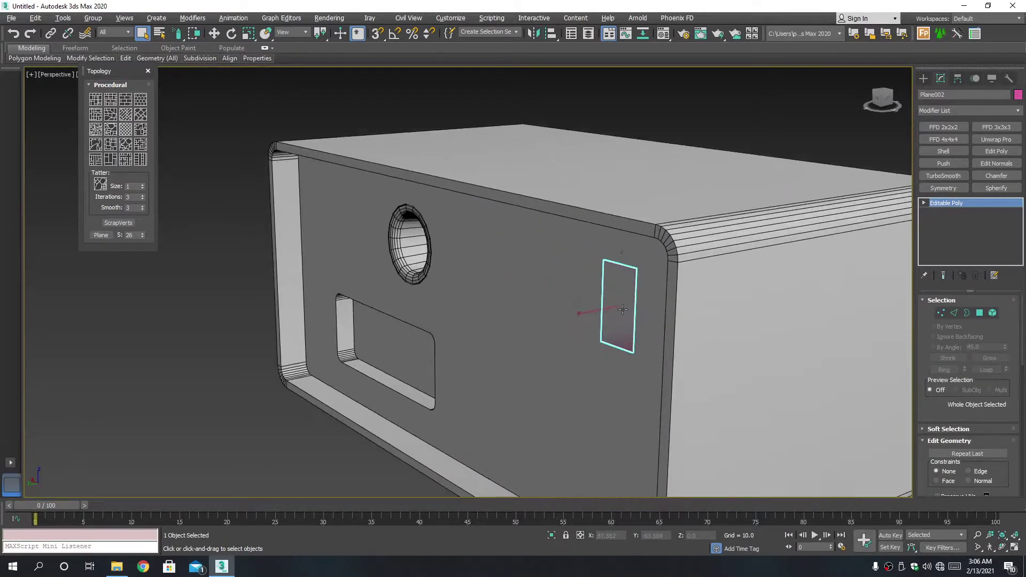
- Move the plane toward the slot and scale up its selected border
{"action": "key", "text": "w"}
{"action": "left_click_drag", "start_coordinate": [601, 311], "coordinate": [436, 330]}
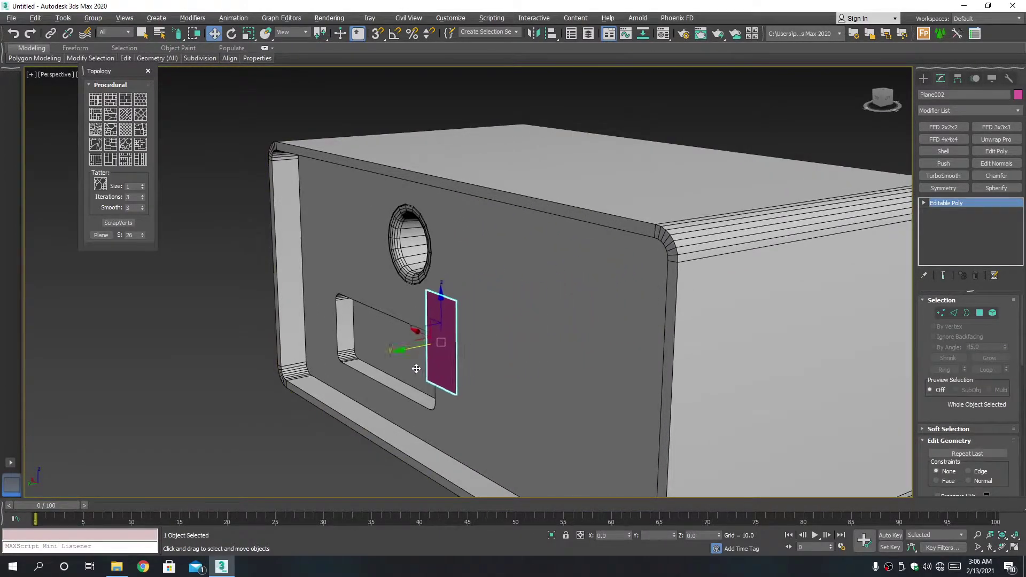
{"action": "key", "text": "3"}
{"action": "left_click", "coordinate": [437, 330]}
{"action": "scroll", "coordinate": [423, 361], "scroll_direction": "down", "scroll_amount": 3}
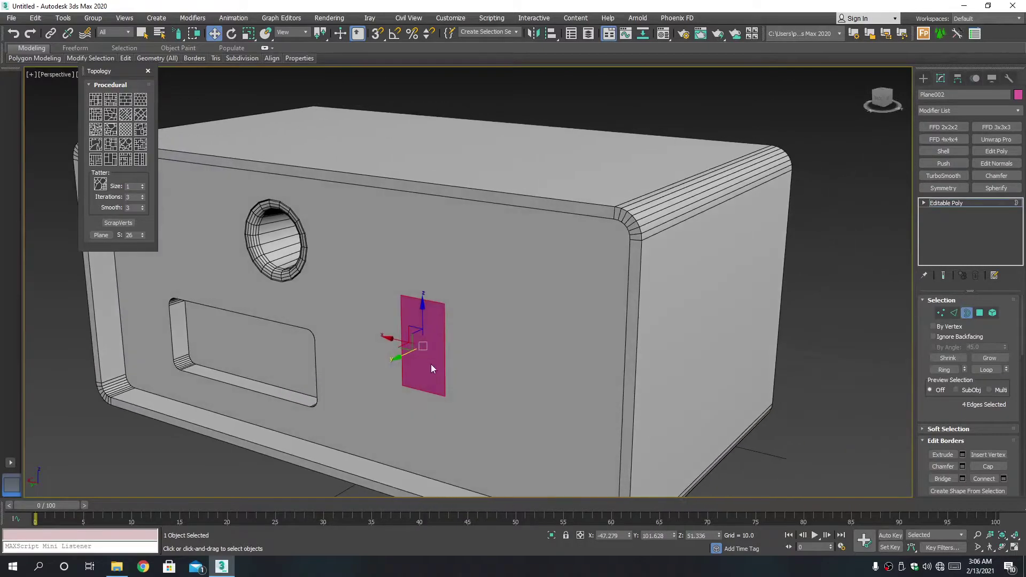
{"action": "key", "text": "r"}
{"action": "left_click_drag", "start_coordinate": [428, 338], "coordinate": [426, 349]}
- Shift-drag the border outward into a box-shaped sleeve, then exit Border mode
{"action": "key", "text": "w"}
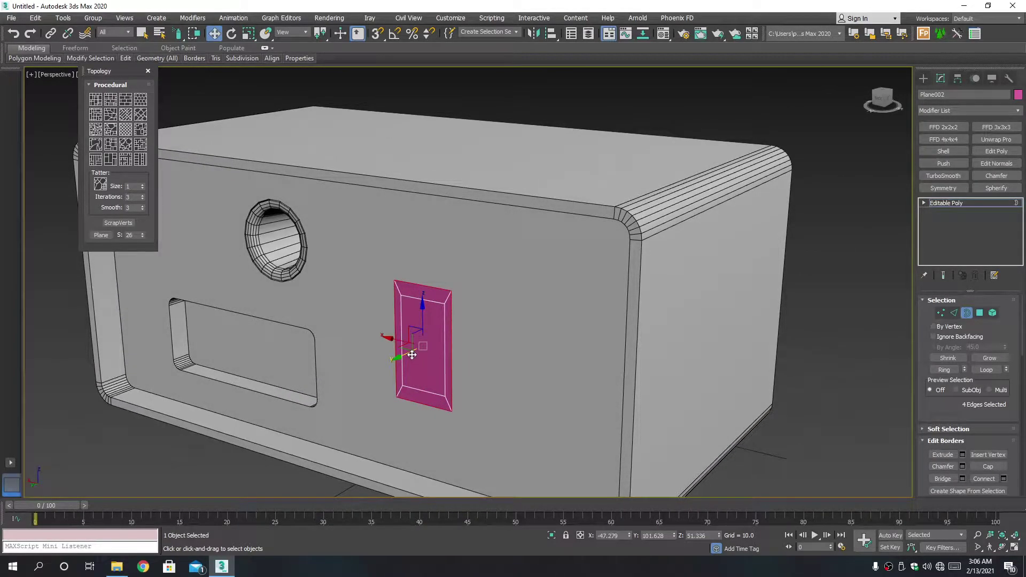
{"action": "mouse_move", "coordinate": [412, 355]}
{"action": "middle_mouse_down", "text": "alt"}
{"action": "mouse_move", "coordinate": [444, 352]}
{"action": "mouse_move", "coordinate": [411, 354]}
{"action": "middle_mouse_up", "text": "alt"}
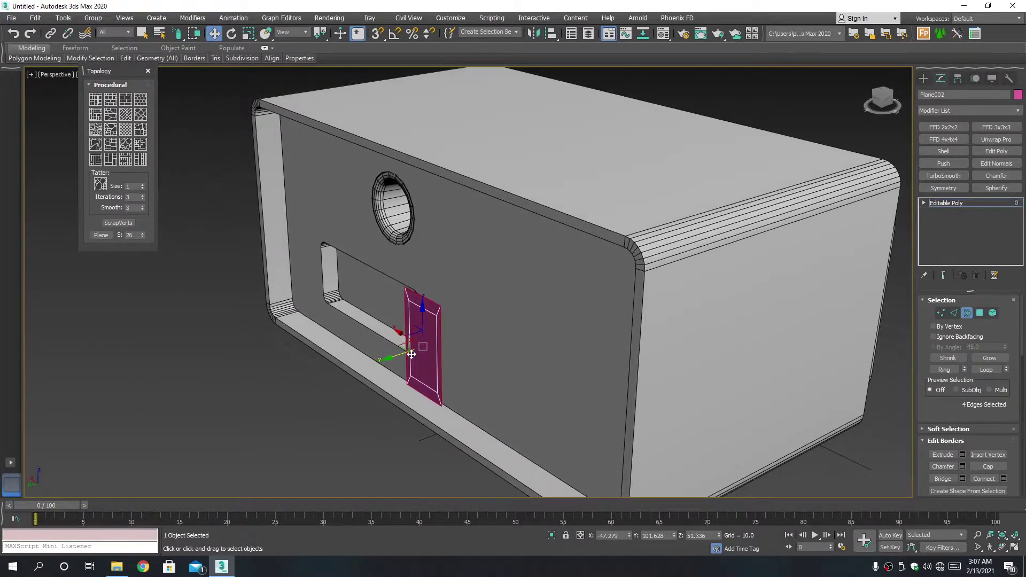
{"action": "mouse_move", "coordinate": [411, 354]}
{"action": "left_mouse_down", "text": "shift"}
{"action": "mouse_move", "coordinate": [398, 359]}
{"action": "mouse_move", "coordinate": [522, 317]}
{"action": "left_mouse_up", "text": "shift"}
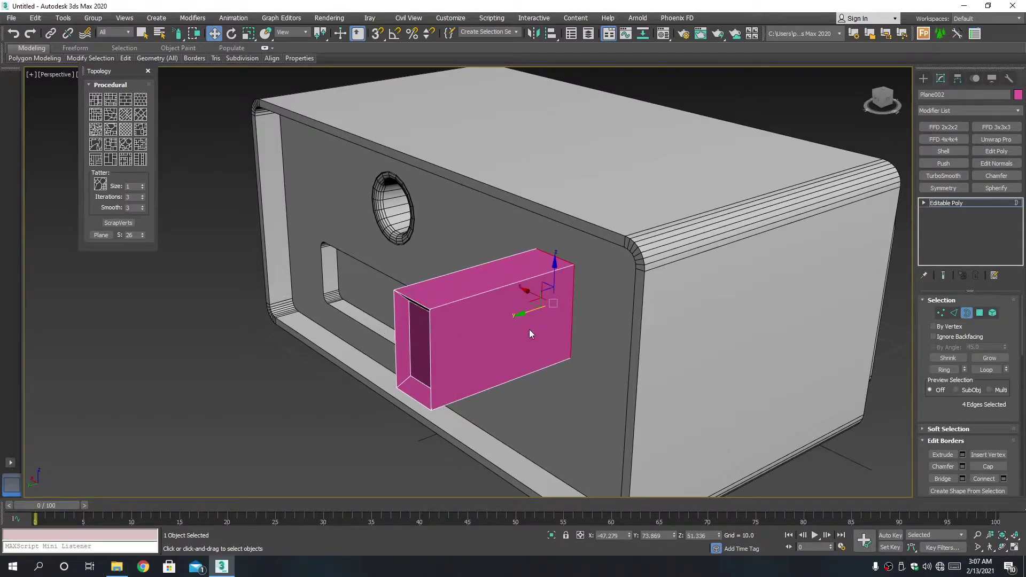
{"action": "key", "text": "3"}
{"action": "scroll", "coordinate": [500, 328], "scroll_direction": "down", "scroll_amount": 5}
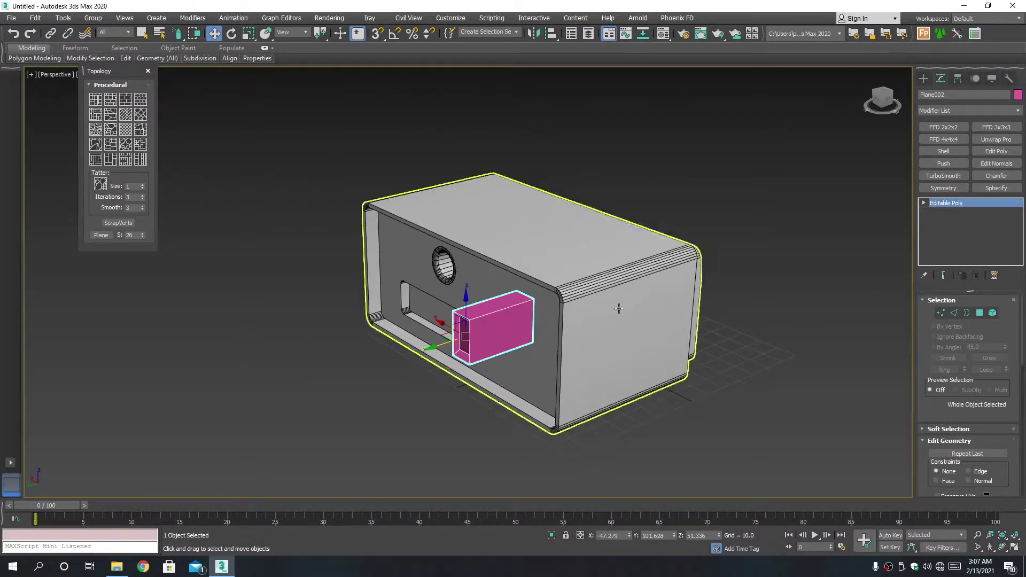
- Isolate the pink box and add a Symmetry modifier mirroring on the Z axis
{"action": "key", "text": "alt+q"}
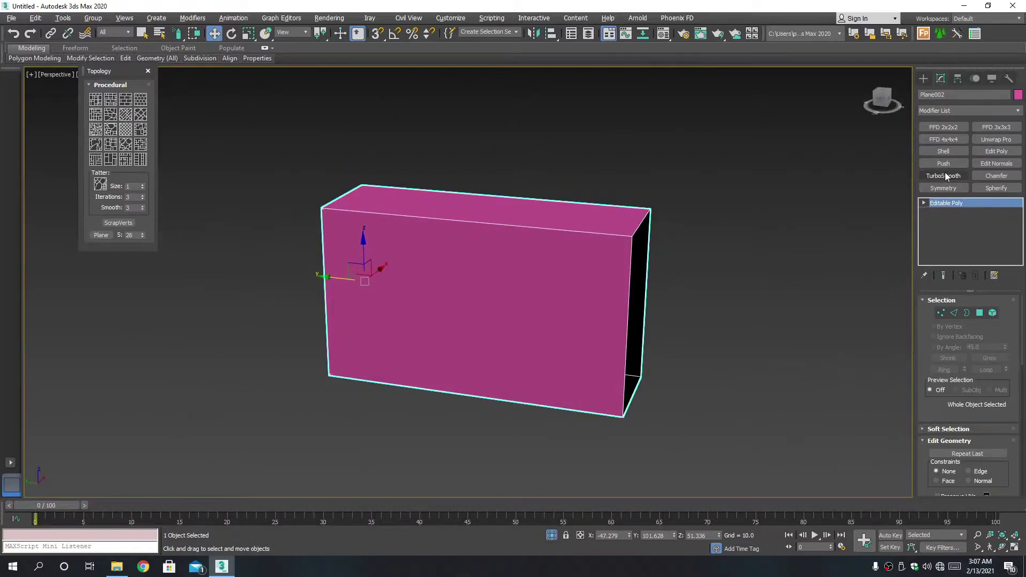
{"action": "left_click", "coordinate": [946, 188]}
{"action": "mouse_move", "coordinate": [837, 242]}
{"action": "middle_mouse_down", "text": "alt"}
{"action": "mouse_move", "coordinate": [685, 272]}
{"action": "mouse_move", "coordinate": [753, 275]}
{"action": "middle_mouse_up", "text": "alt"}
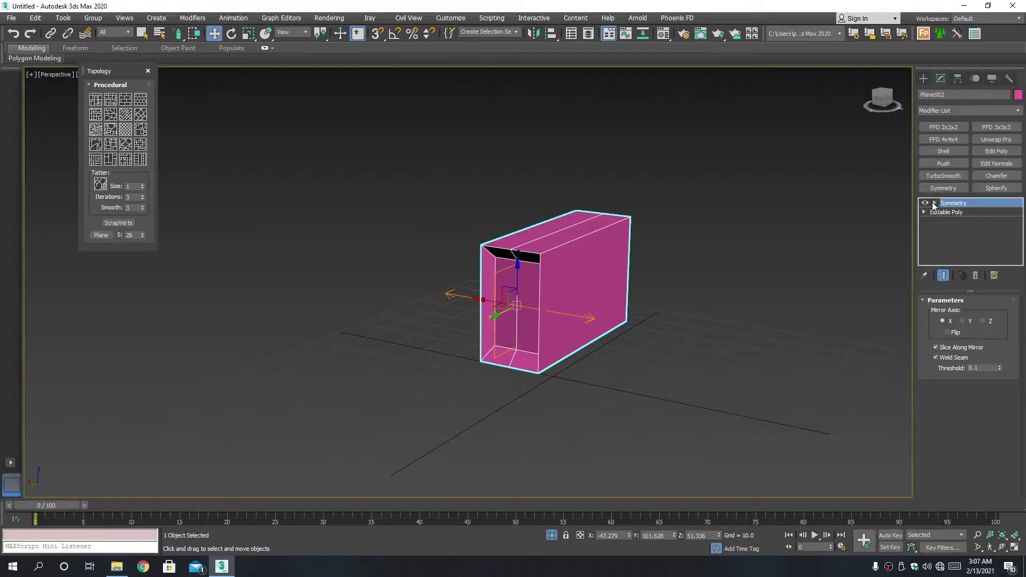
{"action": "left_click", "coordinate": [949, 212]}
{"action": "left_click", "coordinate": [962, 321]}
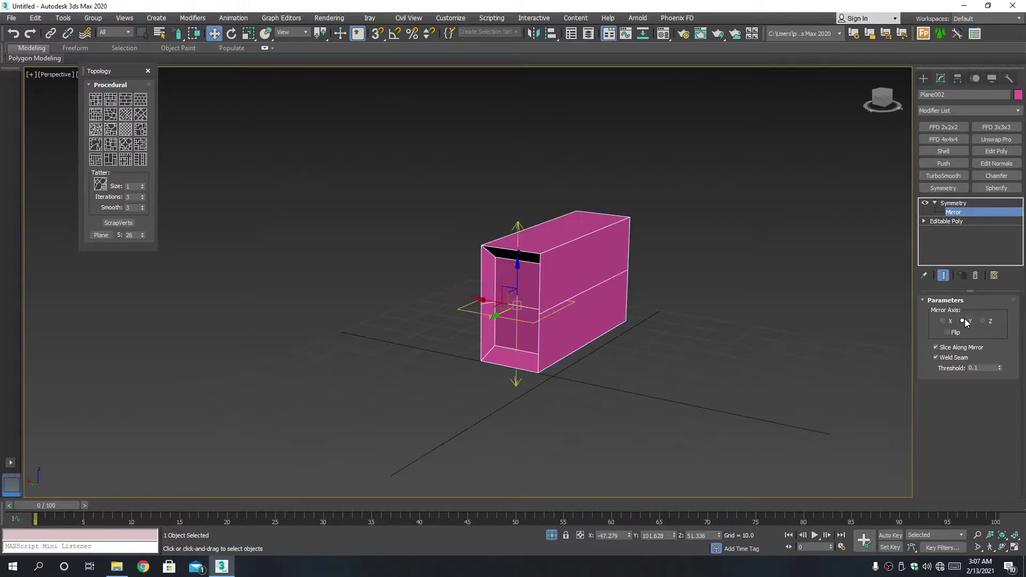
{"action": "left_click", "coordinate": [983, 321]}
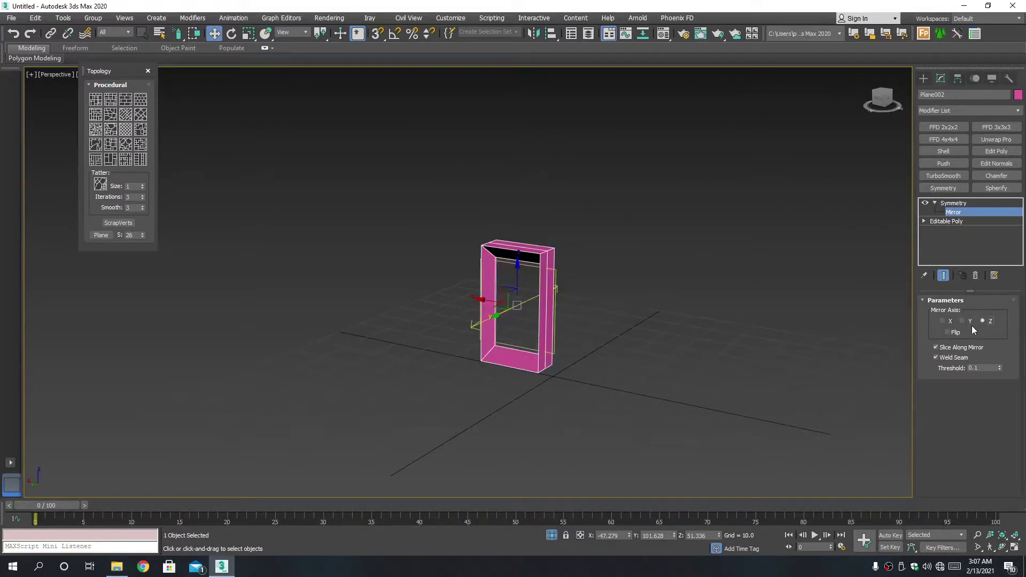
{"action": "left_click", "coordinate": [956, 333]}
- Shift the mirror gizmo to lengthen the box, collapse to Editable Poly, and end isolation
{"action": "middle_click_drag", "start_coordinate": [692, 290], "coordinate": [585, 289], "text": "alt"}
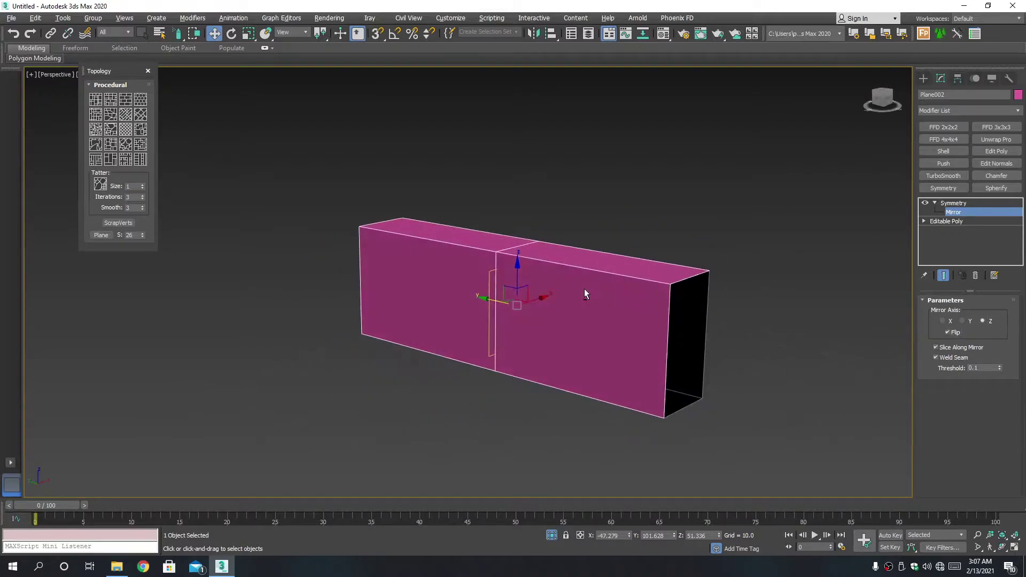
{"action": "left_click", "coordinate": [949, 332]}
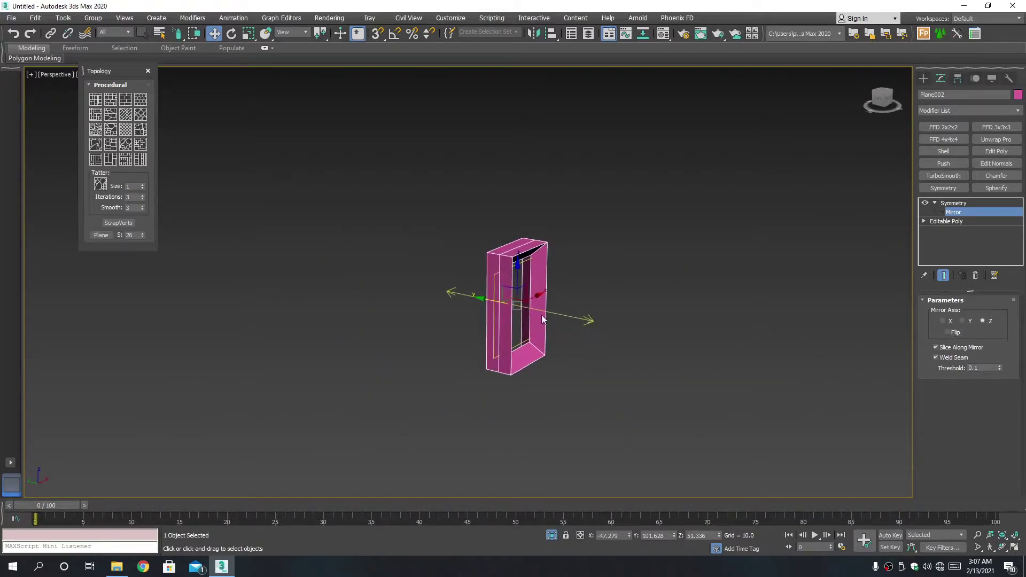
{"action": "left_click_drag", "start_coordinate": [501, 303], "coordinate": [607, 335]}
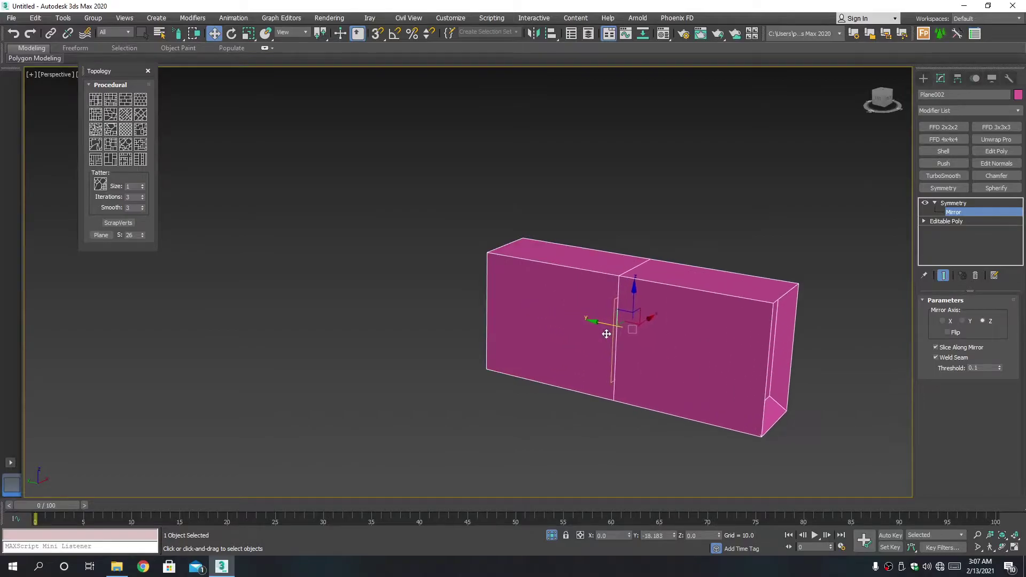
{"action": "right_click", "coordinate": [608, 335]}
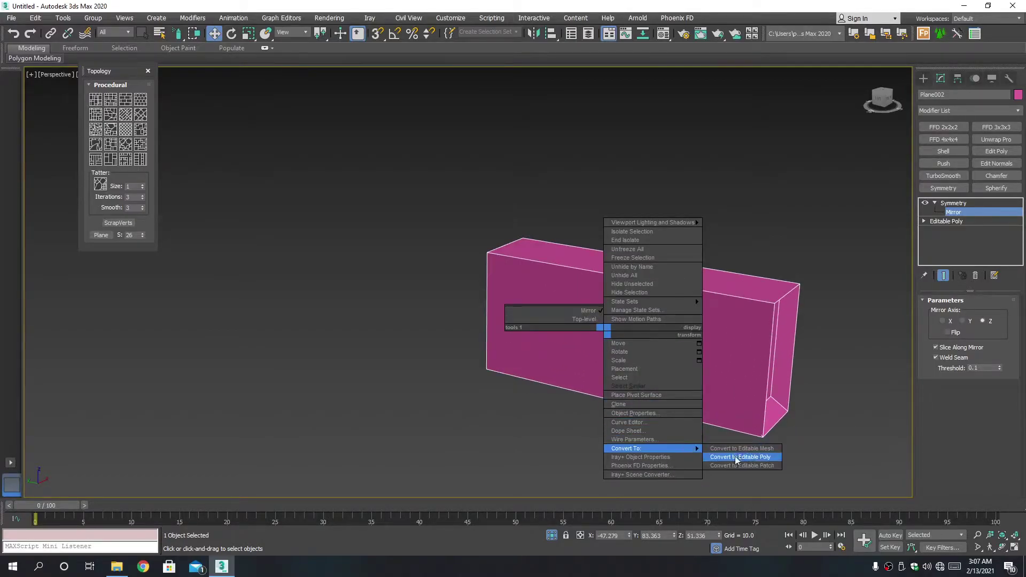
{"action": "left_click", "coordinate": [738, 458]}
{"action": "left_click", "coordinate": [552, 535]}
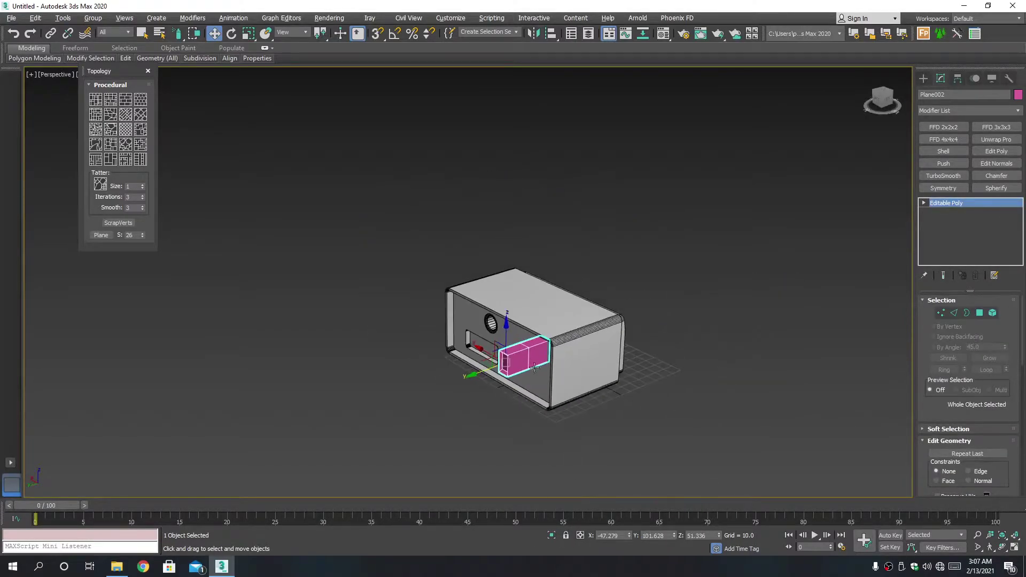
- Slide the pink box along X in the Left view so it crosses the housing wall
{"action": "scroll", "coordinate": [560, 357], "scroll_direction": "up", "scroll_amount": 3}
{"action": "scroll", "coordinate": [527, 338], "scroll_direction": "up", "scroll_amount": 2}
{"action": "scroll", "coordinate": [493, 348], "scroll_direction": "up", "scroll_amount": 2}
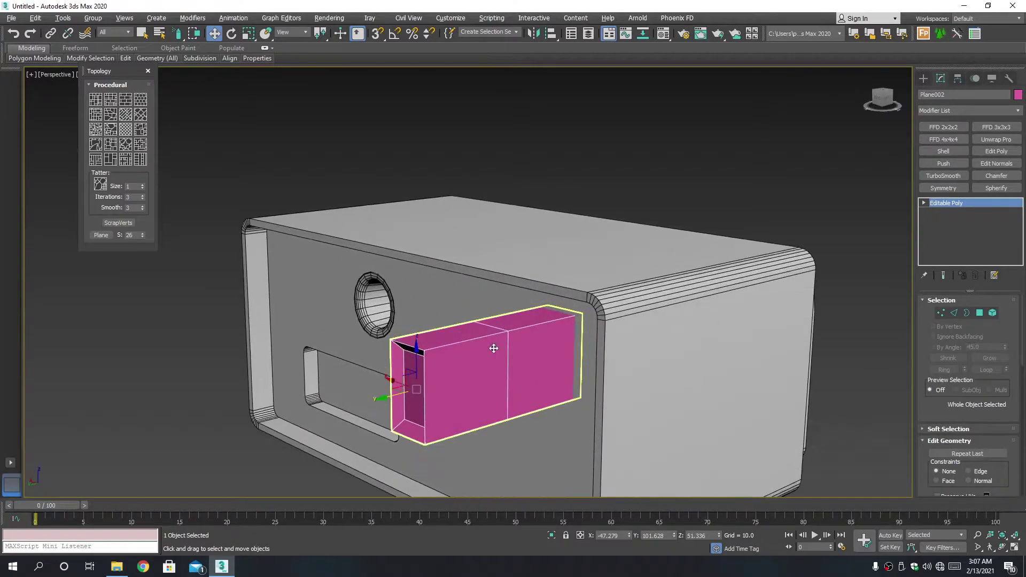
{"action": "scroll", "coordinate": [508, 355], "scroll_direction": "up", "scroll_amount": 1}
{"action": "scroll", "coordinate": [534, 359], "scroll_direction": "down", "scroll_amount": 2}
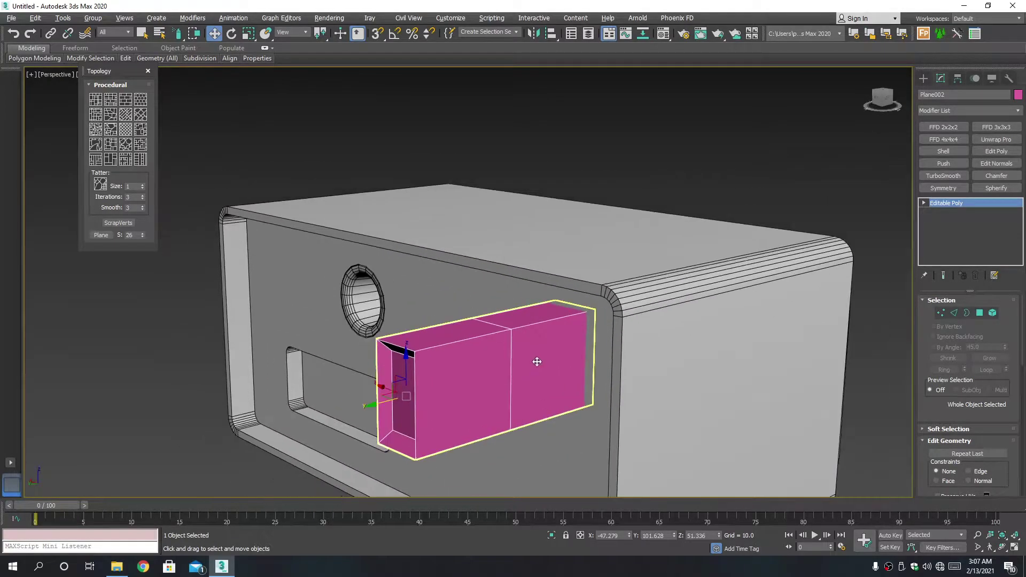
{"action": "key", "text": "alt+w"}
{"action": "key", "text": "alt+w"}
{"action": "middle_click_drag", "start_coordinate": [259, 346], "coordinate": [323, 400]}
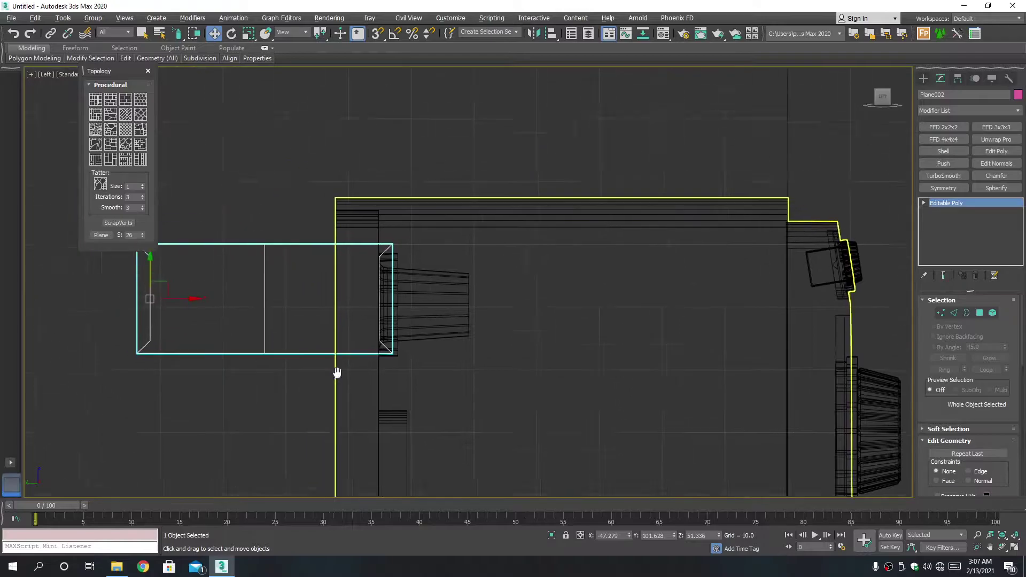
{"action": "left_click_drag", "start_coordinate": [216, 312], "coordinate": [165, 310]}
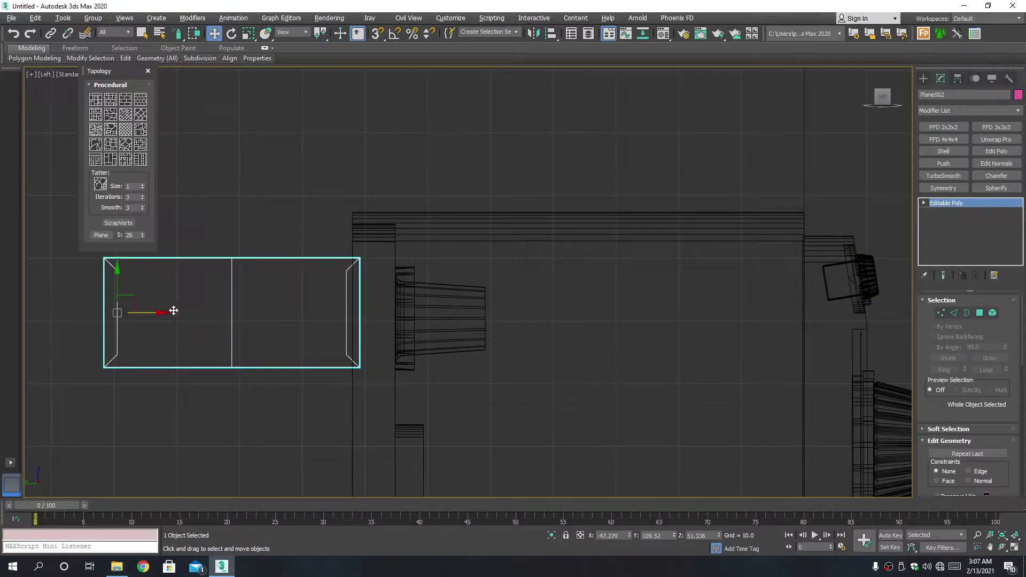
{"action": "scroll", "coordinate": [196, 336], "scroll_direction": "down", "scroll_amount": 2}
- Maximize the Perspective view on the pink box and select the housing body
{"action": "key", "text": "alt+w"}
{"action": "key", "text": "alt+w"}
{"action": "key", "text": "z"}
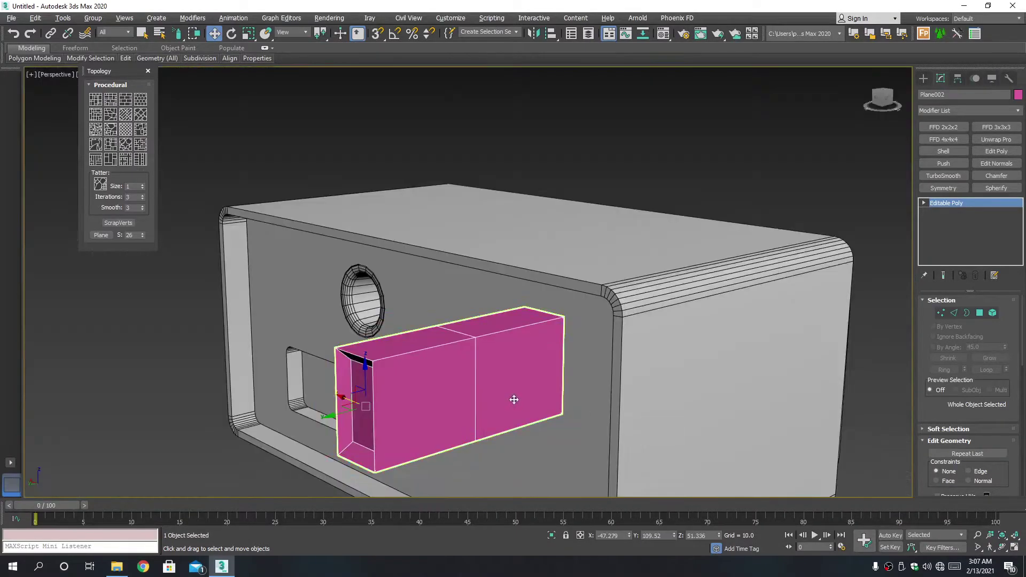
{"action": "mouse_move", "coordinate": [630, 390]}
{"action": "middle_mouse_down"}
{"action": "mouse_move", "coordinate": [404, 370]}
{"action": "mouse_move", "coordinate": [548, 369]}
{"action": "mouse_move", "coordinate": [534, 360]}
{"action": "middle_mouse_up"}
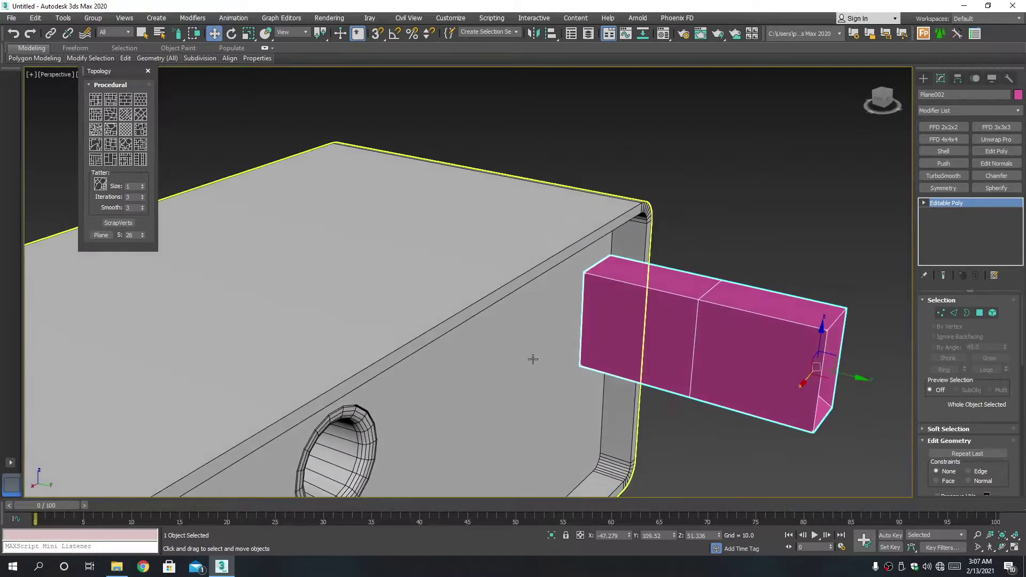
{"action": "left_click", "coordinate": [499, 319]}
- Start a Compound Objects ProBoolean subtraction on the housing, expanding its advanced options
{"action": "left_click", "coordinate": [924, 79]}
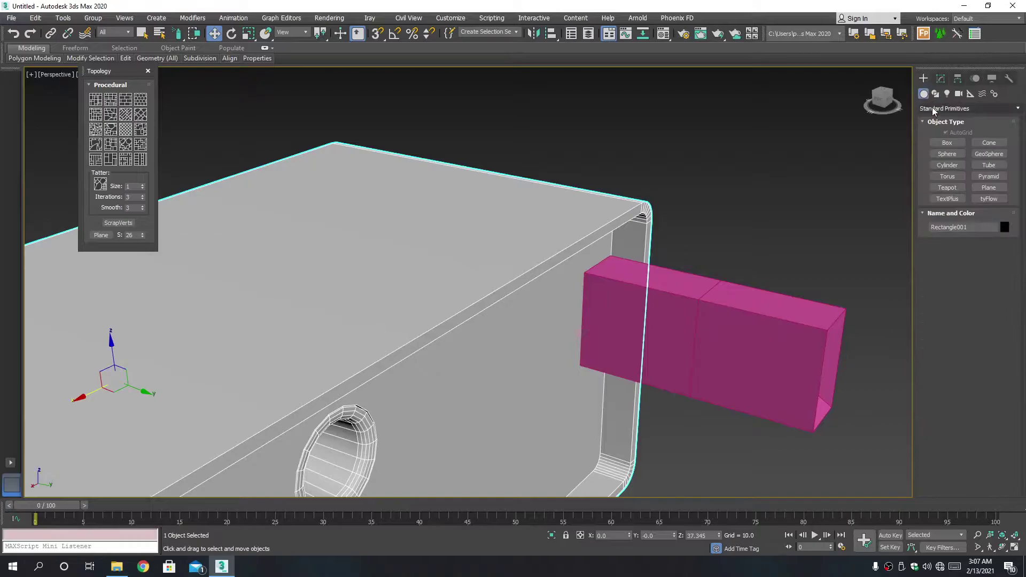
{"action": "left_click", "coordinate": [923, 109]}
{"action": "left_click", "coordinate": [944, 138]}
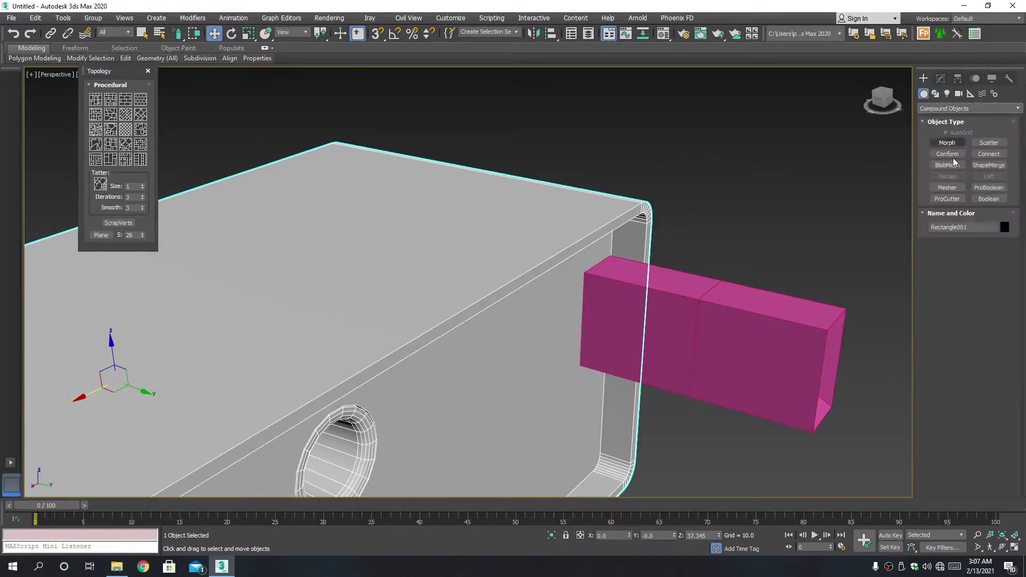
{"action": "left_click", "coordinate": [989, 188]}
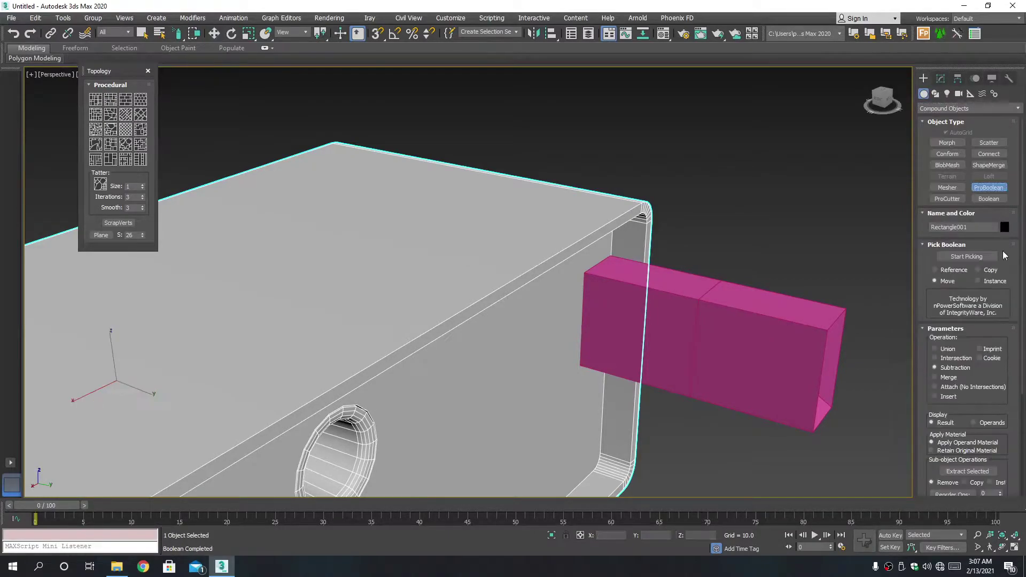
{"action": "scroll", "coordinate": [1001, 476], "scroll_direction": "down", "scroll_amount": 5}
{"action": "scroll", "coordinate": [1001, 475], "scroll_direction": "down", "scroll_amount": 2}
{"action": "left_click", "coordinate": [996, 491]}
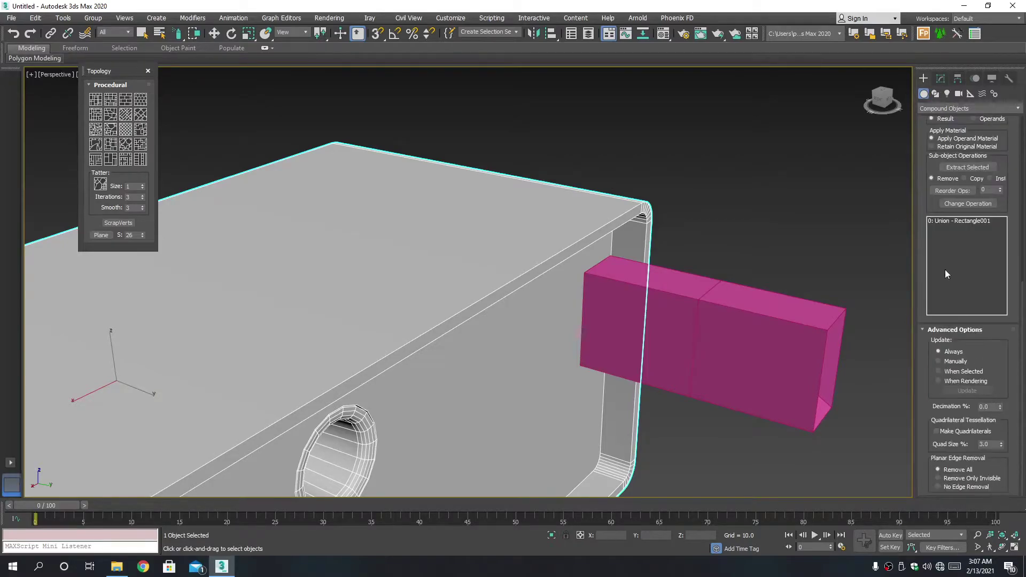
{"action": "scroll", "coordinate": [975, 417], "scroll_direction": "up", "scroll_amount": 3}
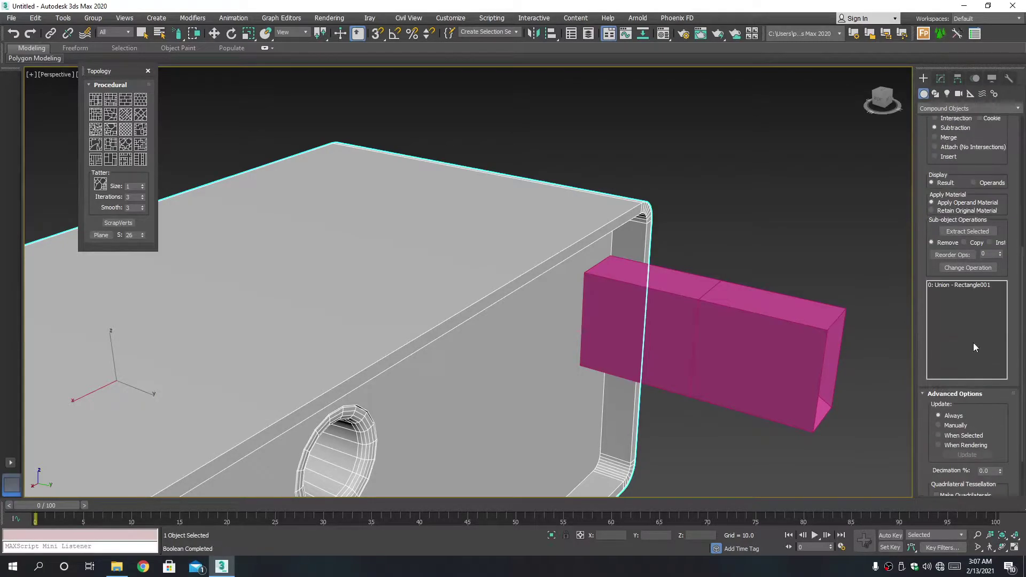
{"action": "scroll", "coordinate": [975, 289], "scroll_direction": "up", "scroll_amount": 3}
{"action": "scroll", "coordinate": [978, 233], "scroll_direction": "up", "scroll_amount": 3}
- Trial-subtract the pink box, undo, and push the box deeper through the wall along Y
{"action": "left_click", "coordinate": [968, 256]}
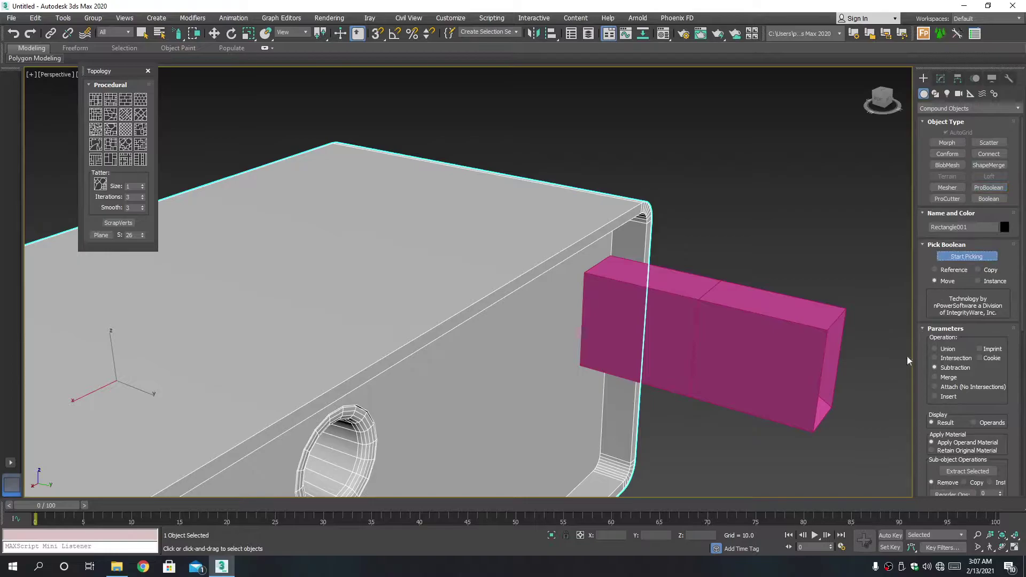
{"action": "left_click", "coordinate": [770, 321]}
{"action": "middle_click_drag", "start_coordinate": [790, 329], "coordinate": [785, 324], "text": "alt"}
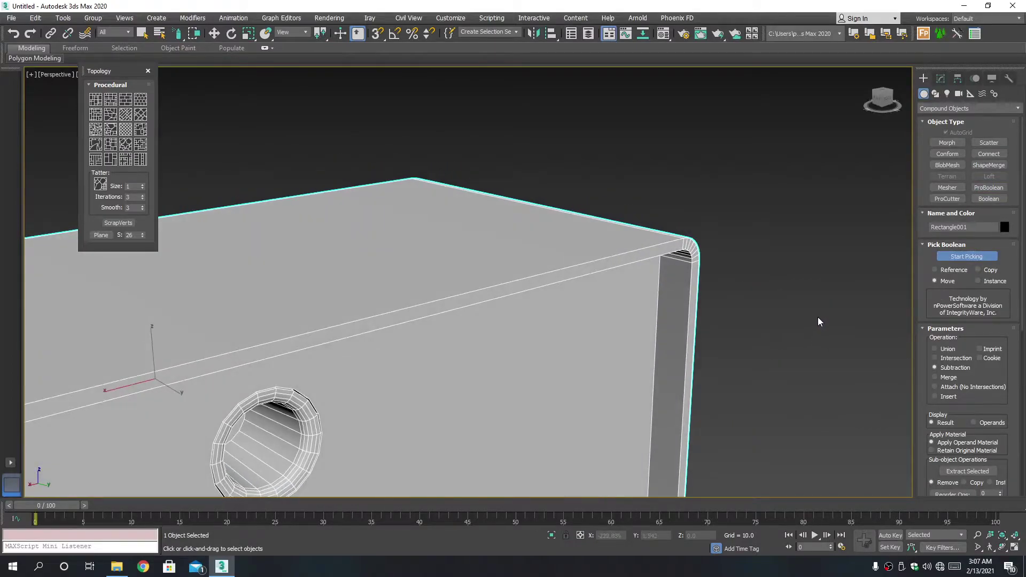
{"action": "key", "text": "ctrl+z"}
{"action": "key", "text": "w"}
{"action": "left_click", "coordinate": [727, 355]}
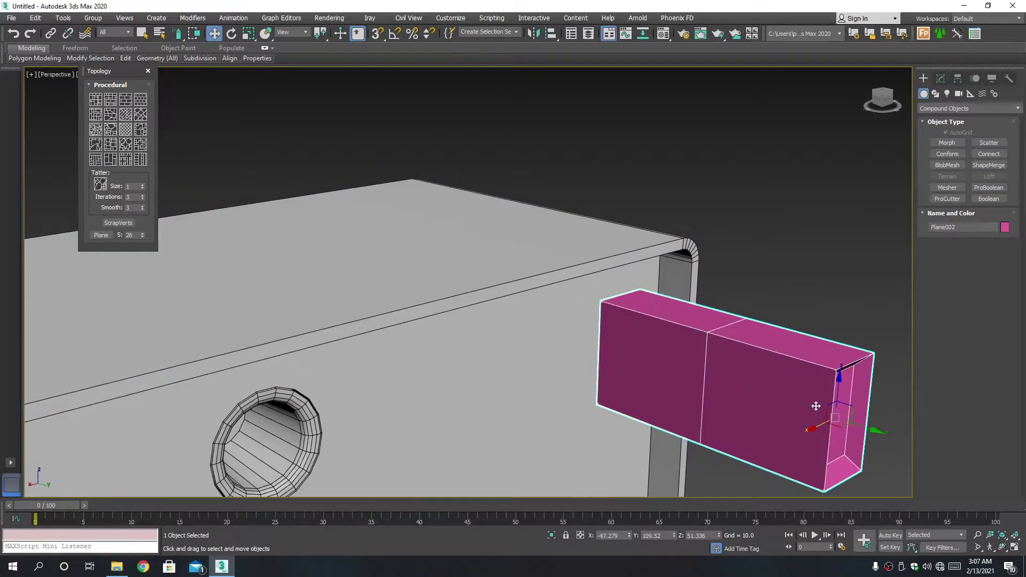
{"action": "left_click_drag", "start_coordinate": [864, 429], "coordinate": [813, 413]}
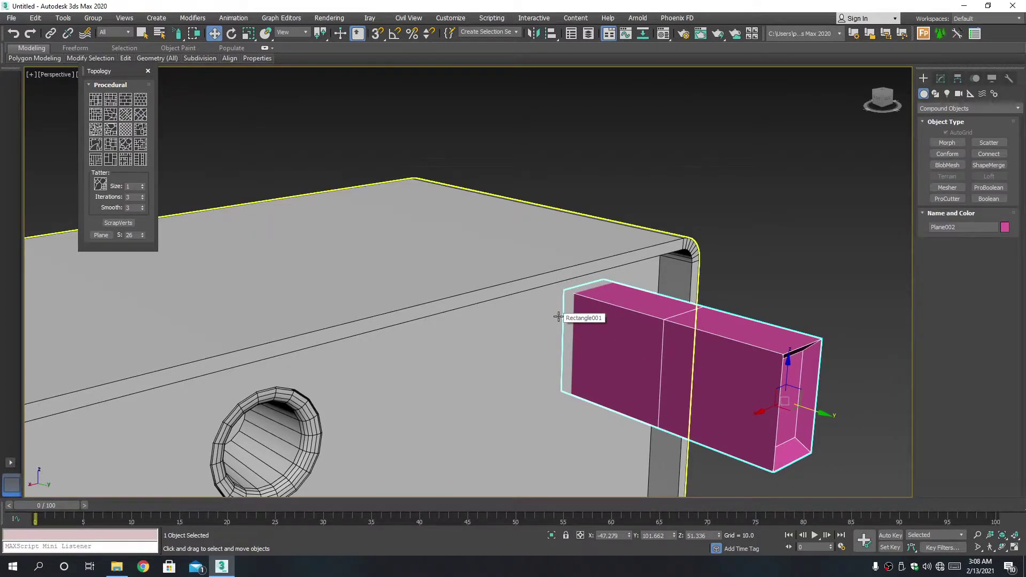
- Pick the pink box again in the housing's ProBoolean to cut the rectangular recess
{"action": "left_click", "coordinate": [558, 317]}
{"action": "left_click", "coordinate": [939, 78]}
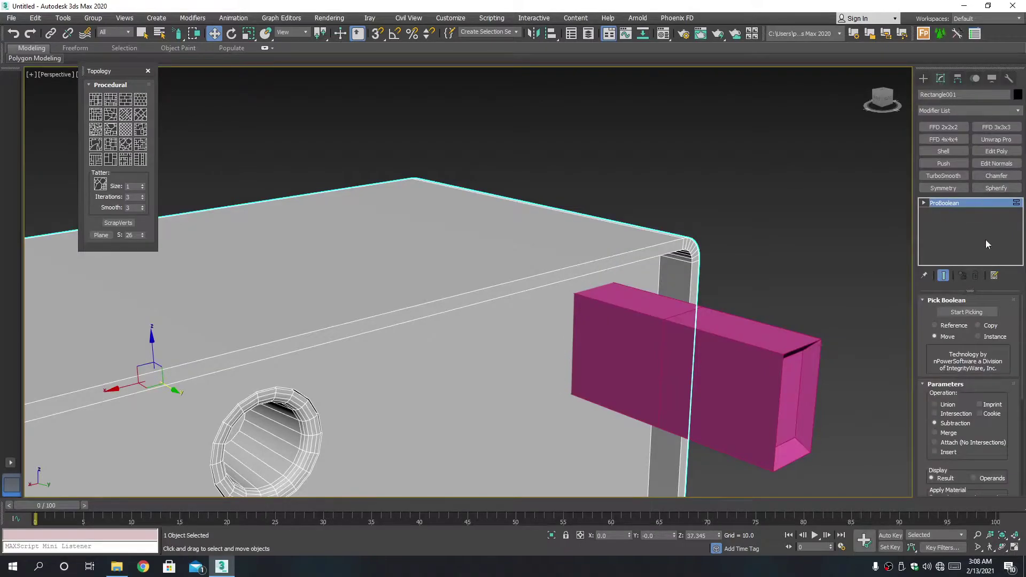
{"action": "scroll", "coordinate": [1016, 439], "scroll_direction": "down", "scroll_amount": 3}
{"action": "scroll", "coordinate": [1013, 459], "scroll_direction": "down", "scroll_amount": 3}
{"action": "scroll", "coordinate": [1009, 478], "scroll_direction": "down", "scroll_amount": 2}
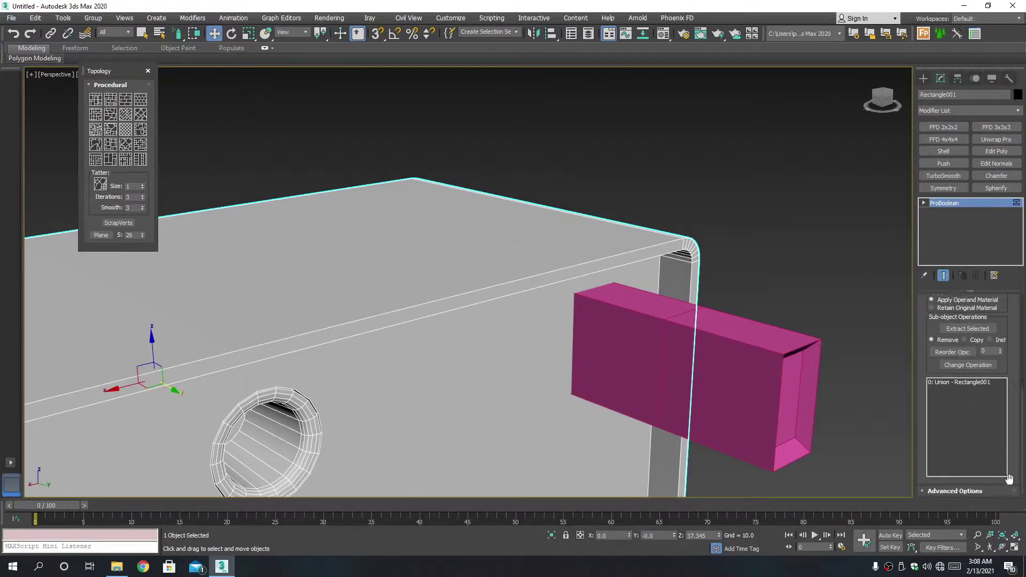
{"action": "left_click", "coordinate": [969, 492]}
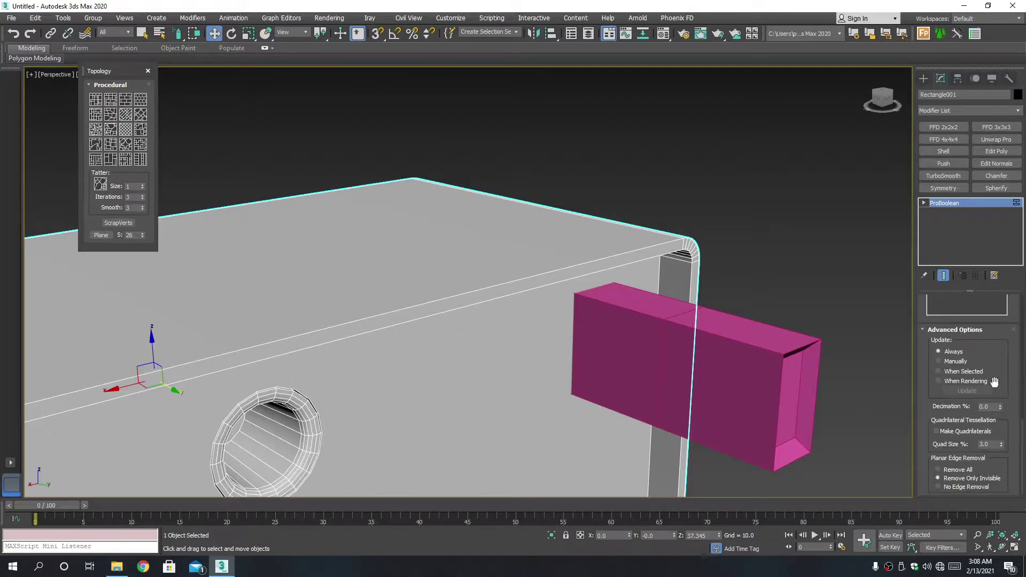
{"action": "scroll", "coordinate": [992, 374], "scroll_direction": "up", "scroll_amount": 3}
{"action": "scroll", "coordinate": [986, 358], "scroll_direction": "up", "scroll_amount": 3}
{"action": "scroll", "coordinate": [979, 342], "scroll_direction": "up", "scroll_amount": 3}
{"action": "scroll", "coordinate": [973, 321], "scroll_direction": "up", "scroll_amount": 2}
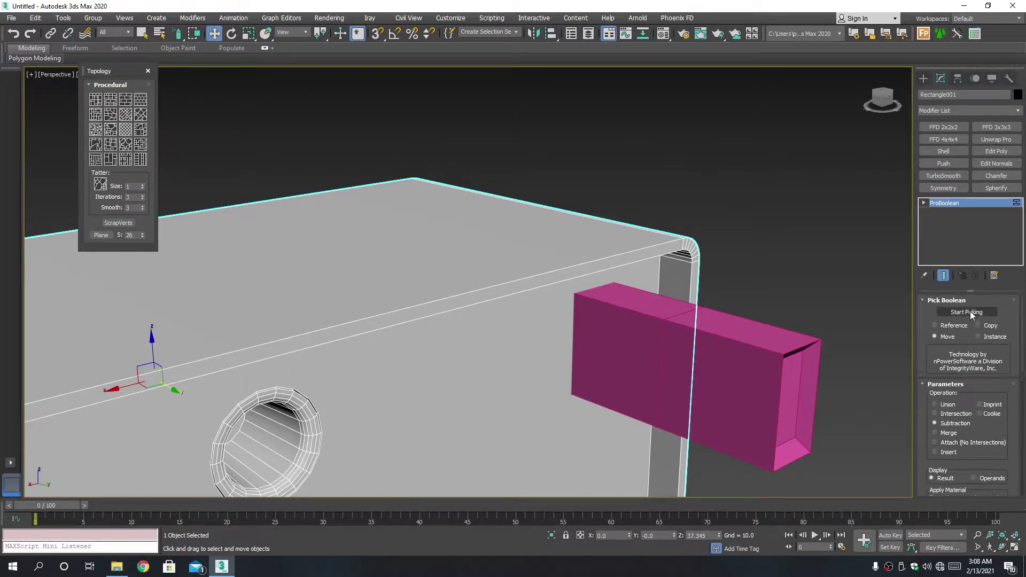
{"action": "left_click", "coordinate": [971, 311]}
{"action": "left_click", "coordinate": [727, 352]}
{"action": "mouse_move", "coordinate": [720, 351]}
{"action": "middle_mouse_down", "text": "alt"}
{"action": "mouse_move", "coordinate": [768, 305]}
{"action": "mouse_move", "coordinate": [746, 306]}
{"action": "middle_mouse_up", "text": "alt"}
- Convert the housing to Editable Poly and orbit to face the hole-and-slot side
{"action": "key", "text": "w"}
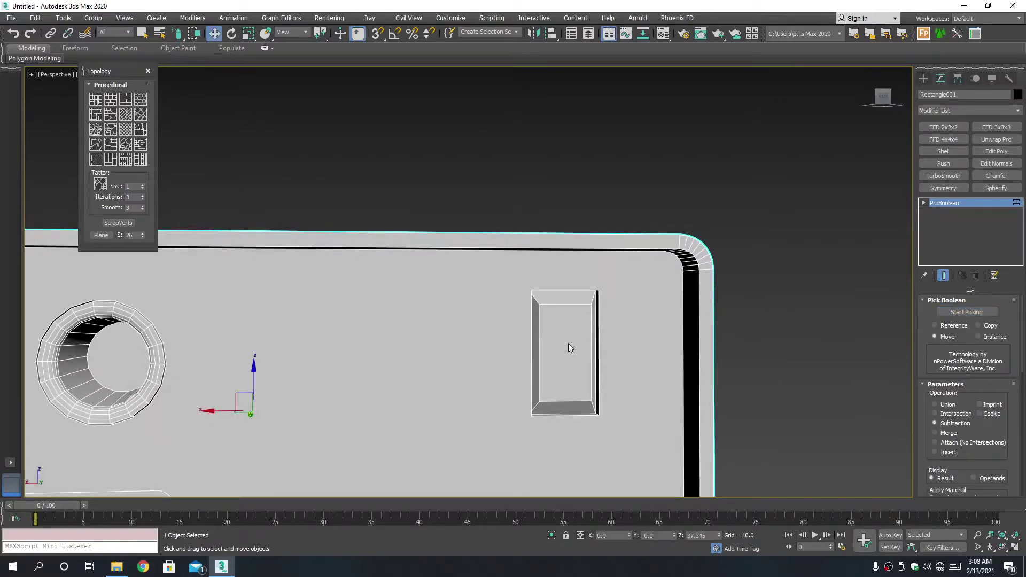
{"action": "right_click", "coordinate": [605, 410]}
{"action": "mouse_move", "coordinate": [650, 525]}
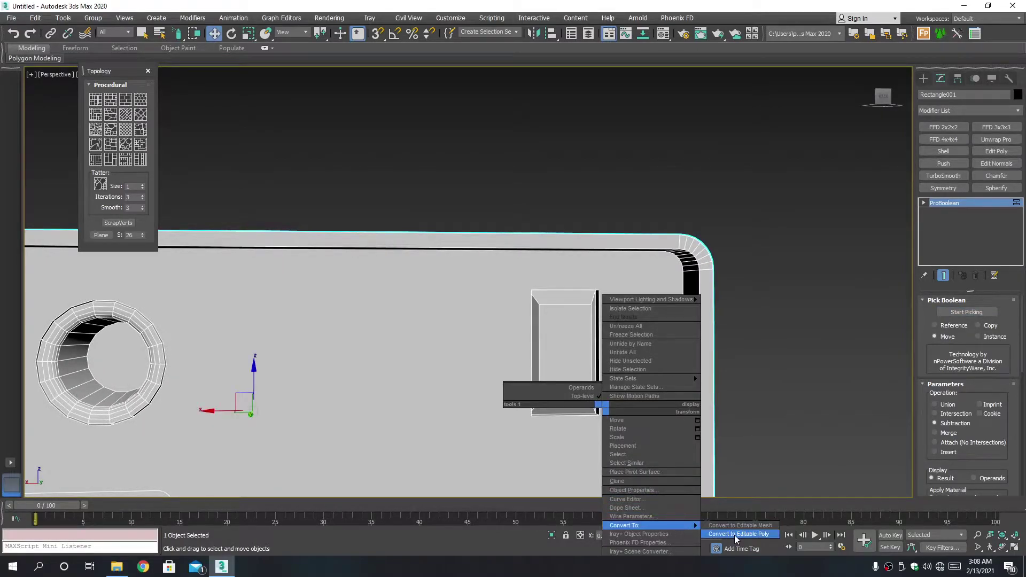
{"action": "left_click", "coordinate": [739, 534]}
{"action": "scroll", "coordinate": [547, 366], "scroll_direction": "down", "scroll_amount": 5}
{"action": "middle_click_drag", "start_coordinate": [588, 374], "coordinate": [534, 353], "text": "alt"}
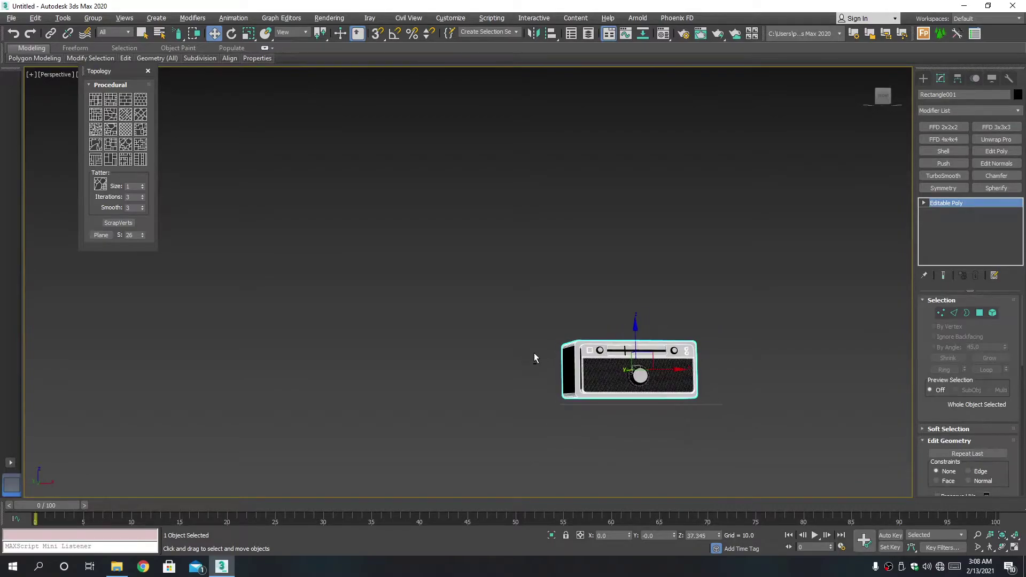
{"action": "scroll", "coordinate": [566, 356], "scroll_direction": "up", "scroll_amount": 5}
{"action": "scroll", "coordinate": [608, 378], "scroll_direction": "down", "scroll_amount": 2}
{"action": "mouse_move", "coordinate": [618, 378]}
{"action": "middle_mouse_down", "text": "alt"}
{"action": "mouse_move", "coordinate": [770, 381]}
{"action": "mouse_move", "coordinate": [607, 339]}
{"action": "middle_mouse_up", "text": "alt"}
{"action": "scroll", "coordinate": [770, 381], "scroll_direction": "down", "scroll_amount": 3}
{"action": "scroll", "coordinate": [695, 289], "scroll_direction": "up", "scroll_amount": 5}
- Select the recess back face, grow to its side faces, and nudge them slightly up
{"action": "key", "text": "4"}
{"action": "left_click", "coordinate": [775, 236]}
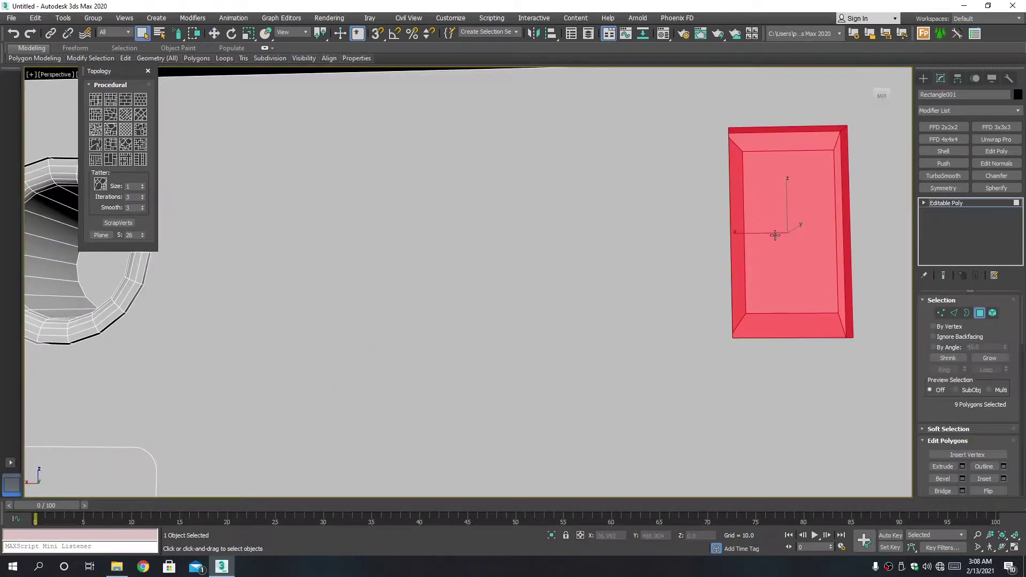
{"action": "left_click", "coordinate": [770, 262]}
{"action": "mouse_move", "coordinate": [770, 264]}
{"action": "middle_mouse_down", "text": "alt"}
{"action": "mouse_move", "coordinate": [679, 321]}
{"action": "mouse_move", "coordinate": [723, 304]}
{"action": "mouse_move", "coordinate": [632, 303]}
{"action": "middle_mouse_up", "text": "alt"}
{"action": "key", "text": "w"}
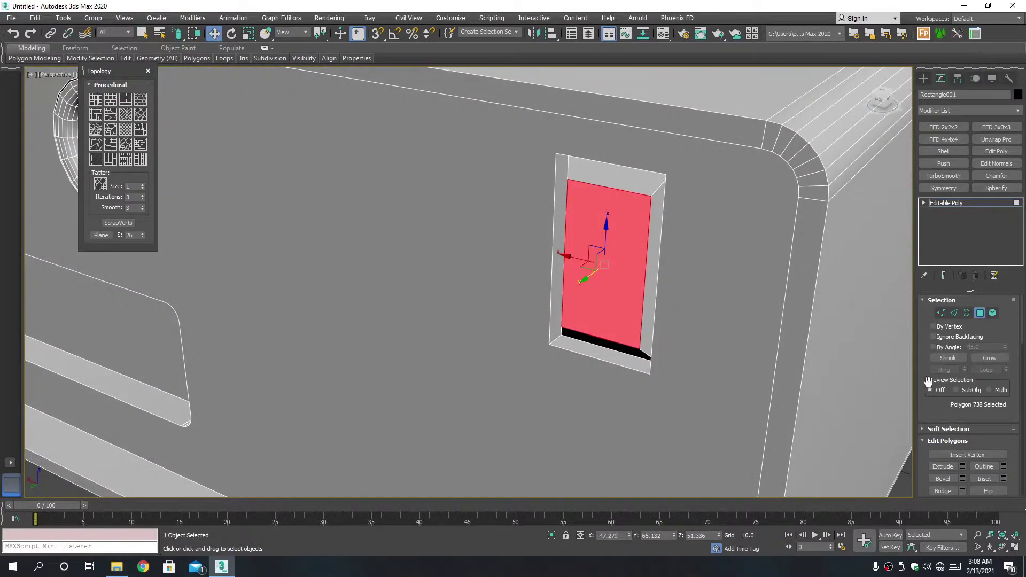
{"action": "left_click", "coordinate": [1001, 362]}
{"action": "mouse_move", "coordinate": [580, 332]}
{"action": "middle_mouse_down", "text": "alt"}
{"action": "mouse_move", "coordinate": [619, 335]}
{"action": "mouse_move", "coordinate": [545, 321]}
{"action": "middle_mouse_up", "text": "alt"}
{"action": "left_click_drag", "start_coordinate": [533, 303], "coordinate": [533, 295]}
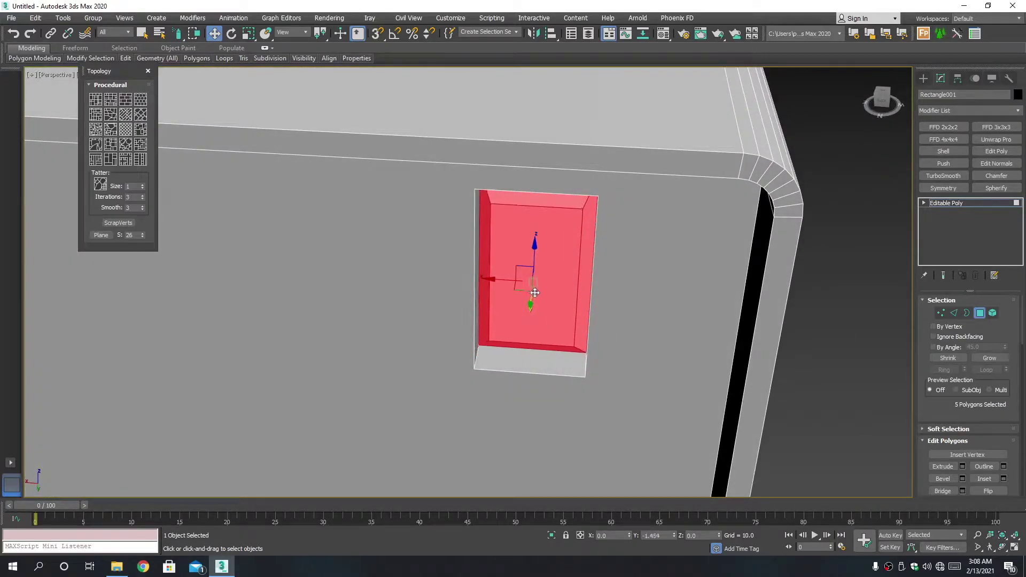
- Flatten the selected recess faces with View Align and return to object level
{"action": "scroll", "coordinate": [951, 457], "scroll_direction": "down", "scroll_amount": 3}
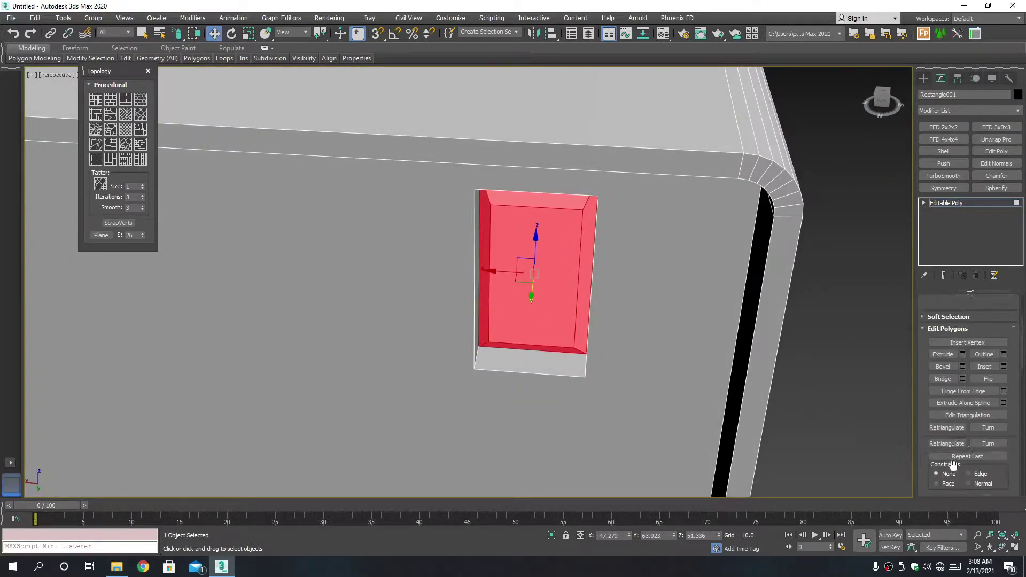
{"action": "scroll", "coordinate": [952, 460], "scroll_direction": "down", "scroll_amount": 3}
{"action": "scroll", "coordinate": [954, 465], "scroll_direction": "down", "scroll_amount": 3}
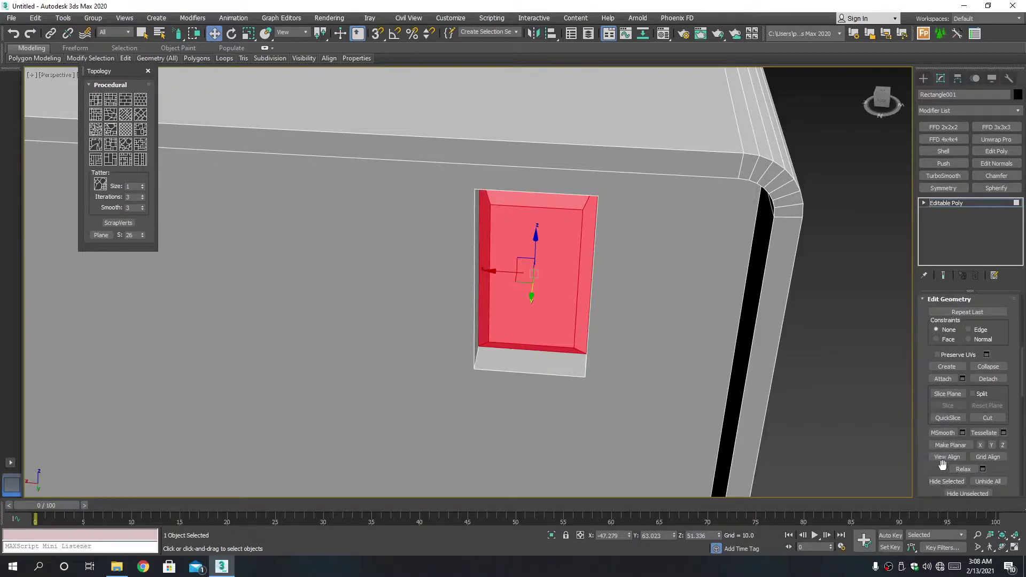
{"action": "left_click", "coordinate": [942, 465]}
{"action": "middle_click_drag", "start_coordinate": [611, 380], "coordinate": [585, 343], "text": "alt"}
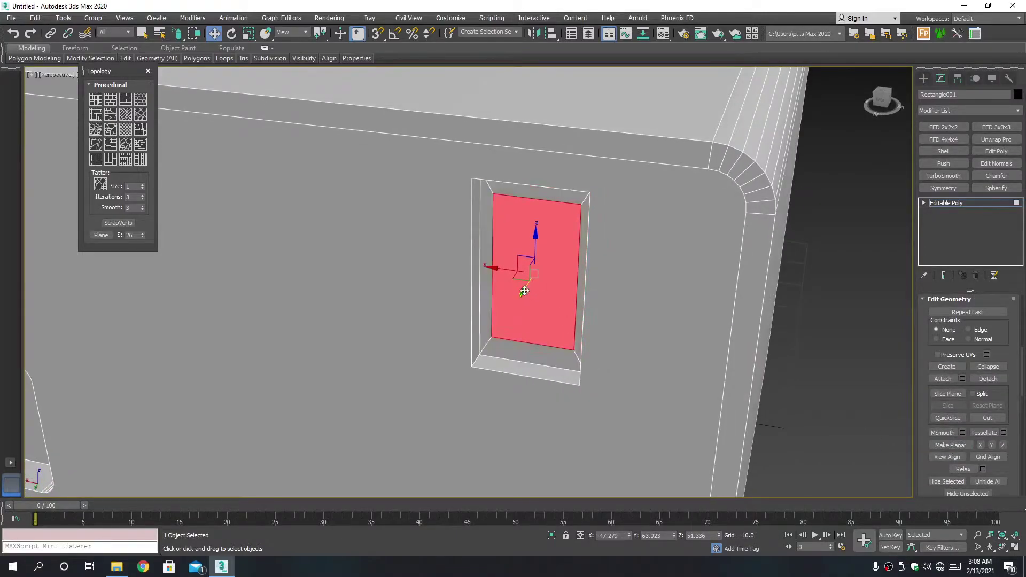
{"action": "mouse_move", "coordinate": [524, 291]}
{"action": "middle_mouse_down", "text": "alt"}
{"action": "mouse_move", "coordinate": [522, 305]}
{"action": "mouse_move", "coordinate": [549, 280]}
{"action": "mouse_move", "coordinate": [533, 287]}
{"action": "mouse_move", "coordinate": [705, 342]}
{"action": "mouse_move", "coordinate": [663, 337]}
{"action": "mouse_move", "coordinate": [662, 312]}
{"action": "mouse_move", "coordinate": [647, 302]}
{"action": "middle_mouse_up", "text": "alt"}
{"action": "key", "text": "4"}
{"action": "scroll", "coordinate": [687, 294], "scroll_direction": "up", "scroll_amount": 2}
{"action": "scroll", "coordinate": [645, 300], "scroll_direction": "down", "scroll_amount": 2}
- In the maximized Back view, draw a radius 2.832 cylinder inside the recess
{"action": "key", "text": "alt+w"}
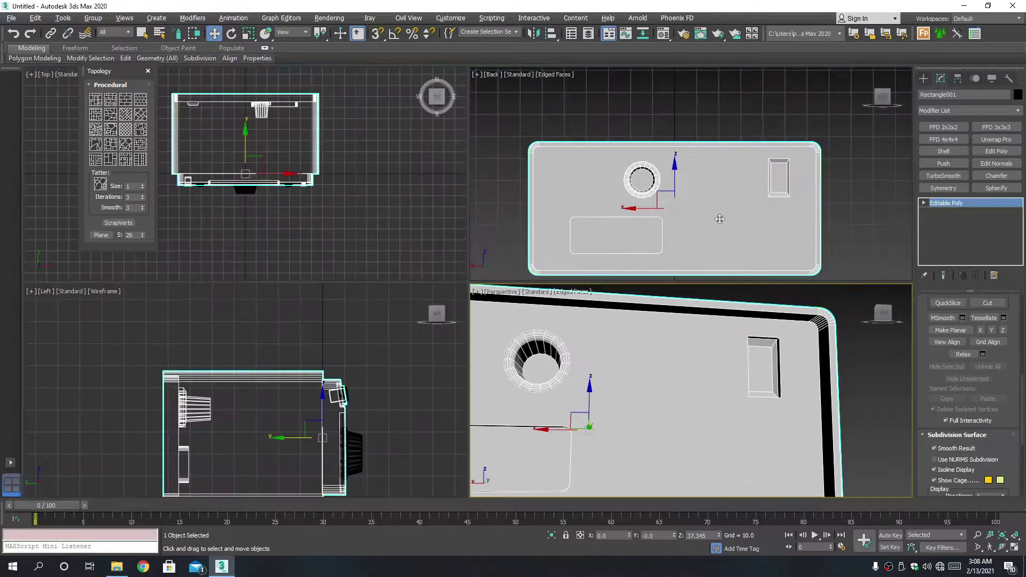
{"action": "key", "text": "alt+w"}
{"action": "left_click", "coordinate": [923, 79]}
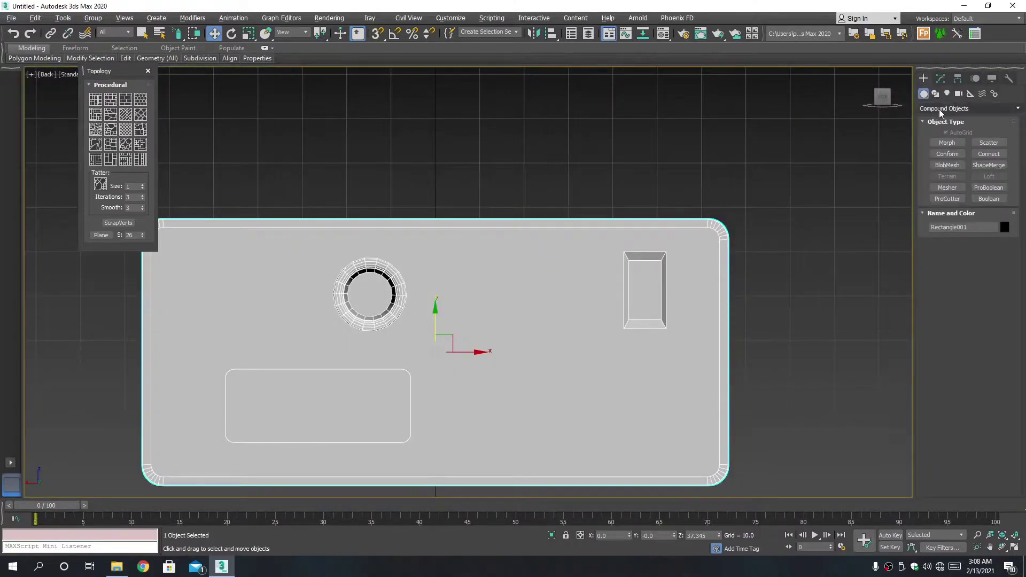
{"action": "left_click", "coordinate": [941, 109]}
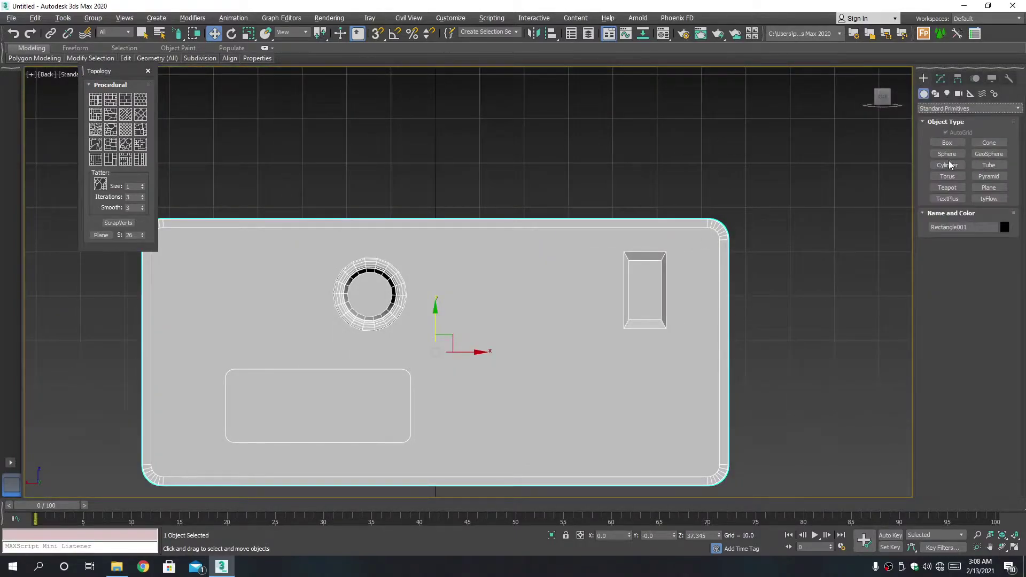
{"action": "left_click", "coordinate": [947, 165]}
{"action": "scroll", "coordinate": [663, 291], "scroll_direction": "up", "scroll_amount": 5}
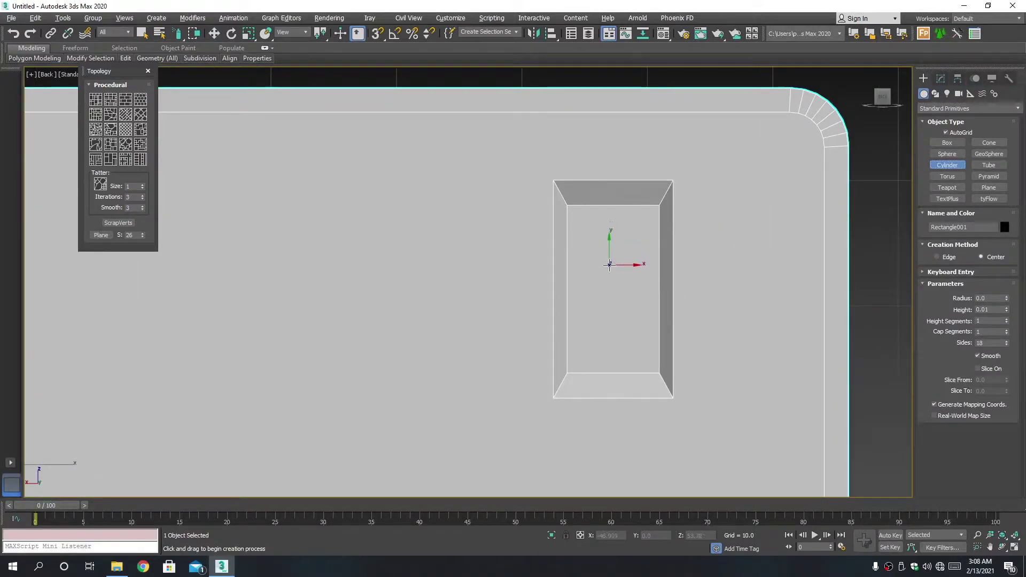
{"action": "left_click_drag", "start_coordinate": [610, 264], "coordinate": [645, 273]}
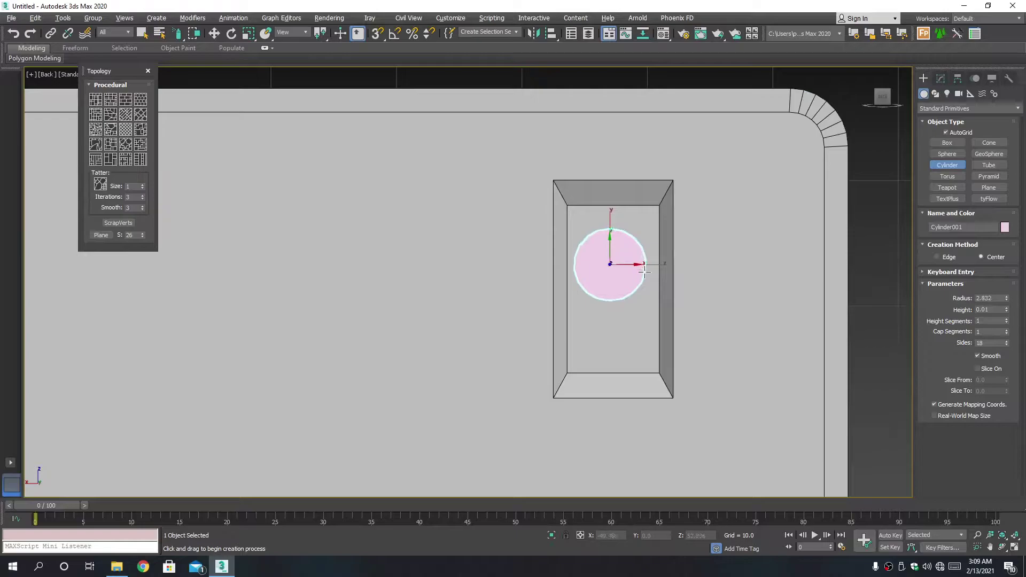
- Move the cylinder slightly right and up within the recess
{"action": "key", "text": "w"}
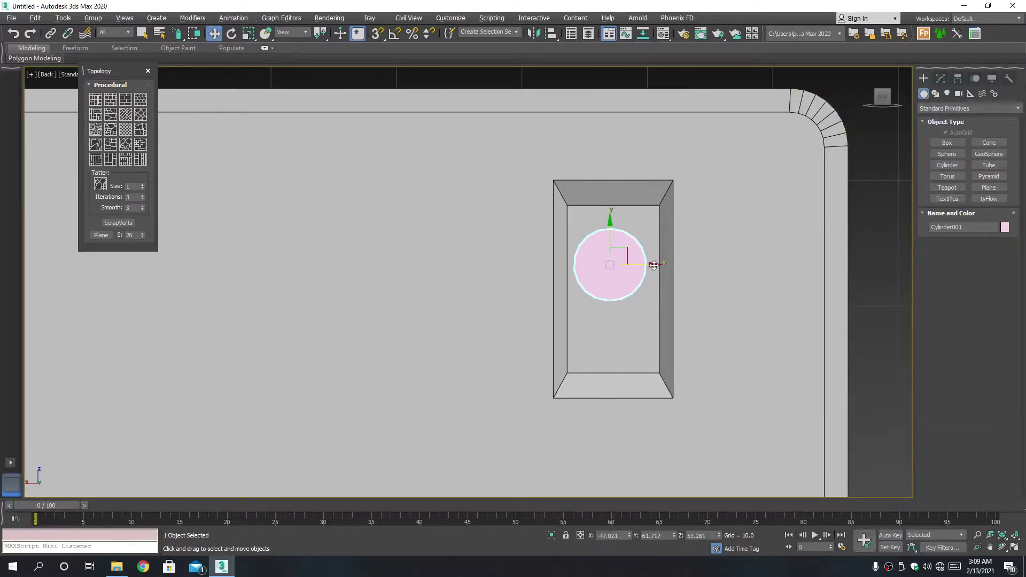
{"action": "left_click_drag", "start_coordinate": [654, 265], "coordinate": [657, 266]}
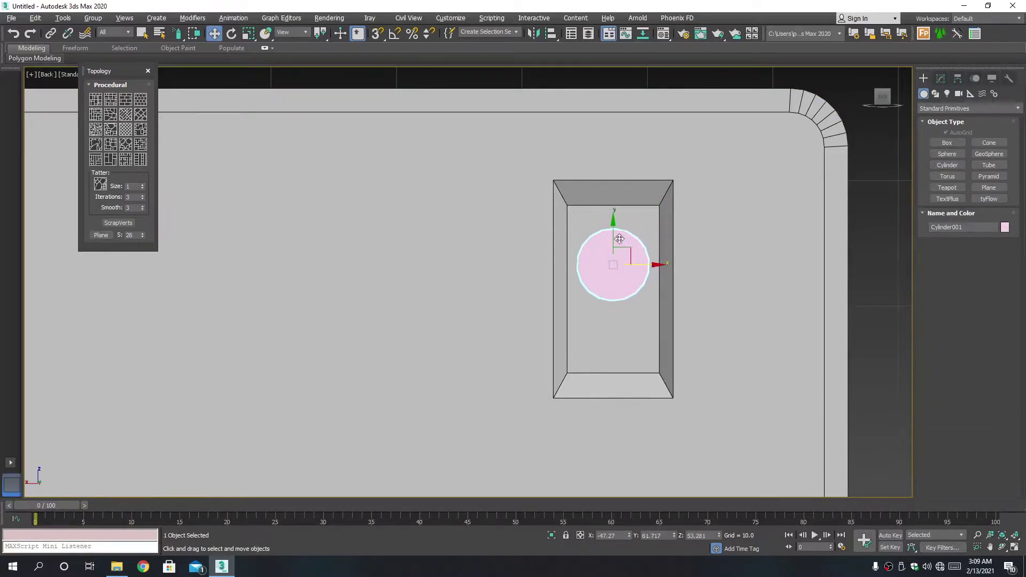
{"action": "left_click_drag", "start_coordinate": [615, 235], "coordinate": [613, 300]}
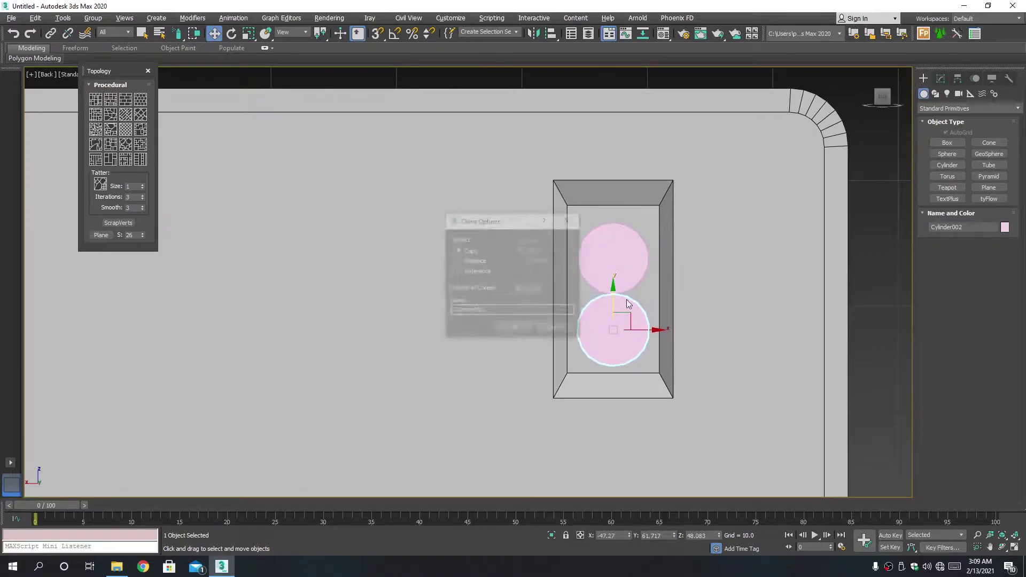
- Cancel the accidental clone and rotate the cylinder slightly about its axis
{"action": "left_click", "coordinate": [559, 329]}
{"action": "key", "text": "alt+w"}
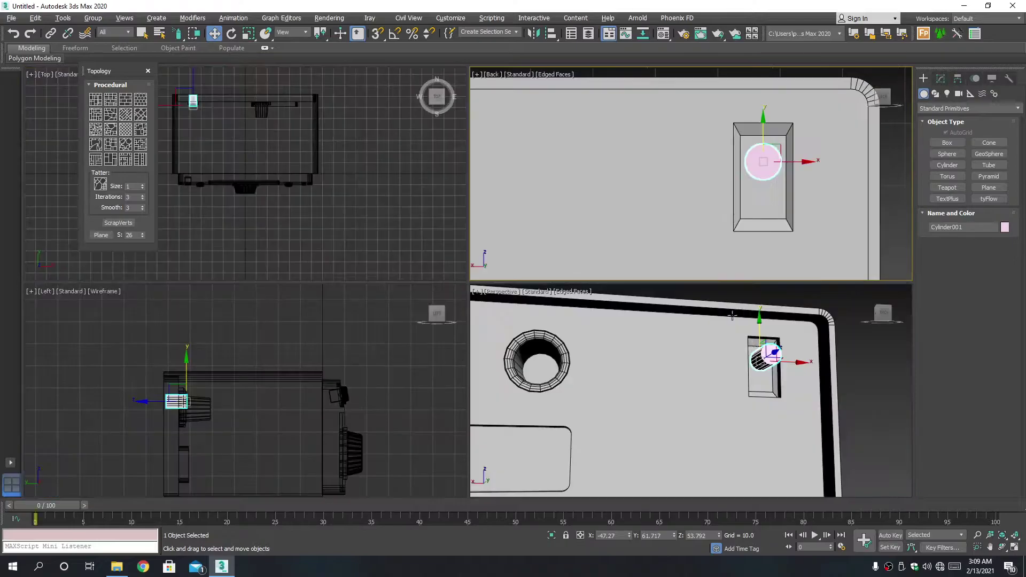
{"action": "right_click", "coordinate": [682, 340]}
{"action": "key", "text": "alt+w"}
{"action": "middle_click_drag", "start_coordinate": [681, 340], "coordinate": [633, 218], "text": "alt"}
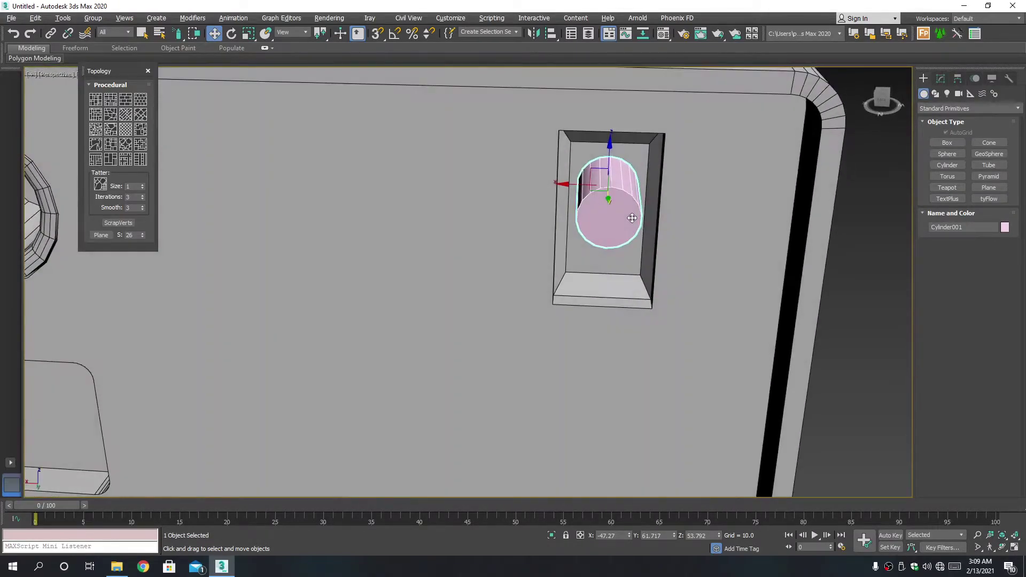
{"action": "key", "text": "e"}
{"action": "scroll", "coordinate": [625, 182], "scroll_direction": "up", "scroll_amount": 3}
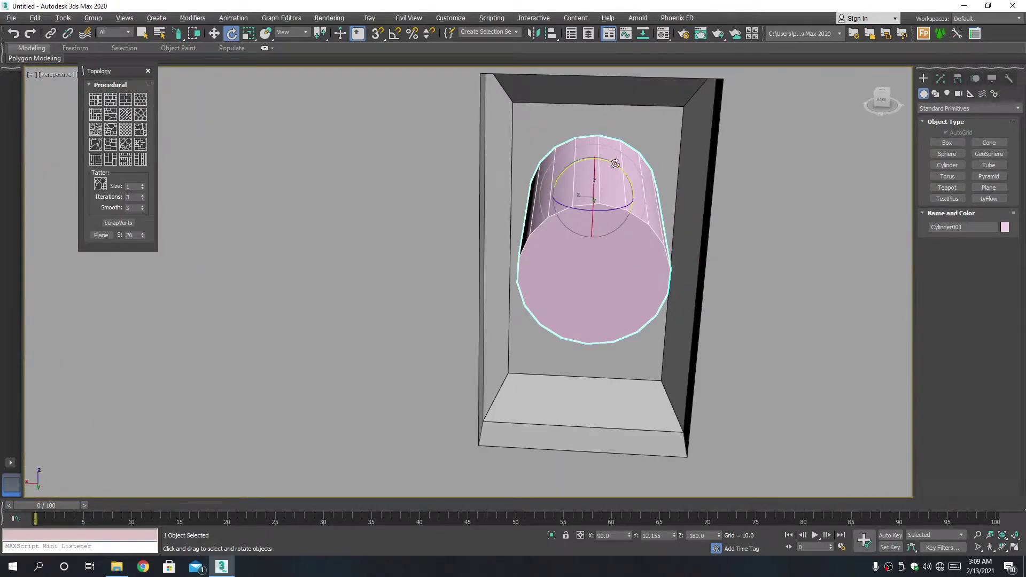
{"action": "left_click_drag", "start_coordinate": [618, 167], "coordinate": [624, 169]}
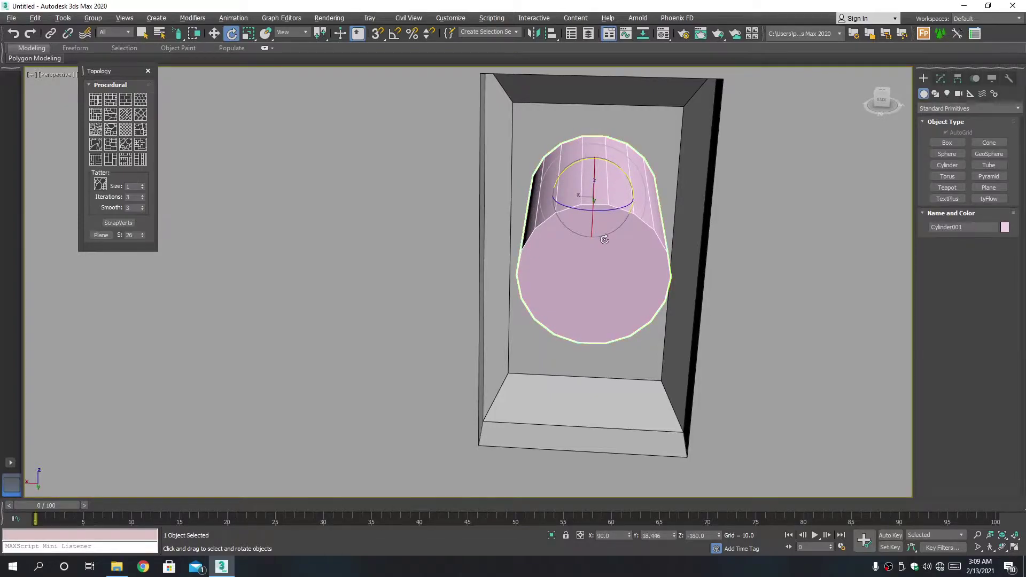
- In the Back view, move the cylinder down into the recess's lower half
{"action": "key", "text": "k"}
{"action": "key", "text": "alt+w"}
{"action": "key", "text": "alt+w"}
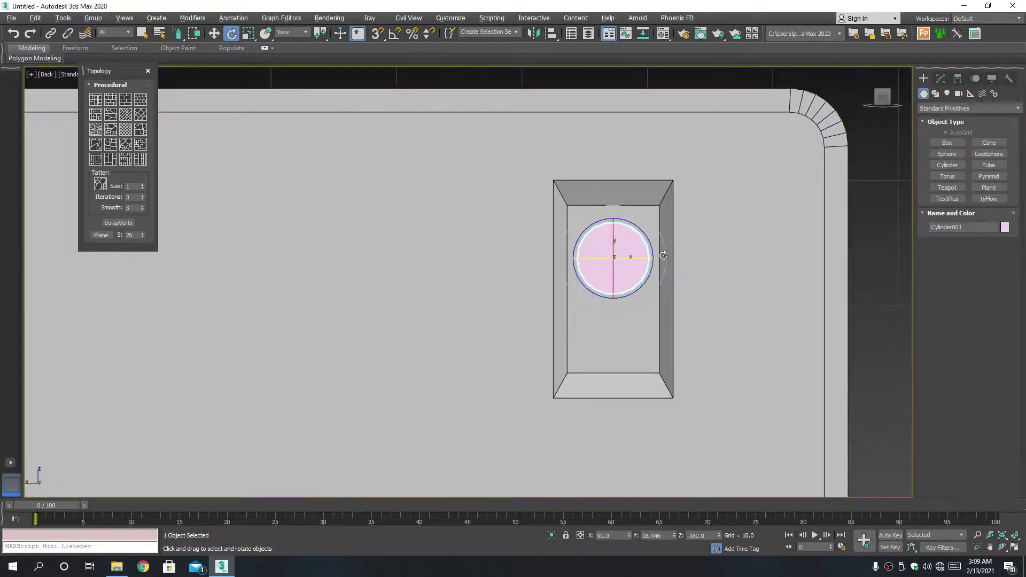
{"action": "scroll", "coordinate": [664, 256], "scroll_direction": "up", "scroll_amount": 1}
{"action": "scroll", "coordinate": [604, 252], "scroll_direction": "up", "scroll_amount": 2}
{"action": "scroll", "coordinate": [599, 249], "scroll_direction": "down", "scroll_amount": 2}
{"action": "key", "text": "w"}
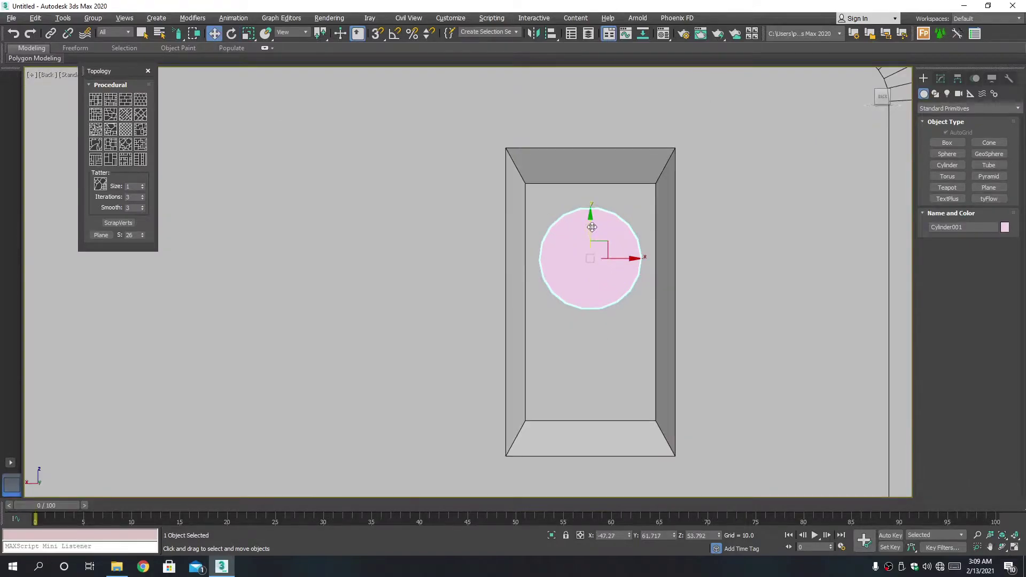
{"action": "left_click_drag", "start_coordinate": [592, 227], "coordinate": [603, 328]}
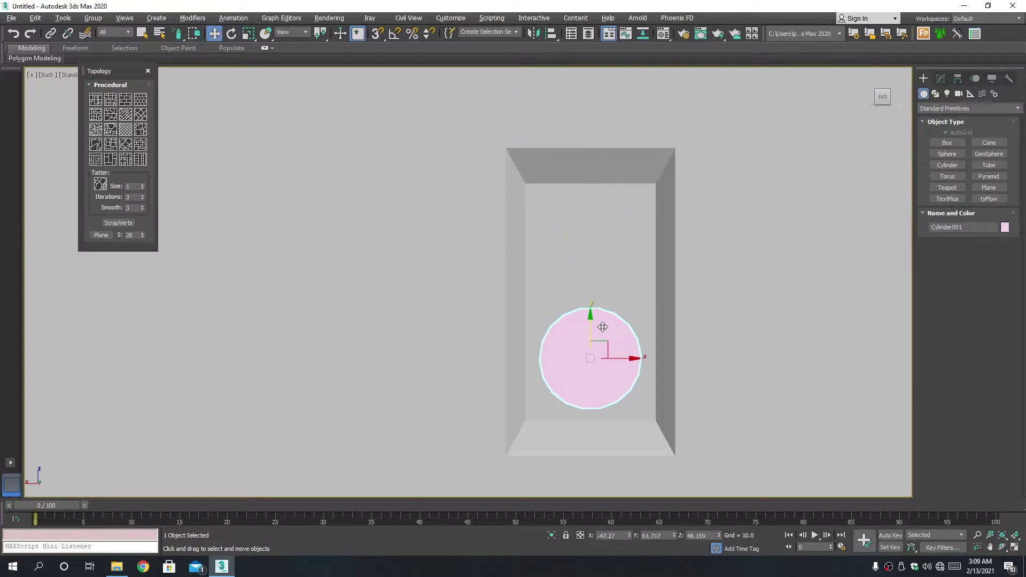
{"action": "scroll", "coordinate": [591, 333], "scroll_direction": "up", "scroll_amount": 1}
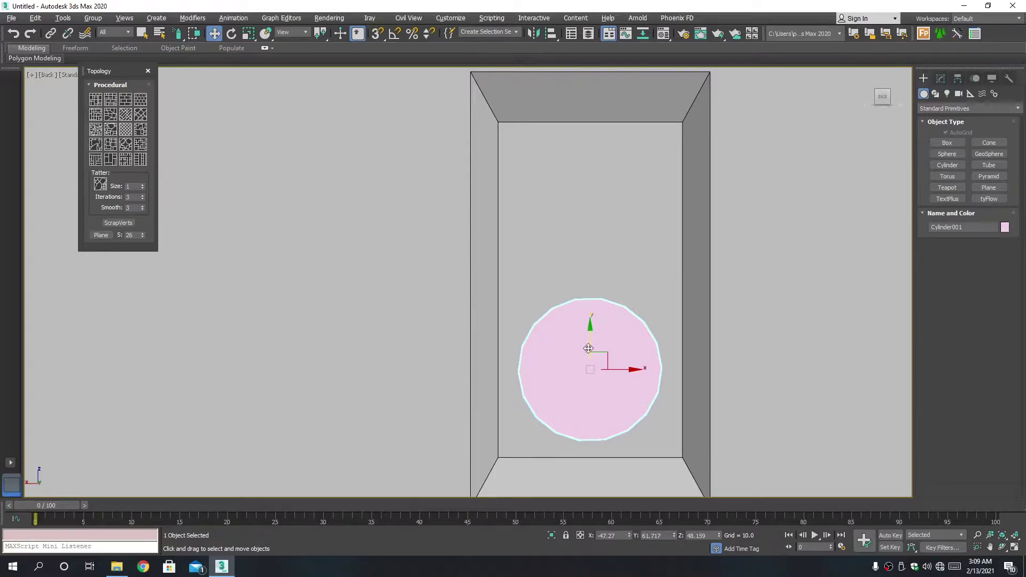
- Shift-drag a copy of the cylinder up above the original and line it up
{"action": "left_click_drag", "start_coordinate": [588, 353], "coordinate": [598, 207], "text": "shift"}
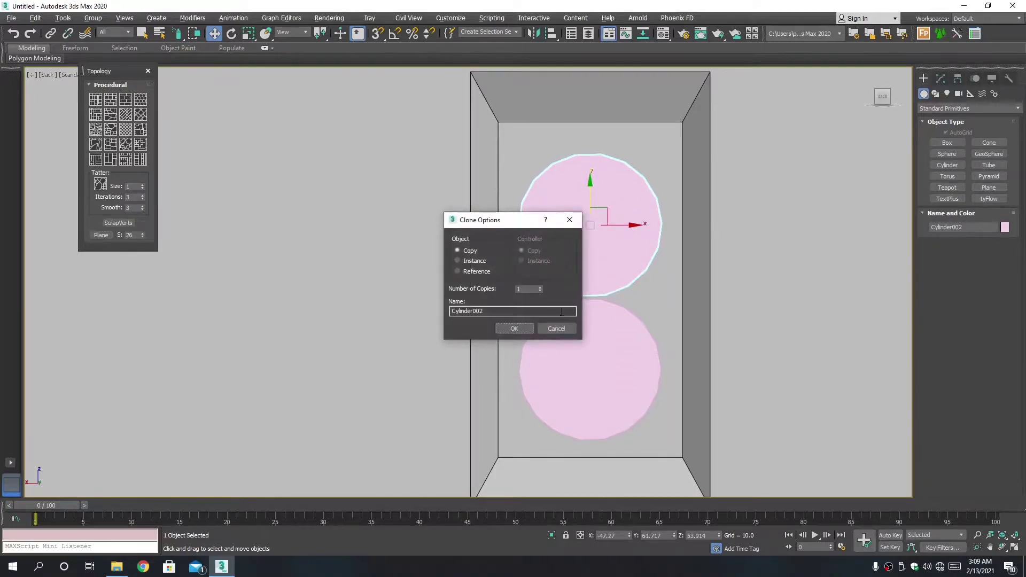
{"action": "left_click", "coordinate": [517, 330]}
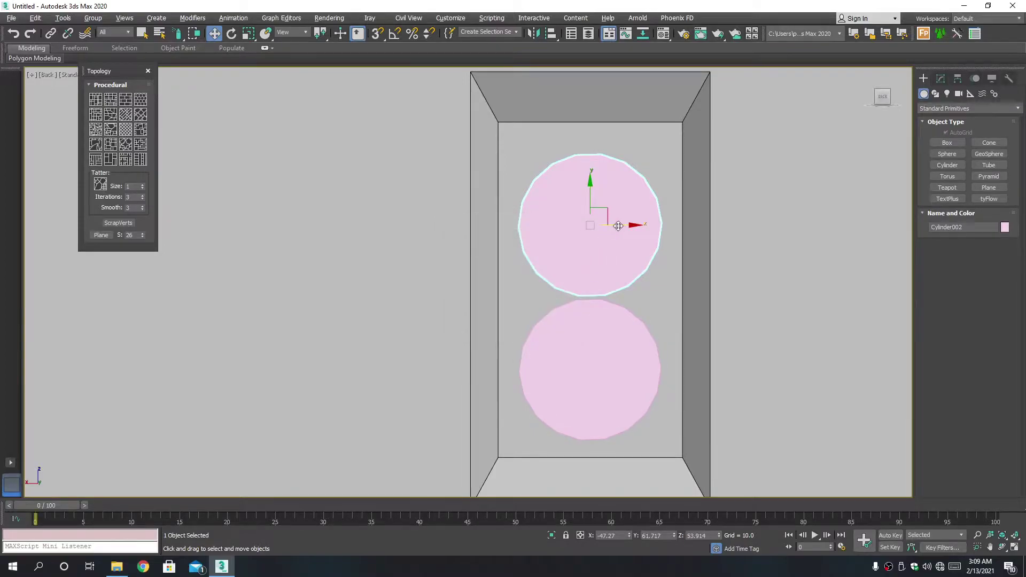
{"action": "left_click_drag", "start_coordinate": [618, 226], "coordinate": [615, 226]}
- Rotate both cylinders slightly together and frame them in a perspective view
{"action": "left_click", "coordinate": [604, 330], "text": "ctrl"}
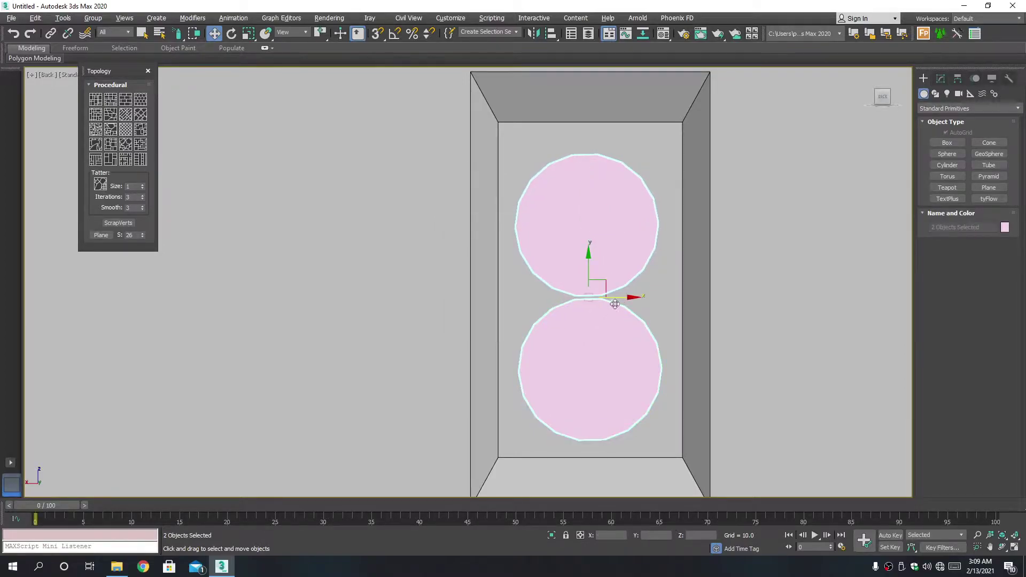
{"action": "key", "text": "e"}
{"action": "left_click_drag", "start_coordinate": [619, 272], "coordinate": [621, 274]}
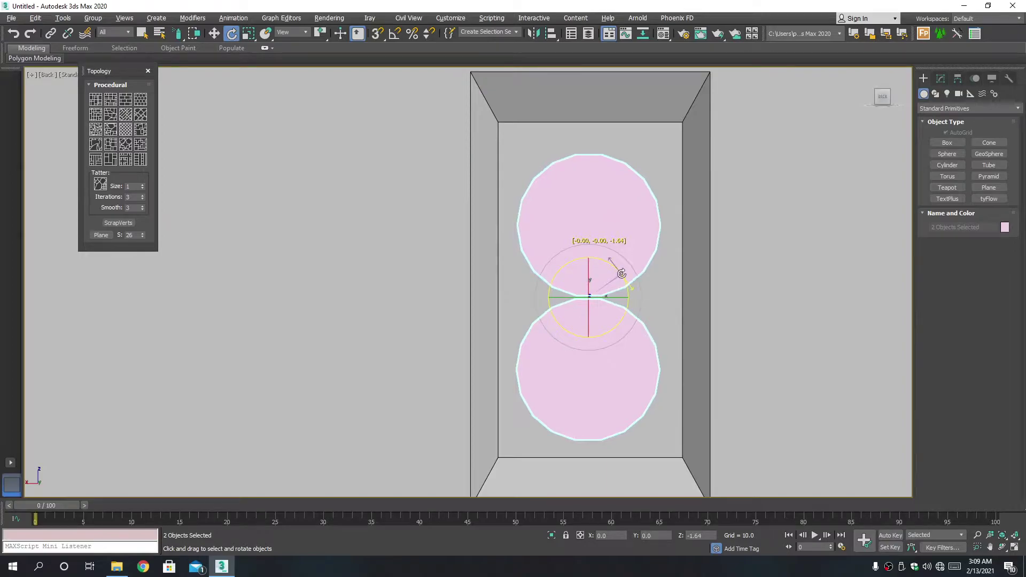
{"action": "key", "text": "w"}
{"action": "key", "text": "z"}
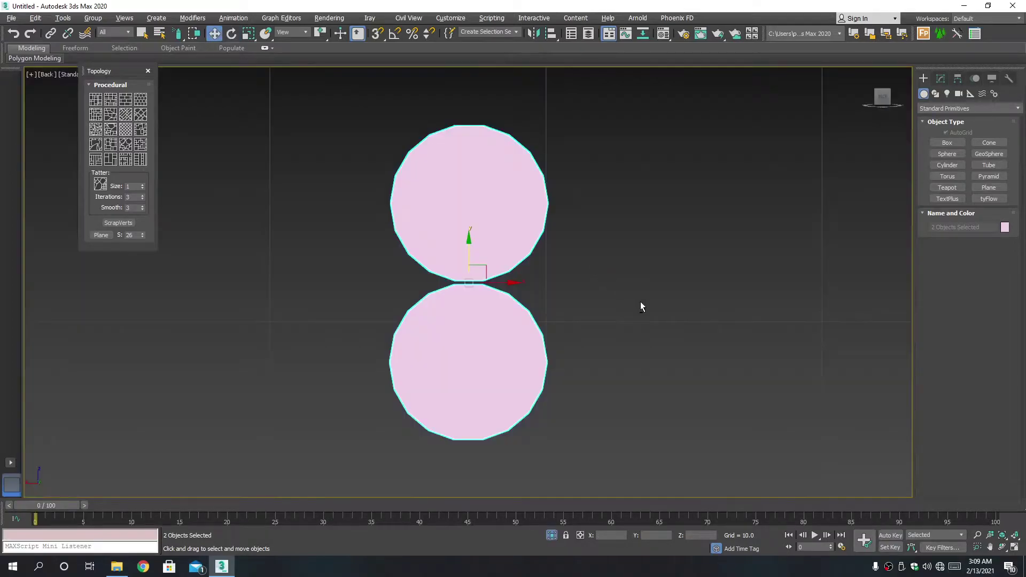
{"action": "mouse_move", "coordinate": [641, 308]}
{"action": "middle_mouse_down", "text": "alt"}
{"action": "mouse_move", "coordinate": [697, 367]}
{"action": "mouse_move", "coordinate": [692, 300]}
{"action": "mouse_move", "coordinate": [657, 313]}
{"action": "middle_mouse_up", "text": "alt"}
- Convert both cylinders to Editable Poly and select only the bottom one
{"action": "right_click", "coordinate": [657, 315]}
{"action": "mouse_move", "coordinate": [697, 428]}
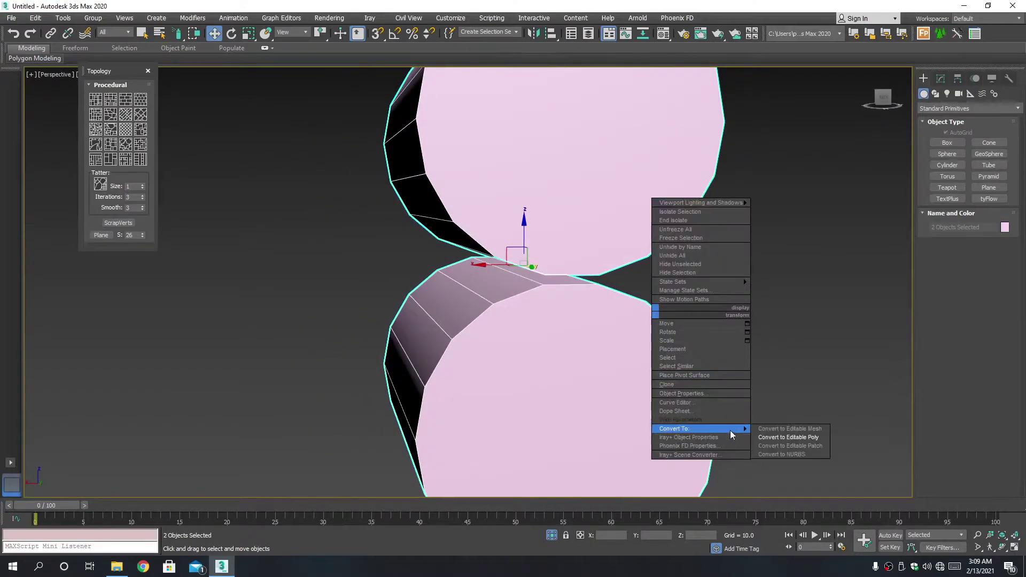
{"action": "left_click", "coordinate": [788, 437]}
{"action": "left_click", "coordinate": [619, 361]}
{"action": "key", "text": "q"}
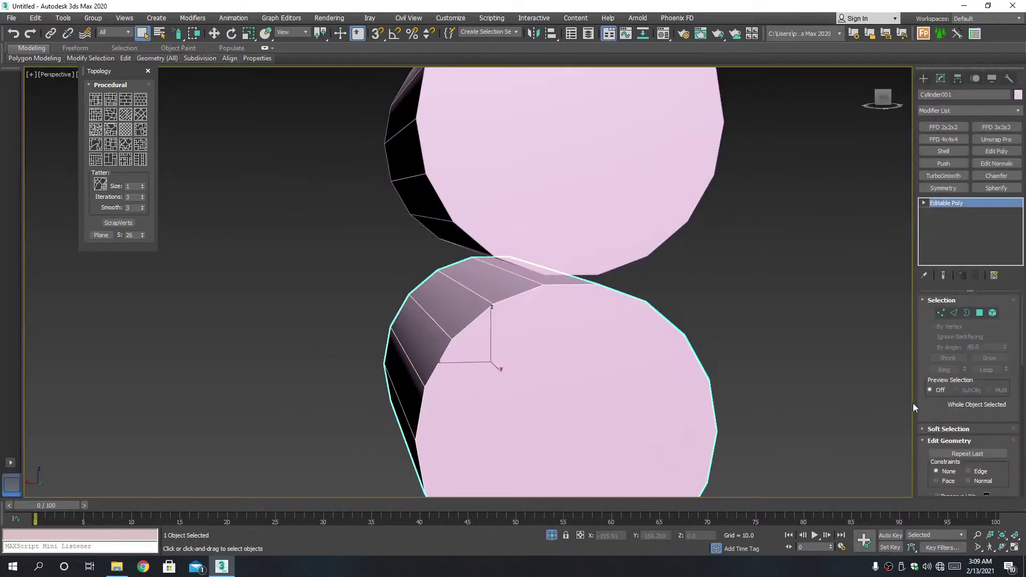
{"action": "scroll", "coordinate": [957, 406], "scroll_direction": "down", "scroll_amount": 2}
- Attach the top cylinder to the bottom one and select the bottom junction face
{"action": "left_click", "coordinate": [943, 472]}
{"action": "left_click", "coordinate": [639, 219]}
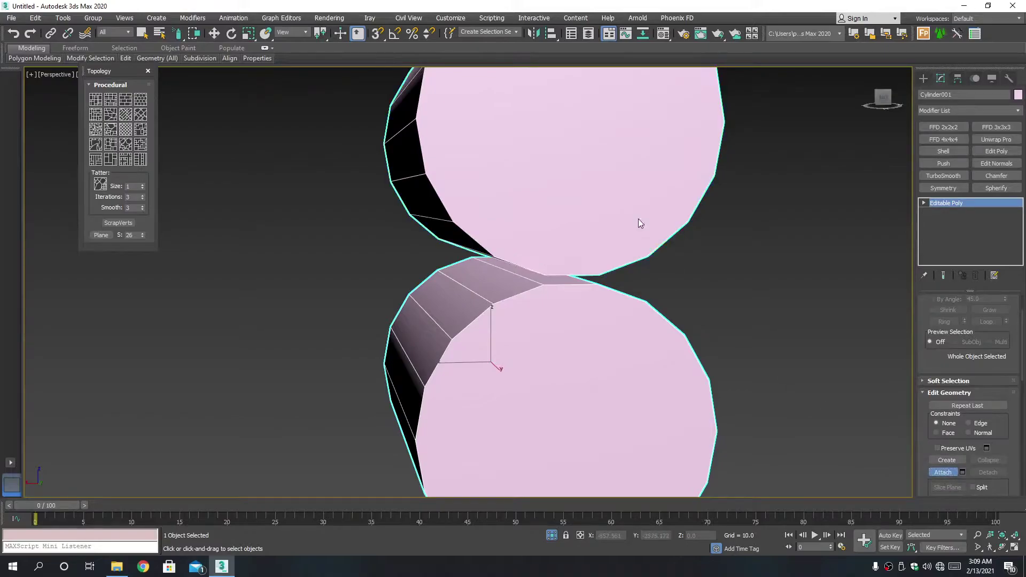
{"action": "scroll", "coordinate": [654, 270], "scroll_direction": "up", "scroll_amount": 5}
{"action": "scroll", "coordinate": [533, 286], "scroll_direction": "down", "scroll_amount": 3}
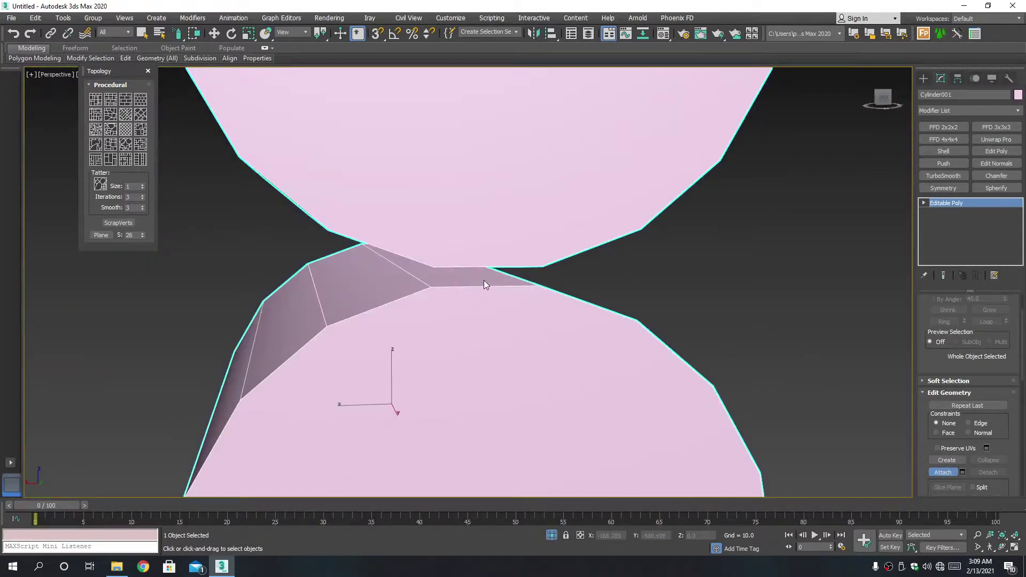
{"action": "key", "text": "4"}
{"action": "left_click", "coordinate": [468, 276]}
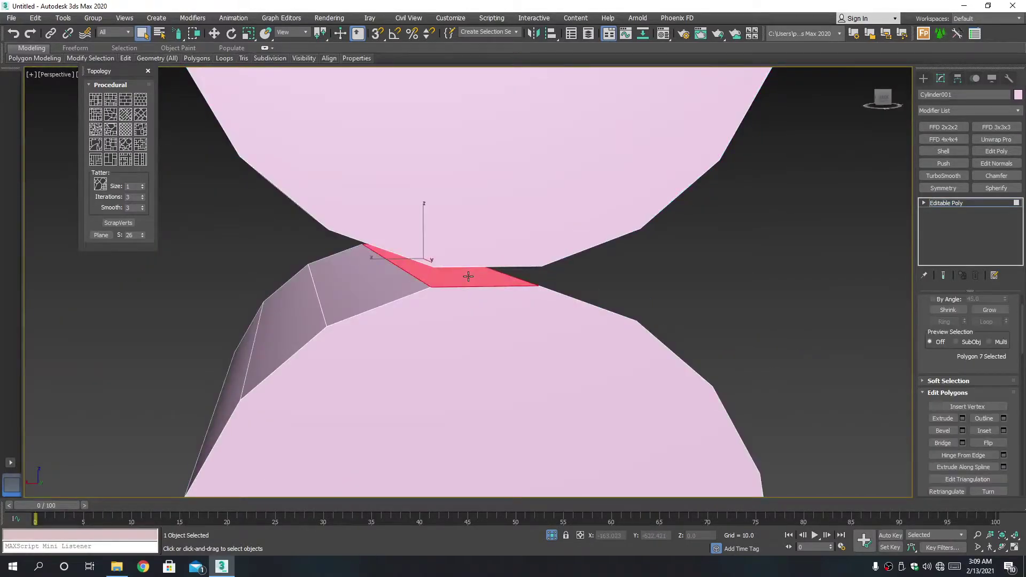
- Delete the touching cap faces of both cylinders at the junction
{"action": "key", "text": "Delete"}
{"action": "middle_click_drag", "start_coordinate": [468, 276], "coordinate": [498, 263], "text": "alt"}
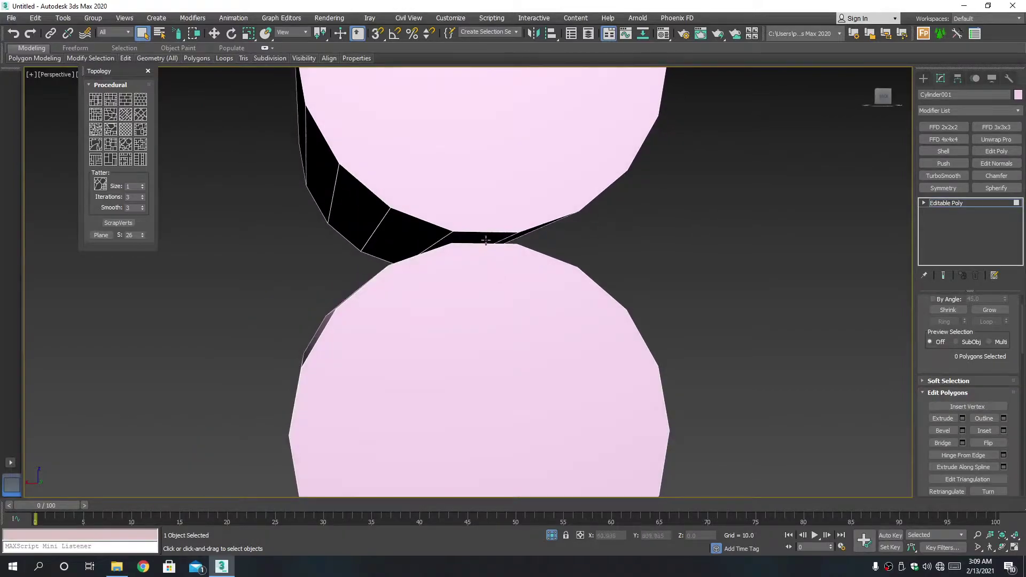
{"action": "left_click", "coordinate": [486, 241]}
{"action": "key", "text": "Delete"}
- Bridge the two open hole borders to join the cylinders, then deselect
{"action": "key", "text": "3"}
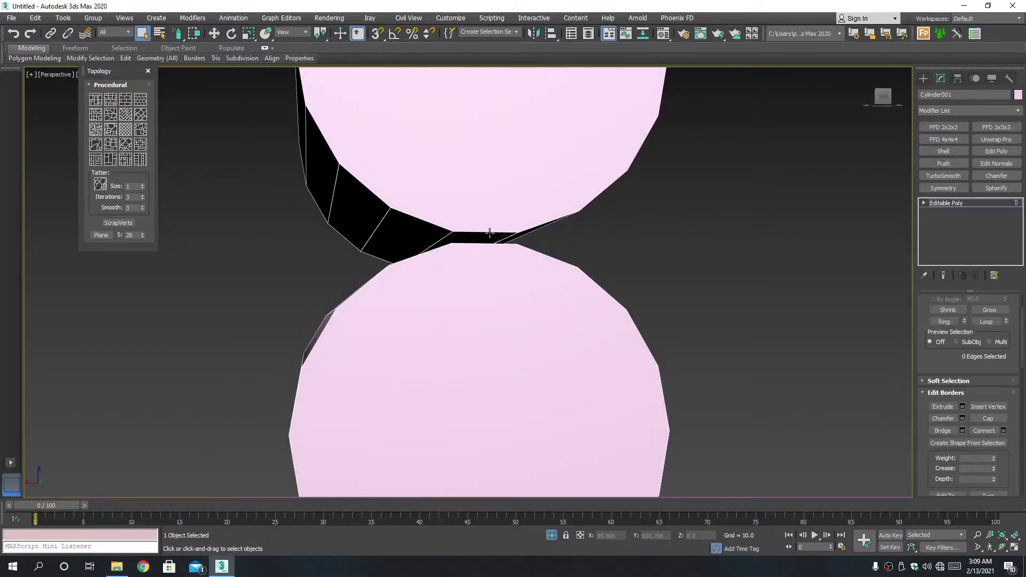
{"action": "left_click", "coordinate": [489, 232]}
{"action": "middle_click_drag", "start_coordinate": [490, 233], "coordinate": [506, 251], "text": "alt"}
{"action": "left_click", "coordinate": [497, 286], "text": "ctrl"}
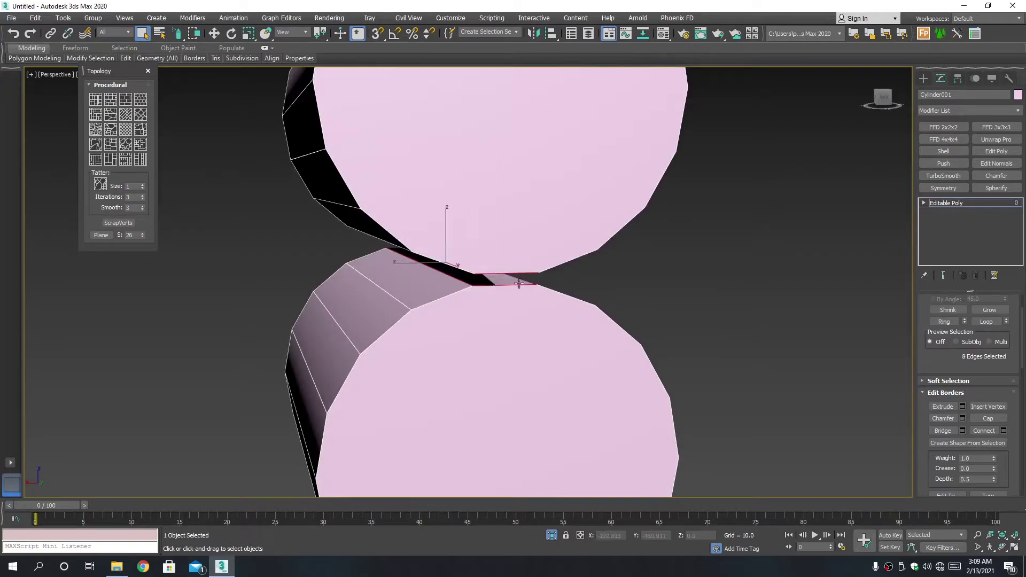
{"action": "middle_click_drag", "start_coordinate": [497, 285], "coordinate": [585, 279], "text": "alt"}
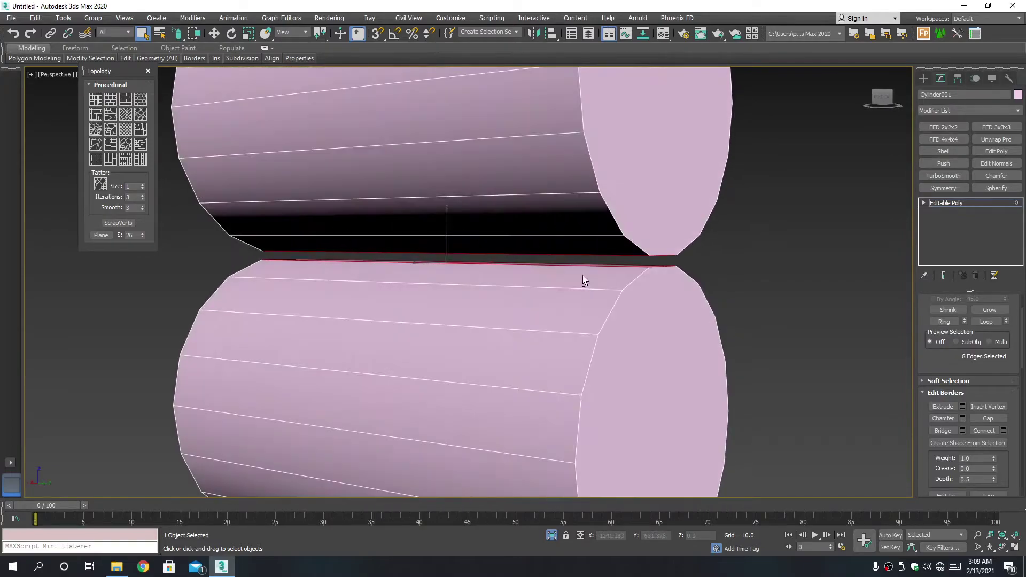
{"action": "left_click", "coordinate": [963, 431]}
{"action": "middle_click_drag", "start_coordinate": [640, 270], "coordinate": [603, 273], "text": "alt"}
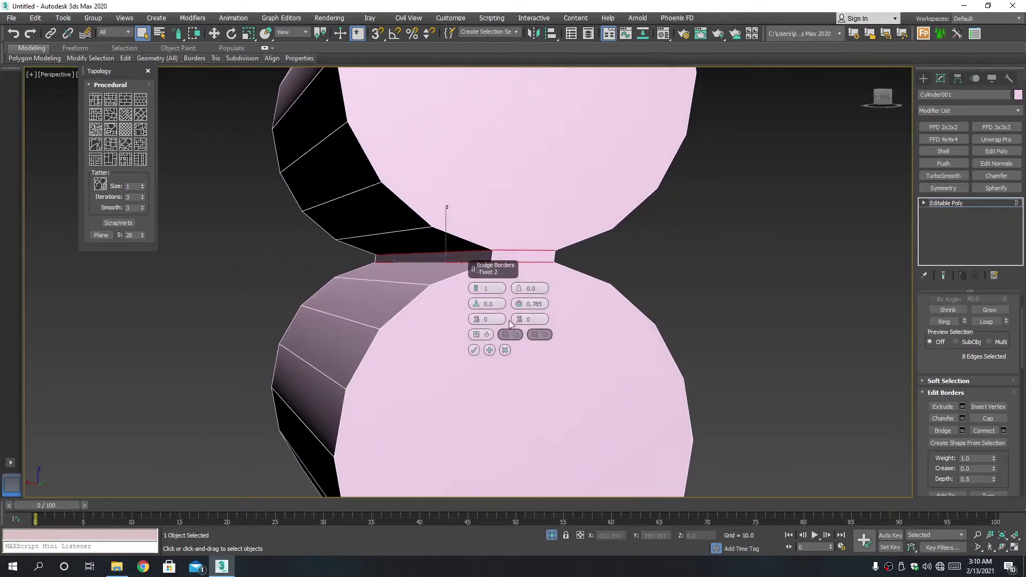
{"action": "left_click", "coordinate": [473, 350]}
{"action": "middle_click_drag", "start_coordinate": [489, 330], "coordinate": [465, 315], "text": "alt"}
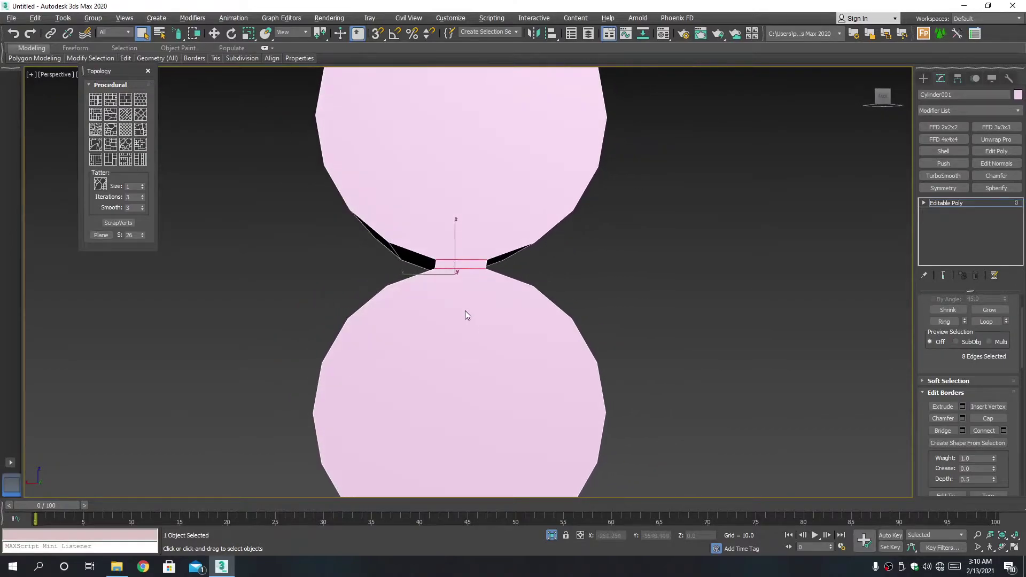
{"action": "left_click", "coordinate": [462, 231]}
- Select the bridge's edge loop, delete it, then undo the deletion
{"action": "key", "text": "2"}
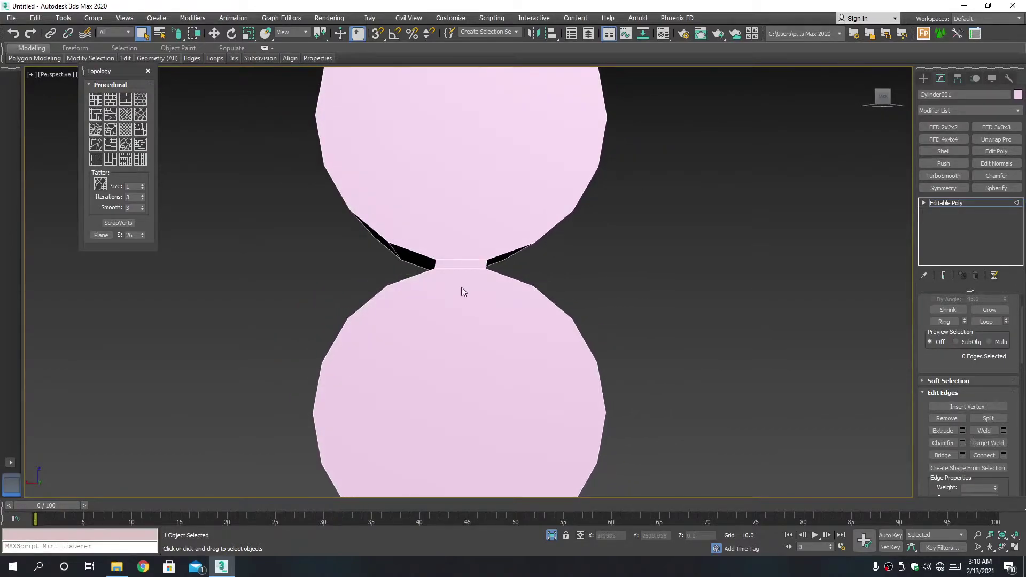
{"action": "double_click", "coordinate": [461, 270]}
{"action": "mouse_move", "coordinate": [461, 270]}
{"action": "middle_mouse_down", "text": "alt"}
{"action": "mouse_move", "coordinate": [323, 302]}
{"action": "mouse_move", "coordinate": [485, 300]}
{"action": "middle_mouse_up", "text": "alt"}
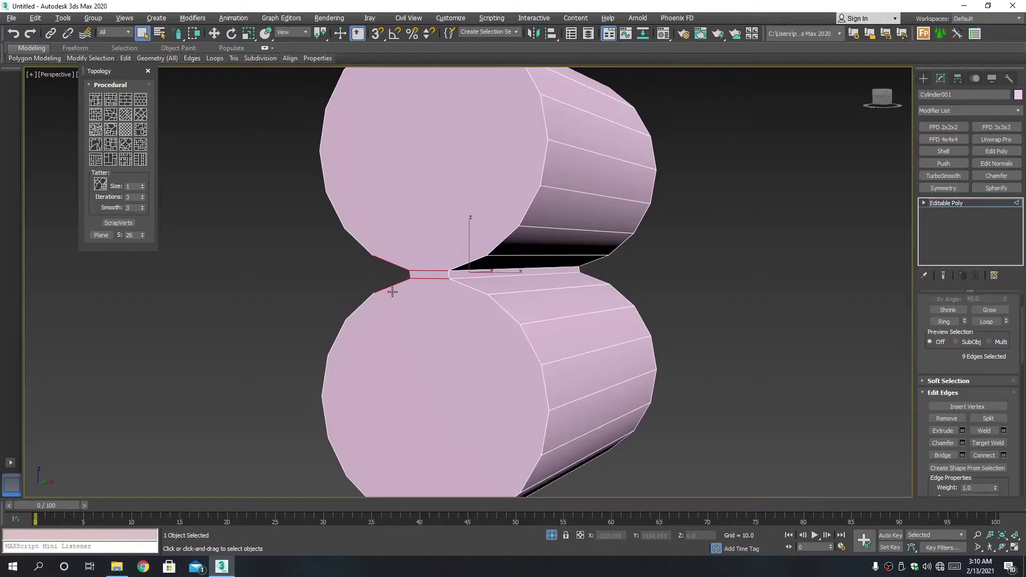
{"action": "mouse_move", "coordinate": [380, 302]}
{"action": "middle_mouse_down", "text": "alt"}
{"action": "mouse_move", "coordinate": [406, 262]}
{"action": "mouse_move", "coordinate": [463, 270]}
{"action": "mouse_move", "coordinate": [471, 297]}
{"action": "mouse_move", "coordinate": [517, 284]}
{"action": "middle_mouse_up", "text": "alt"}
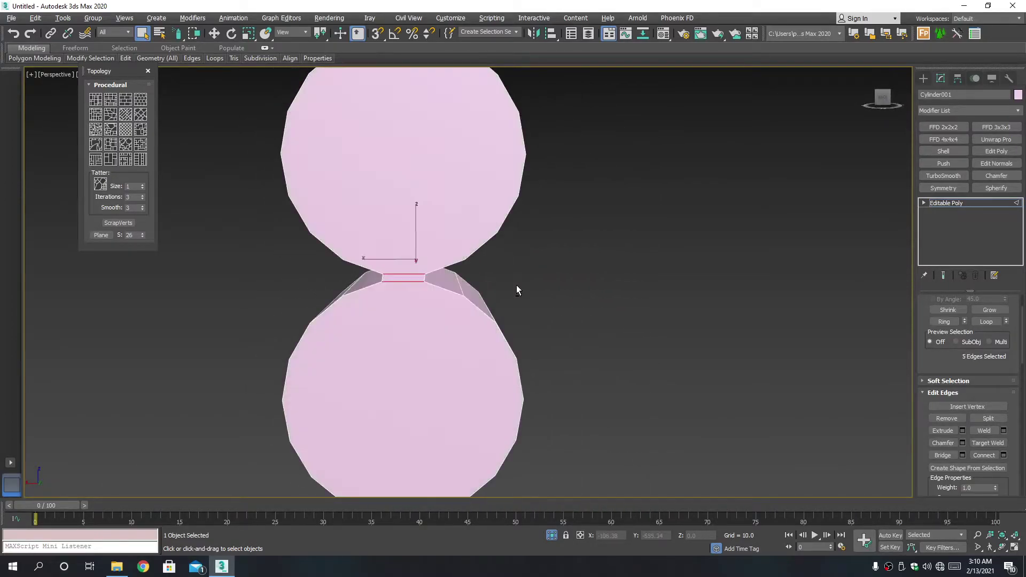
{"action": "key", "text": "Delete"}
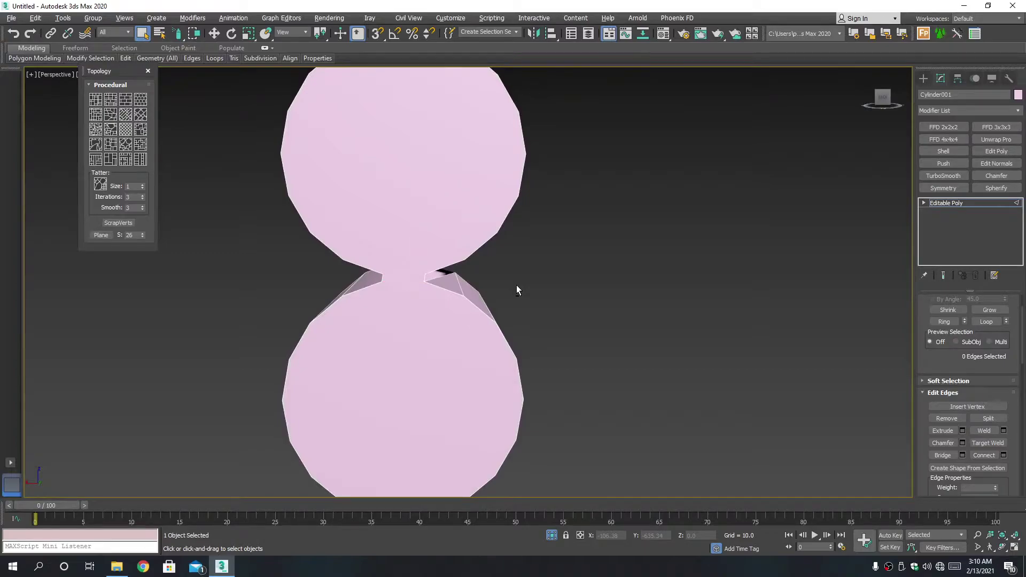
{"action": "key", "text": "ctrl+z"}
- Inspect the bridge edges, deselect them, and turn off Isolate Selection to show the housing
{"action": "middle_click_drag", "start_coordinate": [516, 284], "coordinate": [377, 287], "text": "alt"}
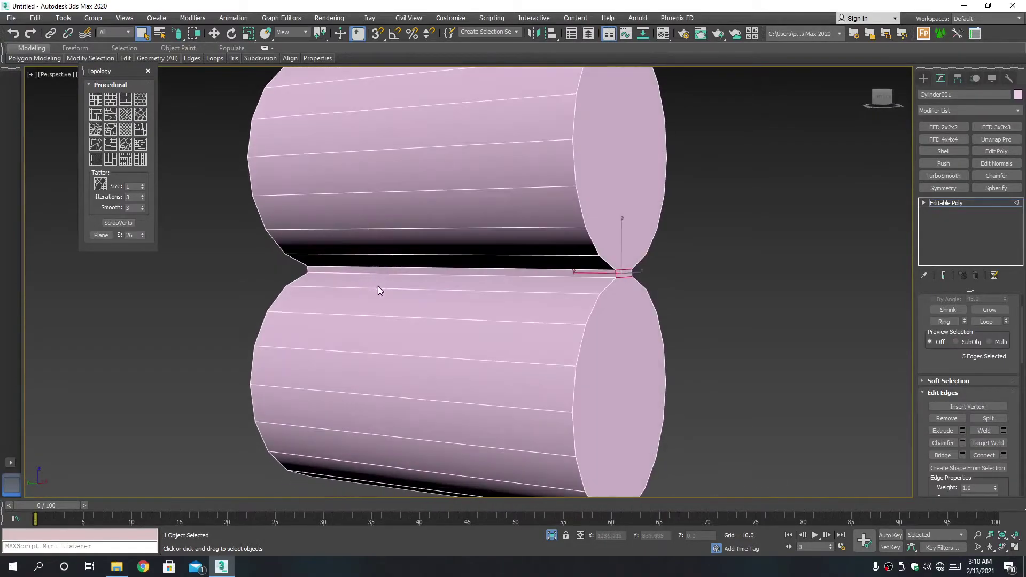
{"action": "scroll", "coordinate": [639, 291], "scroll_direction": "up", "scroll_amount": 4}
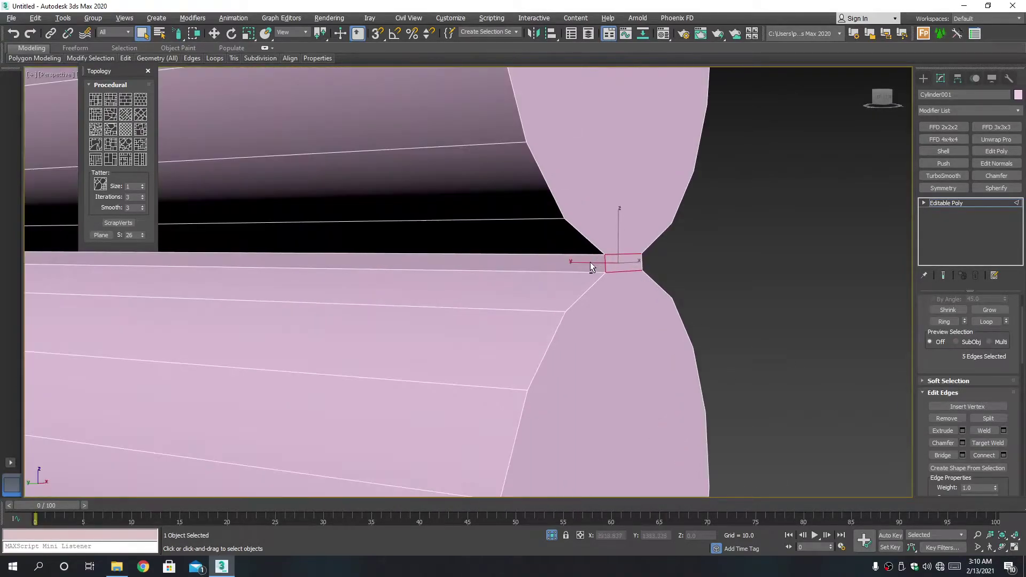
{"action": "left_click", "coordinate": [627, 259]}
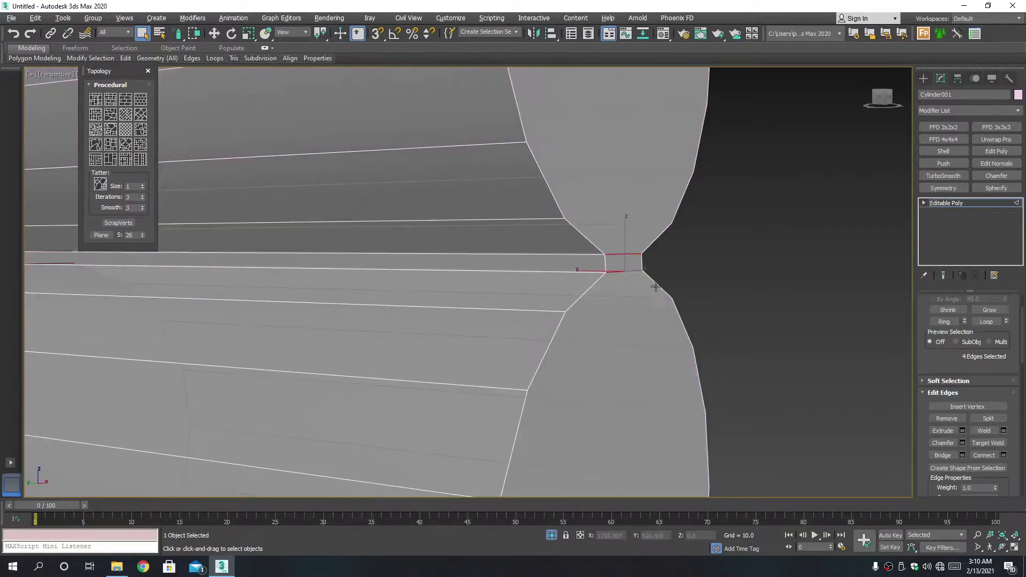
{"action": "scroll", "coordinate": [541, 315], "scroll_direction": "down", "scroll_amount": 4}
{"action": "middle_click_drag", "start_coordinate": [463, 317], "coordinate": [564, 322], "text": "alt"}
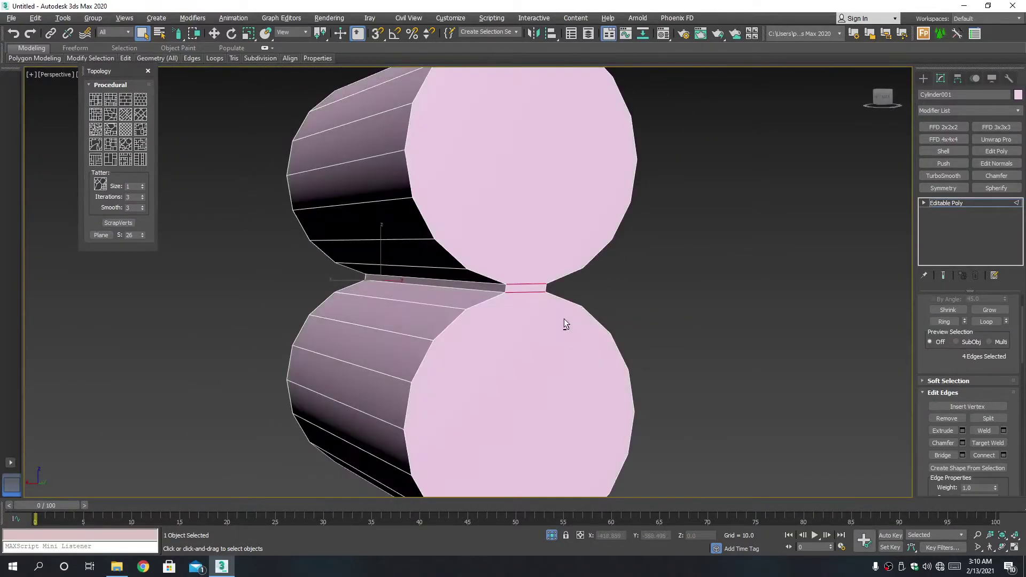
{"action": "left_click", "coordinate": [564, 319]}
{"action": "left_click", "coordinate": [553, 533]}
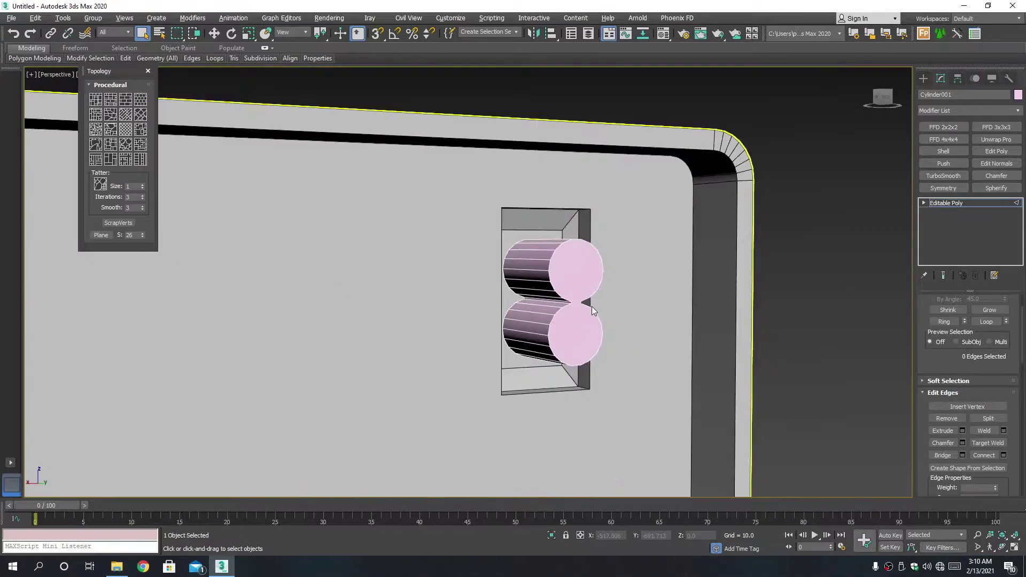
- Shift the joined cylinders up and left in the recess and select Rectangle001
{"action": "middle_click_drag", "start_coordinate": [591, 306], "coordinate": [586, 332], "text": "alt"}
{"action": "key", "text": "2"}
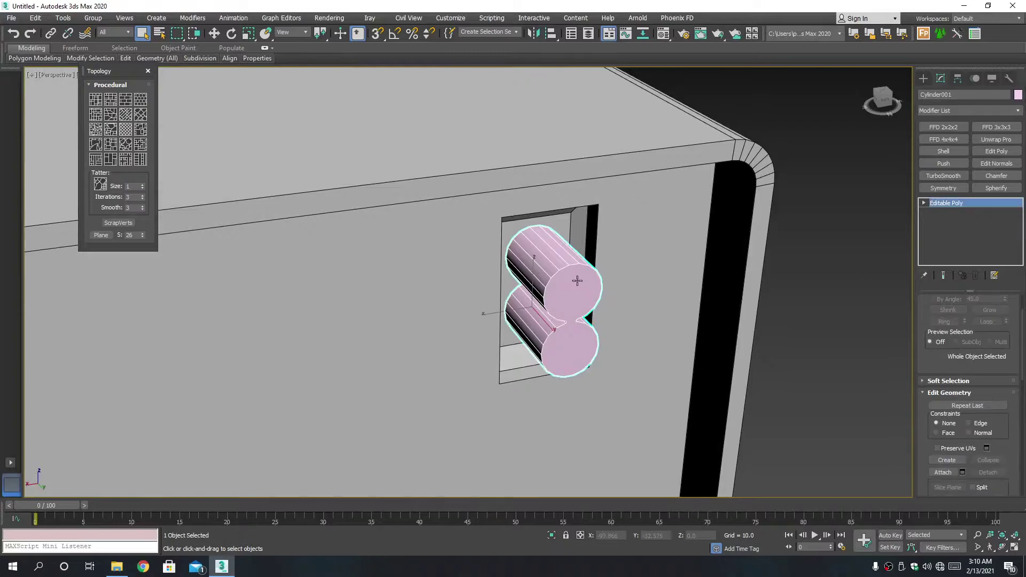
{"action": "key", "text": "w"}
{"action": "left_click_drag", "start_coordinate": [556, 317], "coordinate": [542, 309]}
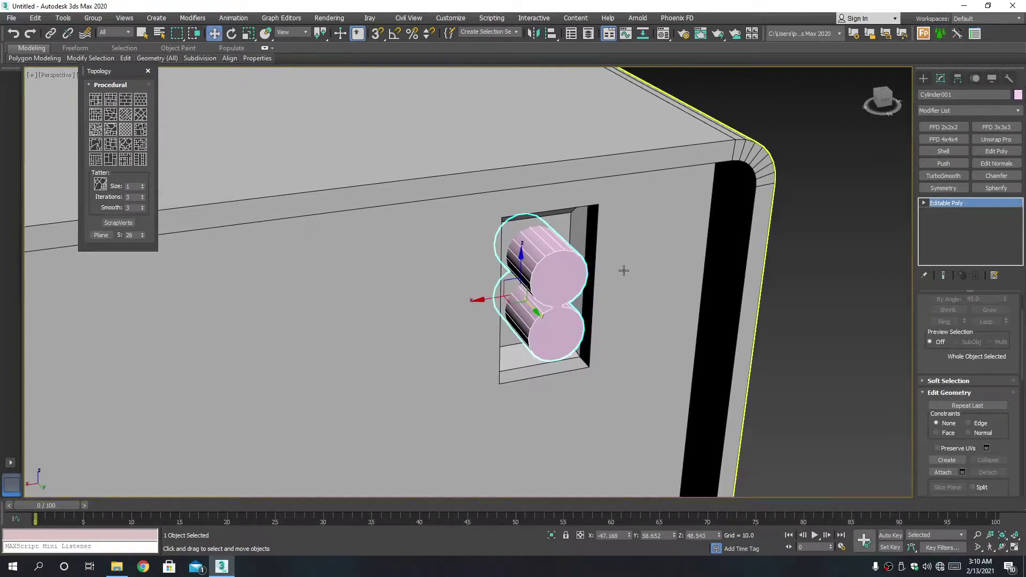
{"action": "left_click", "coordinate": [642, 267]}
- Create a ProBoolean compound object on Rectangle001 set to Subtraction
{"action": "left_click", "coordinate": [929, 79]}
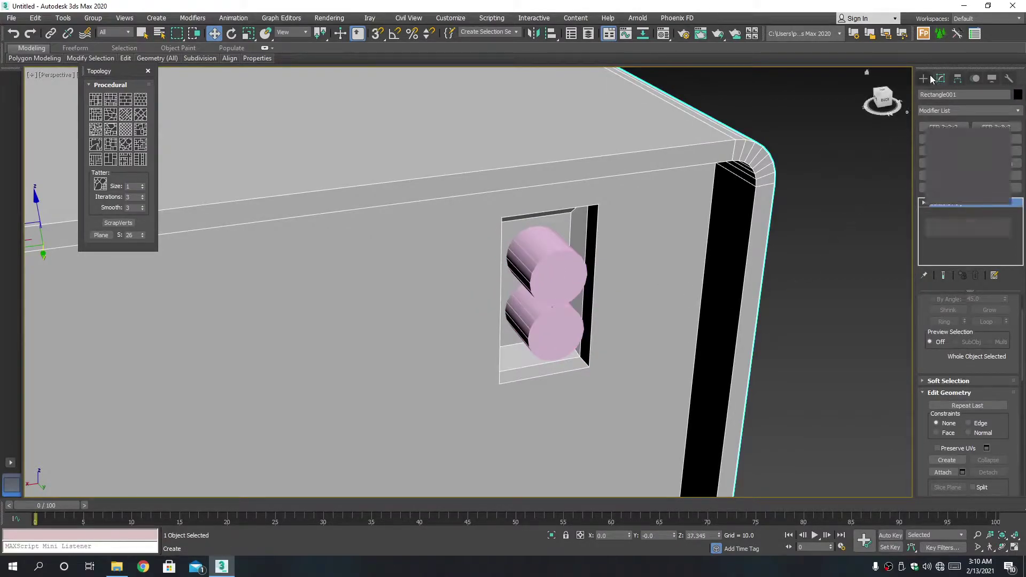
{"action": "left_click", "coordinate": [962, 108]}
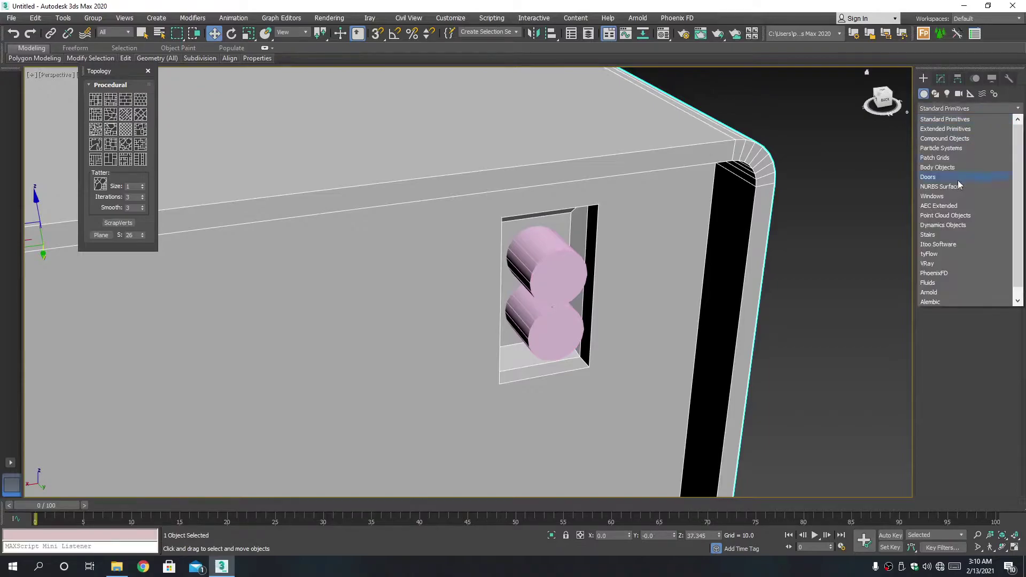
{"action": "left_click", "coordinate": [965, 140]}
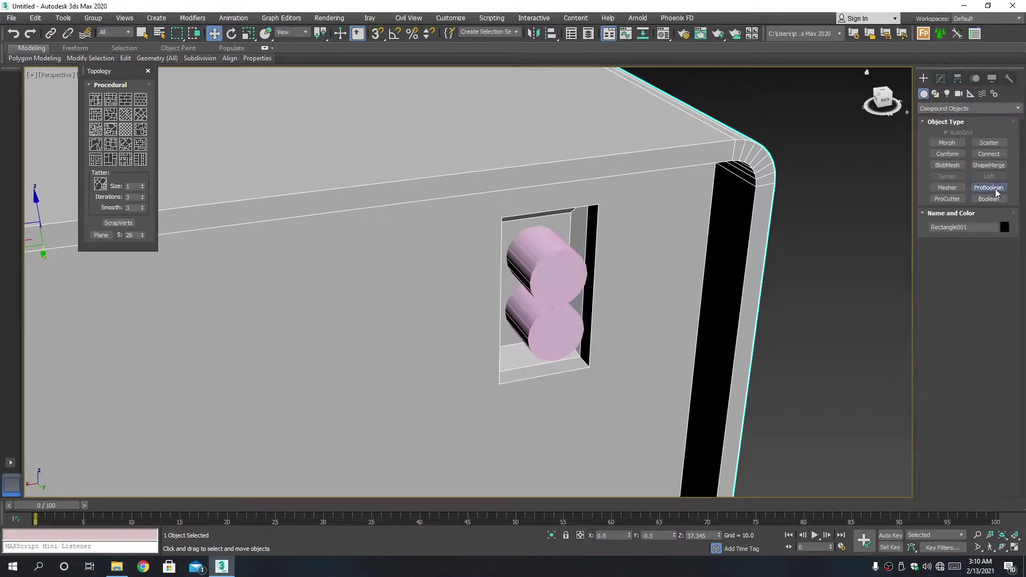
{"action": "left_click", "coordinate": [990, 193]}
{"action": "scroll", "coordinate": [1008, 452], "scroll_direction": "down", "scroll_amount": 5}
{"action": "scroll", "coordinate": [1005, 470], "scroll_direction": "down", "scroll_amount": 3}
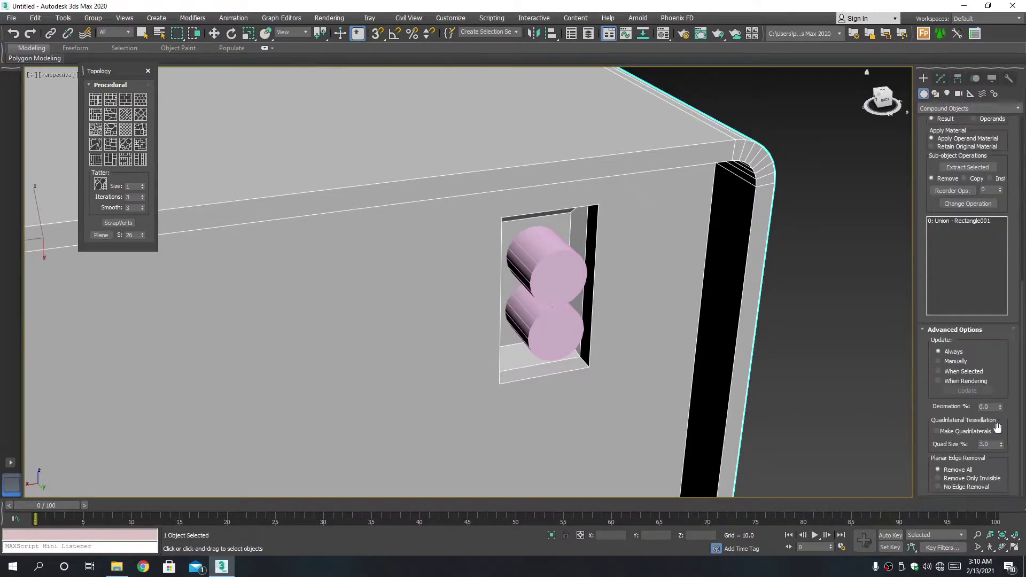
{"action": "scroll", "coordinate": [988, 427], "scroll_direction": "up", "scroll_amount": 1}
{"action": "scroll", "coordinate": [992, 369], "scroll_direction": "up", "scroll_amount": 2}
{"action": "scroll", "coordinate": [997, 304], "scroll_direction": "up", "scroll_amount": 2}
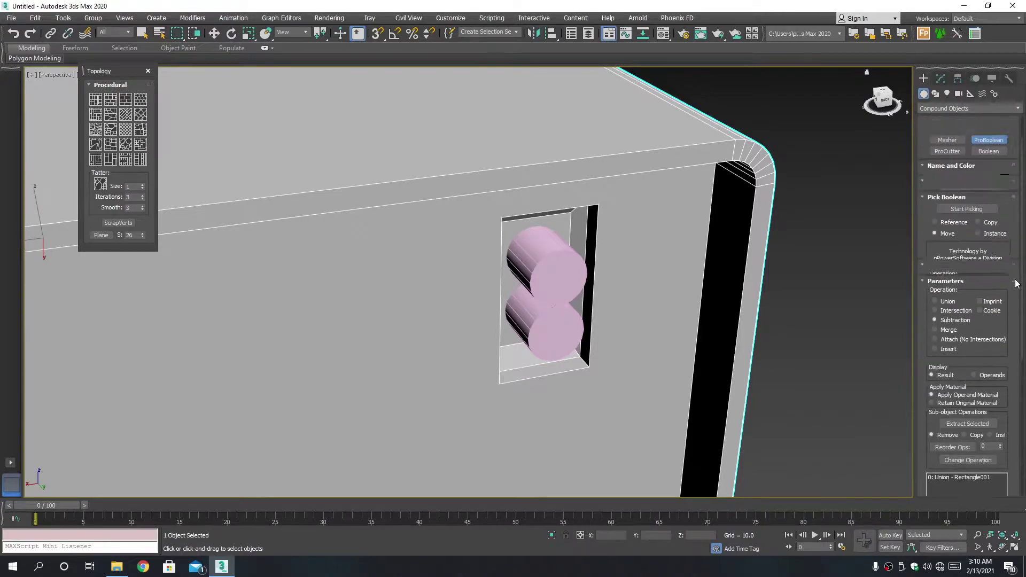
{"action": "scroll", "coordinate": [1001, 257], "scroll_direction": "up", "scroll_amount": 1}
- Pick the joined cylinders as the subtraction operand to cut the figure-eight hole
{"action": "left_click", "coordinate": [966, 257]}
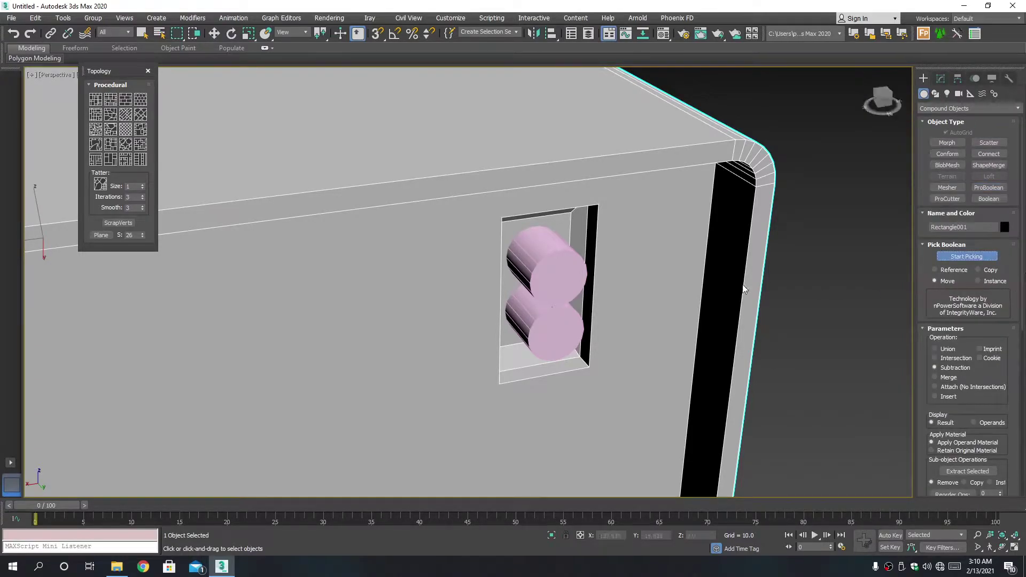
{"action": "left_click", "coordinate": [533, 261]}
{"action": "key", "text": "w"}
{"action": "scroll", "coordinate": [497, 290], "scroll_direction": "up", "scroll_amount": 3}
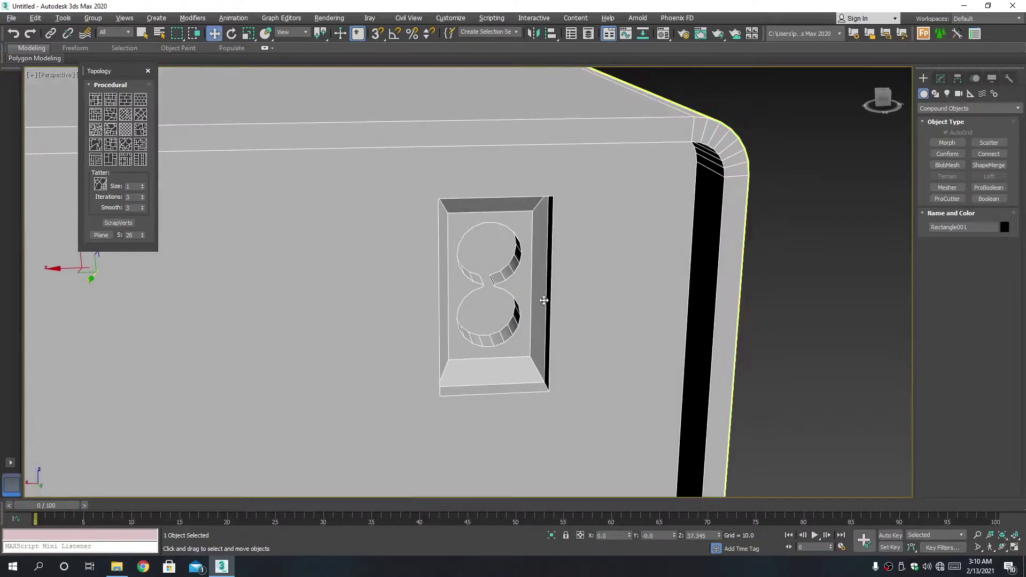
{"action": "scroll", "coordinate": [496, 290], "scroll_direction": "up", "scroll_amount": 2}
{"action": "scroll", "coordinate": [496, 291], "scroll_direction": "down", "scroll_amount": 3}
{"action": "right_click", "coordinate": [496, 289]}
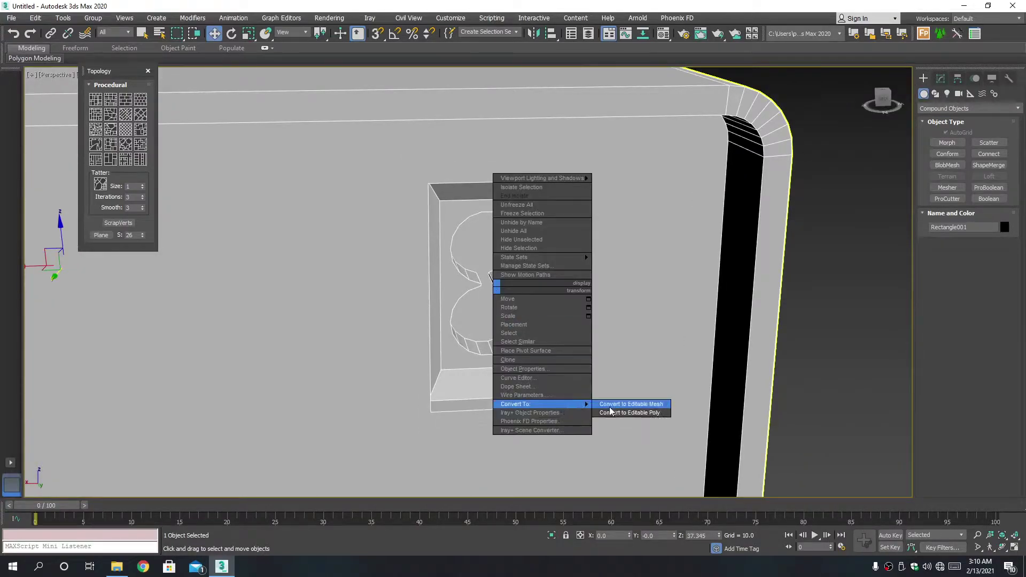
- Convert the housing to Editable Poly and select the figure-eight floor polygon
{"action": "left_click", "coordinate": [636, 413]}
{"action": "scroll", "coordinate": [639, 418], "scroll_direction": "down", "scroll_amount": 5}
{"action": "mouse_move", "coordinate": [639, 419]}
{"action": "middle_mouse_down", "text": "alt"}
{"action": "mouse_move", "coordinate": [586, 315]}
{"action": "mouse_move", "coordinate": [442, 311]}
{"action": "mouse_move", "coordinate": [617, 316]}
{"action": "mouse_move", "coordinate": [578, 321]}
{"action": "middle_mouse_up", "text": "alt"}
{"action": "scroll", "coordinate": [567, 323], "scroll_direction": "up", "scroll_amount": 5}
{"action": "key", "text": "4"}
{"action": "key", "text": "q"}
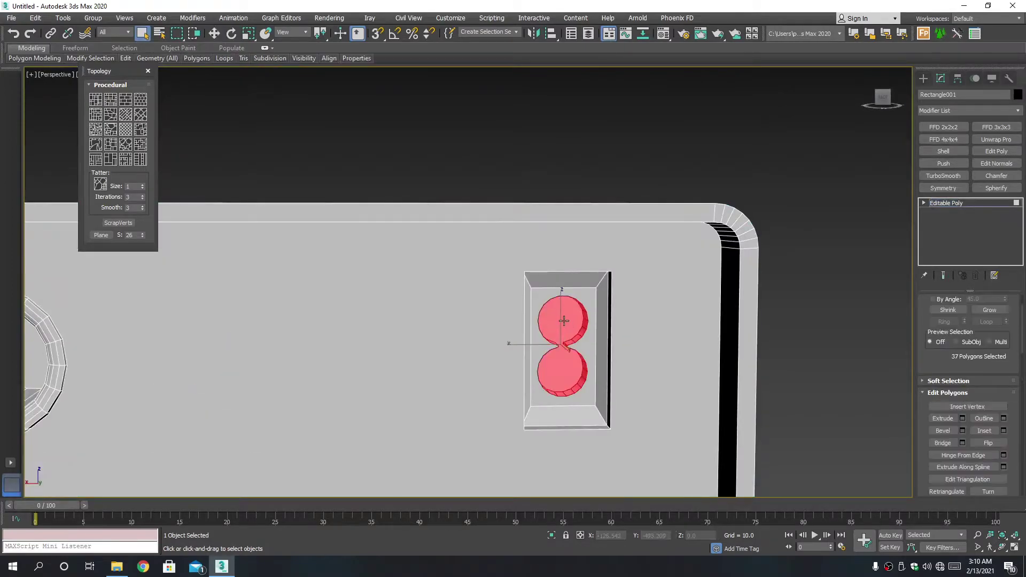
{"action": "left_click", "coordinate": [565, 365]}
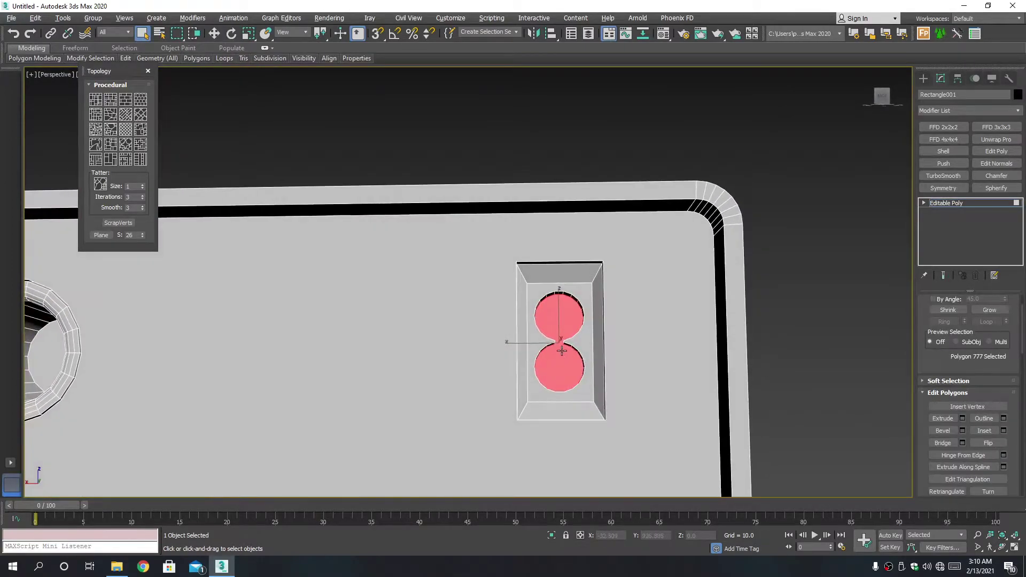
{"action": "scroll", "coordinate": [566, 361], "scroll_direction": "up", "scroll_amount": 3}
- Inset the figure-eight floor face by 0.2 to form a thin rim
{"action": "left_click", "coordinate": [1004, 431]}
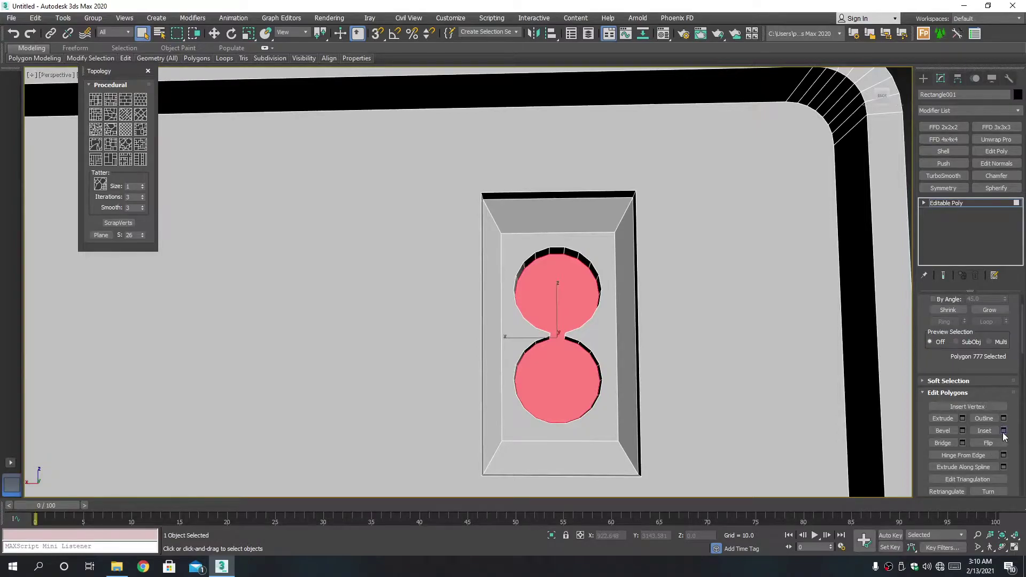
{"action": "scroll", "coordinate": [535, 331], "scroll_direction": "up", "scroll_amount": 2}
{"action": "scroll", "coordinate": [482, 310], "scroll_direction": "up", "scroll_amount": 2}
{"action": "left_click_drag", "start_coordinate": [473, 304], "coordinate": [480, 300]}
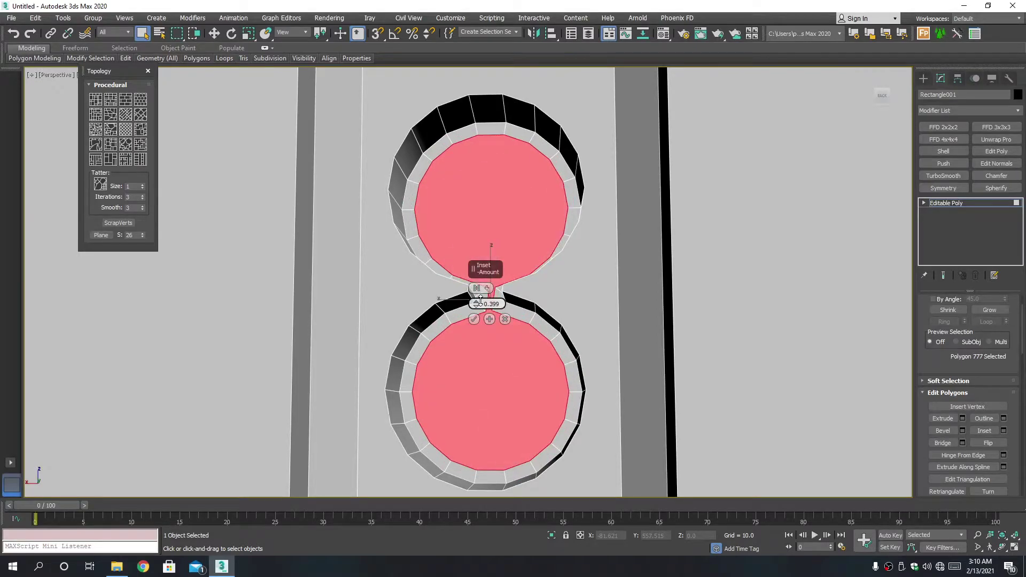
{"action": "left_click_drag", "start_coordinate": [480, 301], "coordinate": [483, 302]}
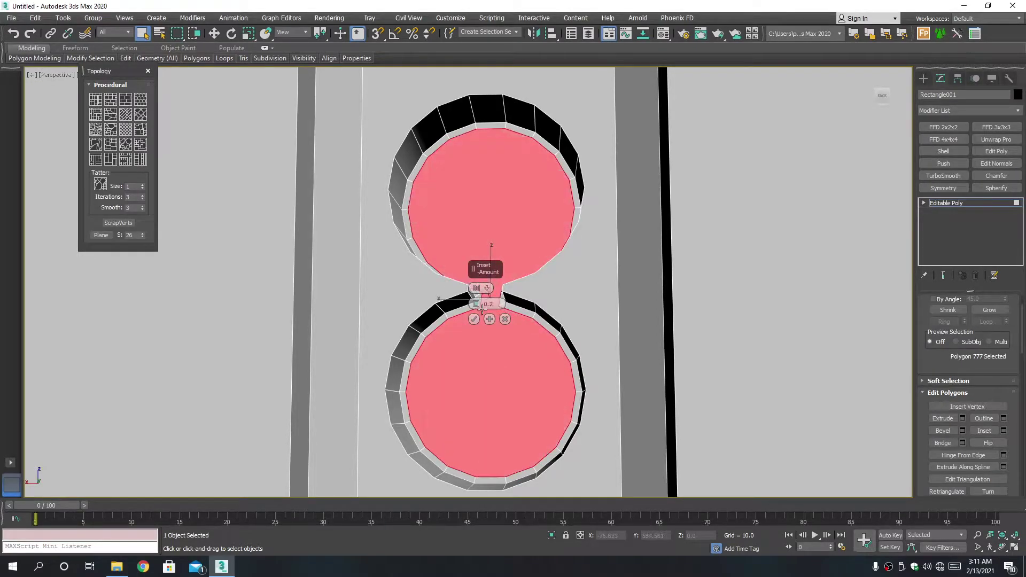
{"action": "scroll", "coordinate": [482, 302], "scroll_direction": "up", "scroll_amount": 5}
{"action": "left_click", "coordinate": [474, 320]}
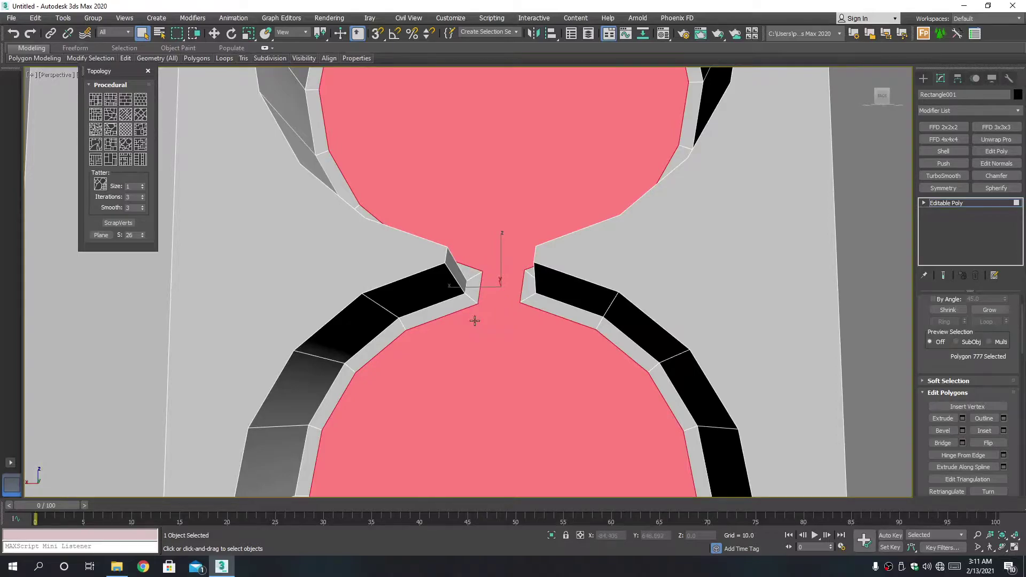
{"action": "scroll", "coordinate": [484, 318], "scroll_direction": "down", "scroll_amount": 2}
- Chamfer the border edges by 0.002 with Quad type and tension 1.0
{"action": "key", "text": "2"}
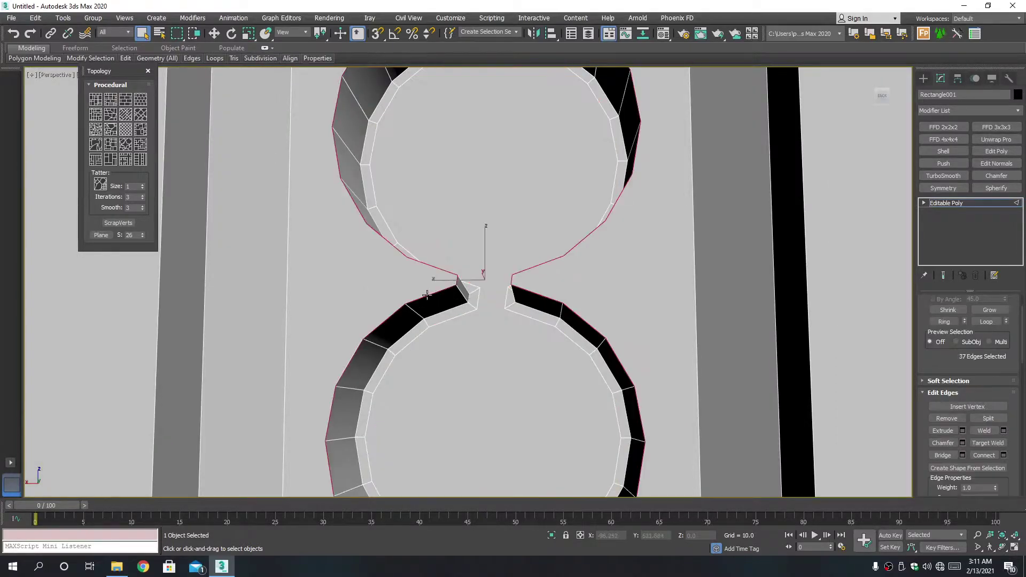
{"action": "left_click", "coordinate": [963, 443]}
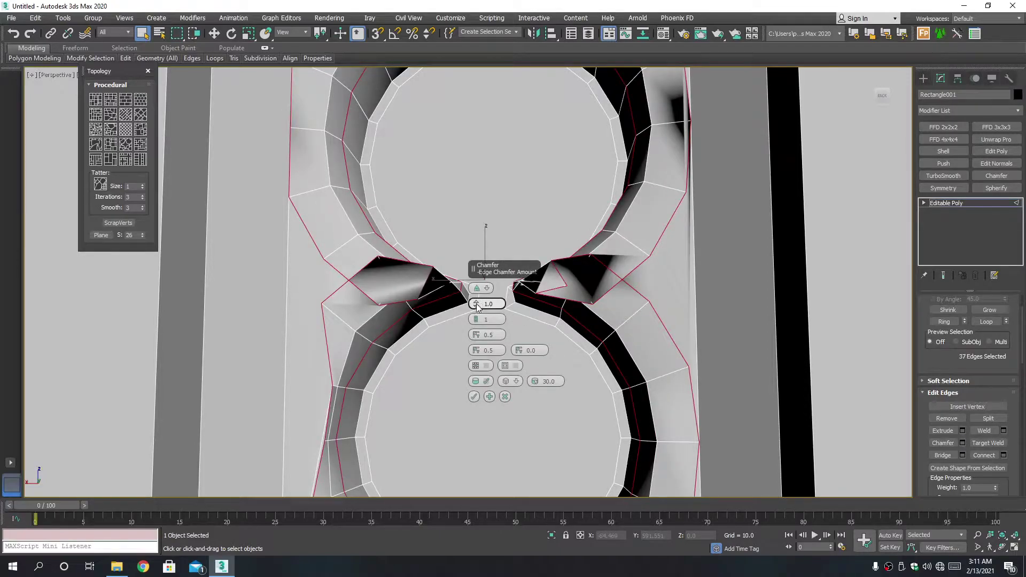
{"action": "left_click_drag", "start_coordinate": [477, 306], "coordinate": [484, 309]}
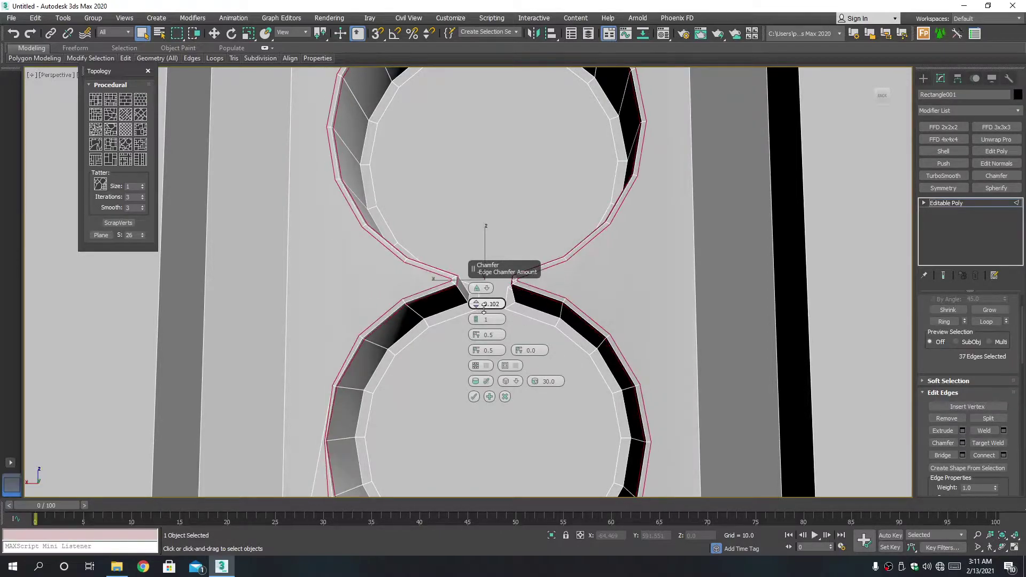
{"action": "left_click_drag", "start_coordinate": [485, 308], "coordinate": [484, 312]}
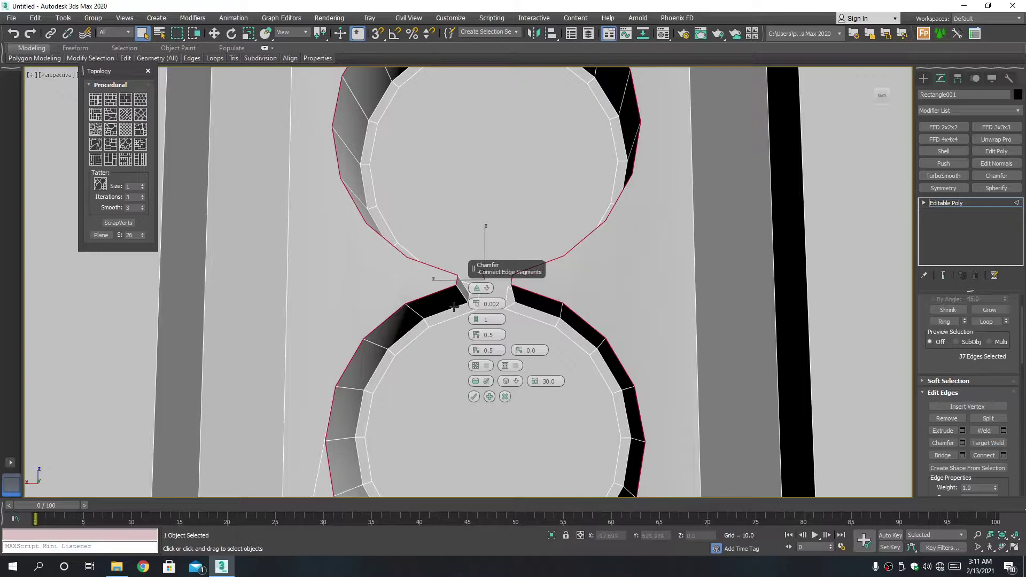
{"action": "left_click", "coordinate": [479, 289]}
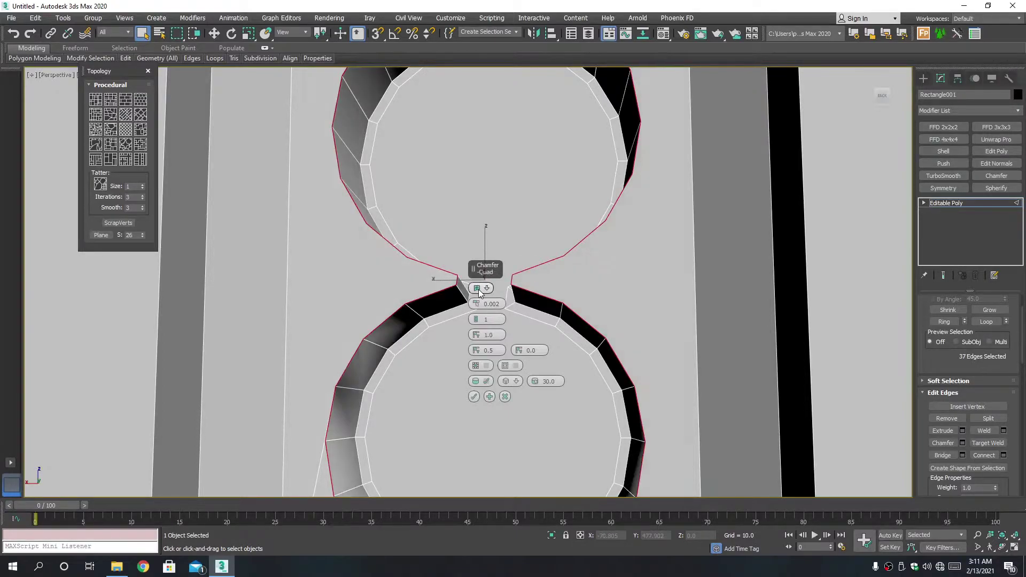
{"action": "left_click_drag", "start_coordinate": [476, 303], "coordinate": [482, 309]}
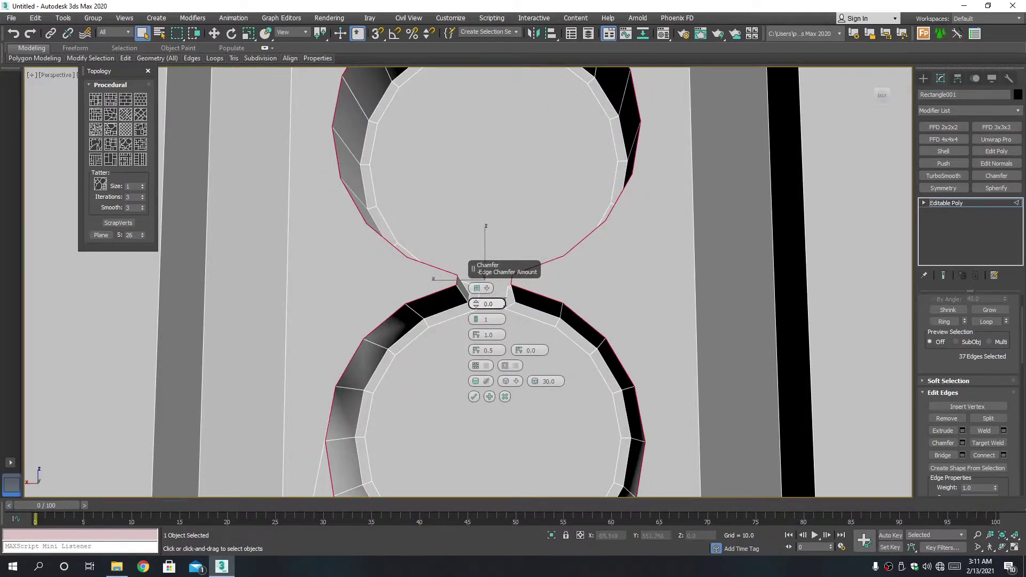
{"action": "left_click", "coordinate": [505, 396]}
{"action": "scroll", "coordinate": [501, 362], "scroll_direction": "down", "scroll_amount": 5}
{"action": "scroll", "coordinate": [501, 362], "scroll_direction": "up", "scroll_amount": 2}
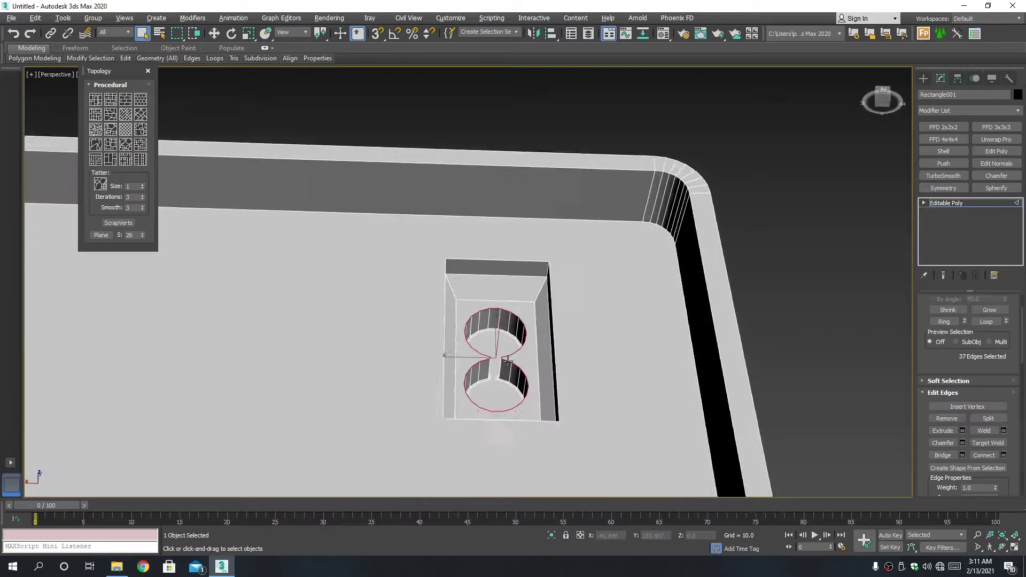
{"action": "scroll", "coordinate": [482, 356], "scroll_direction": "up", "scroll_amount": 3}
{"action": "scroll", "coordinate": [425, 345], "scroll_direction": "up", "scroll_amount": 3}
{"action": "scroll", "coordinate": [396, 344], "scroll_direction": "up", "scroll_amount": 3}
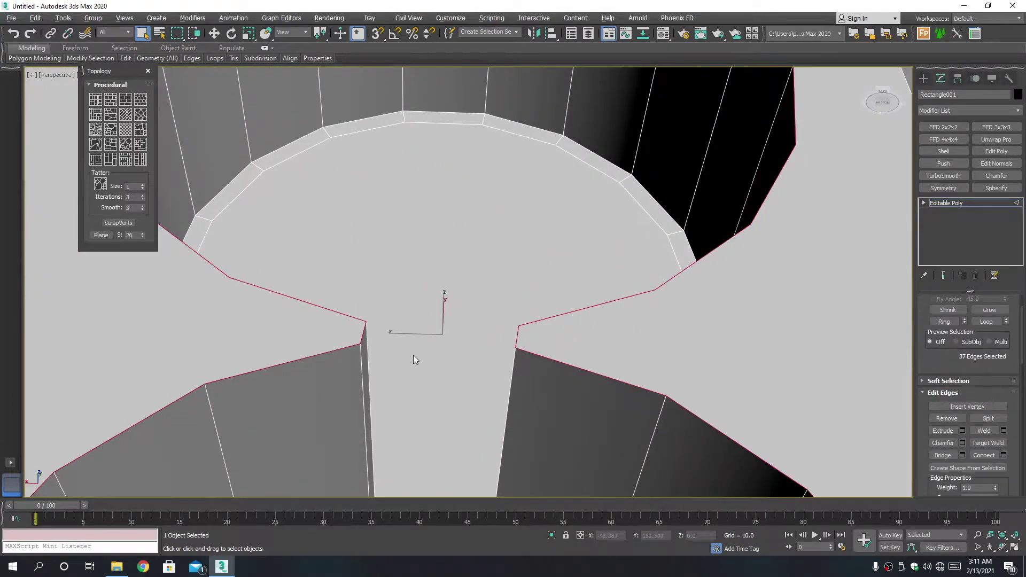
{"action": "scroll", "coordinate": [415, 357], "scroll_direction": "down", "scroll_amount": 5}
- In the Back view, move the right neck vertices right and the left ones left
{"action": "middle_click_drag", "start_coordinate": [421, 359], "coordinate": [427, 405], "text": "alt"}
{"action": "key", "text": "alt+w"}
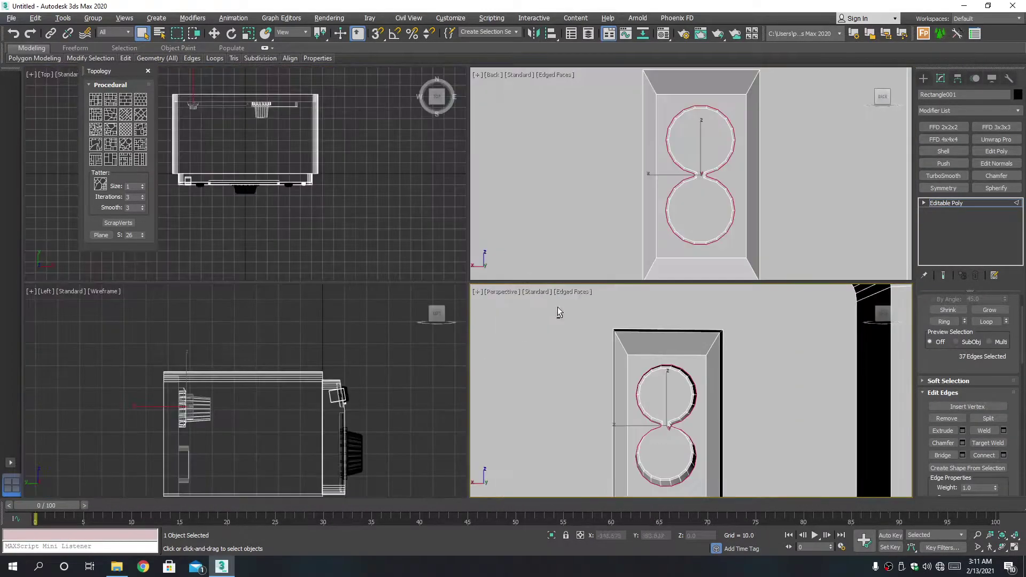
{"action": "right_click", "coordinate": [534, 241]}
{"action": "key", "text": "alt+w"}
{"action": "scroll", "coordinate": [536, 243], "scroll_direction": "up", "scroll_amount": 5}
{"action": "key", "text": "1"}
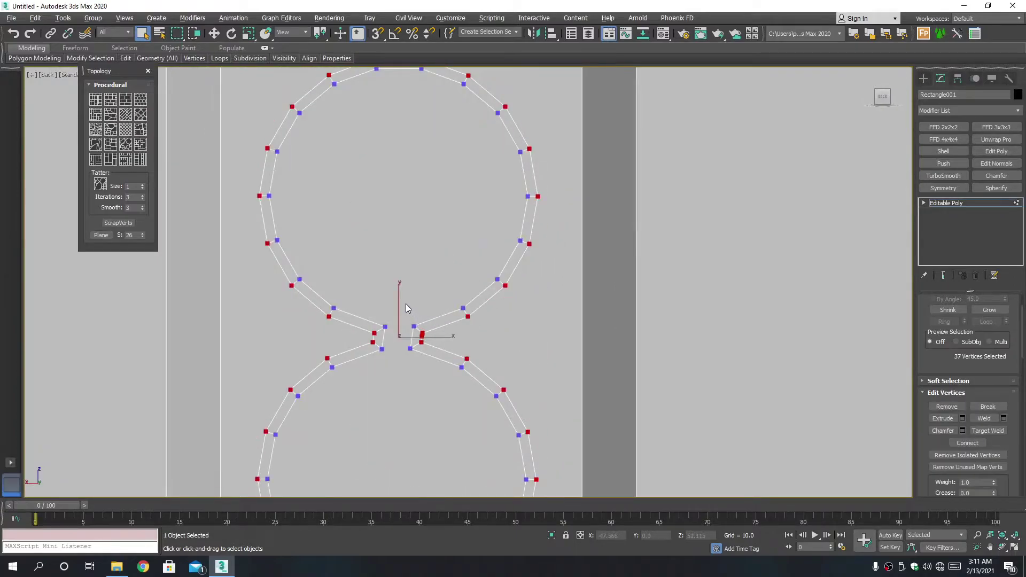
{"action": "mouse_move", "coordinate": [428, 360]}
{"action": "left_mouse_down"}
{"action": "mouse_move", "coordinate": [406, 320]}
{"action": "mouse_move", "coordinate": [456, 337]}
{"action": "left_mouse_up"}
{"action": "key", "text": "w"}
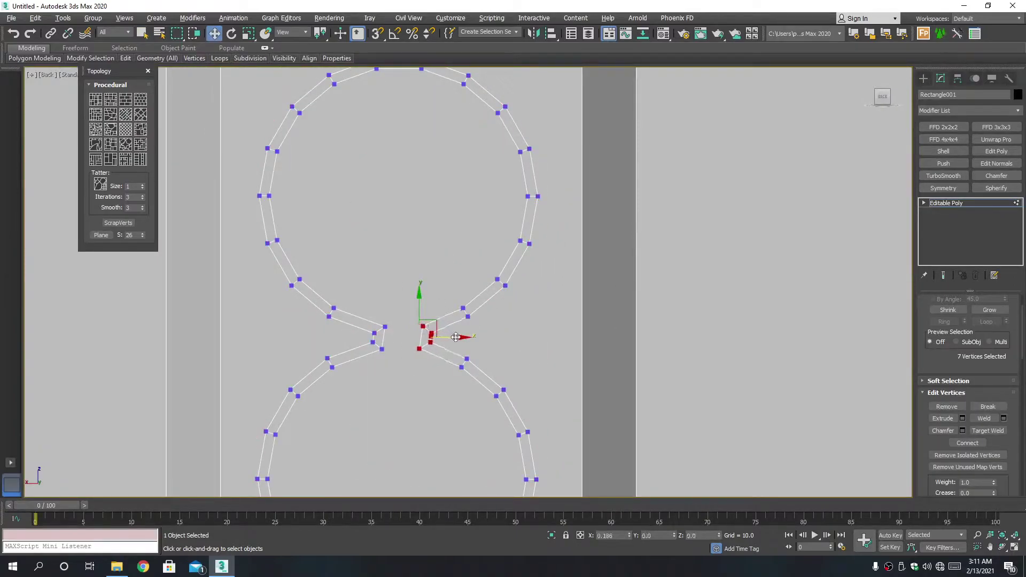
{"action": "left_click_drag", "start_coordinate": [398, 371], "coordinate": [395, 336]}
- Exit vertex mode and return to a maximized Perspective view centred on the panel
{"action": "key", "text": "1"}
{"action": "key", "text": "alt+w"}
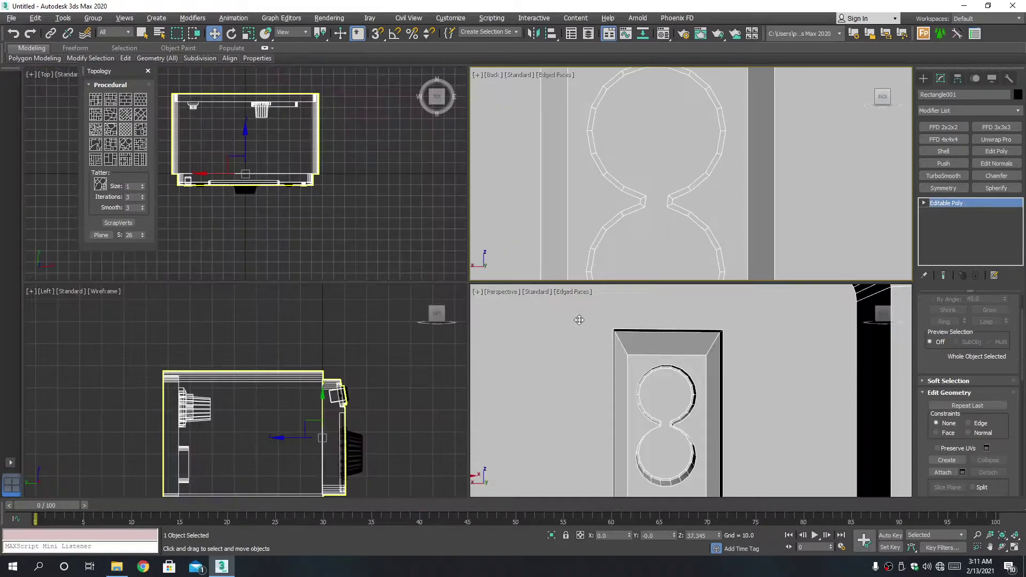
{"action": "right_click", "coordinate": [648, 378]}
{"action": "key", "text": "alt+w"}
{"action": "middle_click_drag", "start_coordinate": [568, 377], "coordinate": [557, 341]}
{"action": "key", "text": "3"}
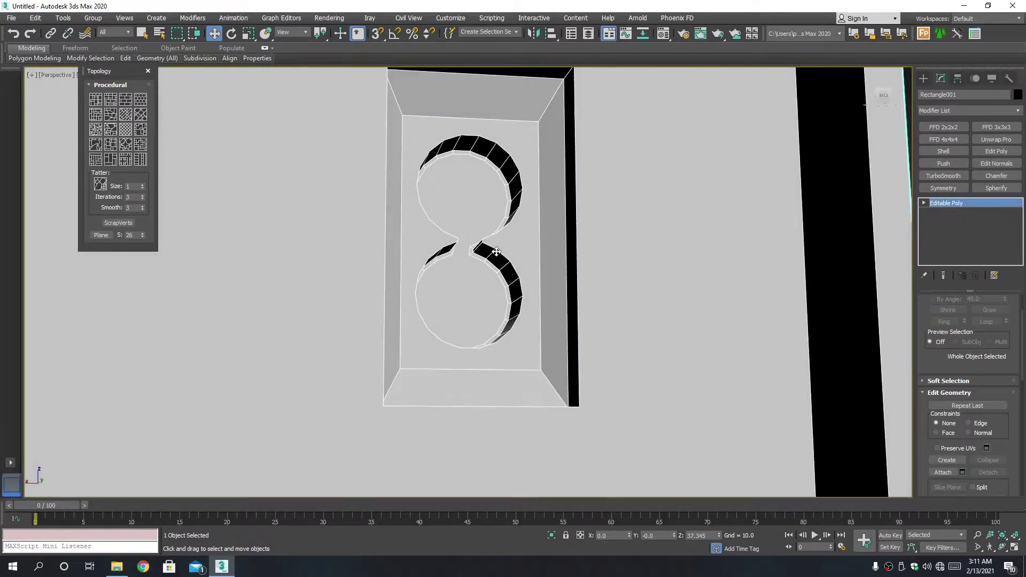
{"action": "scroll", "coordinate": [494, 251], "scroll_direction": "up", "scroll_amount": 5}
- Select the figure-8 border loop and set its chamfer type and amount
{"action": "left_click", "coordinate": [494, 251]}
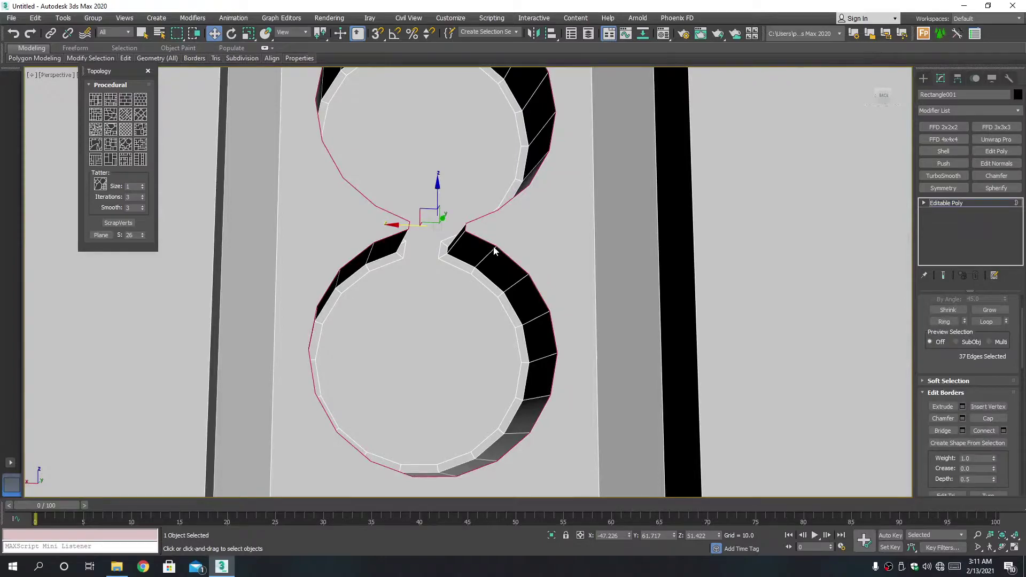
{"action": "left_click", "coordinate": [963, 419]}
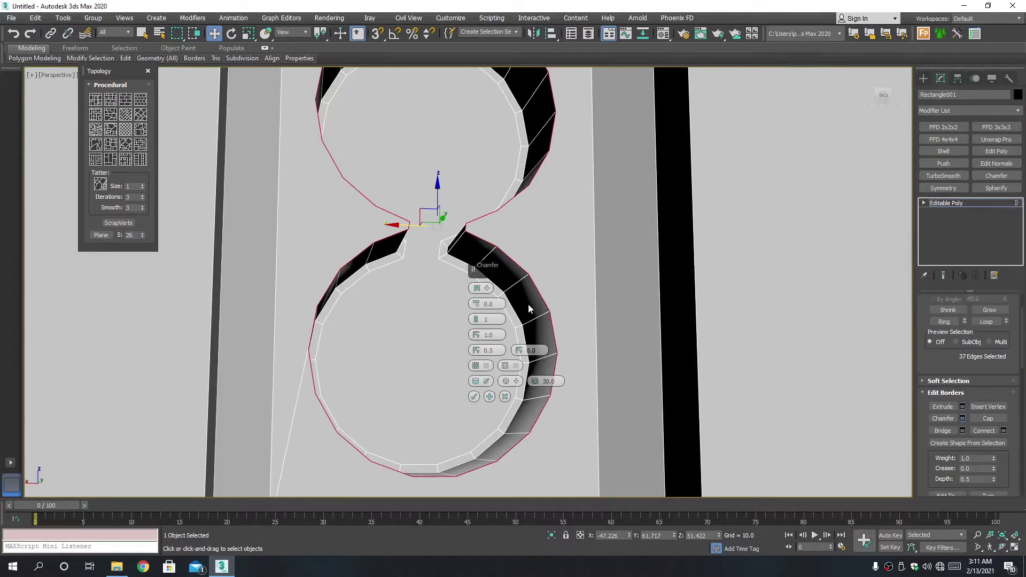
{"action": "left_click", "coordinate": [477, 289]}
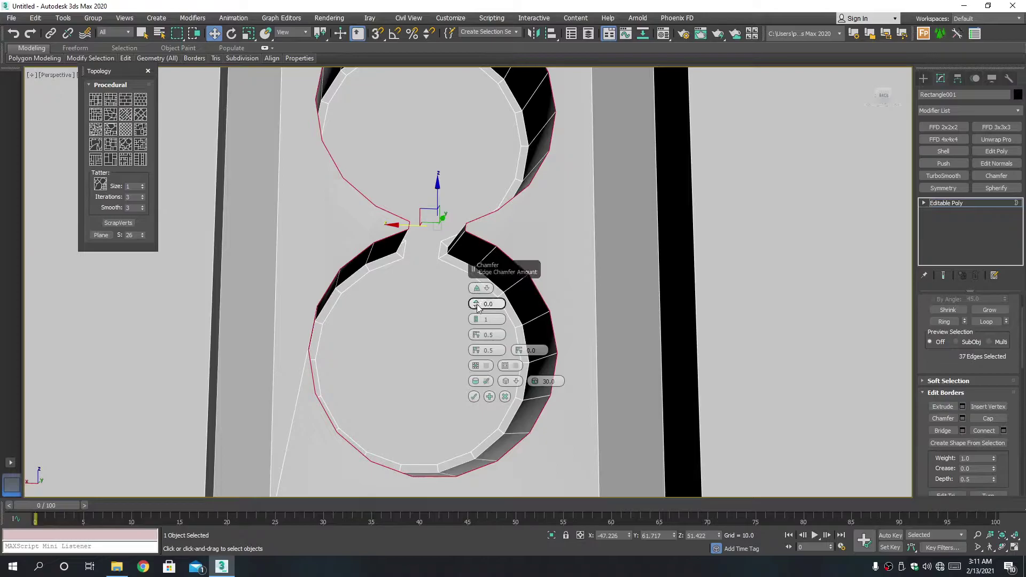
{"action": "left_click_drag", "start_coordinate": [476, 304], "coordinate": [476, 308]}
{"action": "middle_click_drag", "start_coordinate": [541, 332], "coordinate": [514, 353], "text": "alt"}
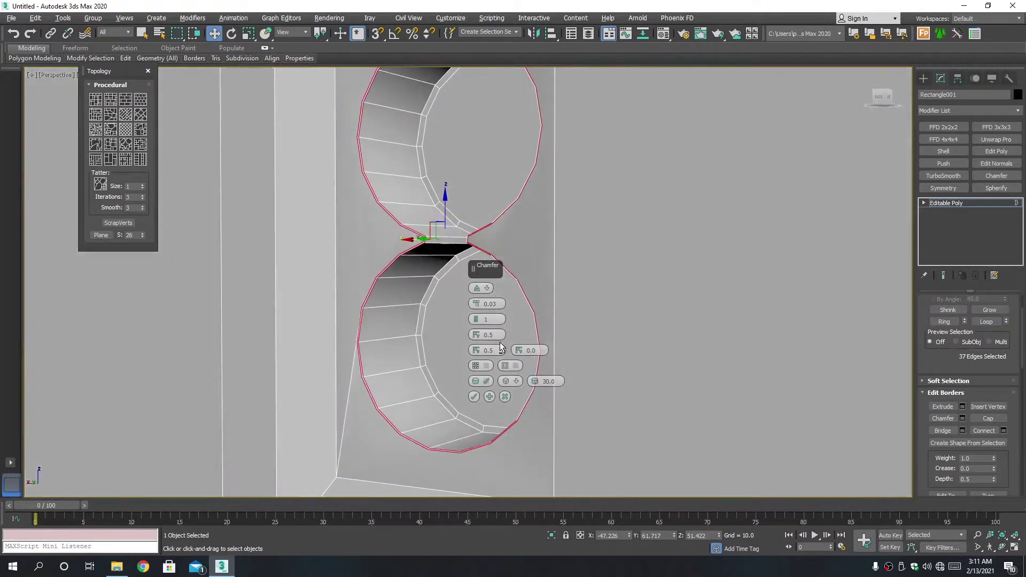
{"action": "left_click", "coordinate": [488, 350]}
{"action": "scroll", "coordinate": [577, 328], "scroll_direction": "down", "scroll_amount": 5}
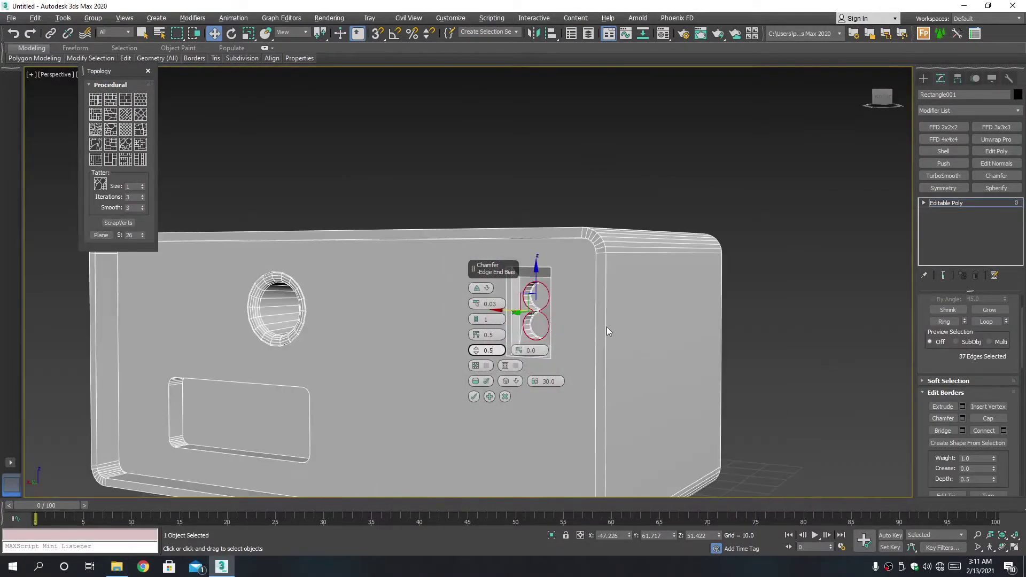
{"action": "mouse_move", "coordinate": [607, 326]}
{"action": "middle_mouse_down", "text": "alt"}
{"action": "mouse_move", "coordinate": [672, 341]}
{"action": "mouse_move", "coordinate": [590, 350]}
{"action": "middle_mouse_up", "text": "alt"}
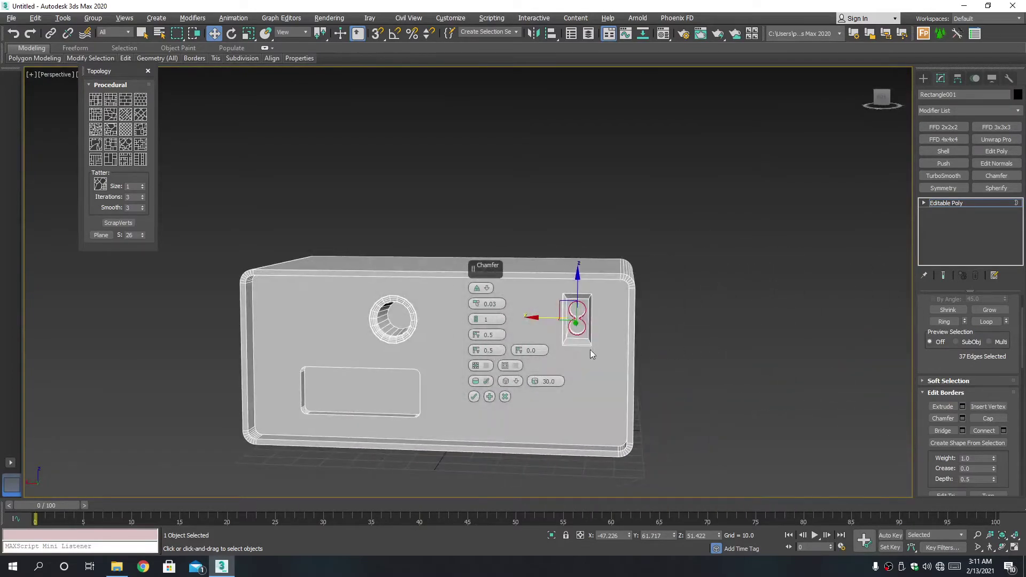
{"action": "scroll", "coordinate": [583, 319], "scroll_direction": "up", "scroll_amount": 5}
{"action": "scroll", "coordinate": [550, 296], "scroll_direction": "up", "scroll_amount": 4}
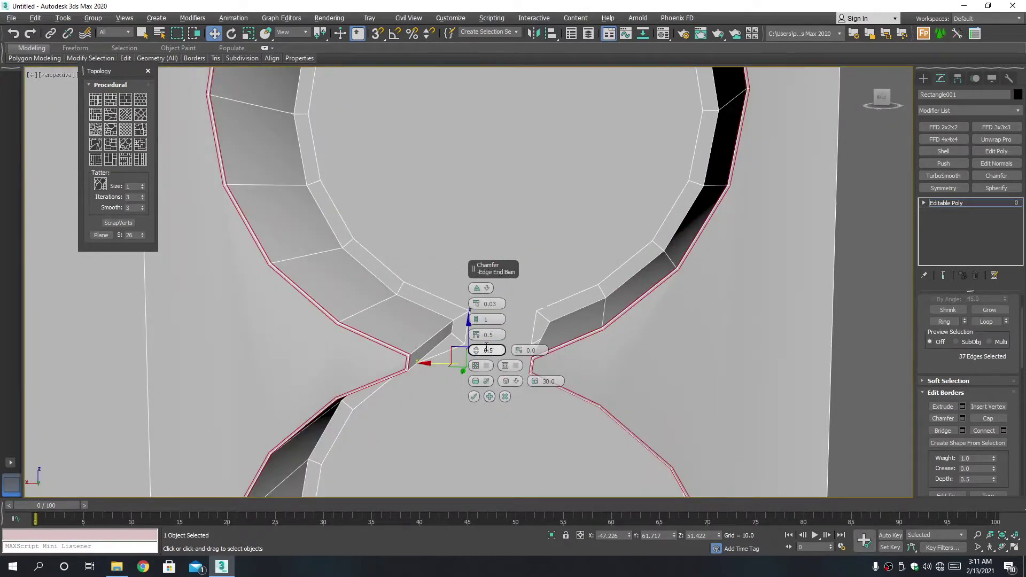
- Give the border chamfer 3 segments and a 0.05 amount, then apply it
{"action": "left_click", "coordinate": [477, 317]}
{"action": "left_click", "coordinate": [477, 320]}
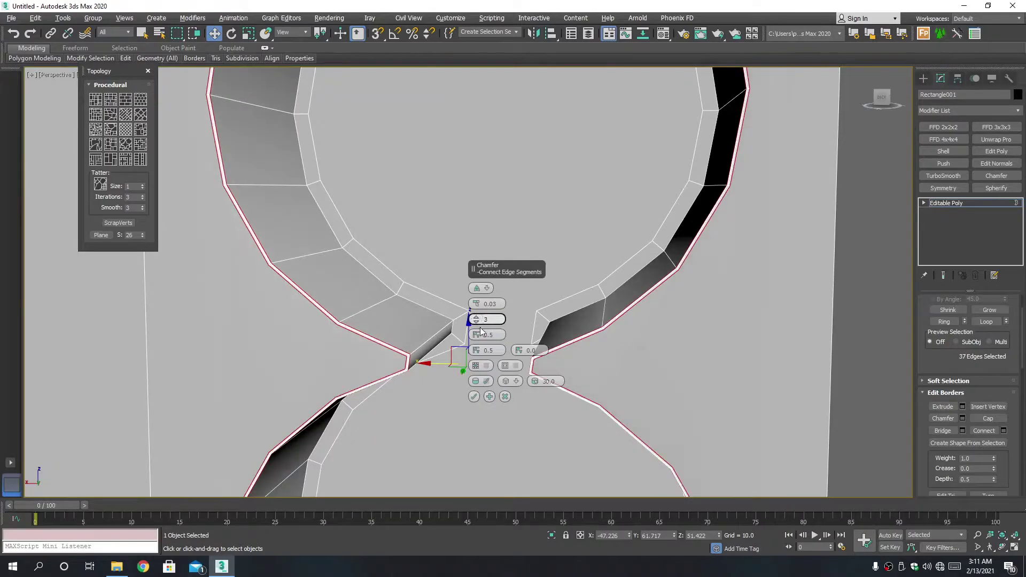
{"action": "scroll", "coordinate": [560, 364], "scroll_direction": "down", "scroll_amount": 3}
{"action": "scroll", "coordinate": [578, 345], "scroll_direction": "down", "scroll_amount": 2}
{"action": "scroll", "coordinate": [514, 358], "scroll_direction": "up", "scroll_amount": 3}
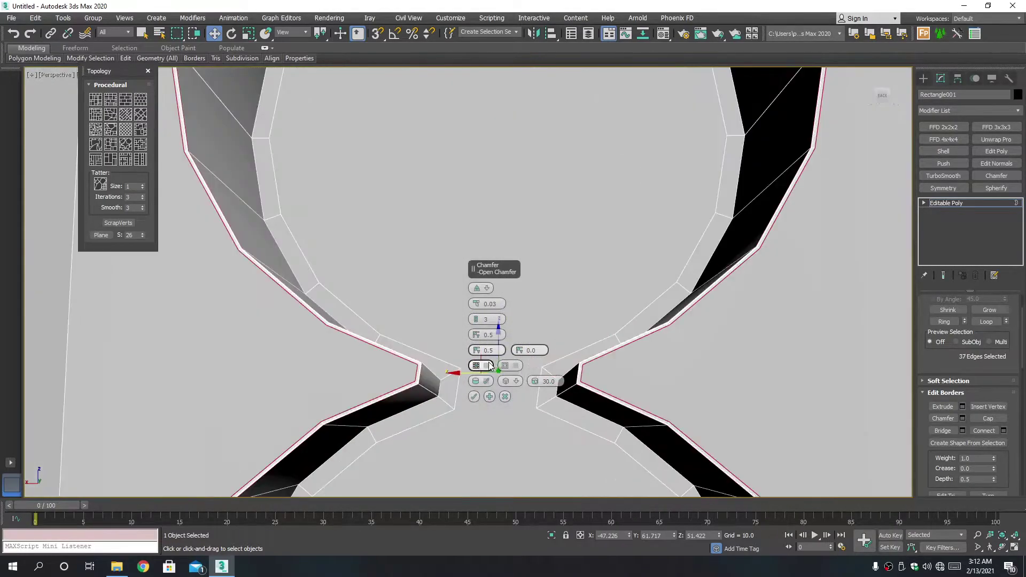
{"action": "scroll", "coordinate": [449, 369], "scroll_direction": "up", "scroll_amount": 3}
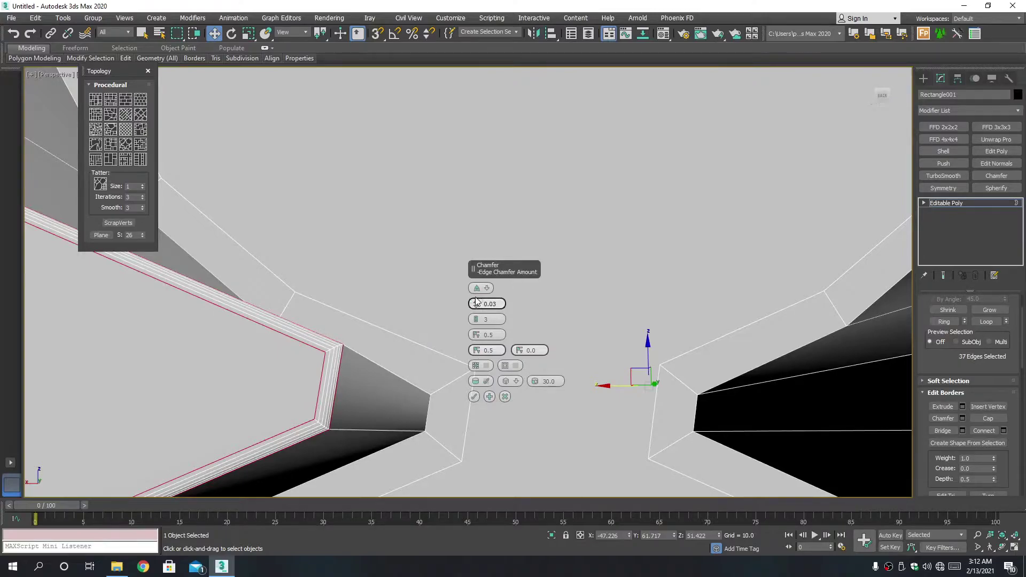
{"action": "left_click_drag", "start_coordinate": [476, 301], "coordinate": [480, 297]}
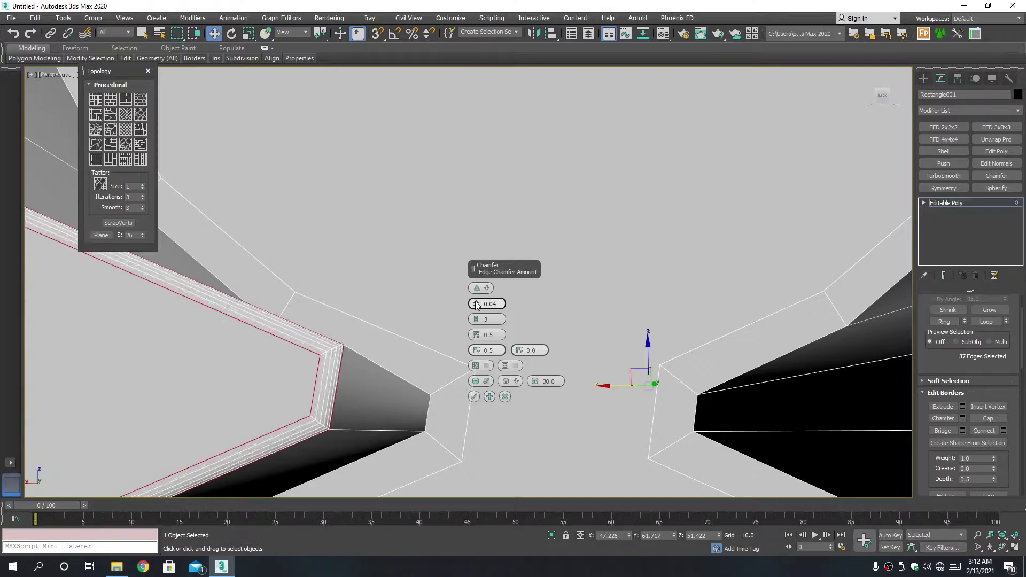
{"action": "scroll", "coordinate": [308, 355], "scroll_direction": "down", "scroll_amount": 2}
{"action": "scroll", "coordinate": [308, 355], "scroll_direction": "down", "scroll_amount": 5}
{"action": "scroll", "coordinate": [394, 309], "scroll_direction": "up", "scroll_amount": 2}
{"action": "scroll", "coordinate": [403, 312], "scroll_direction": "up", "scroll_amount": 2}
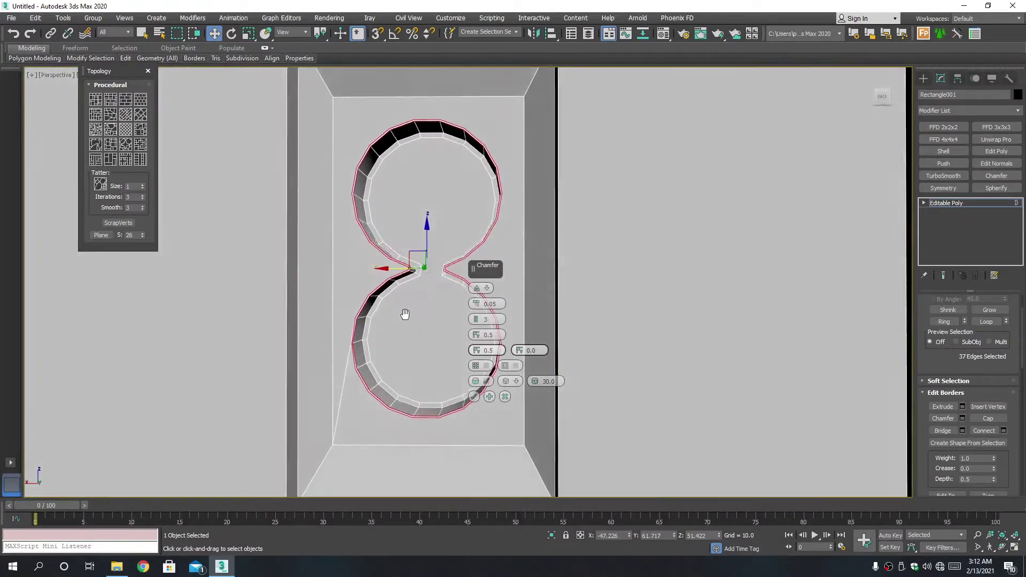
{"action": "scroll", "coordinate": [345, 332], "scroll_direction": "up", "scroll_amount": 3}
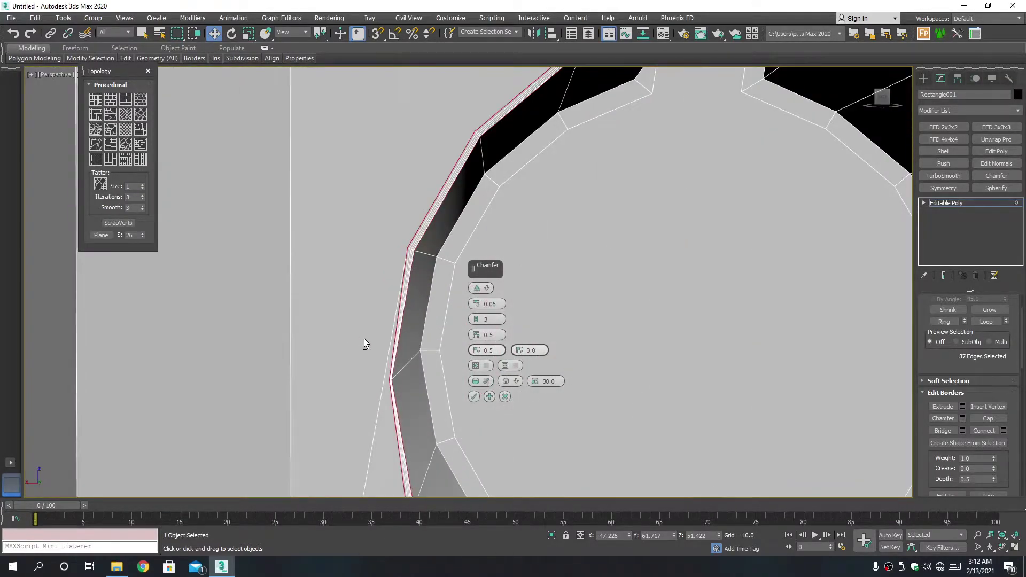
{"action": "scroll", "coordinate": [364, 338], "scroll_direction": "down", "scroll_amount": 3}
{"action": "scroll", "coordinate": [403, 375], "scroll_direction": "down", "scroll_amount": 2}
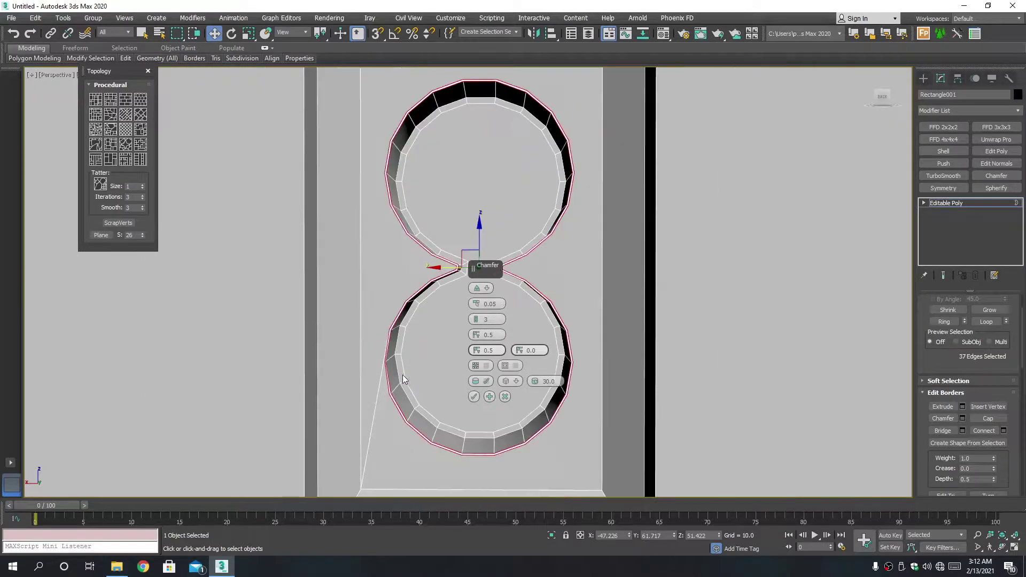
{"action": "left_click", "coordinate": [474, 397]}
{"action": "scroll", "coordinate": [452, 390], "scroll_direction": "down", "scroll_amount": 3}
{"action": "middle_click_drag", "start_coordinate": [452, 390], "coordinate": [452, 385], "text": "alt"}
{"action": "scroll", "coordinate": [438, 375], "scroll_direction": "up", "scroll_amount": 4}
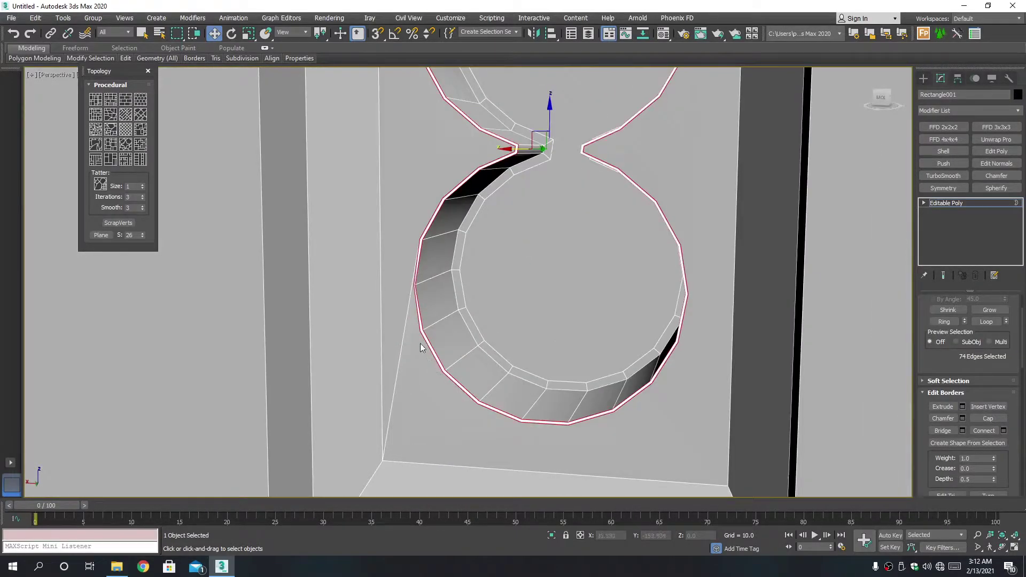
- Inspect the chamfer's edges and the six neck vertices, then return to object level
{"action": "key", "text": "2"}
{"action": "left_click", "coordinate": [406, 323]}
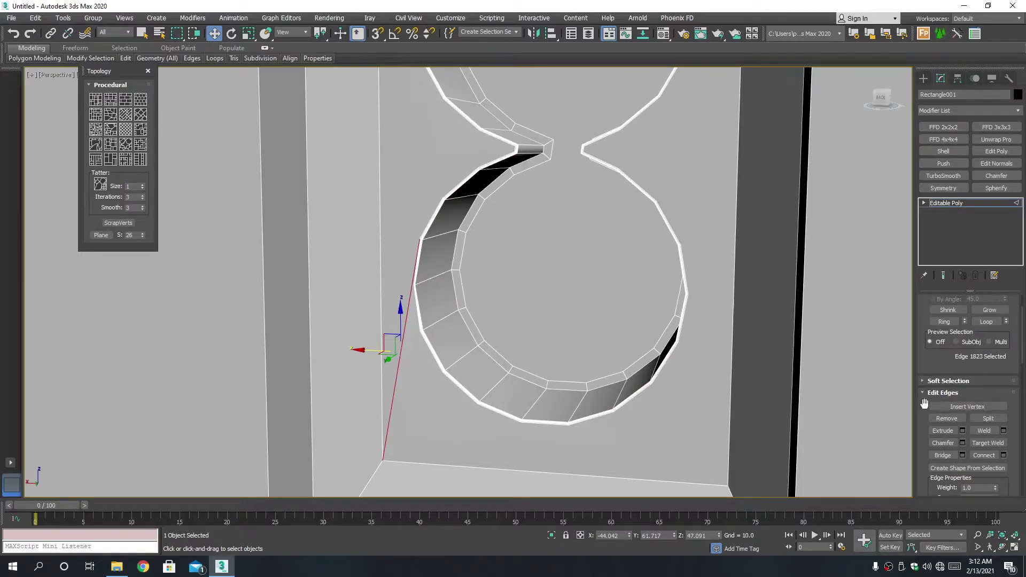
{"action": "key", "text": "1"}
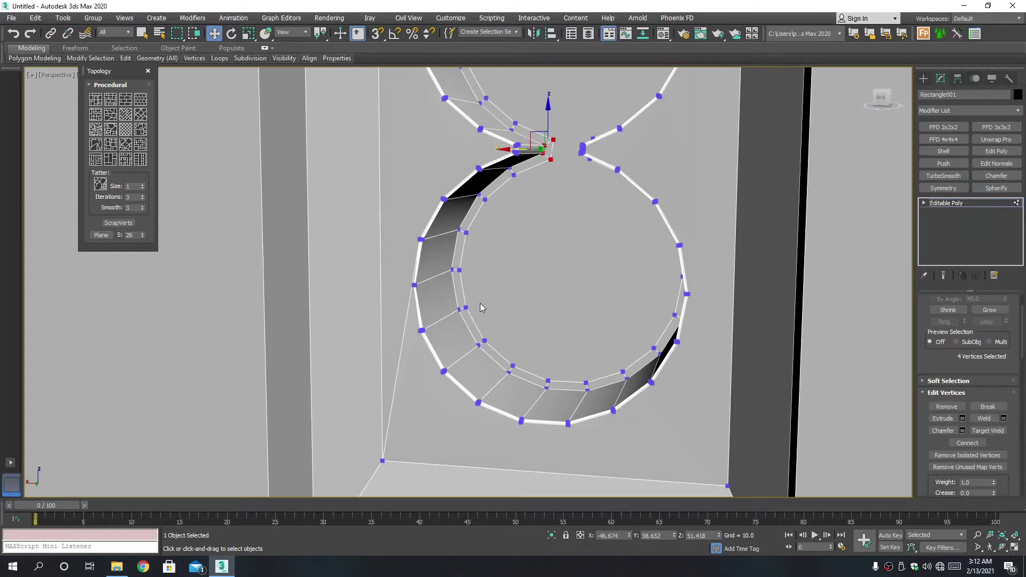
{"action": "scroll", "coordinate": [410, 271], "scroll_direction": "up", "scroll_amount": 5}
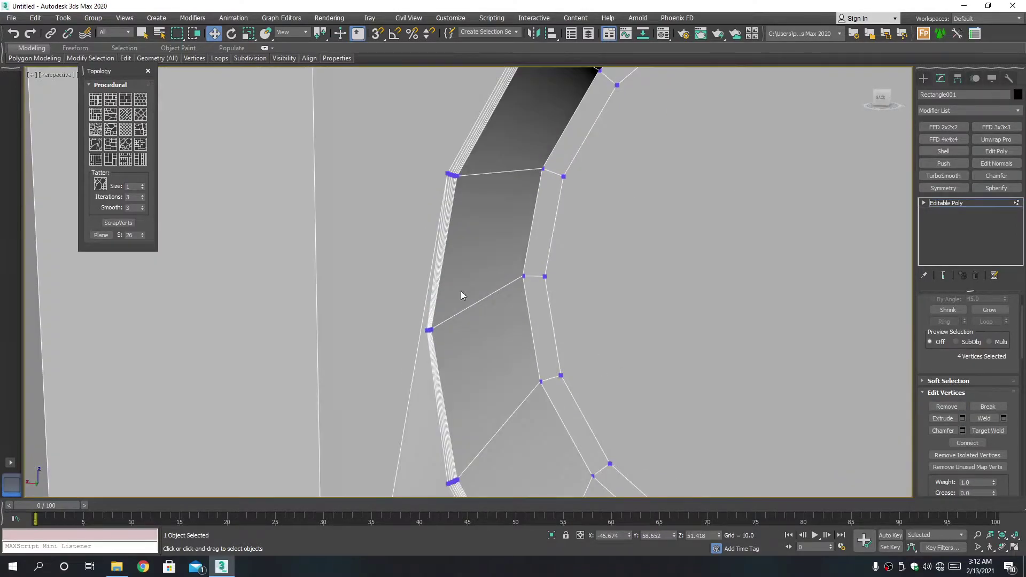
{"action": "left_click", "coordinate": [514, 298]}
{"action": "scroll", "coordinate": [514, 298], "scroll_direction": "down", "scroll_amount": 5}
{"action": "left_click_drag", "start_coordinate": [529, 220], "coordinate": [567, 241]}
{"action": "scroll", "coordinate": [556, 229], "scroll_direction": "up", "scroll_amount": 5}
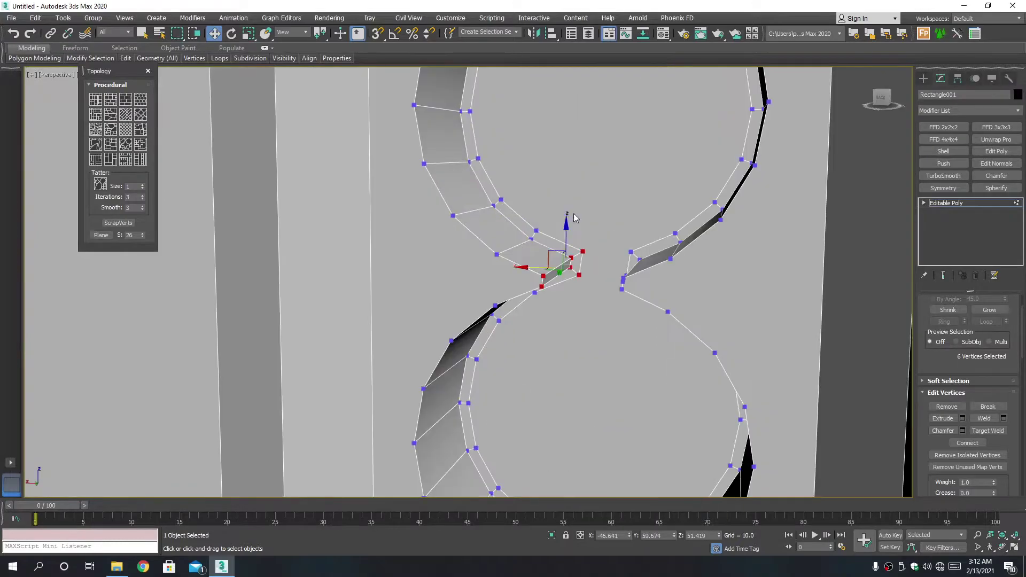
{"action": "key", "text": "1"}
{"action": "scroll", "coordinate": [588, 225], "scroll_direction": "down", "scroll_amount": 5}
{"action": "scroll", "coordinate": [601, 227], "scroll_direction": "up", "scroll_amount": 2}
{"action": "scroll", "coordinate": [603, 246], "scroll_direction": "down", "scroll_amount": 2}
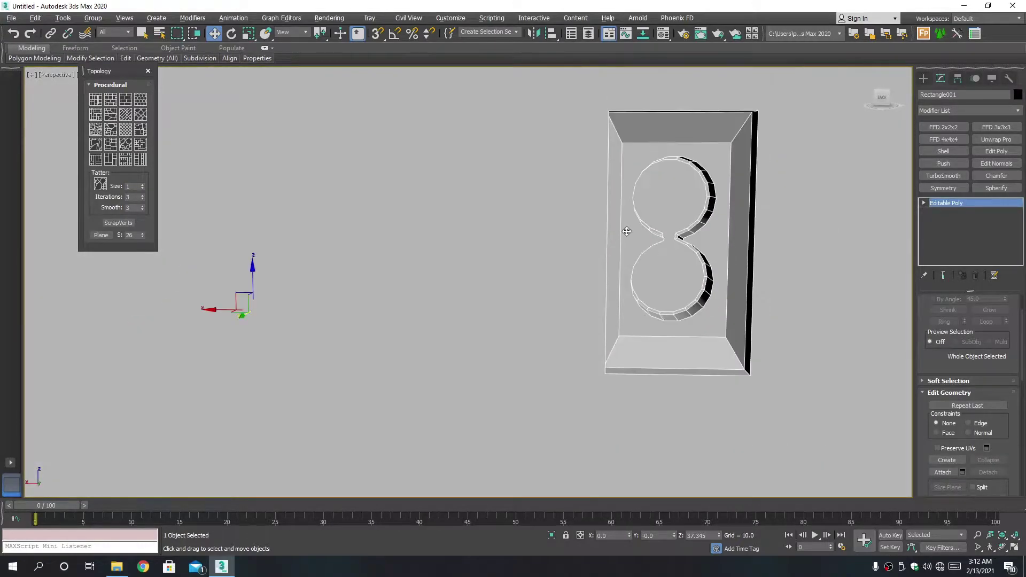
- Maximize the Back view and check the figure-8 polygon, then exit Polygon mode
{"action": "scroll", "coordinate": [627, 231], "scroll_direction": "down", "scroll_amount": 5}
{"action": "scroll", "coordinate": [695, 203], "scroll_direction": "up", "scroll_amount": 1}
{"action": "key", "text": "alt+w"}
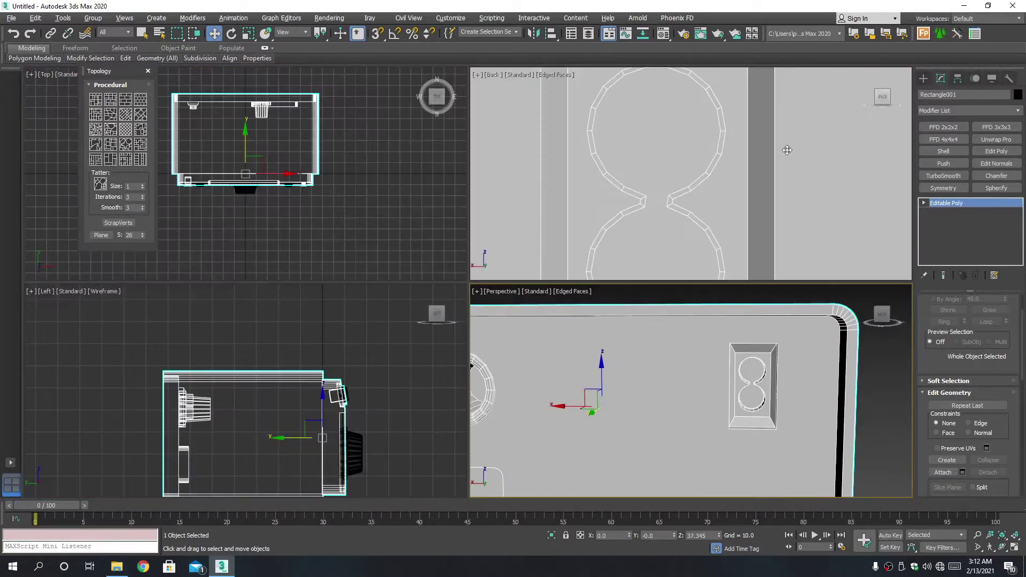
{"action": "key", "text": "alt+w"}
{"action": "key", "text": "4"}
{"action": "left_click", "coordinate": [415, 245]}
{"action": "scroll", "coordinate": [414, 242], "scroll_direction": "down", "scroll_amount": 5}
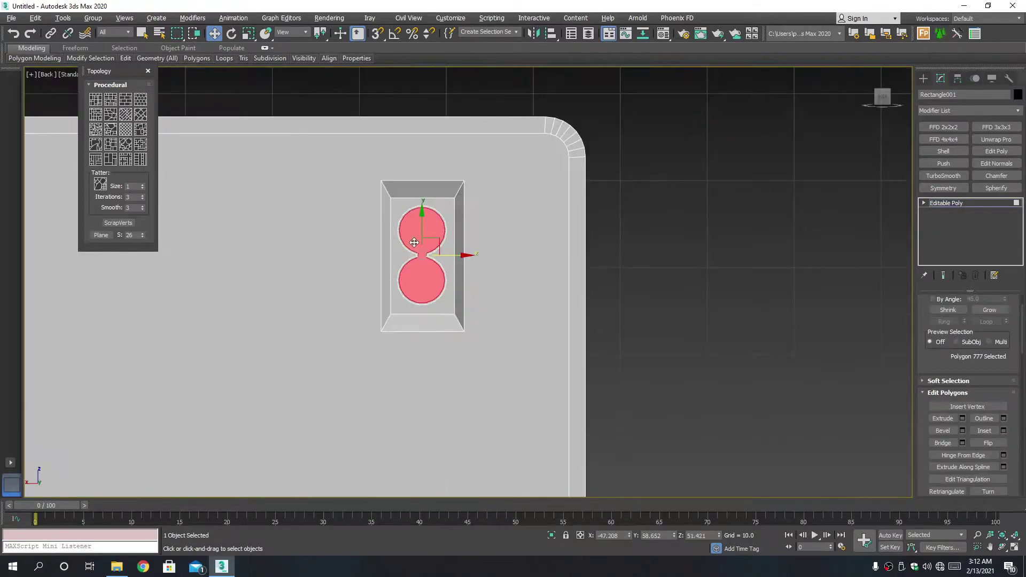
{"action": "key", "text": "q"}
{"action": "key", "text": "4"}
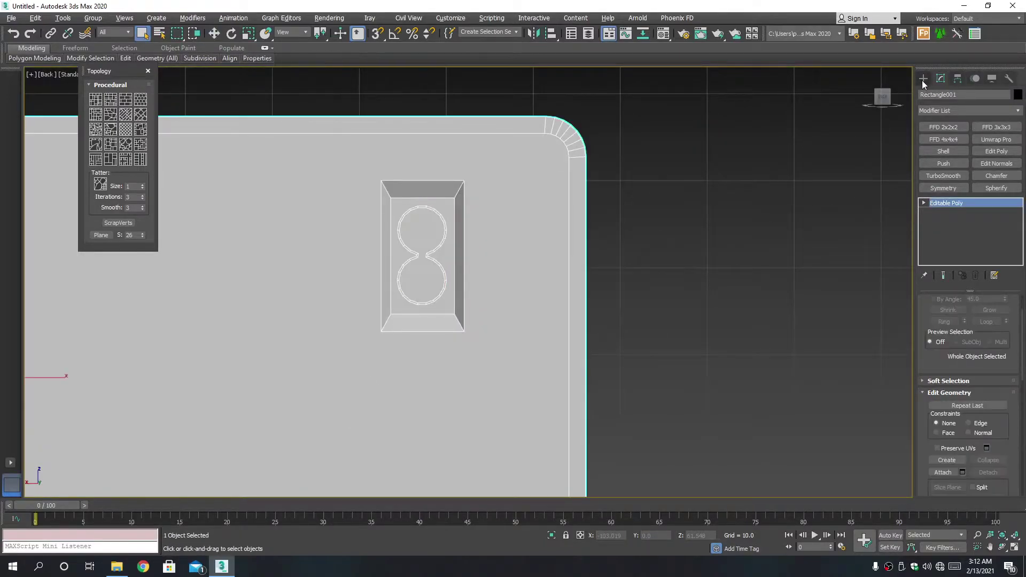
- Recheck the figure-8 face and bring up the Create panel's object options
{"action": "left_click", "coordinate": [924, 80]}
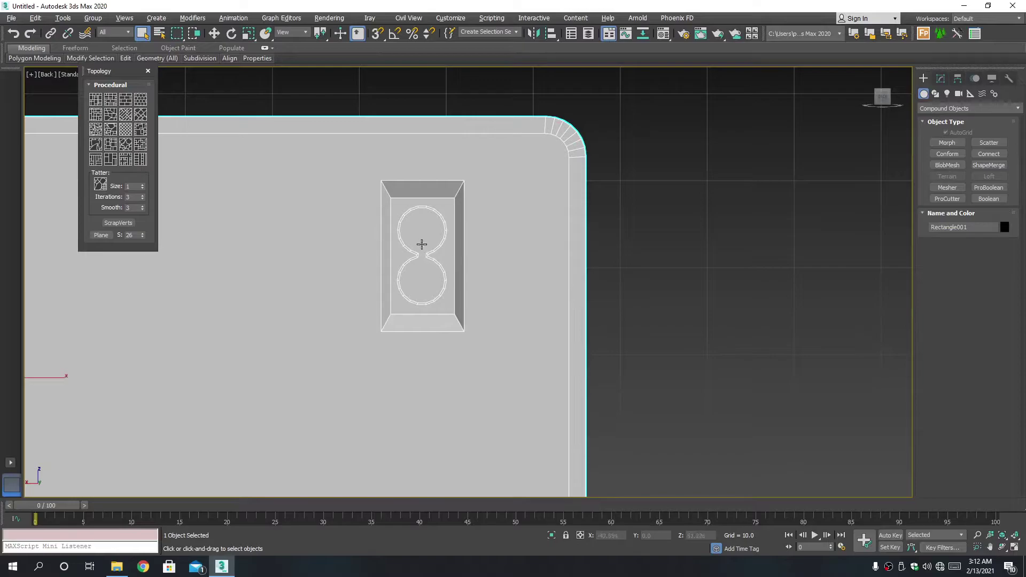
{"action": "scroll", "coordinate": [422, 245], "scroll_direction": "up", "scroll_amount": 2}
{"action": "key", "text": "4"}
{"action": "scroll", "coordinate": [422, 235], "scroll_direction": "up", "scroll_amount": 4}
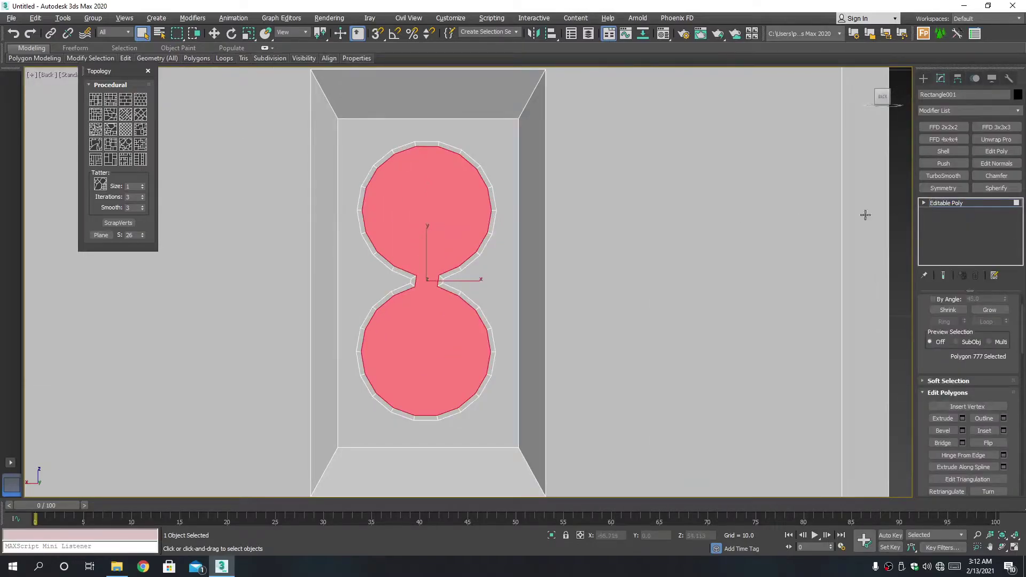
{"action": "key", "text": "4"}
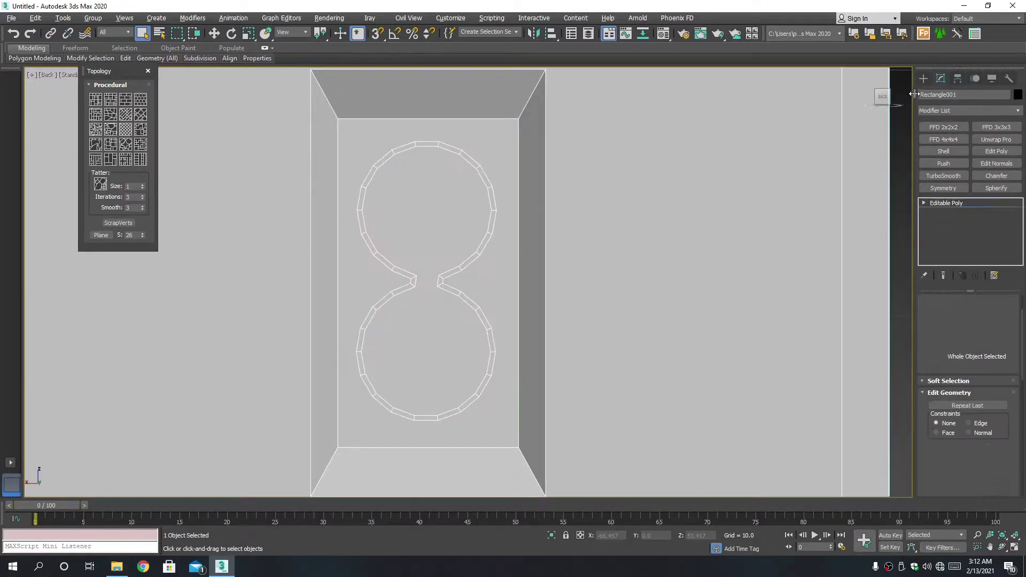
{"action": "left_click", "coordinate": [923, 79]}
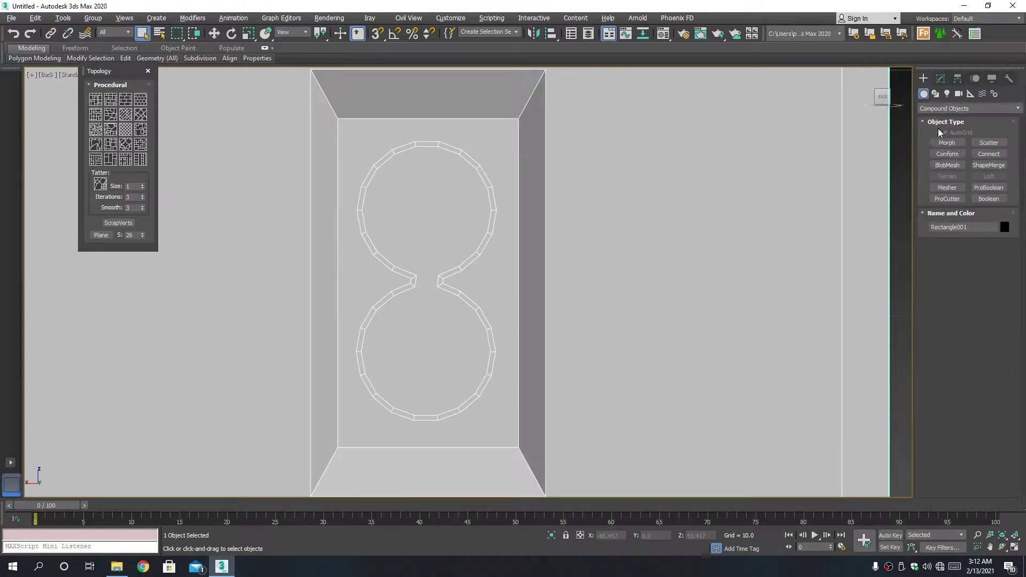
- Create a cylinder disc inside the figure-eight's upper hole
{"action": "left_click", "coordinate": [957, 108]}
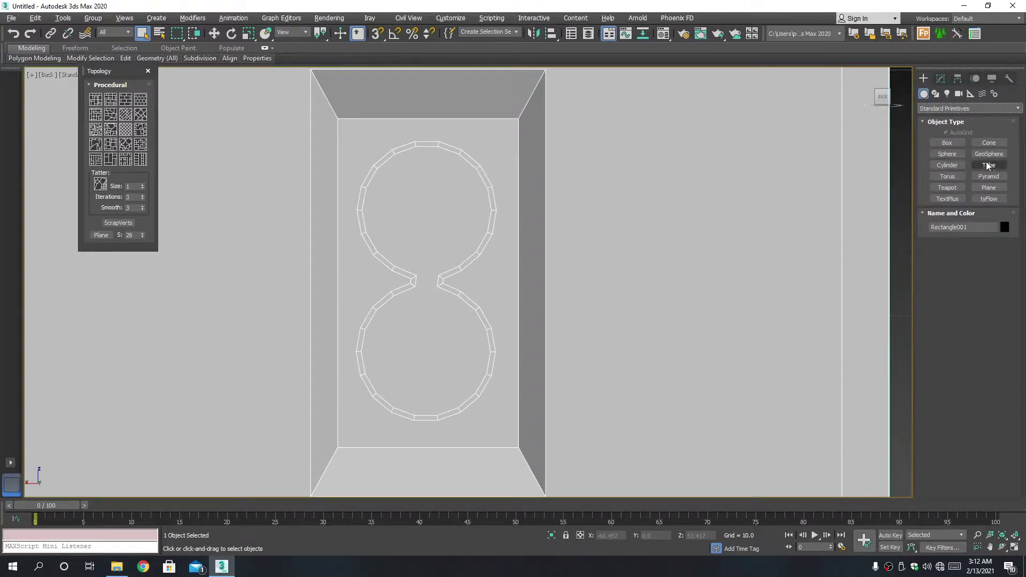
{"action": "left_click", "coordinate": [948, 154]}
{"action": "left_click", "coordinate": [948, 165]}
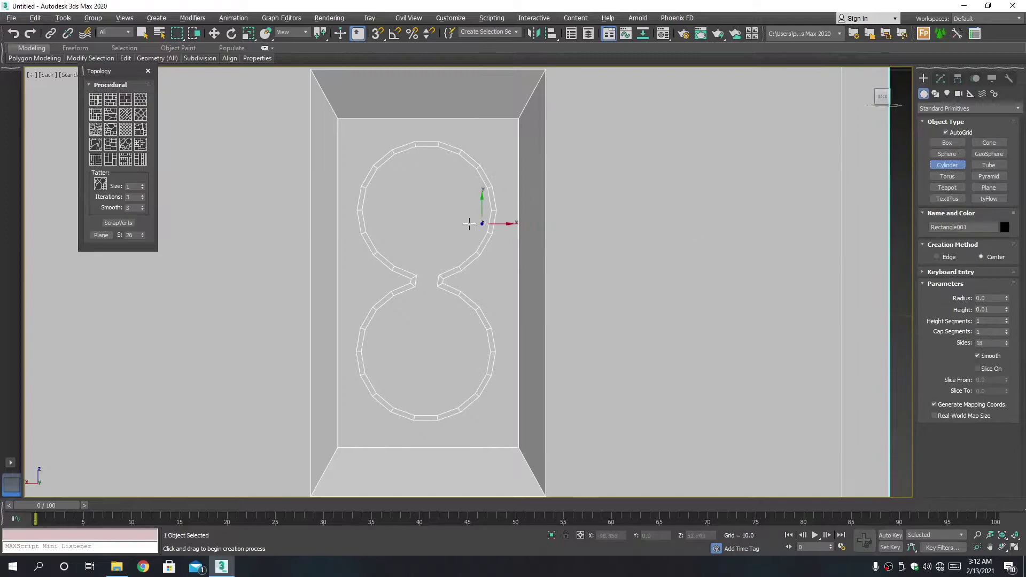
{"action": "left_click_drag", "start_coordinate": [426, 208], "coordinate": [467, 216]}
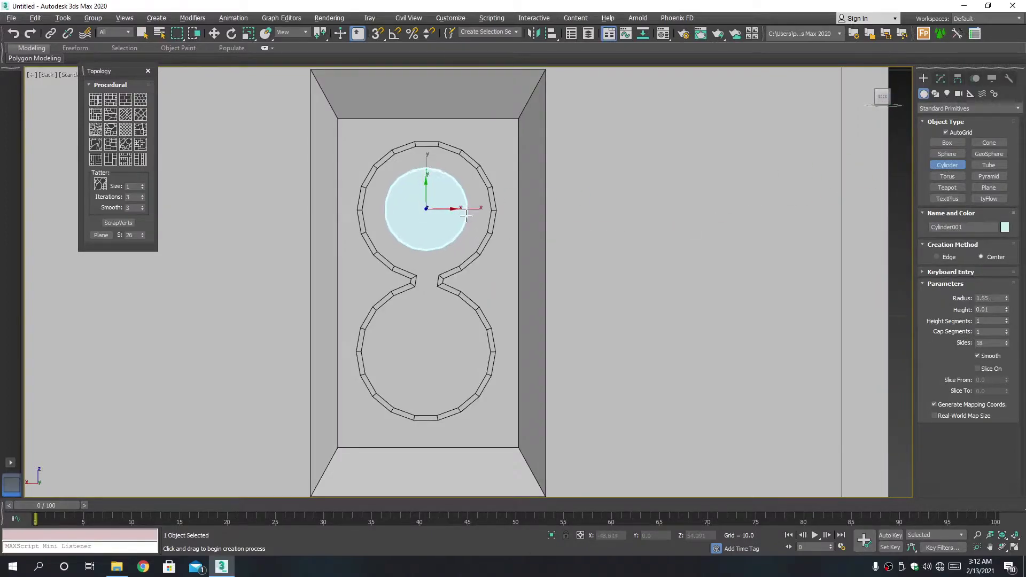
{"action": "left_click", "coordinate": [495, 150]}
- Centre the cylinder in the upper hole and Shift-copy it into the lower hole
{"action": "key", "text": "w"}
{"action": "key", "text": "alt+w"}
{"action": "key", "text": "alt+w"}
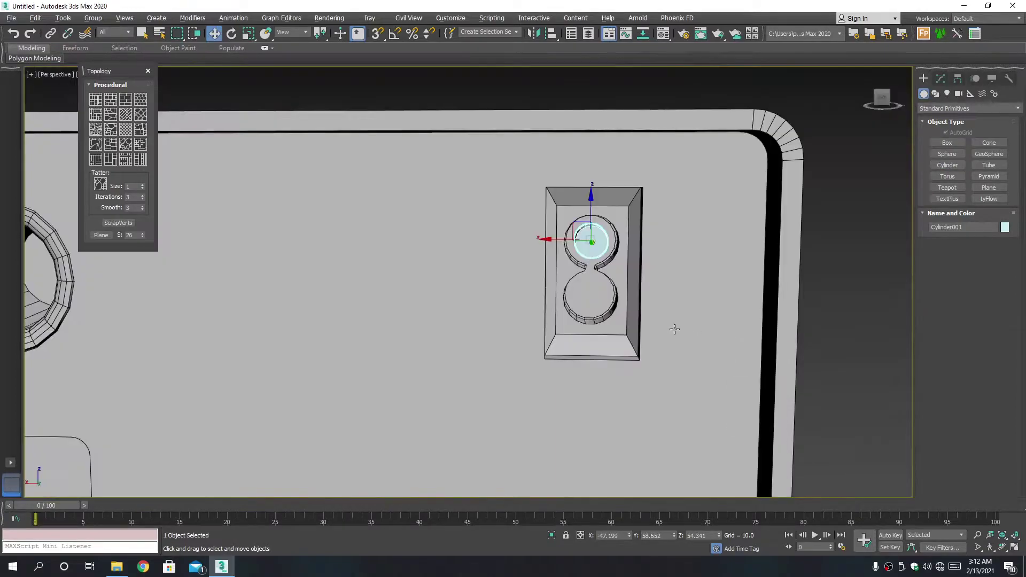
{"action": "scroll", "coordinate": [683, 337], "scroll_direction": "up", "scroll_amount": 3}
{"action": "middle_click_drag", "start_coordinate": [683, 337], "coordinate": [616, 256], "text": "alt"}
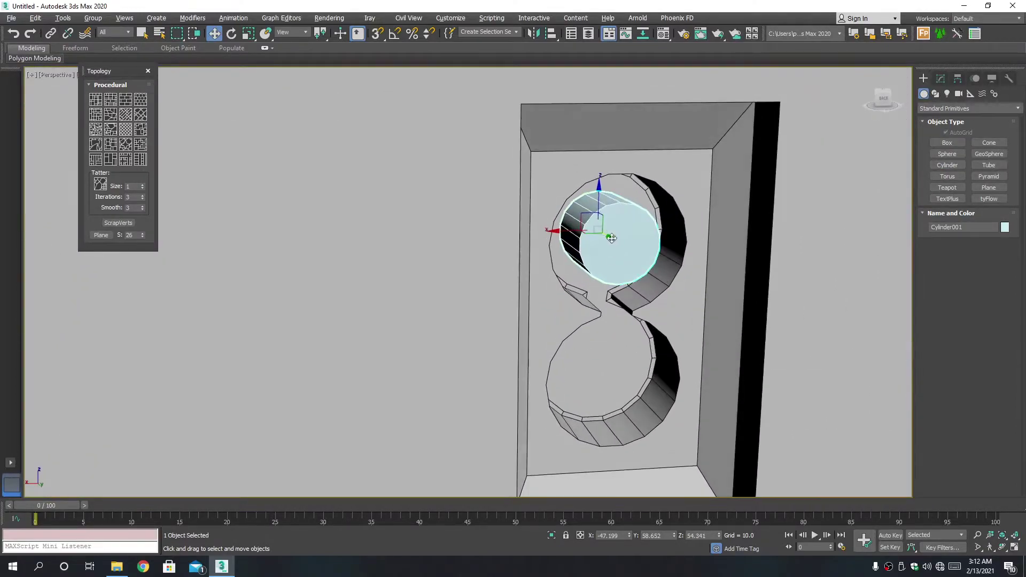
{"action": "left_click_drag", "start_coordinate": [616, 256], "coordinate": [607, 236]}
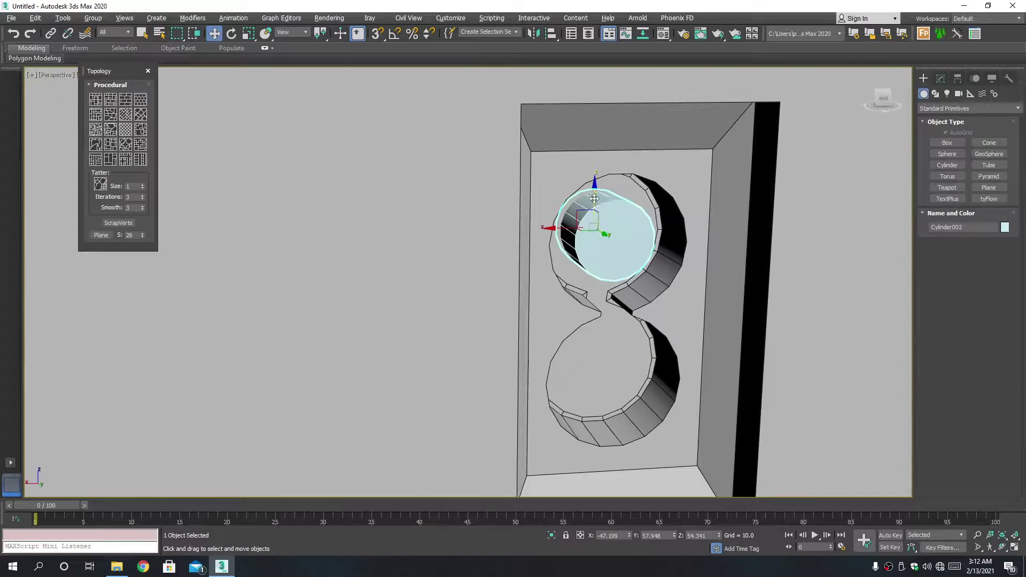
{"action": "left_click_drag", "start_coordinate": [595, 199], "coordinate": [617, 319], "text": "shift"}
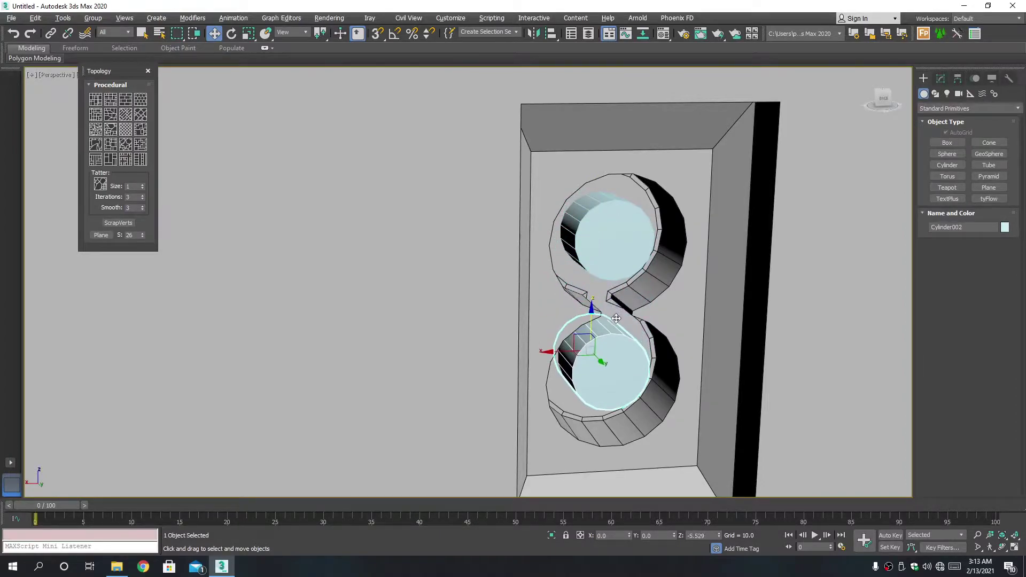
{"action": "left_click", "coordinate": [509, 328]}
- Convert the lower cylinder, Cylinder002, to an editable poly and start Attach
{"action": "key", "text": "alt+w"}
{"action": "key", "text": "alt+w"}
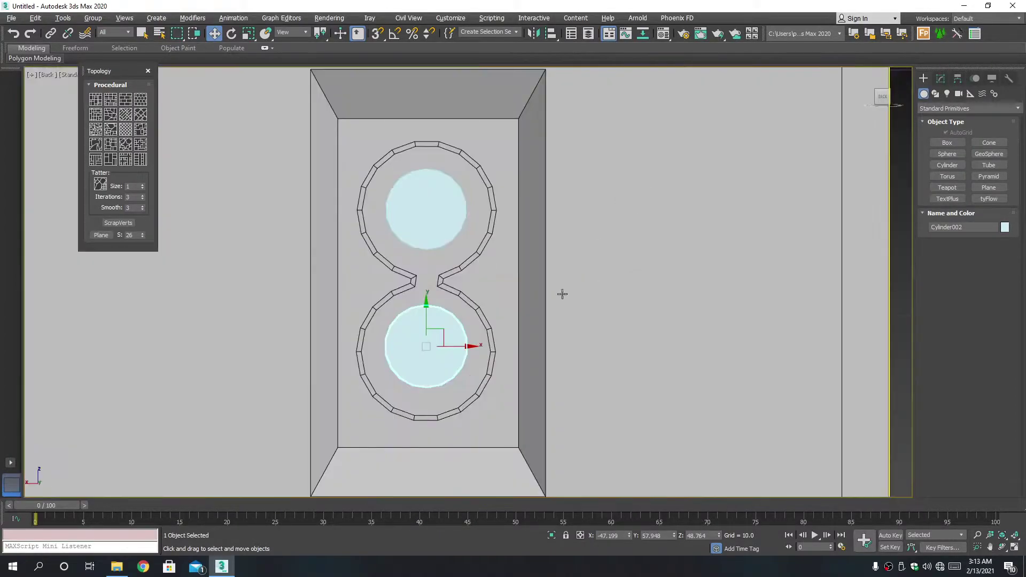
{"action": "left_click_drag", "start_coordinate": [426, 321], "coordinate": [426, 326]}
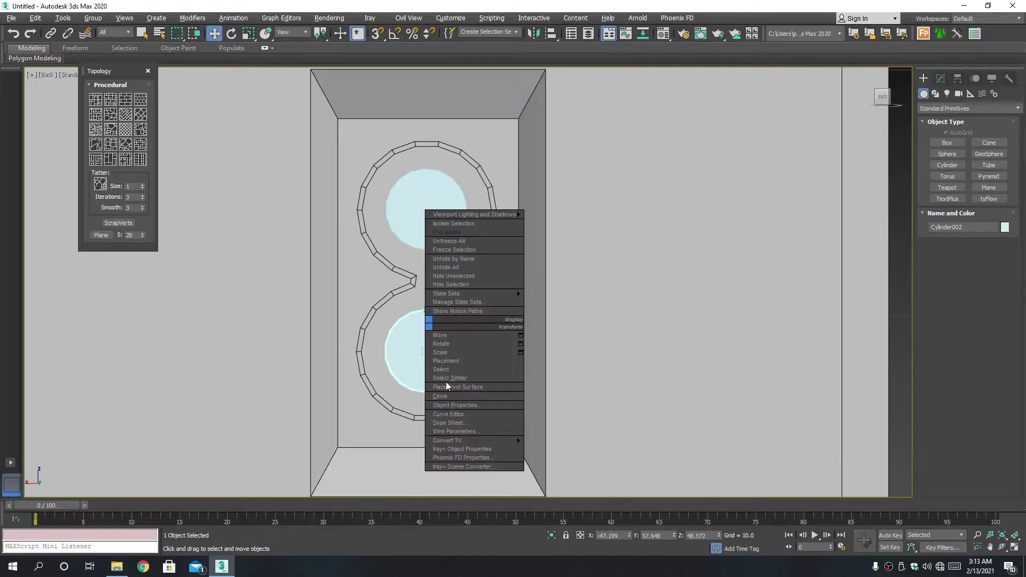
{"action": "right_click", "coordinate": [426, 323]}
{"action": "mouse_move", "coordinate": [473, 441]}
{"action": "left_click", "coordinate": [561, 451]}
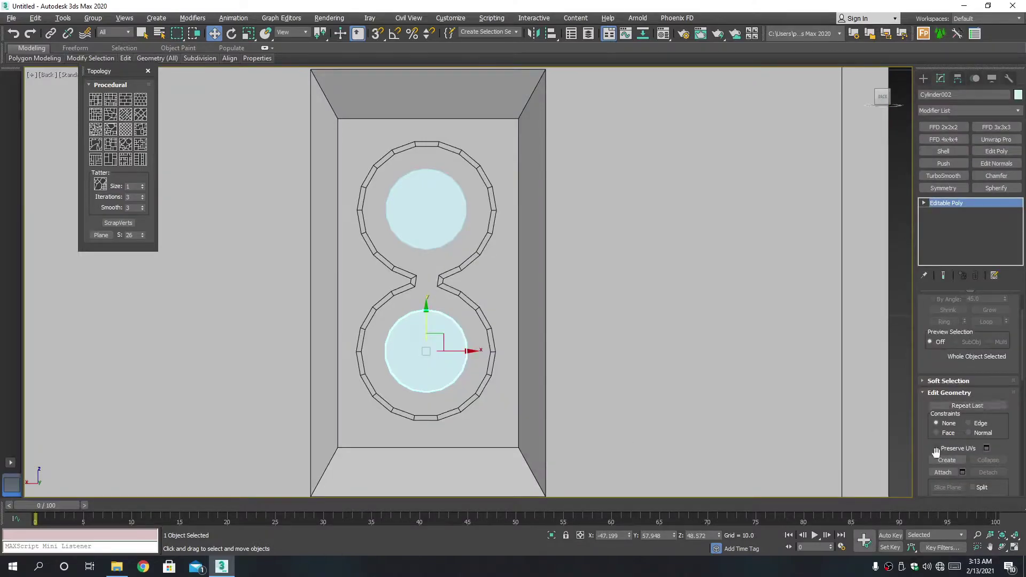
{"action": "left_click", "coordinate": [945, 474]}
- Select the figure-eight piece and bring up the Compound Objects types
{"action": "key", "text": "alt+w"}
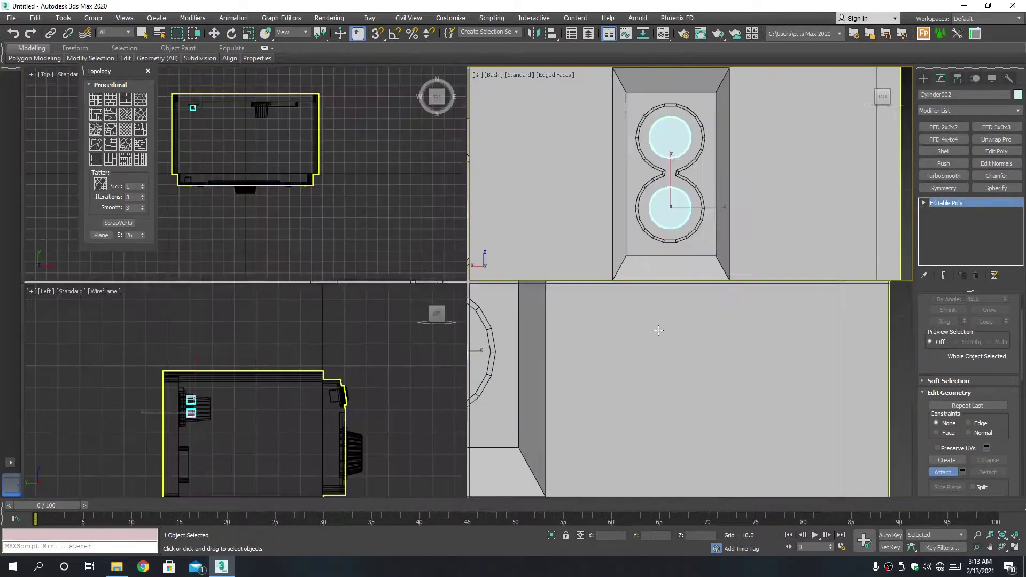
{"action": "key", "text": "alt+w"}
{"action": "middle_click_drag", "start_coordinate": [714, 379], "coordinate": [589, 307]}
{"action": "left_click", "coordinate": [570, 278]}
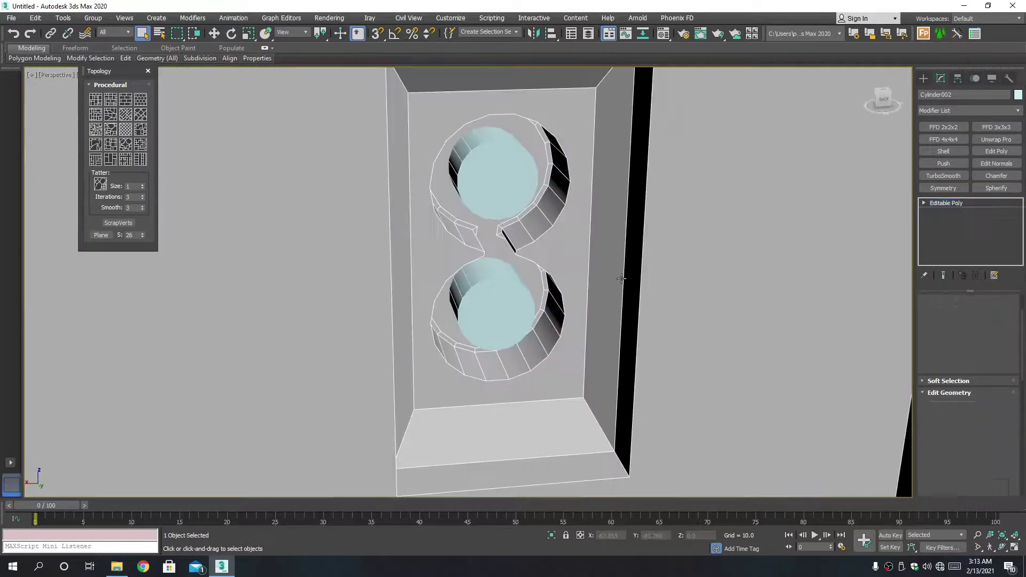
{"action": "left_click", "coordinate": [925, 79]}
{"action": "left_click", "coordinate": [968, 108]}
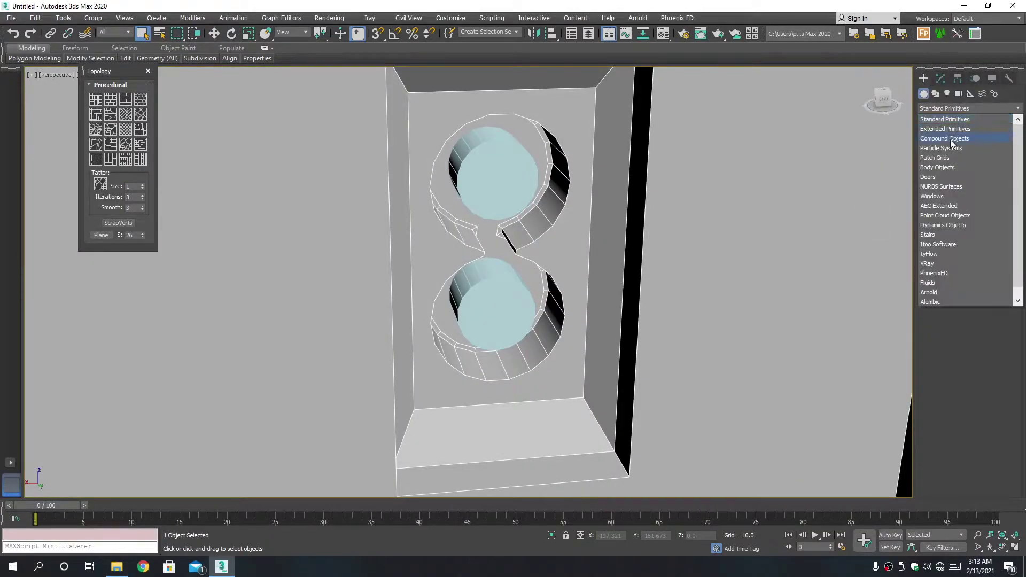
{"action": "left_click", "coordinate": [954, 138]}
- Subtract both cylinders from the figure-eight piece with a ProBoolean
{"action": "left_click", "coordinate": [989, 188]}
{"action": "scroll", "coordinate": [1014, 441], "scroll_direction": "down", "scroll_amount": 5}
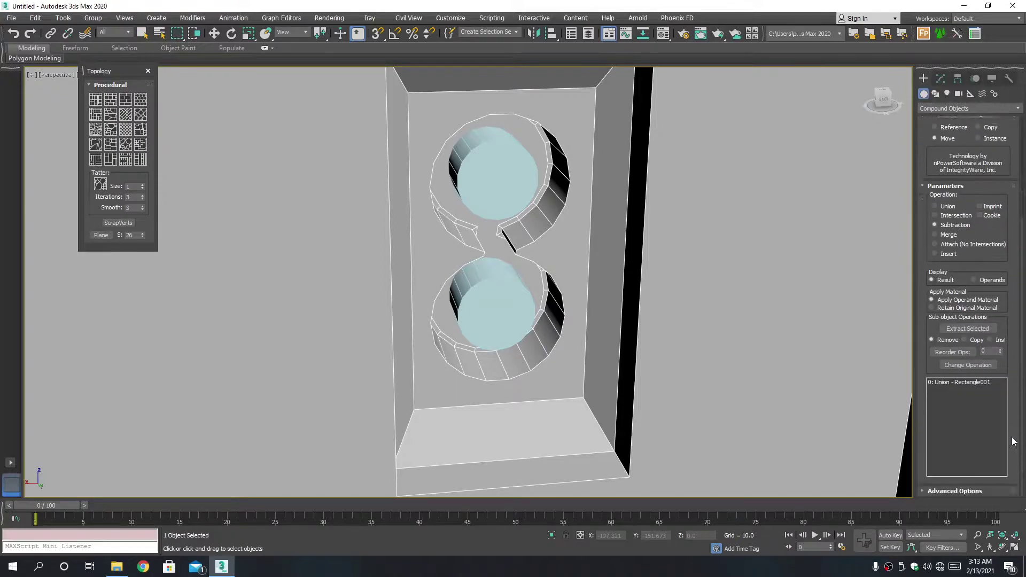
{"action": "left_click", "coordinate": [1002, 490]}
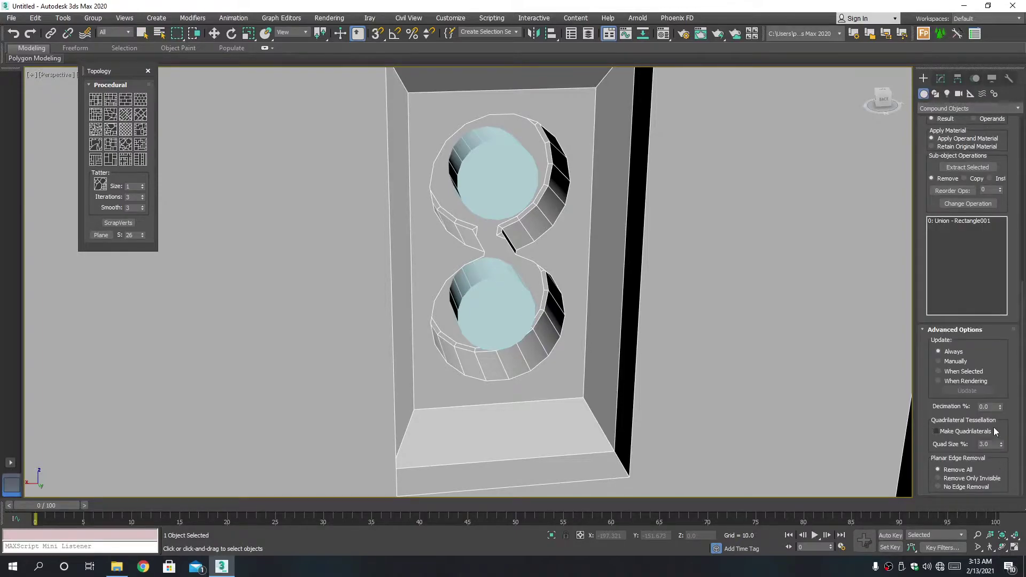
{"action": "left_click", "coordinate": [980, 479]}
{"action": "scroll", "coordinate": [986, 353], "scroll_direction": "up", "scroll_amount": 2}
{"action": "scroll", "coordinate": [989, 327], "scroll_direction": "up", "scroll_amount": 2}
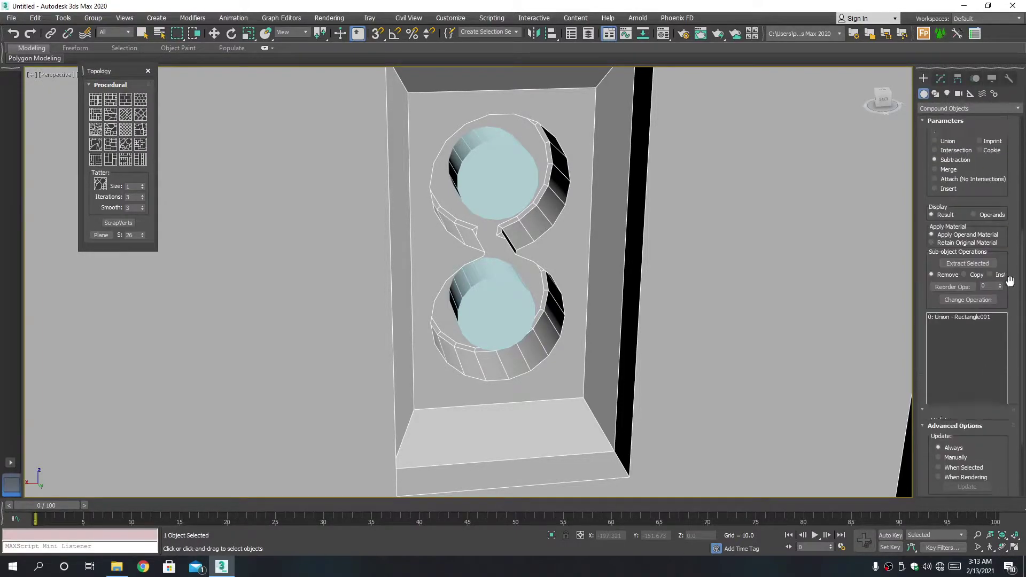
{"action": "scroll", "coordinate": [990, 300], "scroll_direction": "up", "scroll_amount": 4}
{"action": "scroll", "coordinate": [994, 267], "scroll_direction": "up", "scroll_amount": 3}
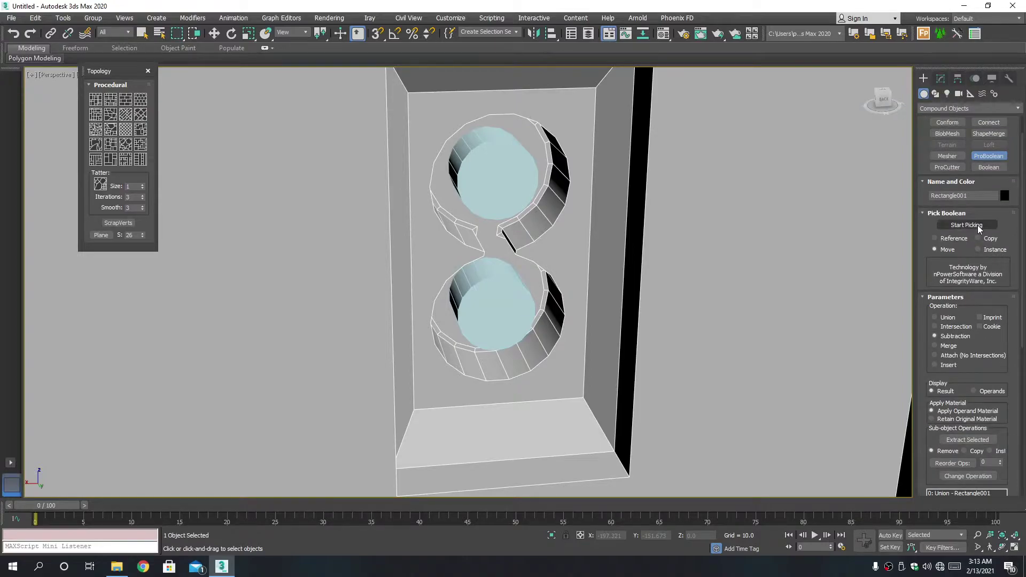
{"action": "left_click", "coordinate": [979, 226]}
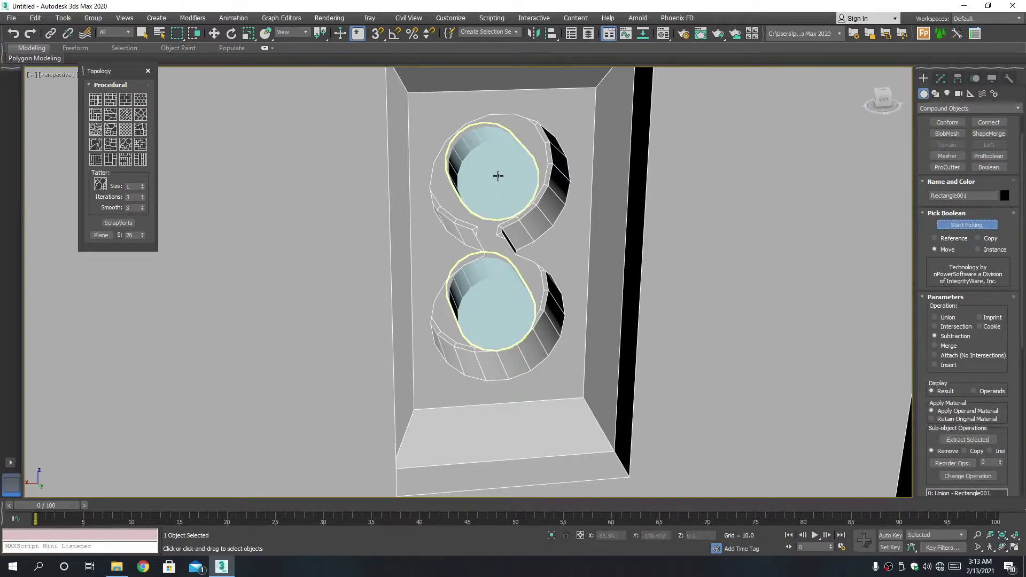
{"action": "left_click", "coordinate": [498, 176]}
{"action": "right_click", "coordinate": [499, 178]}
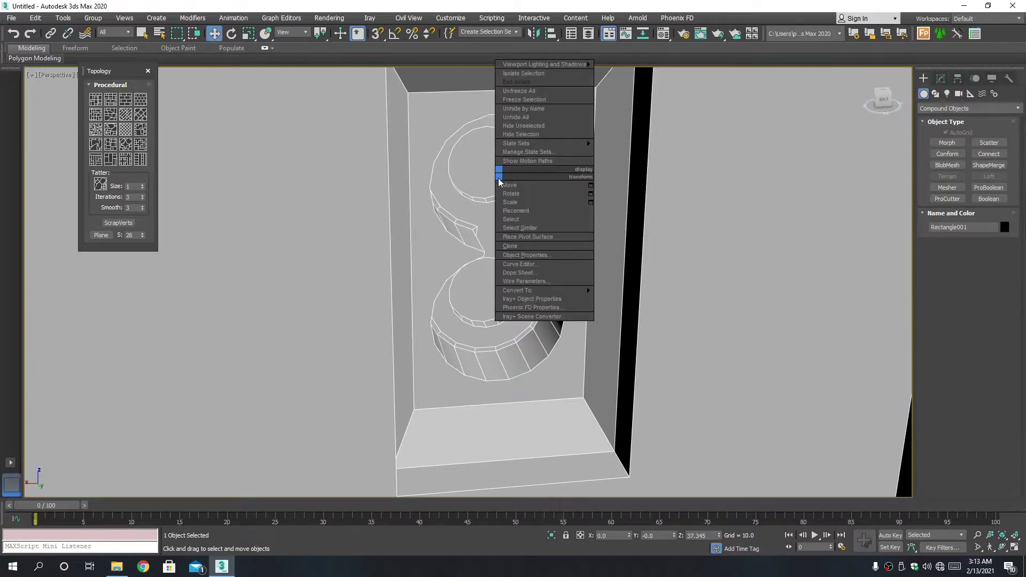
- Convert the boolean result to editable poly and select both round hole faces
{"action": "mouse_move", "coordinate": [518, 290]}
{"action": "left_click", "coordinate": [623, 300]}
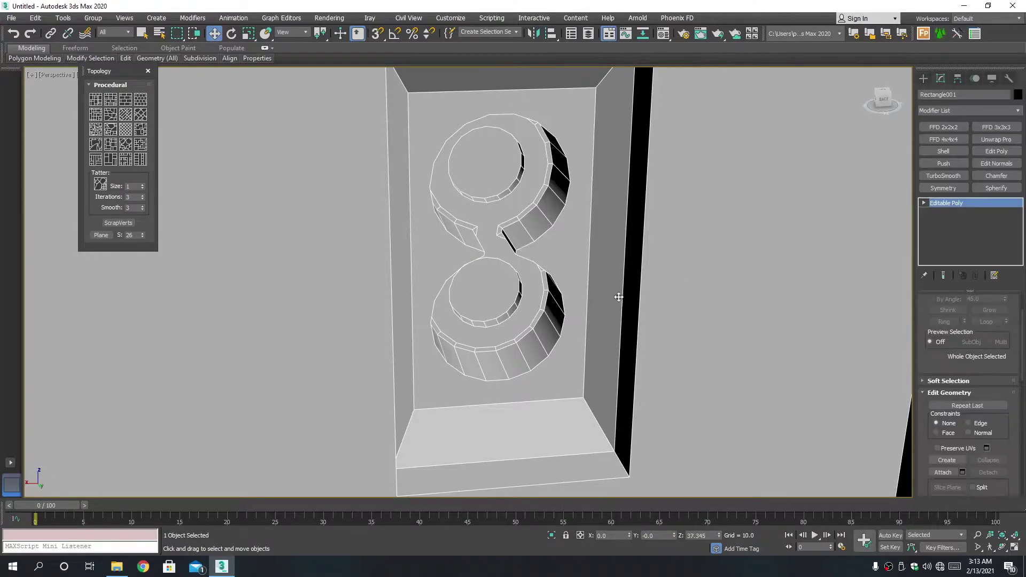
{"action": "mouse_move", "coordinate": [618, 293]}
{"action": "middle_mouse_down", "text": "alt"}
{"action": "mouse_move", "coordinate": [540, 286]}
{"action": "mouse_move", "coordinate": [658, 282]}
{"action": "middle_mouse_up", "text": "alt"}
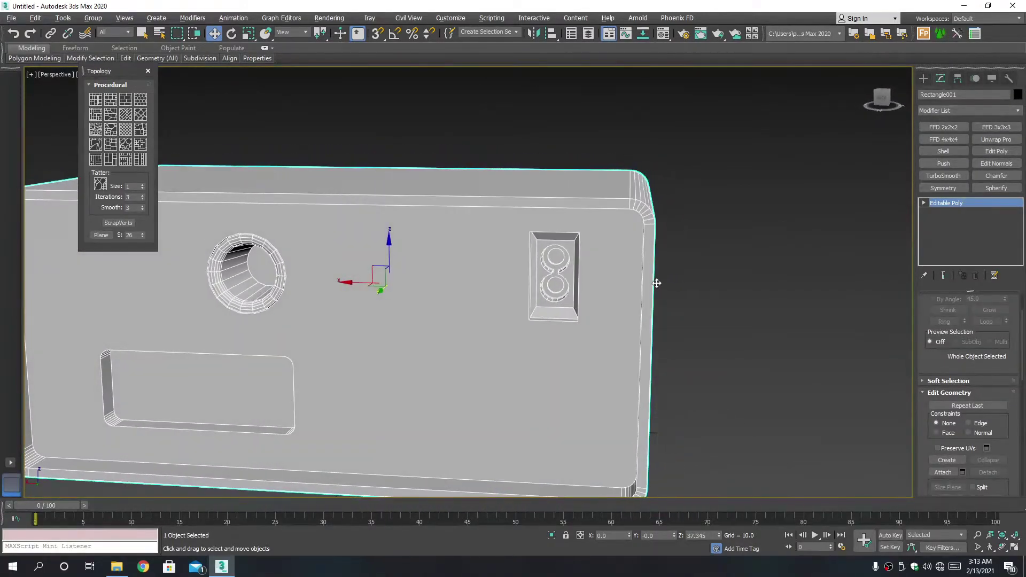
{"action": "scroll", "coordinate": [533, 267], "scroll_direction": "up", "scroll_amount": 3}
{"action": "key", "text": "4"}
{"action": "key", "text": "q"}
{"action": "left_click", "coordinate": [533, 251]}
{"action": "left_click", "coordinate": [533, 250]}
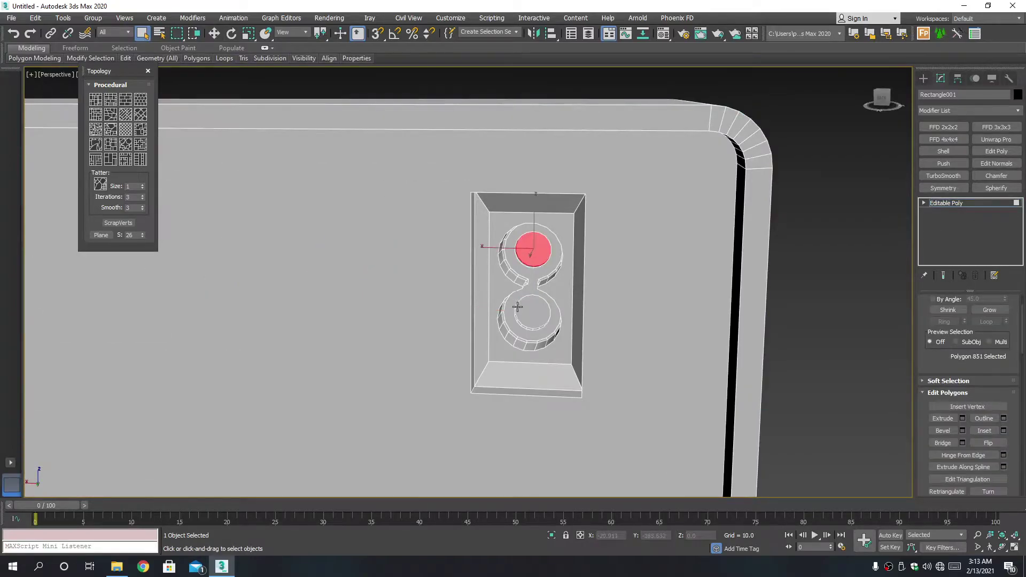
{"action": "scroll", "coordinate": [517, 308], "scroll_direction": "up", "scroll_amount": 5}
{"action": "left_click", "coordinate": [563, 318], "text": "ctrl"}
{"action": "scroll", "coordinate": [1000, 422], "scroll_direction": "down", "scroll_amount": 2}
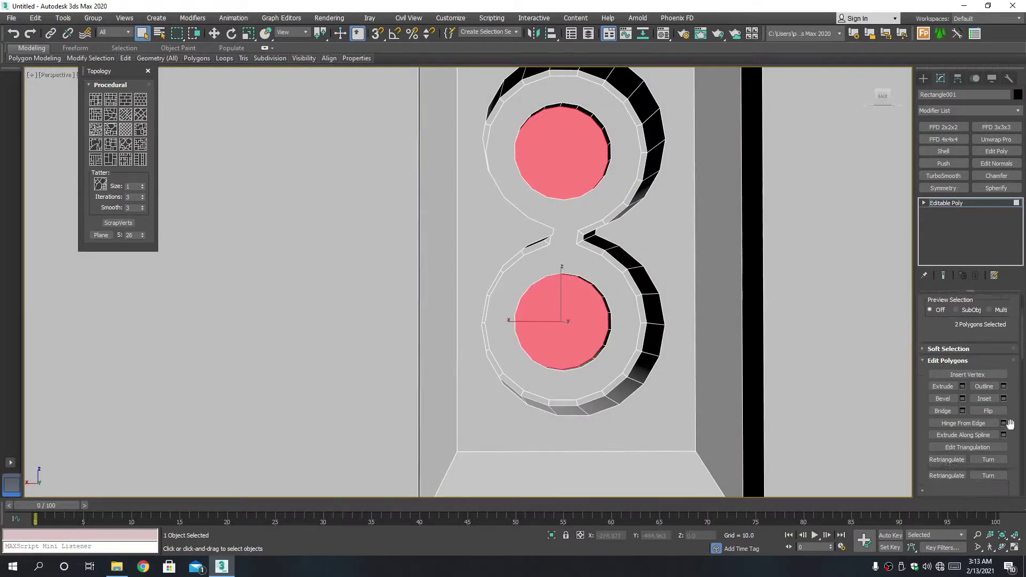
{"action": "scroll", "coordinate": [1000, 435], "scroll_direction": "down", "scroll_amount": 3}
- Slide both round faces along their walls using Edge constraint
{"action": "left_click", "coordinate": [983, 426]}
{"action": "middle_click_drag", "start_coordinate": [534, 321], "coordinate": [544, 325], "text": "alt"}
{"action": "key", "text": "w"}
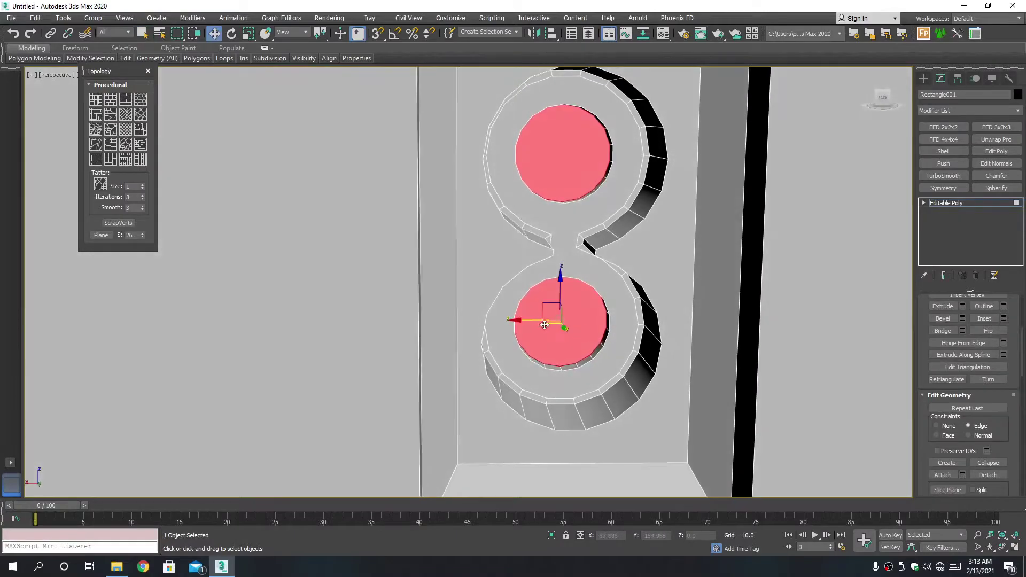
{"action": "left_click_drag", "start_coordinate": [561, 327], "coordinate": [563, 330]}
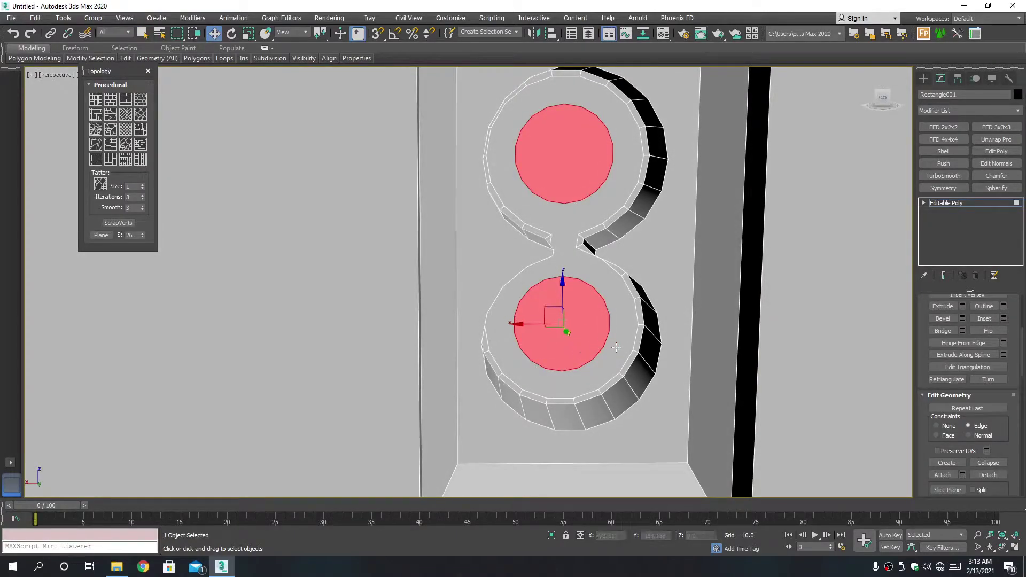
{"action": "key", "text": "q"}
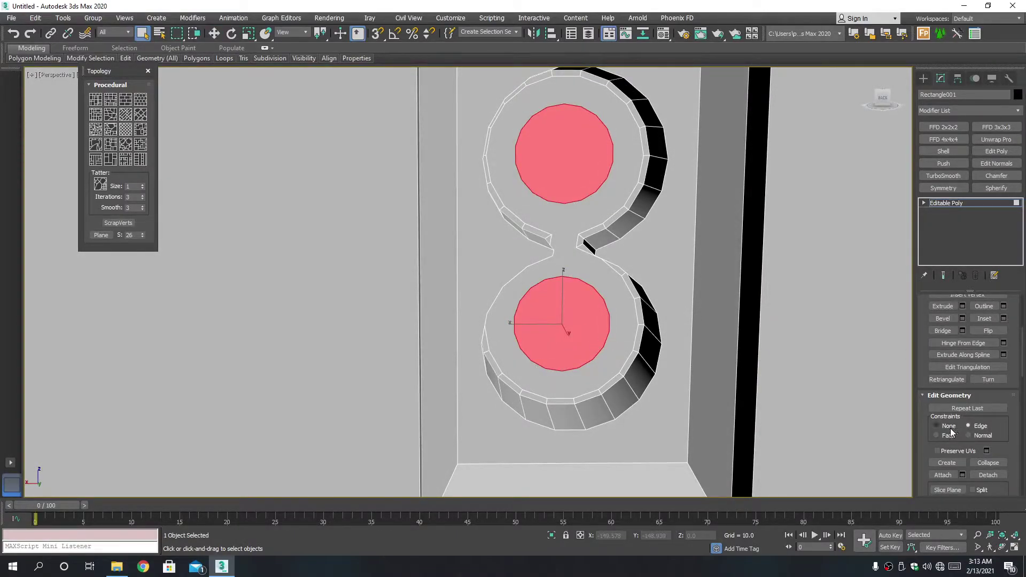
- Inset both round faces by 0.499, leaving a ring of faces in each hole
{"action": "left_click", "coordinate": [1004, 319]}
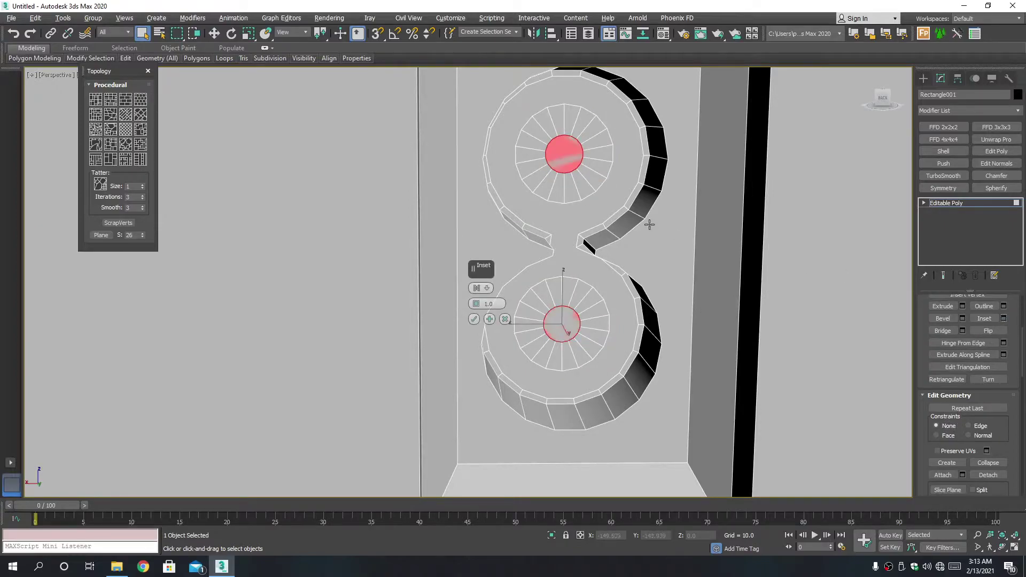
{"action": "middle_click_drag", "start_coordinate": [650, 225], "coordinate": [640, 225], "text": "alt"}
{"action": "left_click_drag", "start_coordinate": [474, 305], "coordinate": [484, 301]}
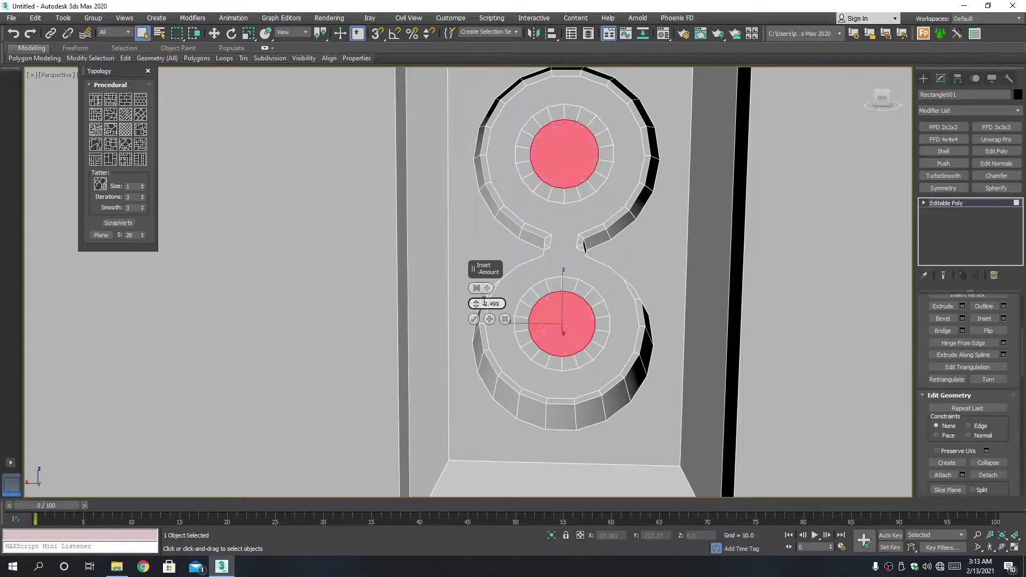
{"action": "left_click", "coordinate": [490, 319]}
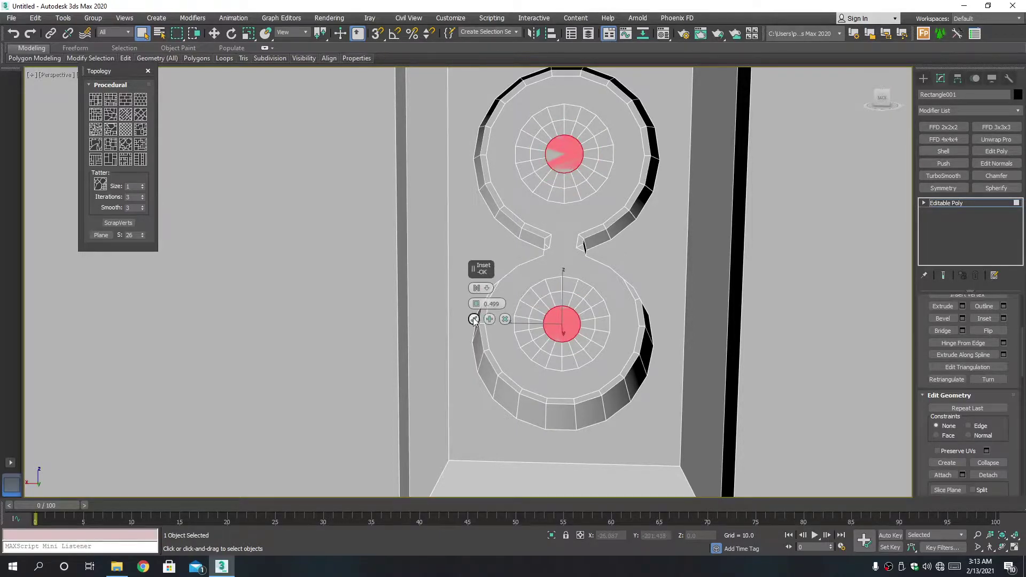
{"action": "left_click", "coordinate": [474, 319]}
{"action": "scroll", "coordinate": [474, 319], "scroll_direction": "down", "scroll_amount": 3}
{"action": "scroll", "coordinate": [565, 298], "scroll_direction": "down", "scroll_amount": 2}
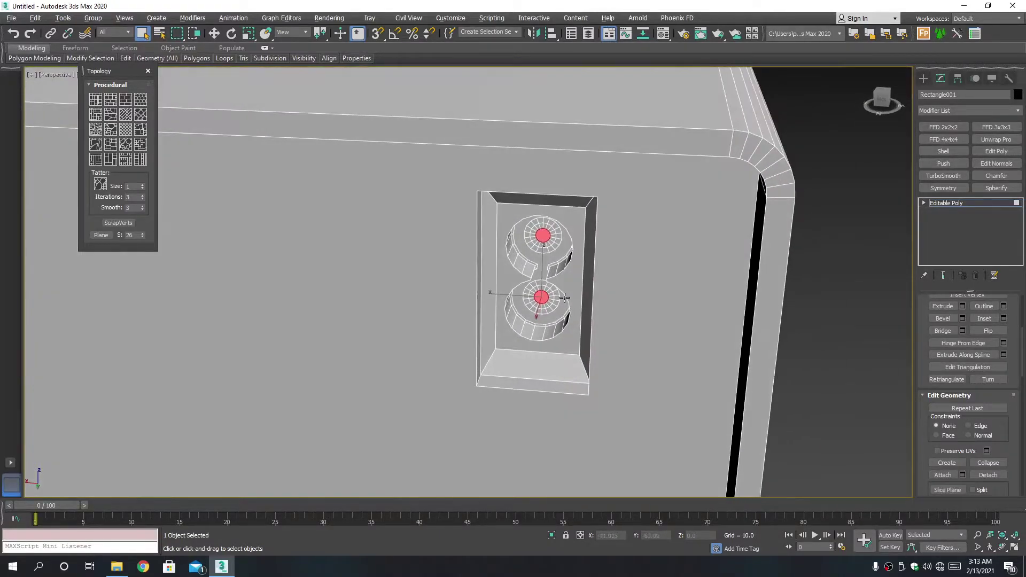
- Extrude both round faces outward by 3.912
{"action": "left_click", "coordinate": [962, 306]}
{"action": "middle_click_drag", "start_coordinate": [706, 300], "coordinate": [477, 311], "text": "alt"}
{"action": "left_click_drag", "start_coordinate": [477, 306], "coordinate": [495, 339]}
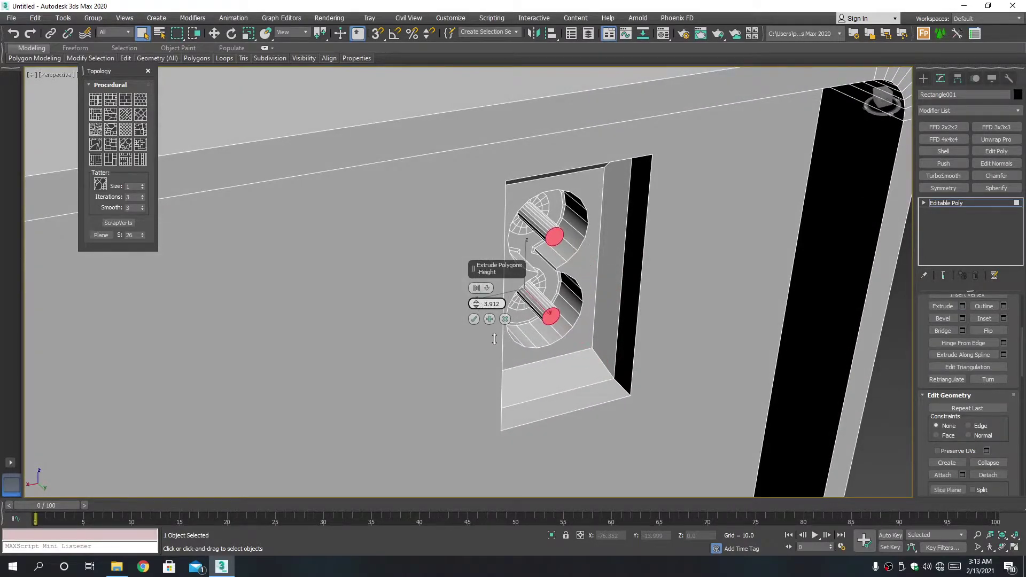
{"action": "left_click", "coordinate": [475, 319]}
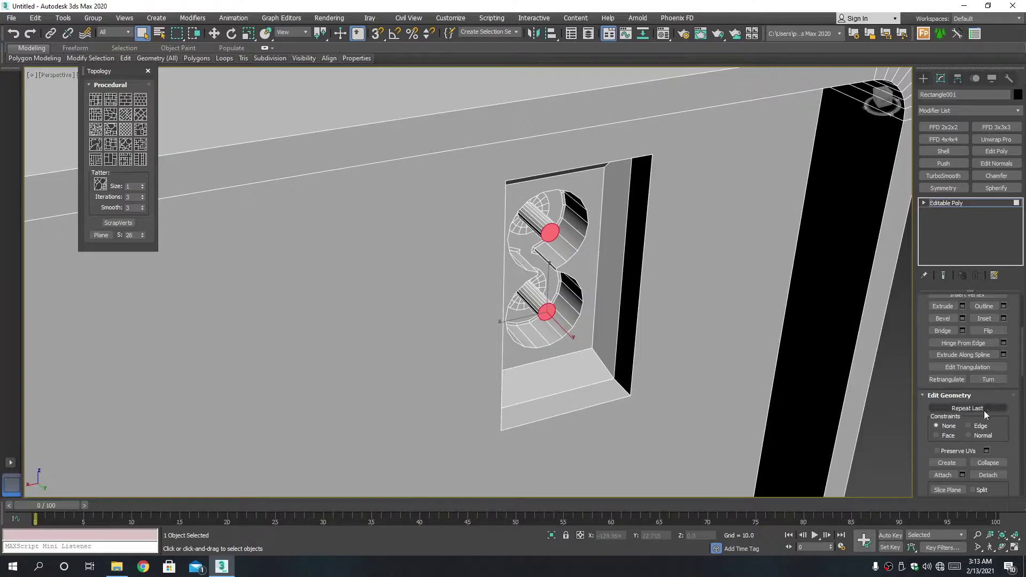
- Bevel the rod-end faces with height about 0.516 and an inward -0.07 outline
{"action": "left_click", "coordinate": [963, 319]}
{"action": "key", "text": "z"}
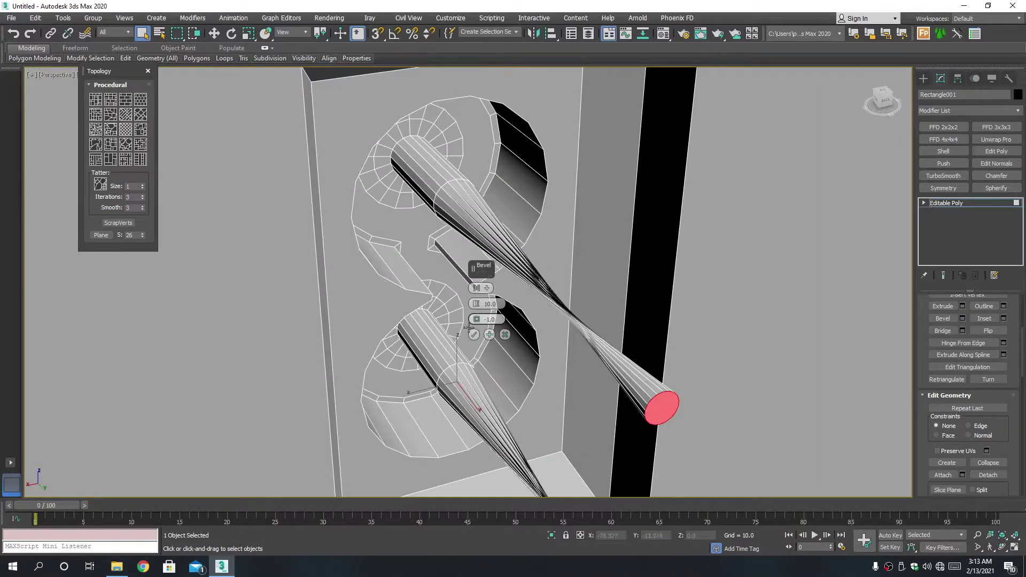
{"action": "right_click", "coordinate": [473, 323]}
{"action": "left_click_drag", "start_coordinate": [474, 309], "coordinate": [438, 256]}
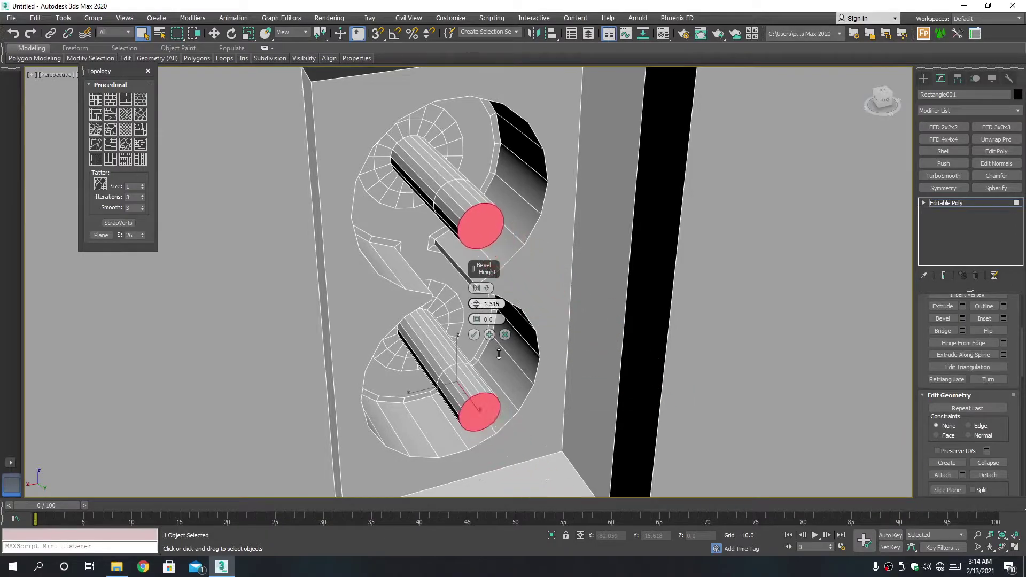
{"action": "scroll", "coordinate": [437, 255], "scroll_direction": "up", "scroll_amount": 3}
{"action": "scroll", "coordinate": [438, 255], "scroll_direction": "up", "scroll_amount": 3}
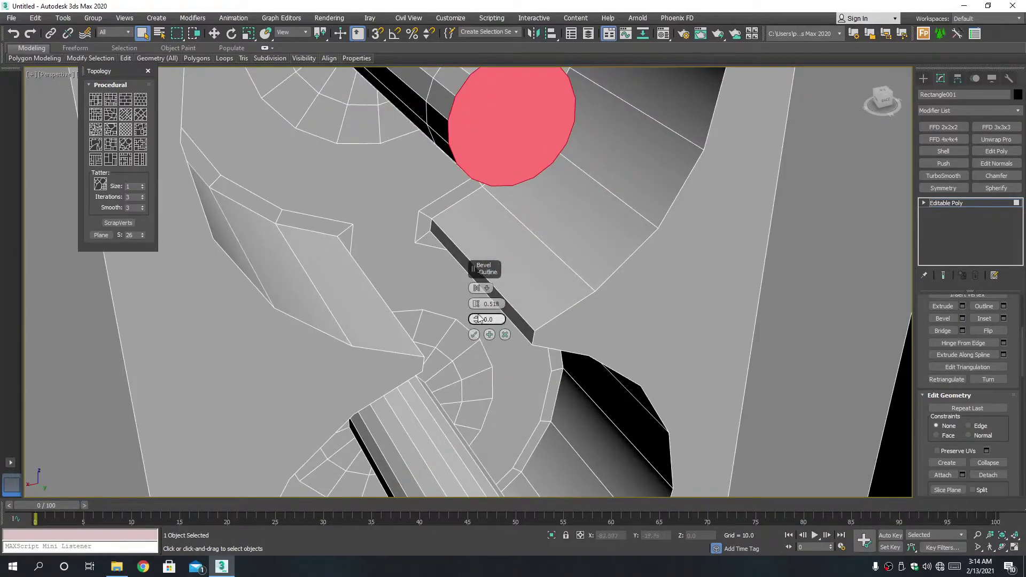
{"action": "left_click", "coordinate": [478, 315]}
{"action": "left_click", "coordinate": [476, 316]}
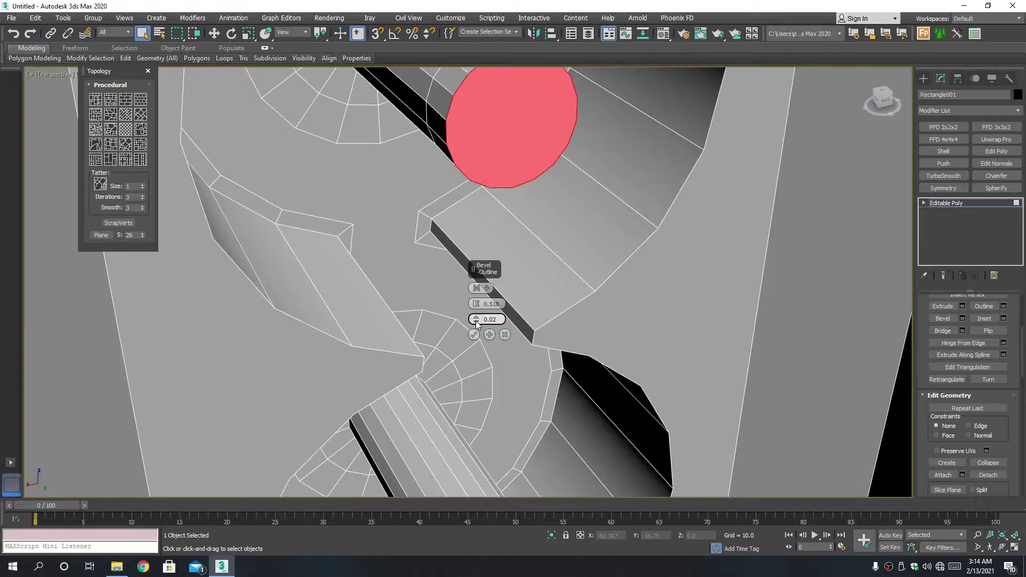
{"action": "left_click_drag", "start_coordinate": [477, 323], "coordinate": [479, 331]}
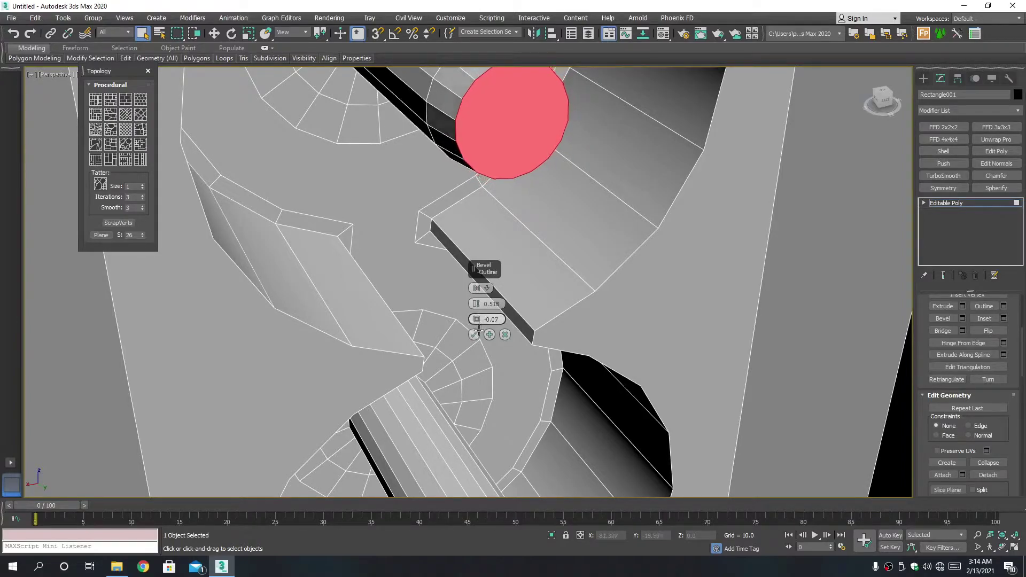
{"action": "left_click", "coordinate": [474, 335]}
{"action": "scroll", "coordinate": [964, 332], "scroll_direction": "up", "scroll_amount": 3}
{"action": "scroll", "coordinate": [964, 321], "scroll_direction": "up", "scroll_amount": 3}
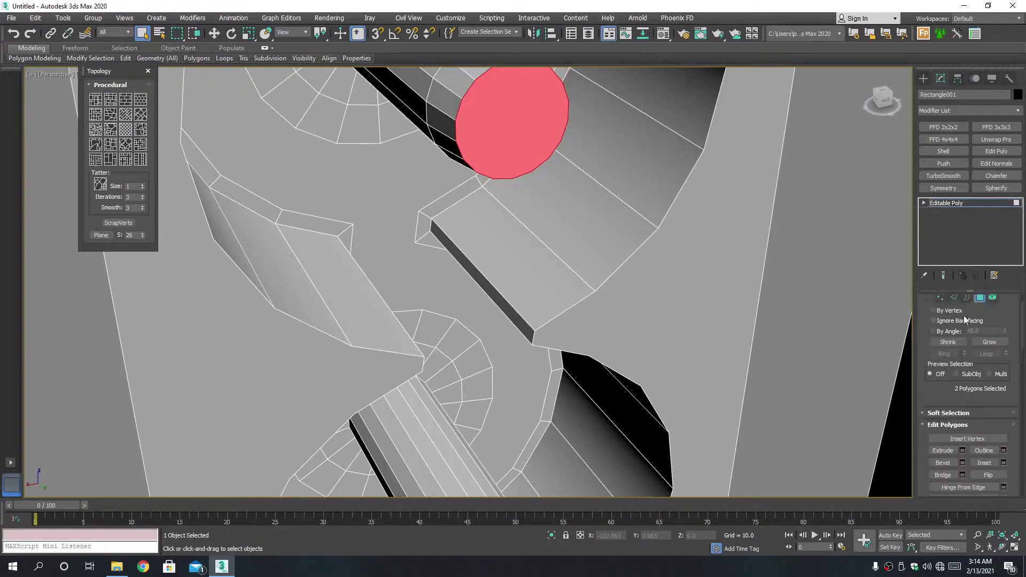
- Chamfer the pin-tip rim edges by 0.102 with 2 segments, then leave Edge mode
{"action": "left_click", "coordinate": [954, 313]}
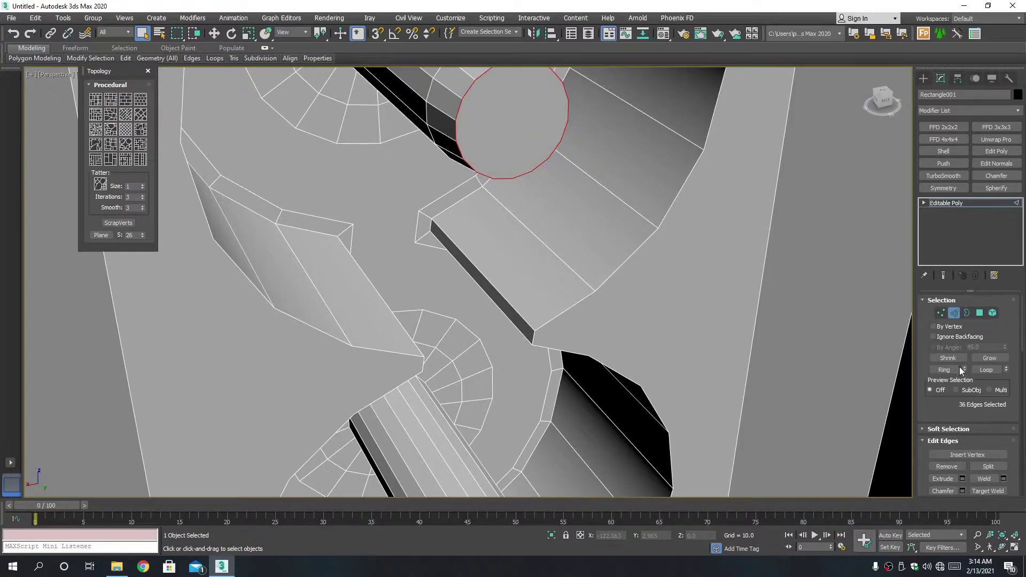
{"action": "left_click", "coordinate": [963, 490]}
{"action": "middle_click_drag", "start_coordinate": [516, 172], "coordinate": [517, 224], "text": "alt"}
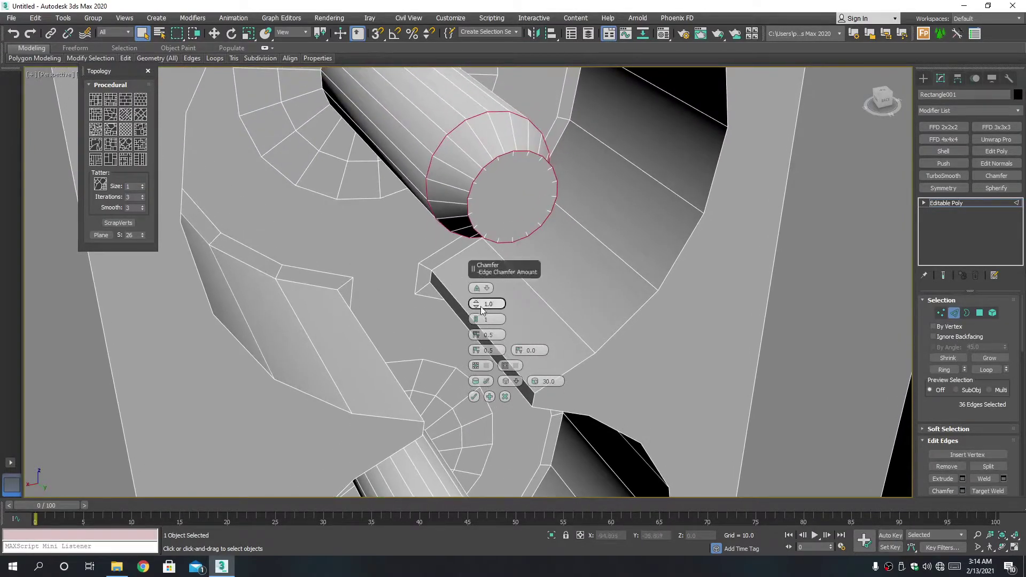
{"action": "left_click_drag", "start_coordinate": [478, 308], "coordinate": [477, 312]}
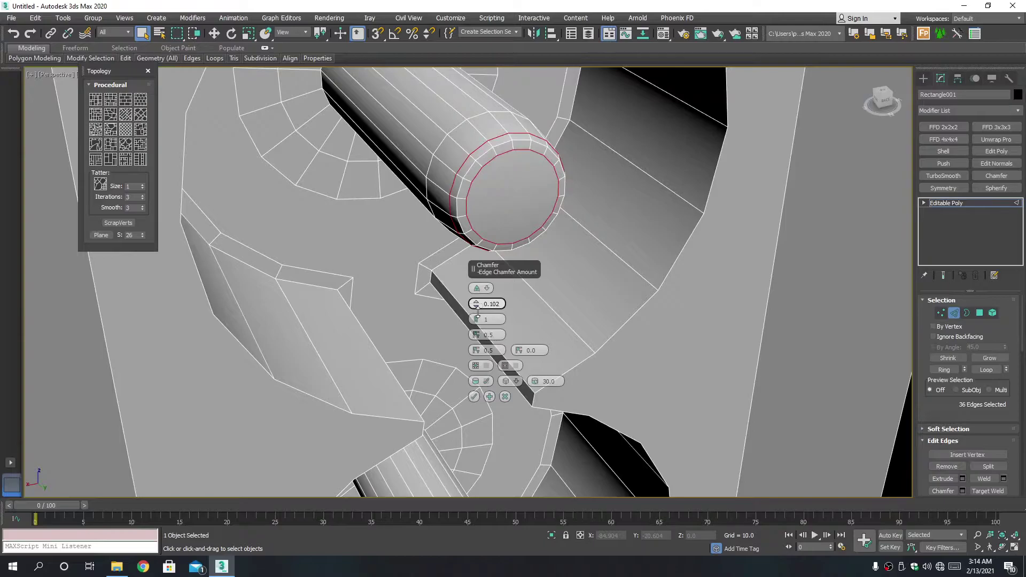
{"action": "left_click", "coordinate": [476, 319]}
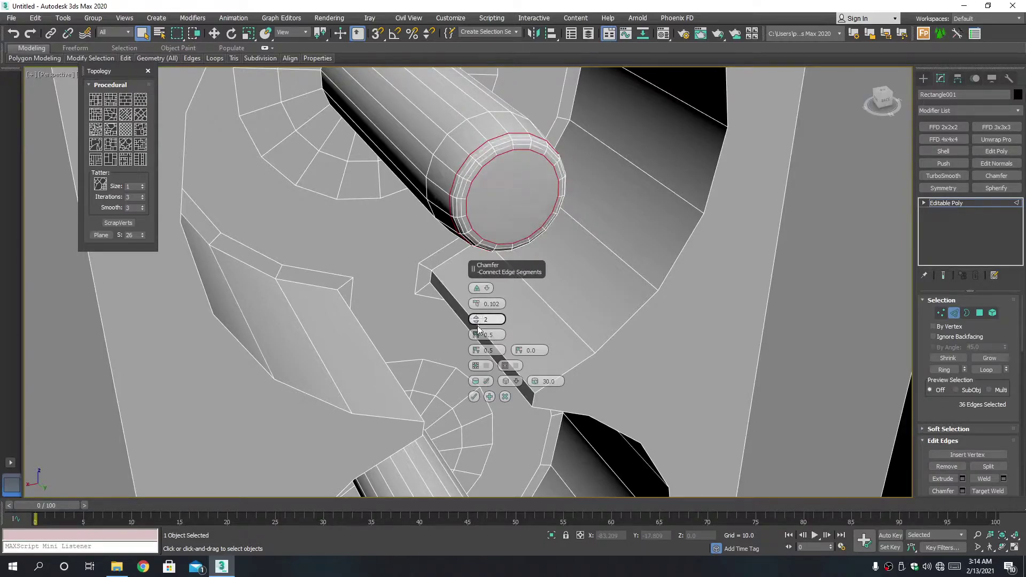
{"action": "left_click", "coordinate": [474, 396]}
{"action": "scroll", "coordinate": [519, 255], "scroll_direction": "down", "scroll_amount": 10}
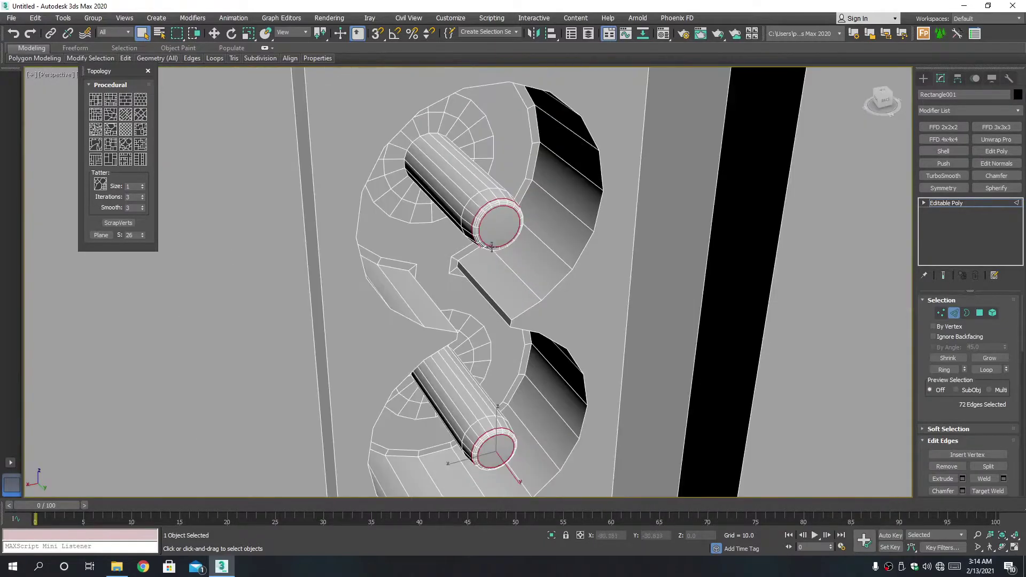
{"action": "key", "text": "2"}
{"action": "scroll", "coordinate": [519, 255], "scroll_direction": "up", "scroll_amount": 5}
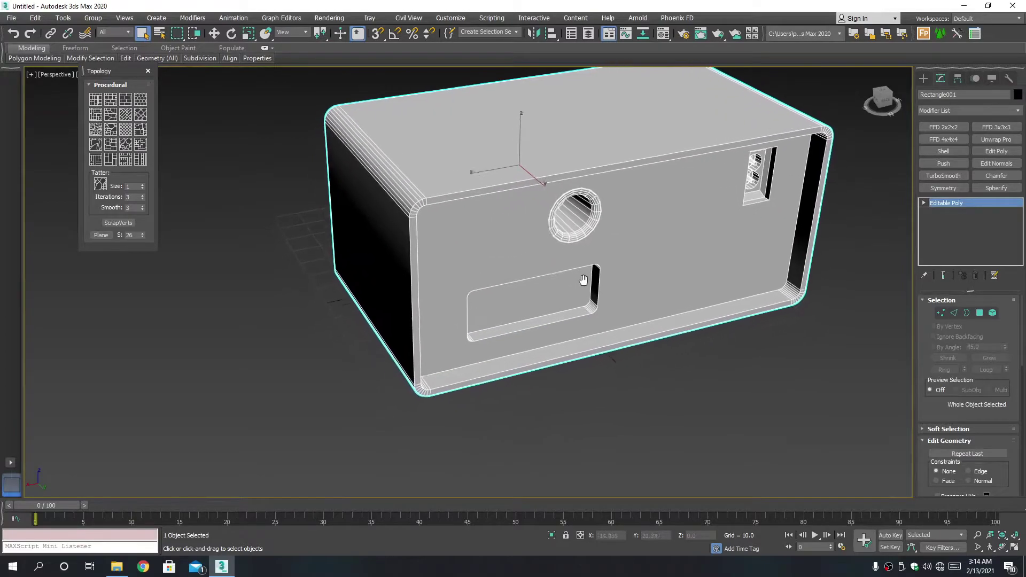
- Orbit, zoom and pan the views so the housing's inset panel faces you
{"action": "middle_click_drag", "start_coordinate": [519, 255], "coordinate": [552, 248], "text": "alt"}
{"action": "scroll", "coordinate": [435, 232], "scroll_direction": "up", "scroll_amount": 3}
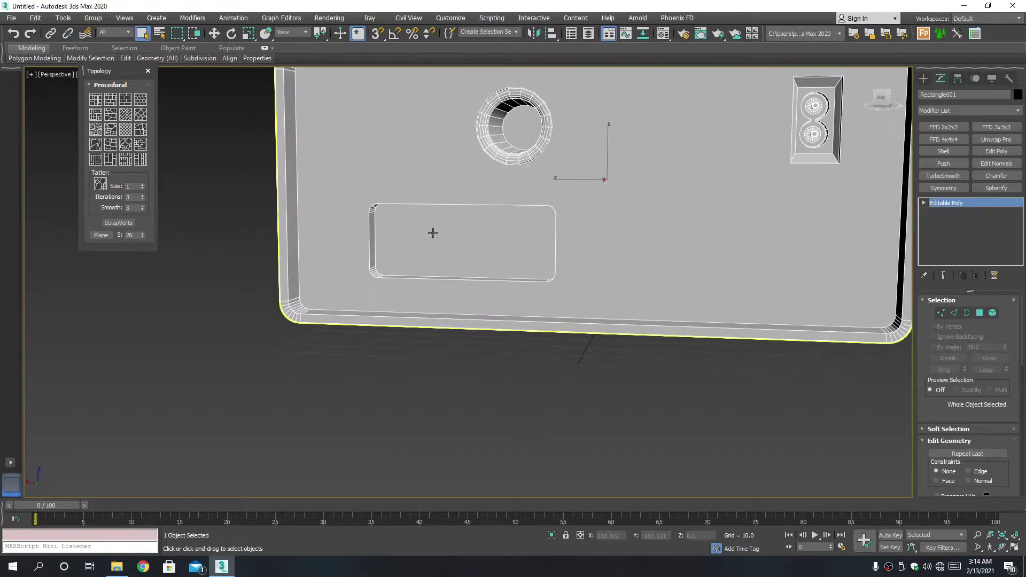
{"action": "middle_click_drag", "start_coordinate": [435, 232], "coordinate": [449, 231], "text": "alt"}
{"action": "scroll", "coordinate": [461, 226], "scroll_direction": "down", "scroll_amount": 3}
{"action": "key", "text": "alt+w"}
{"action": "key", "text": "alt+w"}
{"action": "scroll", "coordinate": [671, 190], "scroll_direction": "down", "scroll_amount": 8}
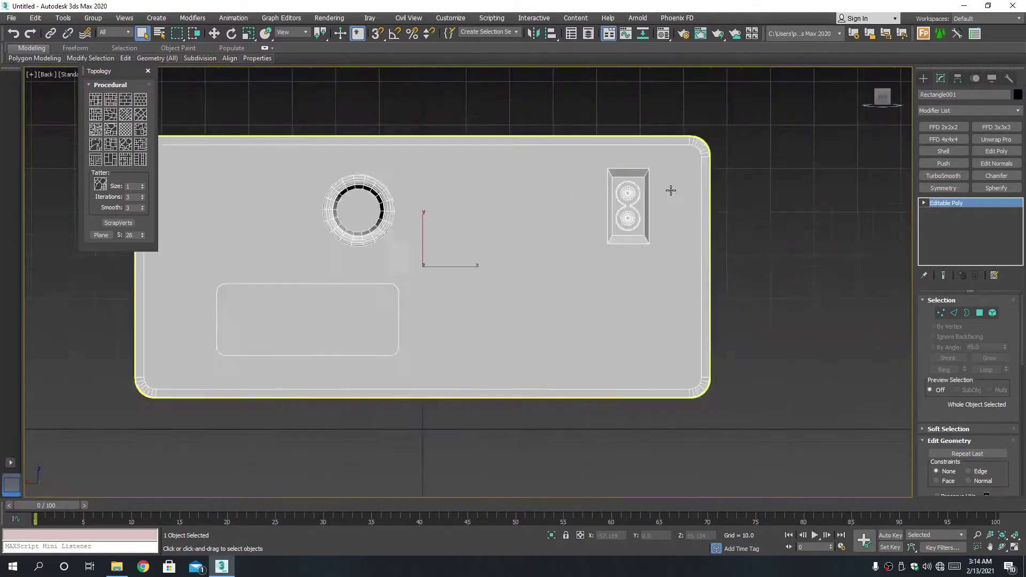
{"action": "scroll", "coordinate": [469, 238], "scroll_direction": "down", "scroll_amount": 3}
{"action": "middle_click_drag", "start_coordinate": [375, 246], "coordinate": [435, 252]}
{"action": "scroll", "coordinate": [435, 251], "scroll_direction": "up", "scroll_amount": 6}
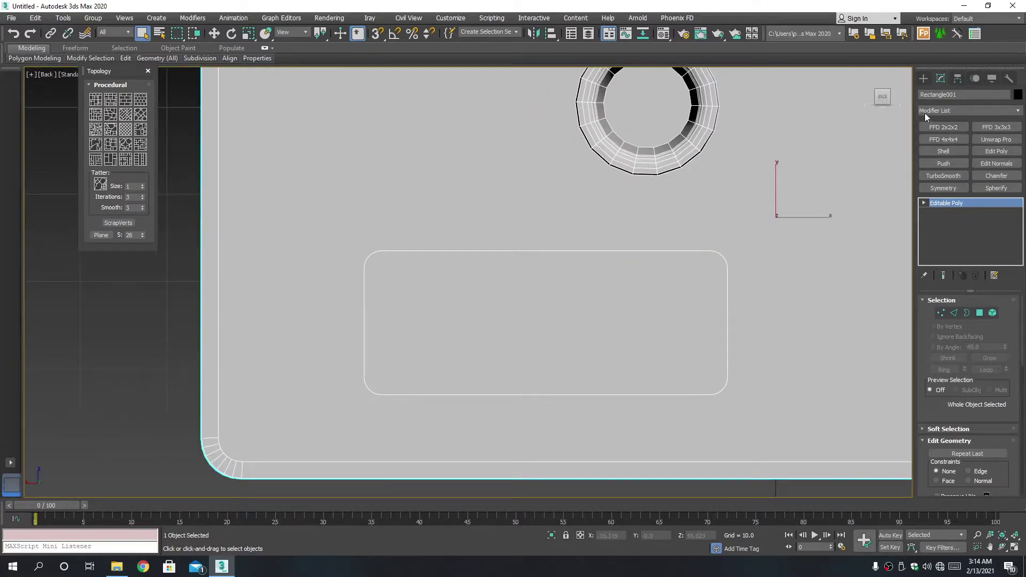
{"action": "key", "text": "alt+w"}
{"action": "key", "text": "alt+w"}
{"action": "middle_click_drag", "start_coordinate": [481, 214], "coordinate": [535, 214], "text": "alt"}
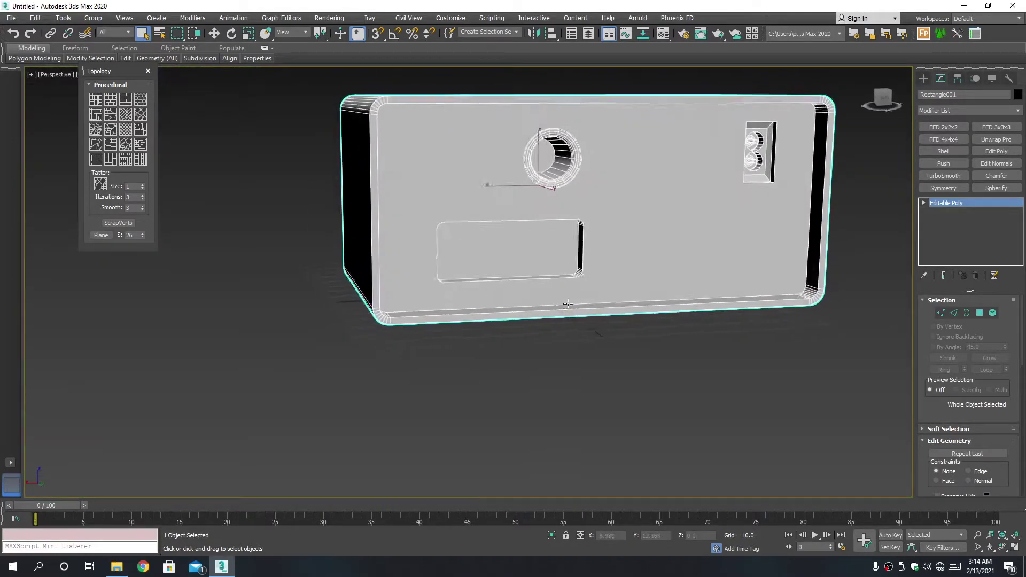
{"action": "key", "text": "alt+w"}
{"action": "key", "text": "alt+w"}
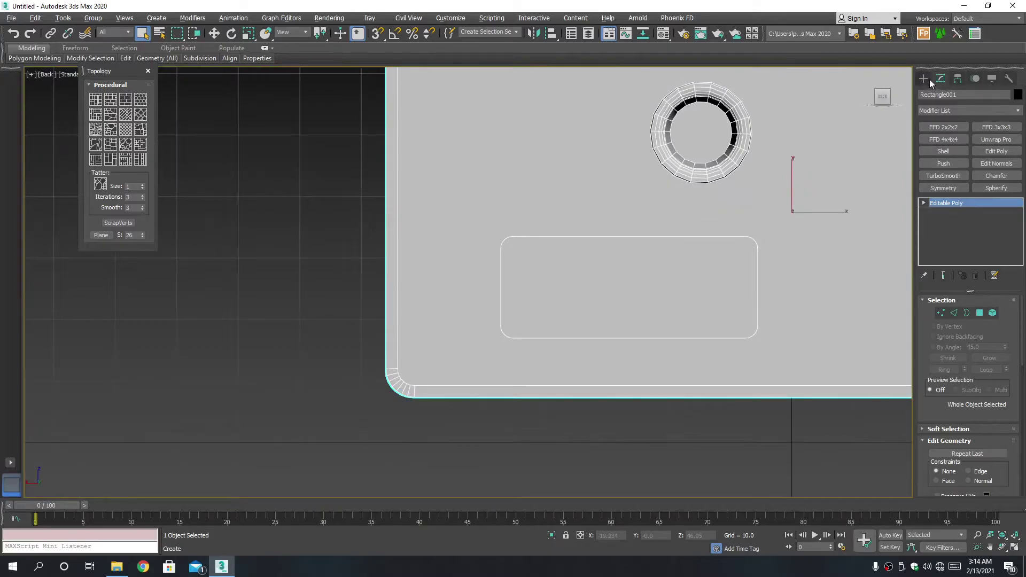
- Draw a small standard-primitive box at the panel's upper-left corner and shift it slightly right
{"action": "left_click", "coordinate": [928, 80]}
{"action": "left_click", "coordinate": [936, 108]}
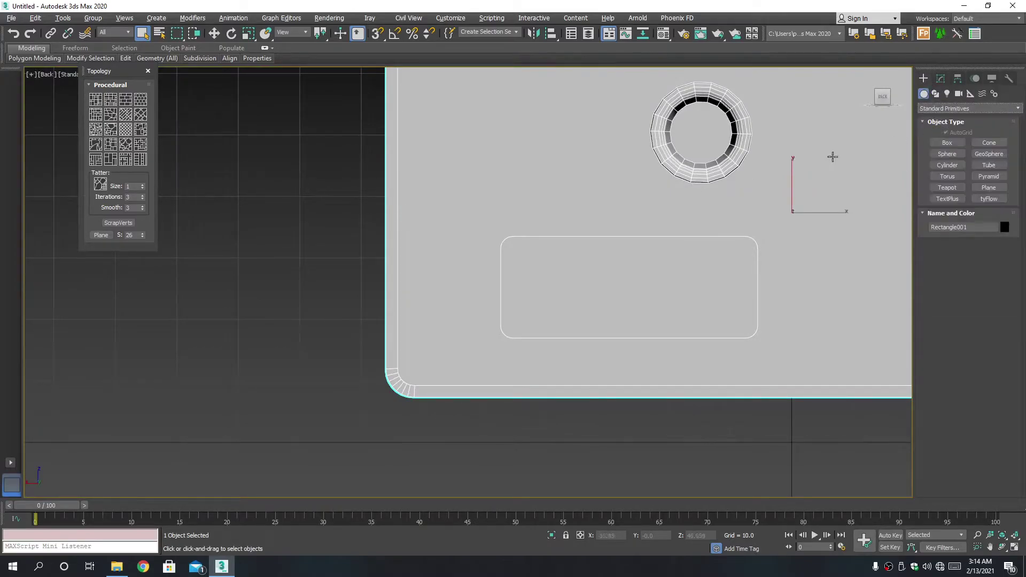
{"action": "left_click", "coordinate": [947, 143]}
{"action": "scroll", "coordinate": [464, 284], "scroll_direction": "up", "scroll_amount": 2}
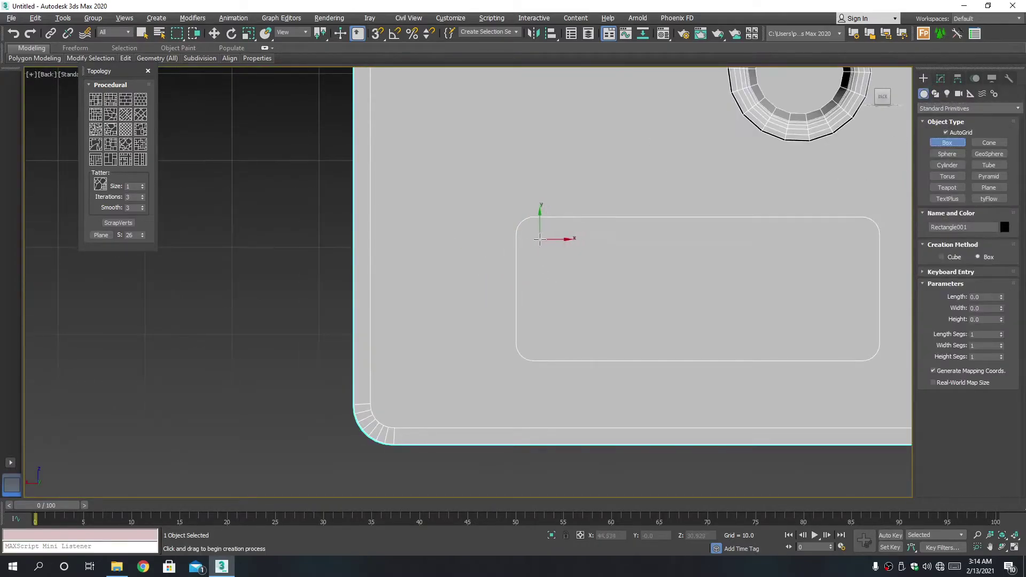
{"action": "left_click_drag", "start_coordinate": [540, 240], "coordinate": [558, 248]}
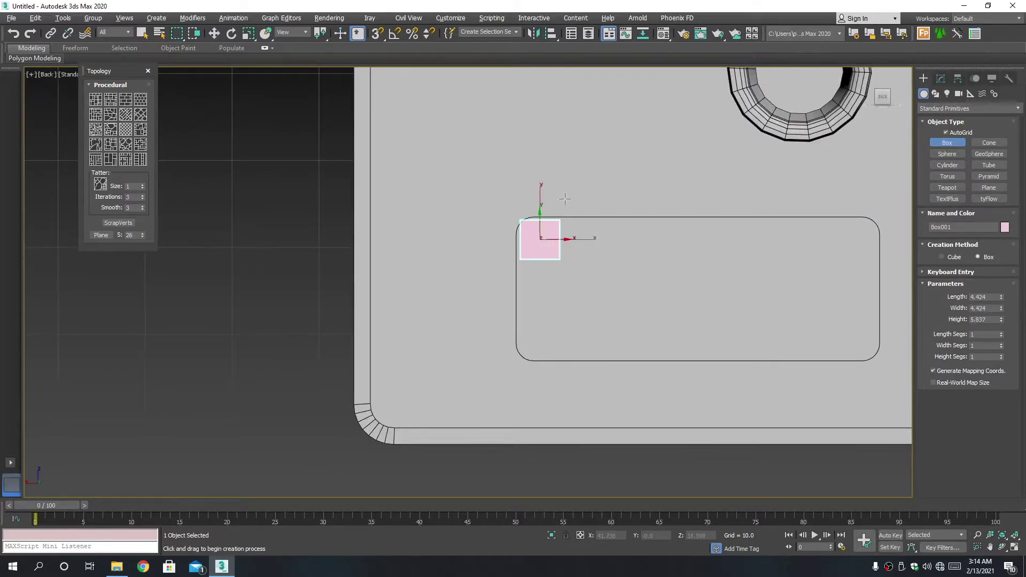
{"action": "key", "text": "w"}
{"action": "left_click_drag", "start_coordinate": [543, 207], "coordinate": [559, 217]}
- In perspective, push Box001 slightly deeper into the panel's recess
{"action": "key", "text": "p"}
{"action": "middle_click_drag", "start_coordinate": [714, 351], "coordinate": [578, 321], "text": "alt"}
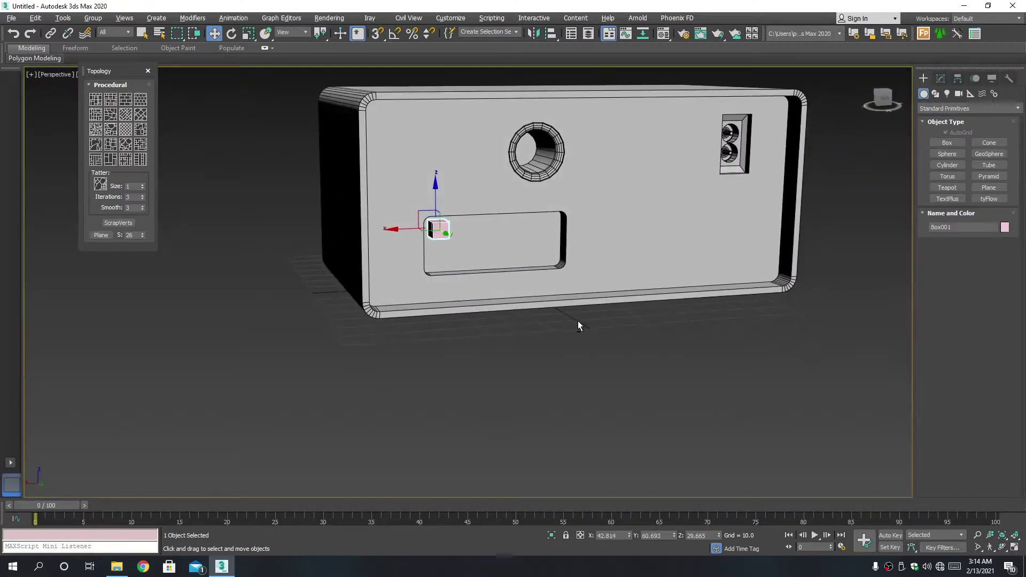
{"action": "scroll", "coordinate": [451, 232], "scroll_direction": "up", "scroll_amount": 3}
{"action": "scroll", "coordinate": [411, 221], "scroll_direction": "up", "scroll_amount": 2}
{"action": "scroll", "coordinate": [410, 221], "scroll_direction": "up", "scroll_amount": 2}
{"action": "scroll", "coordinate": [410, 221], "scroll_direction": "up", "scroll_amount": 1}
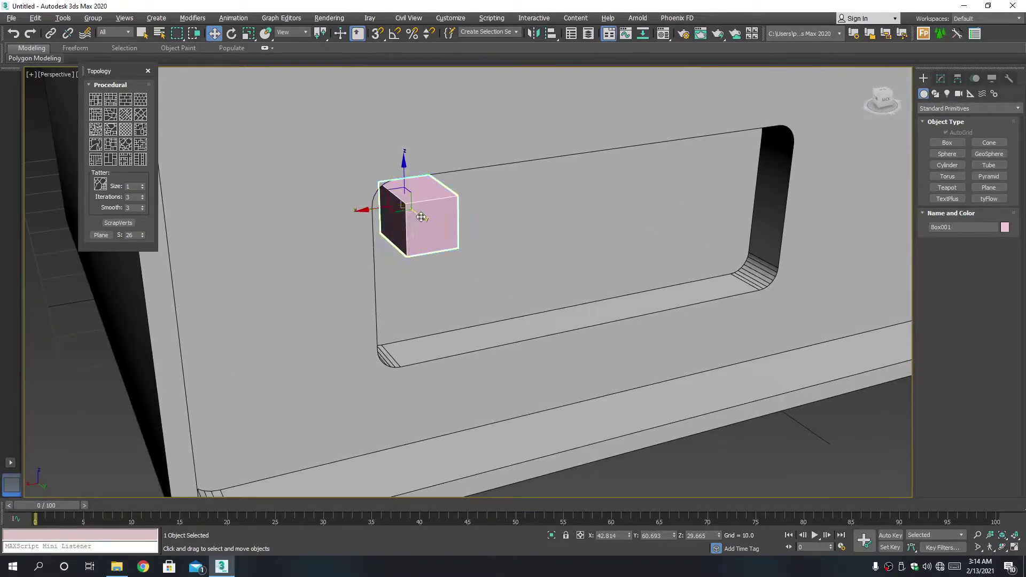
{"action": "left_click_drag", "start_coordinate": [411, 221], "coordinate": [441, 212]}
{"action": "scroll", "coordinate": [440, 212], "scroll_direction": "down", "scroll_amount": 3}
{"action": "middle_click_drag", "start_coordinate": [440, 211], "coordinate": [474, 197], "text": "alt"}
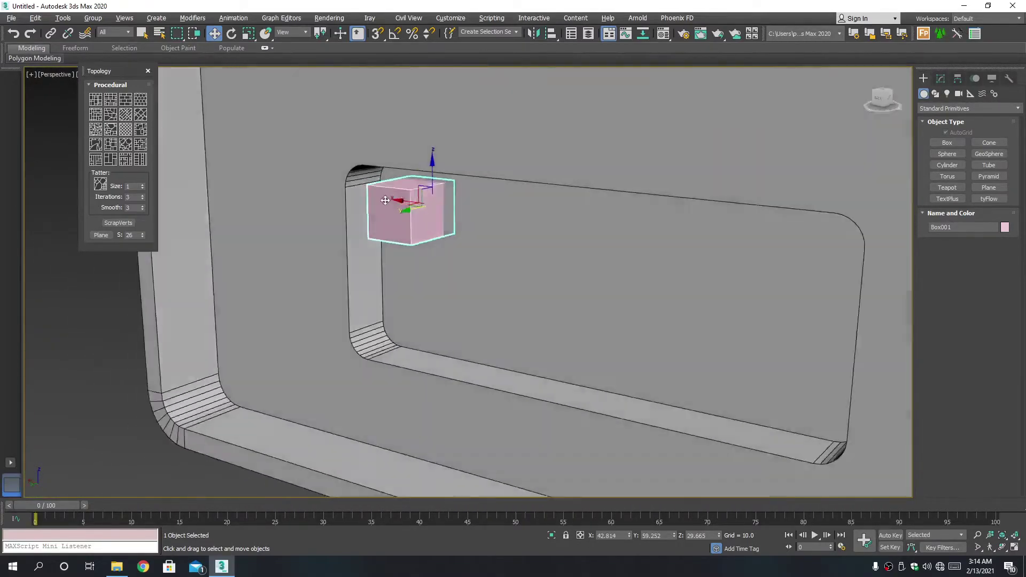
- Convert the housing to an editable poly
{"action": "left_click", "coordinate": [475, 198]}
{"action": "right_click", "coordinate": [476, 197]}
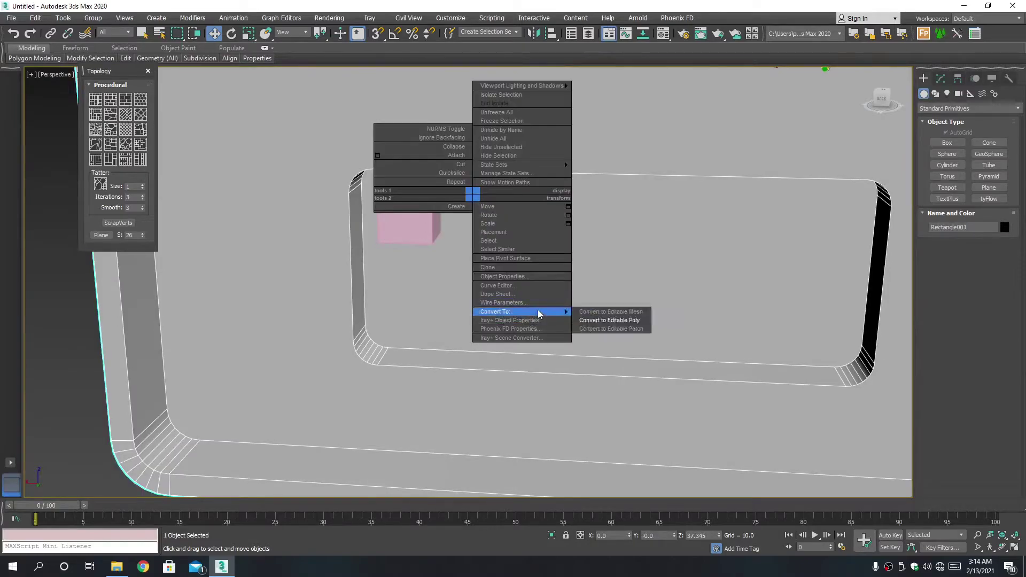
{"action": "left_click", "coordinate": [602, 321]}
{"action": "scroll", "coordinate": [491, 257], "scroll_direction": "down", "scroll_amount": 2}
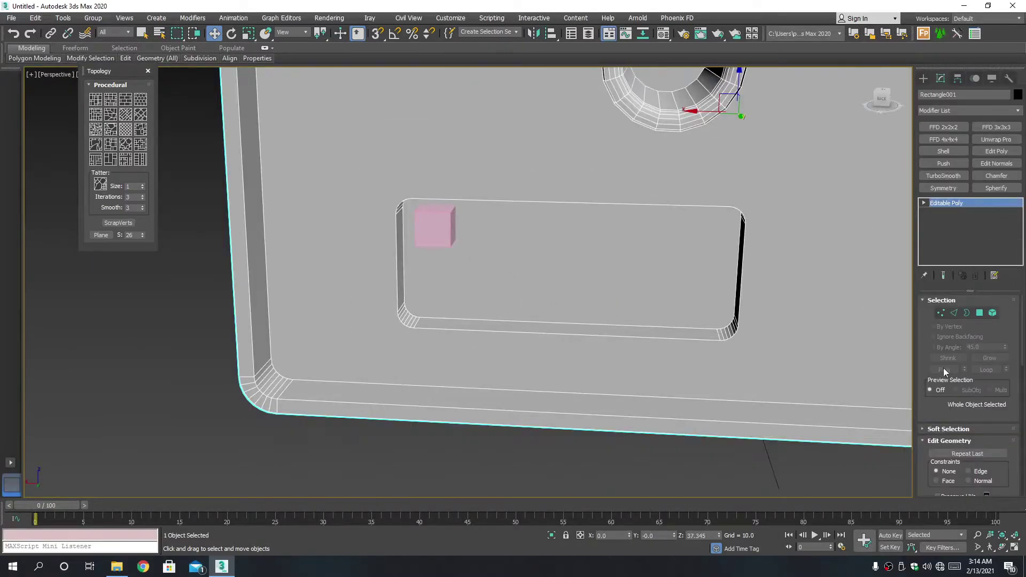
{"action": "scroll", "coordinate": [944, 368], "scroll_direction": "down", "scroll_amount": 2}
{"action": "scroll", "coordinate": [979, 401], "scroll_direction": "down", "scroll_amount": 2}
{"action": "scroll", "coordinate": [983, 353], "scroll_direction": "down", "scroll_amount": 2}
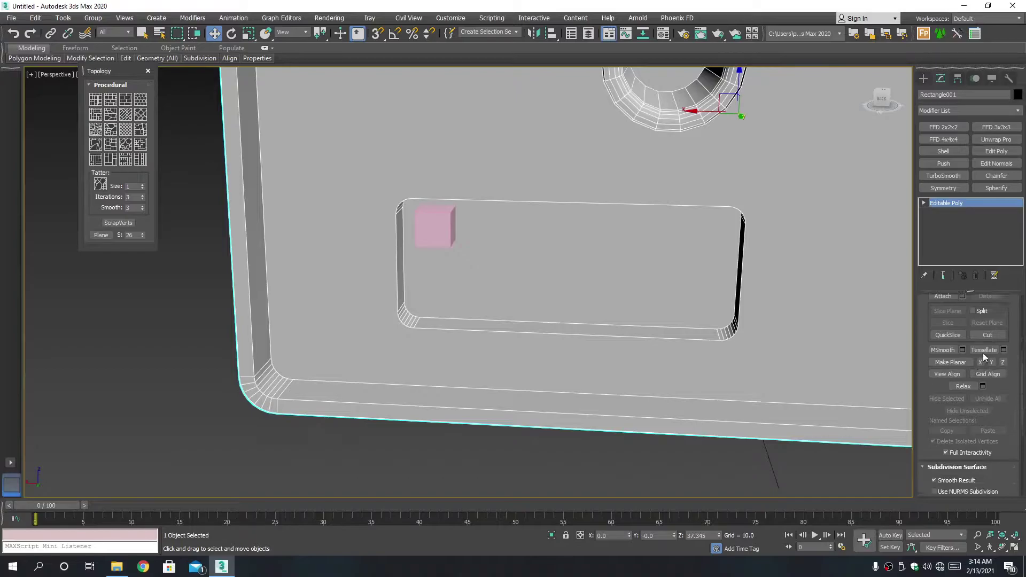
- Start a Compound Objects ProBoolean on the housing, set to Subtraction
{"action": "left_click", "coordinate": [923, 79]}
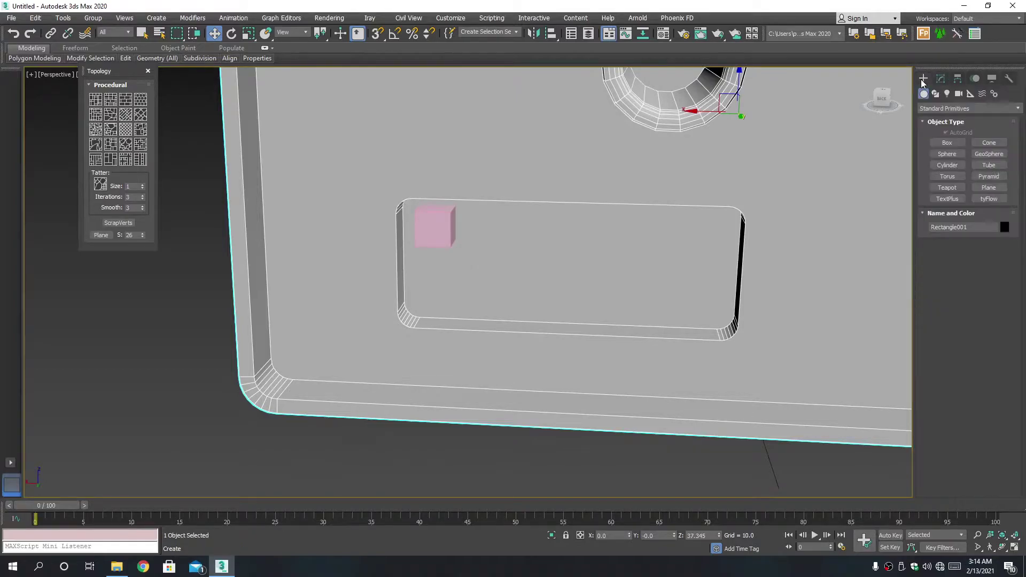
{"action": "left_click", "coordinate": [946, 109]}
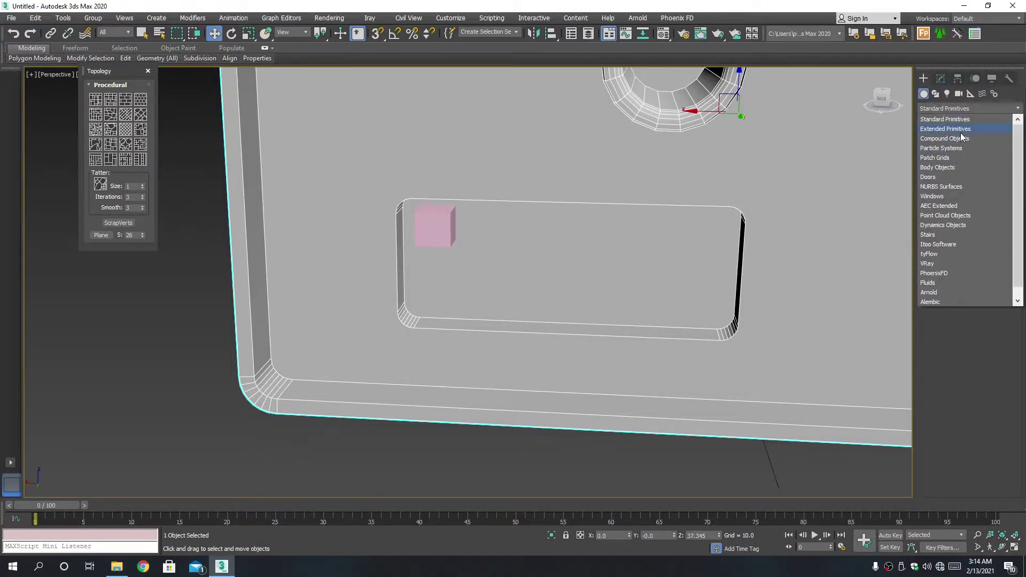
{"action": "left_click", "coordinate": [945, 138]}
{"action": "left_click", "coordinate": [989, 187]}
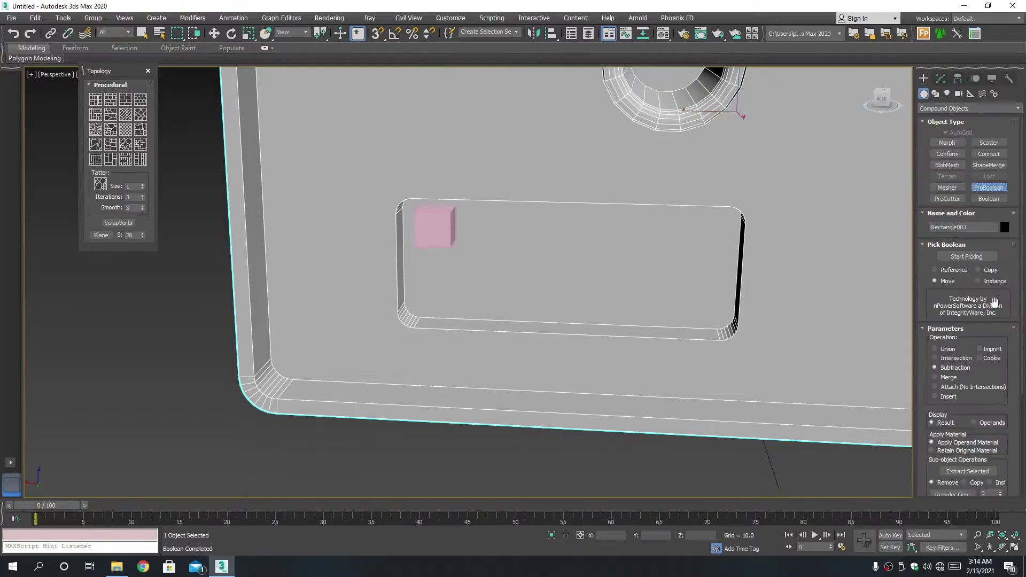
{"action": "scroll", "coordinate": [995, 302], "scroll_direction": "down", "scroll_amount": 5}
{"action": "scroll", "coordinate": [1008, 454], "scroll_direction": "down", "scroll_amount": 1}
{"action": "scroll", "coordinate": [994, 449], "scroll_direction": "down", "scroll_amount": 6}
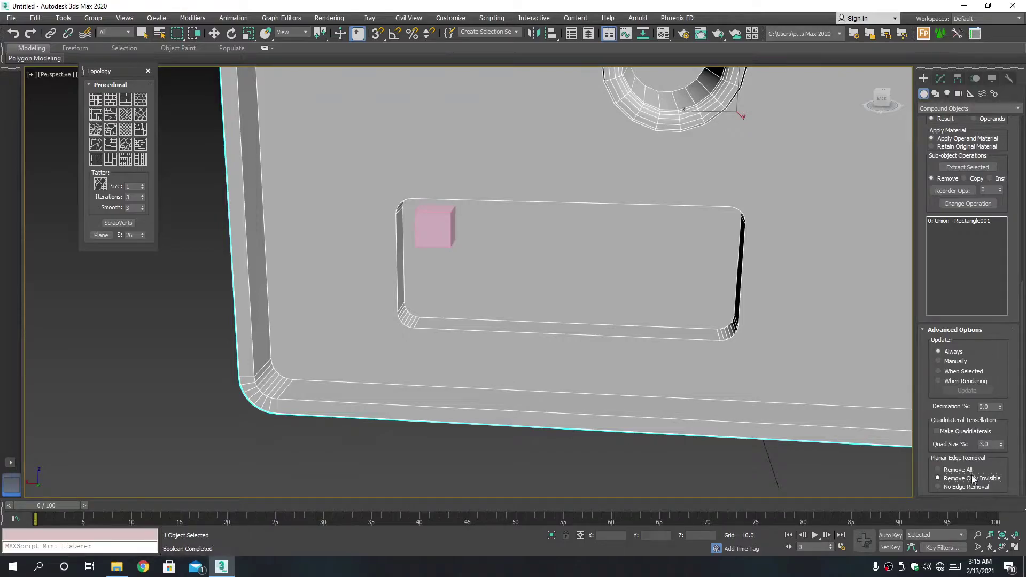
{"action": "scroll", "coordinate": [978, 374], "scroll_direction": "up", "scroll_amount": 4}
{"action": "scroll", "coordinate": [985, 295], "scroll_direction": "up", "scroll_amount": 2}
{"action": "scroll", "coordinate": [984, 267], "scroll_direction": "up", "scroll_amount": 4}
{"action": "scroll", "coordinate": [982, 246], "scroll_direction": "up", "scroll_amount": 2}
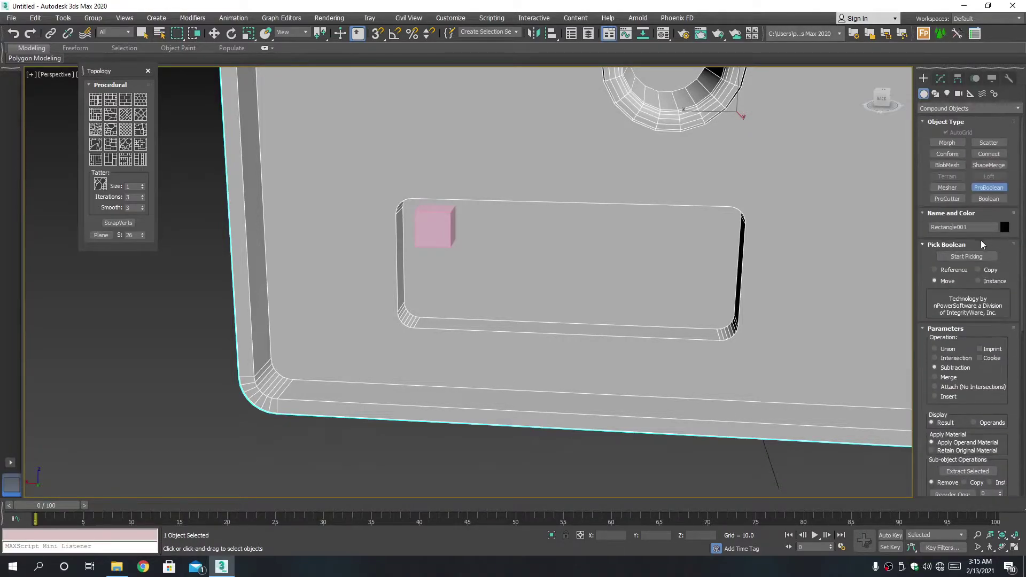
- Subtract the pink Box001 from the panel with ProBoolean Start Picking
{"action": "left_click", "coordinate": [970, 258]}
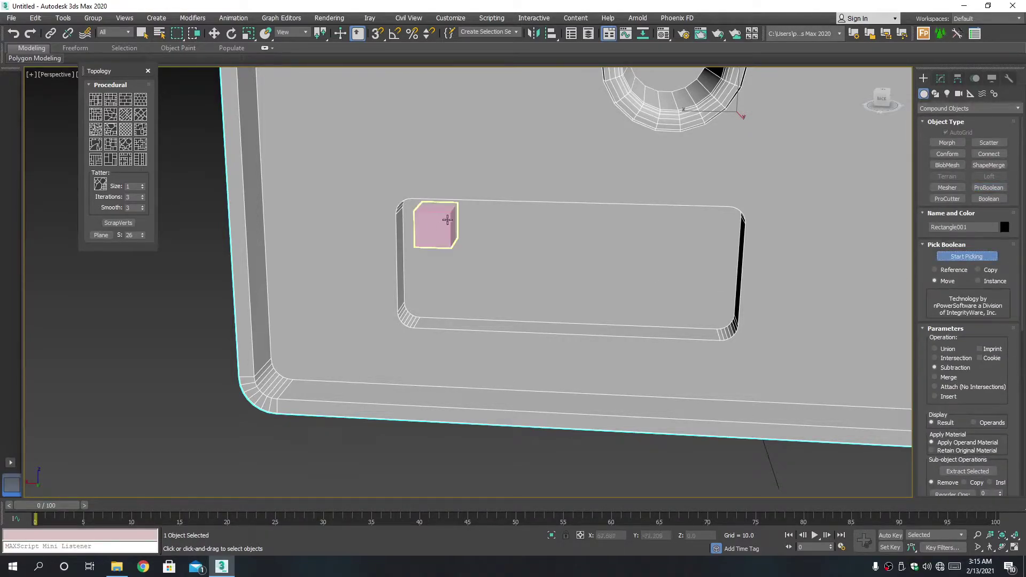
{"action": "left_click", "coordinate": [448, 220]}
{"action": "scroll", "coordinate": [443, 225], "scroll_direction": "up", "scroll_amount": 5}
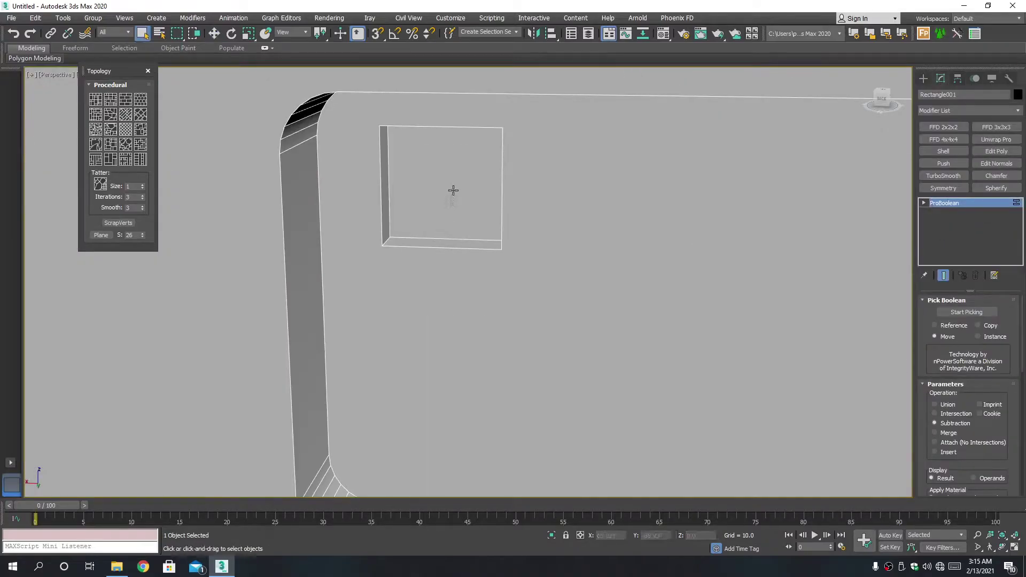
- Collapse the boolean result to an editable poly and select the recess's inner face
{"action": "right_click", "coordinate": [453, 190]}
{"action": "mouse_move", "coordinate": [481, 305]}
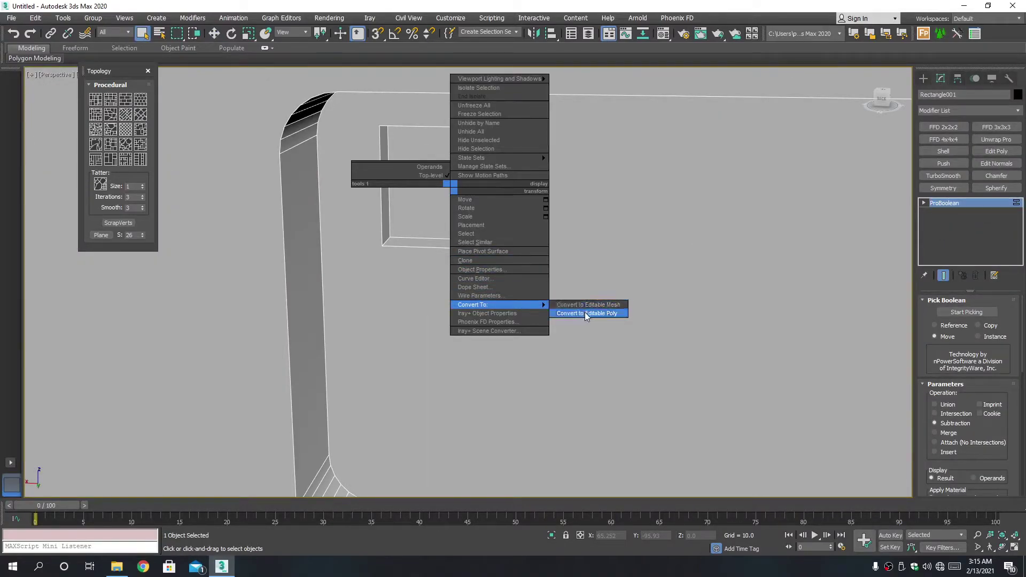
{"action": "left_click", "coordinate": [585, 313]}
{"action": "scroll", "coordinate": [464, 235], "scroll_direction": "up", "scroll_amount": 2}
{"action": "left_click", "coordinate": [452, 190]}
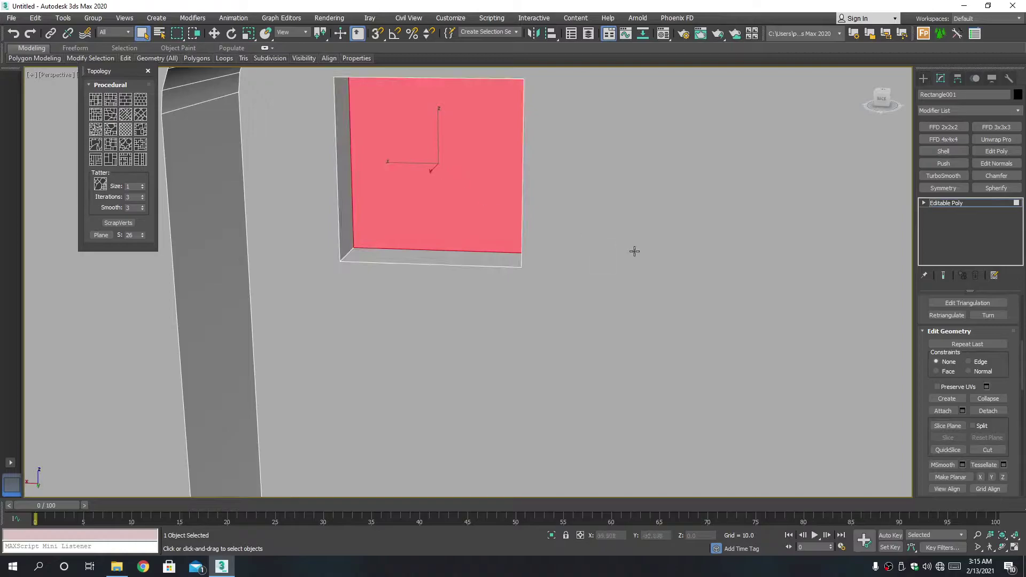
{"action": "middle_click_drag", "start_coordinate": [520, 217], "coordinate": [509, 217], "text": "alt"}
{"action": "key", "text": "w"}
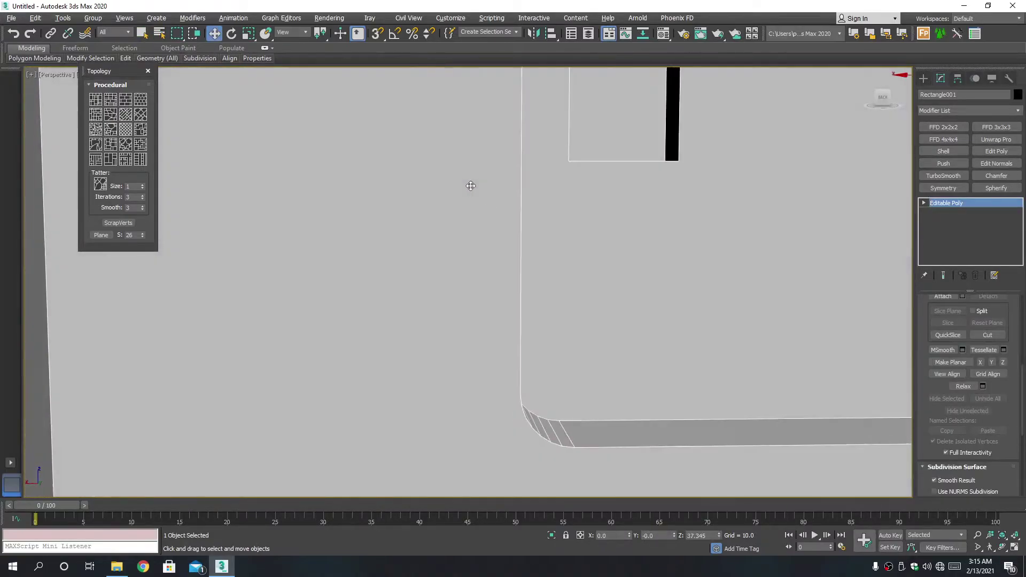
- In the Back view, drag the recess's two bottom vertices down into a taller rectangle
{"action": "scroll", "coordinate": [471, 186], "scroll_direction": "down", "scroll_amount": 2}
{"action": "key", "text": "alt+w"}
{"action": "key", "text": "alt+w"}
{"action": "scroll", "coordinate": [556, 272], "scroll_direction": "up", "scroll_amount": 3}
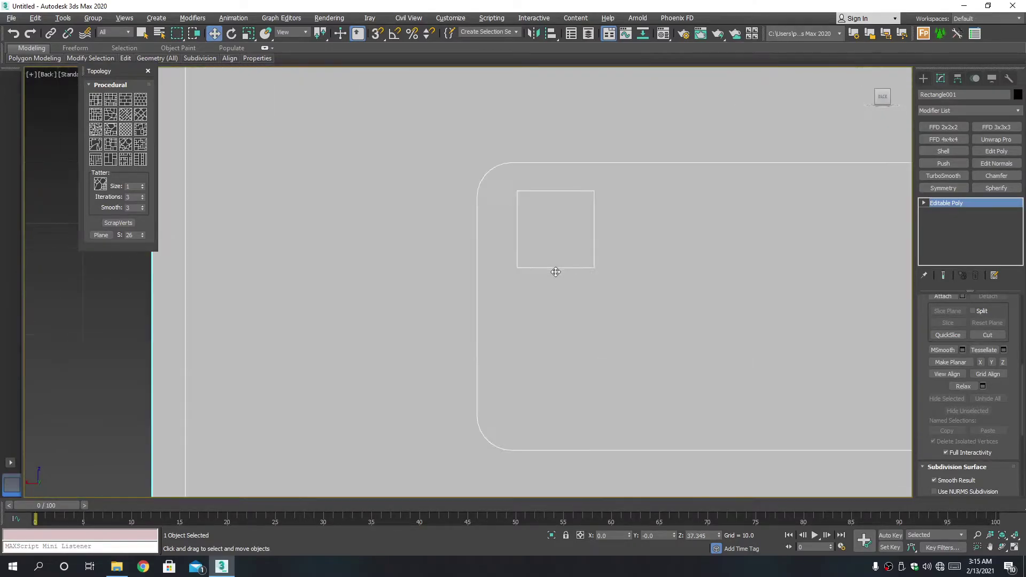
{"action": "key", "text": "1"}
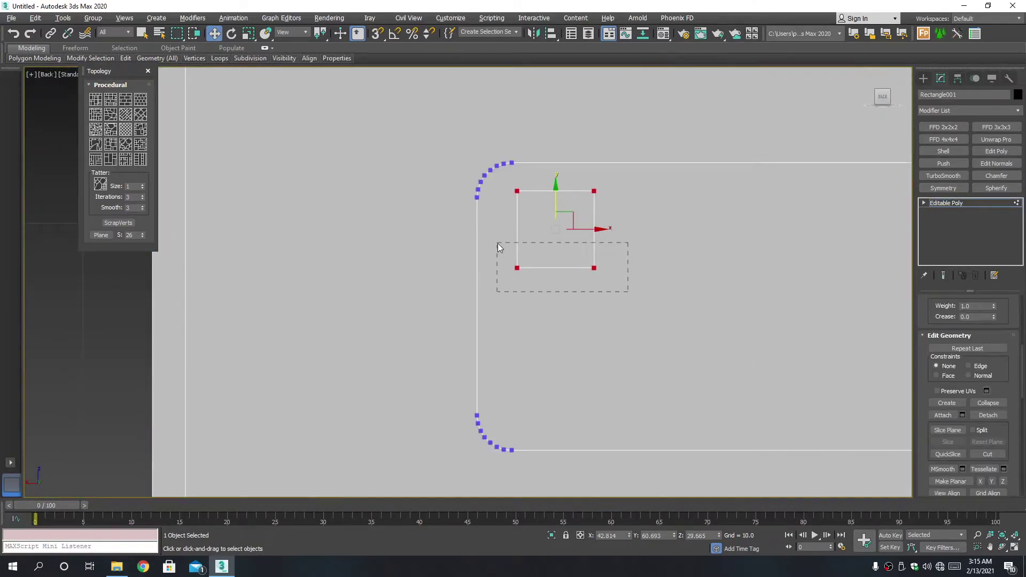
{"action": "left_click_drag", "start_coordinate": [475, 240], "coordinate": [498, 243]}
{"action": "left_click_drag", "start_coordinate": [558, 230], "coordinate": [562, 256]}
{"action": "key", "text": "p"}
- Check the stretched recess in perspective, then re-centre the Back view on it
{"action": "key", "text": "1"}
{"action": "key", "text": "alt+w"}
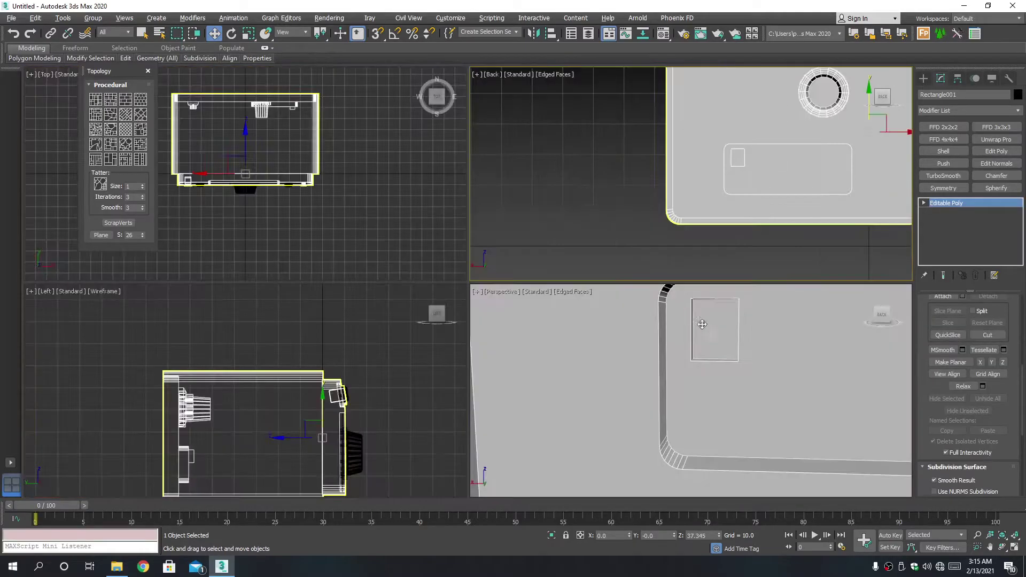
{"action": "key", "text": "alt+w"}
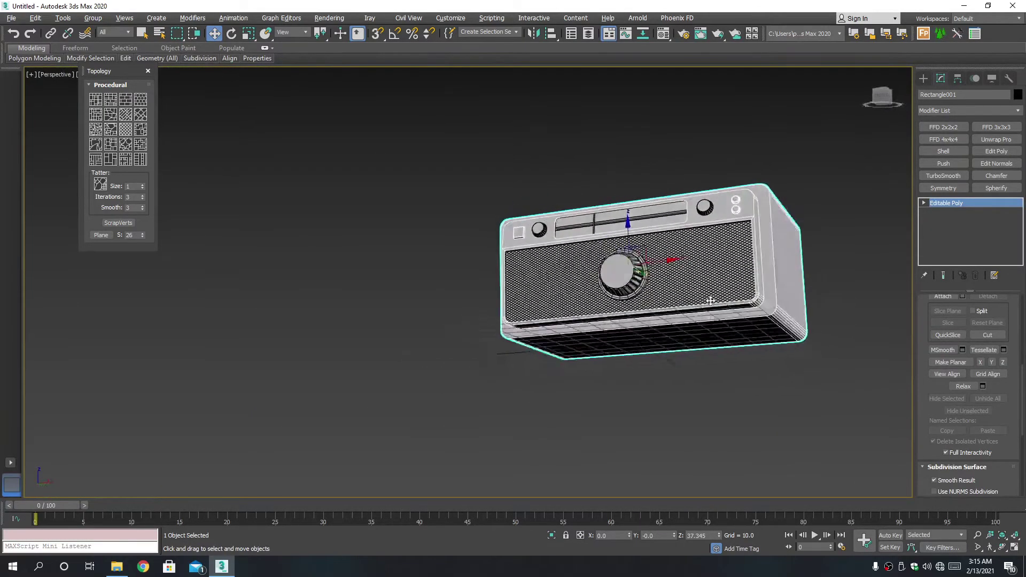
{"action": "scroll", "coordinate": [572, 308], "scroll_direction": "up", "scroll_amount": 3}
{"action": "scroll", "coordinate": [463, 295], "scroll_direction": "up", "scroll_amount": 2}
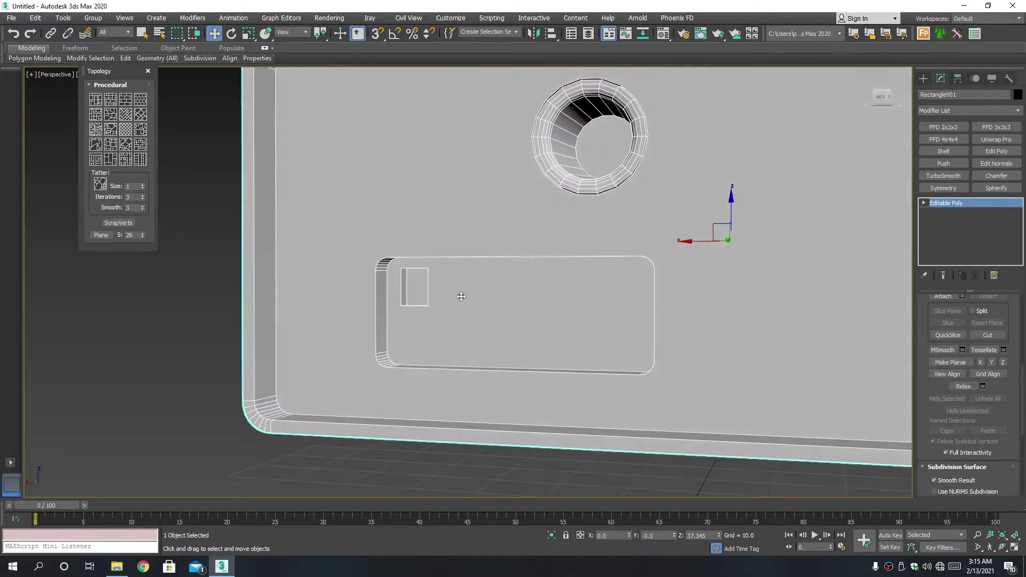
{"action": "scroll", "coordinate": [424, 287], "scroll_direction": "up", "scroll_amount": 2}
{"action": "scroll", "coordinate": [424, 288], "scroll_direction": "down", "scroll_amount": 2}
{"action": "scroll", "coordinate": [481, 268], "scroll_direction": "down", "scroll_amount": 2}
{"action": "key", "text": "alt+w"}
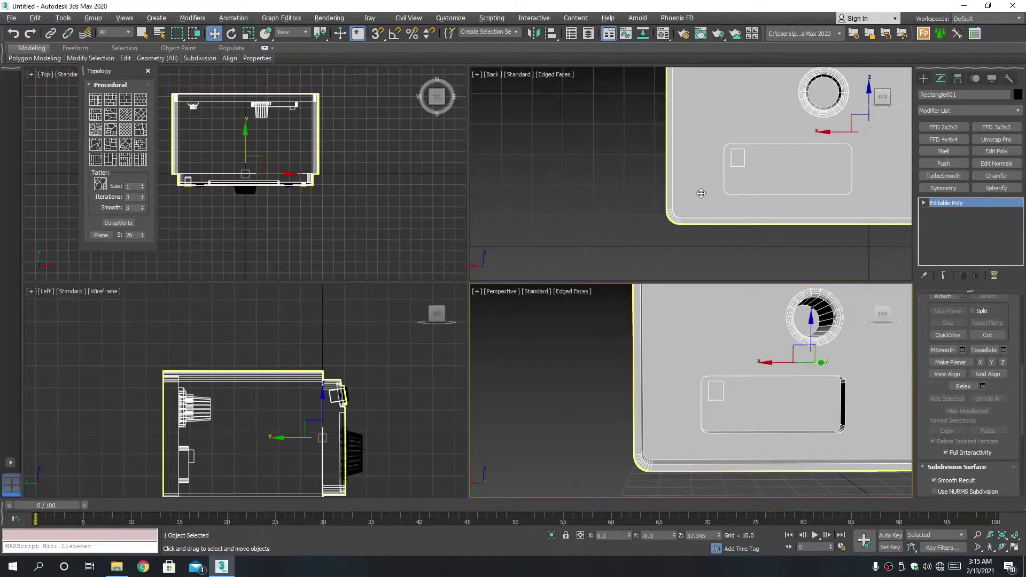
{"action": "right_click", "coordinate": [559, 240]}
{"action": "key", "text": "alt+w"}
{"action": "scroll", "coordinate": [560, 239], "scroll_direction": "up", "scroll_amount": 3}
{"action": "middle_click_drag", "start_coordinate": [618, 259], "coordinate": [585, 261]}
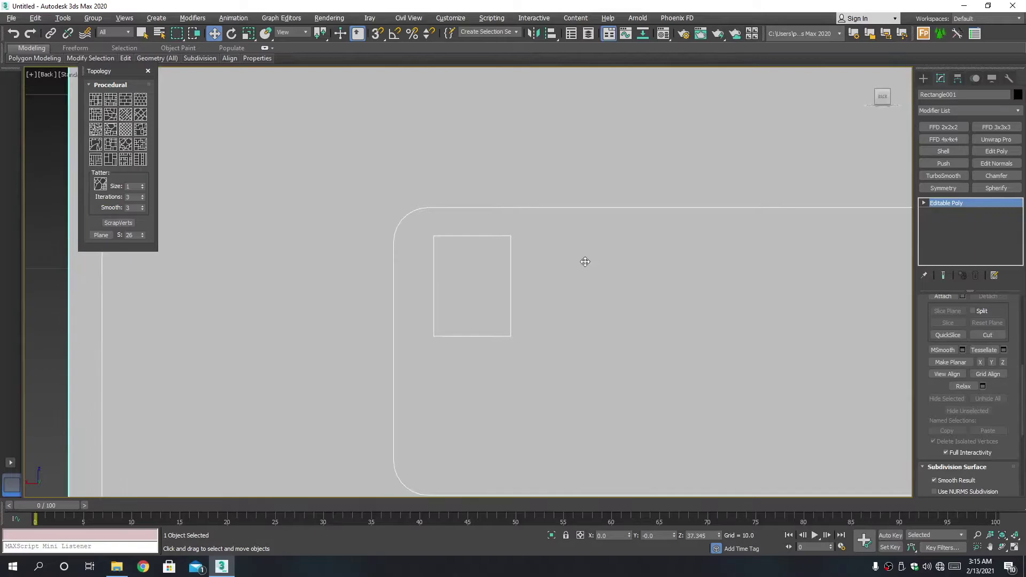
{"action": "scroll", "coordinate": [588, 262], "scroll_direction": "down", "scroll_amount": 1}
{"action": "scroll", "coordinate": [632, 243], "scroll_direction": "down", "scroll_amount": 2}
{"action": "scroll", "coordinate": [671, 219], "scroll_direction": "up", "scroll_amount": 1}
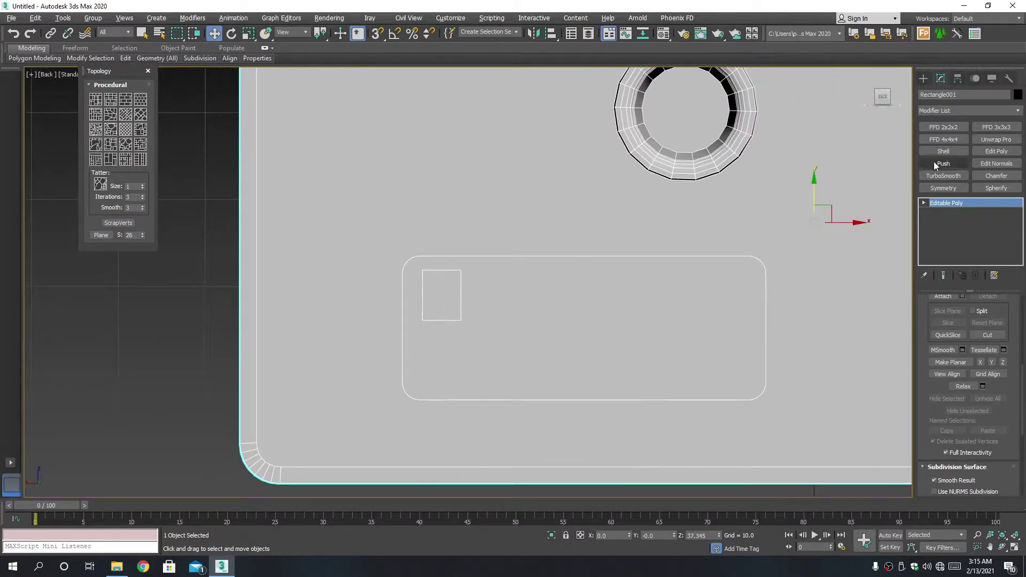
- Draw a standard-primitive Tube ring inside the small recess in the Back view
{"action": "left_click", "coordinate": [926, 76]}
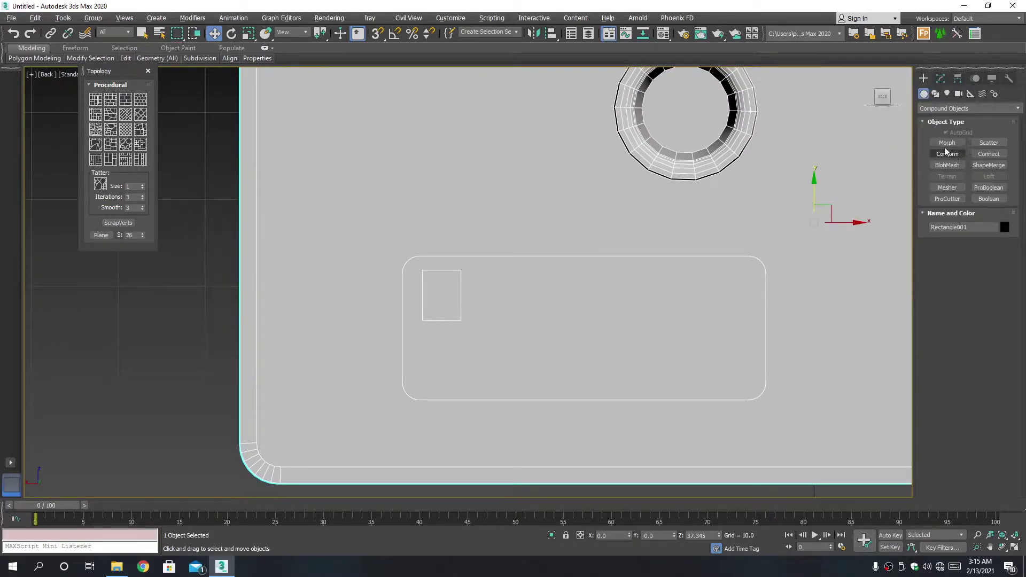
{"action": "left_click", "coordinate": [933, 108]}
{"action": "left_click", "coordinate": [936, 115]}
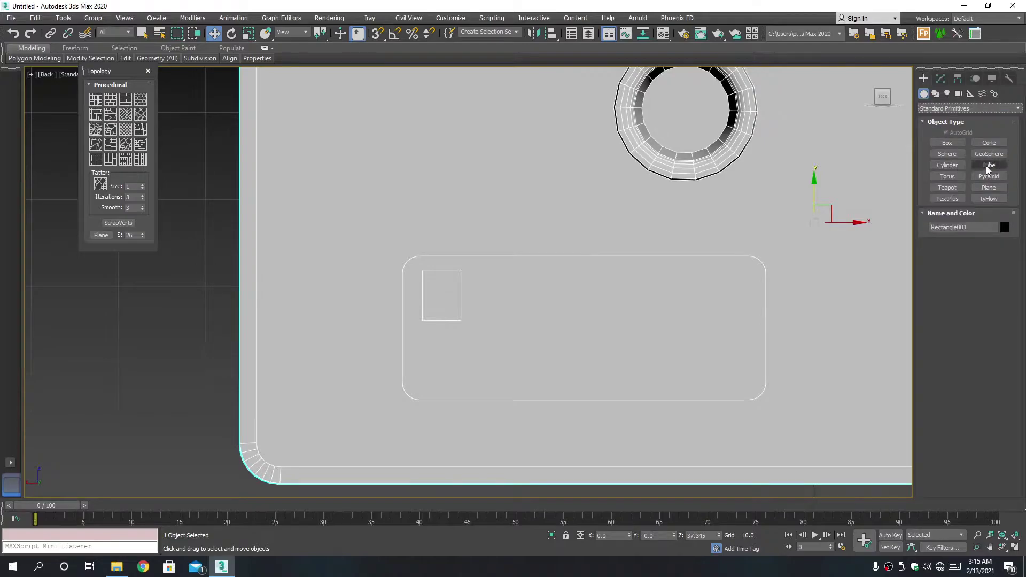
{"action": "left_click", "coordinate": [989, 165]}
{"action": "scroll", "coordinate": [439, 300], "scroll_direction": "up", "scroll_amount": 3}
{"action": "left_click_drag", "start_coordinate": [442, 271], "coordinate": [470, 279]}
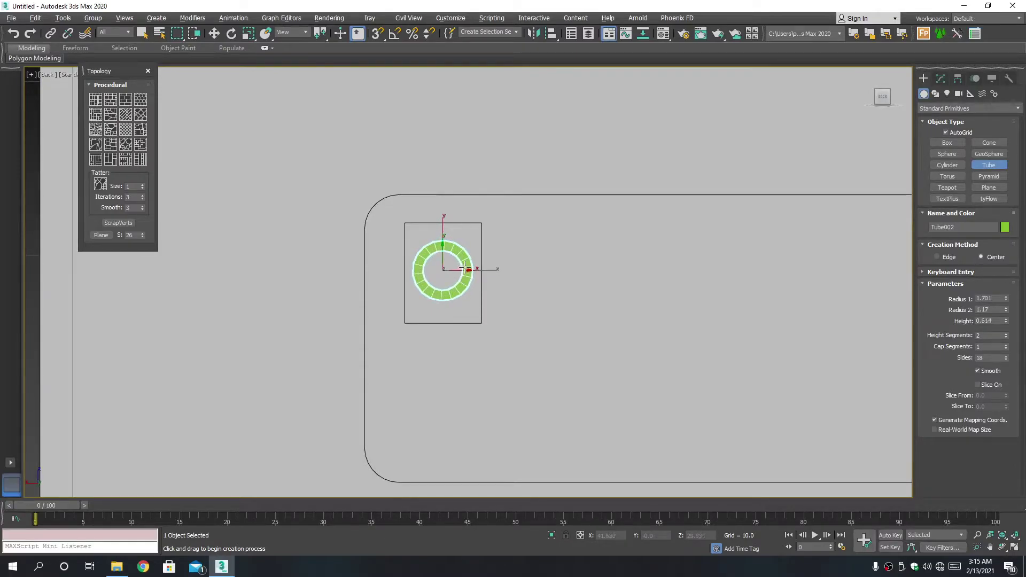
{"action": "left_click", "coordinate": [468, 260]}
- Move Tube002 so it sits inside the tall rectangular pocket
{"action": "key", "text": "alt+w"}
{"action": "key", "text": "alt+w"}
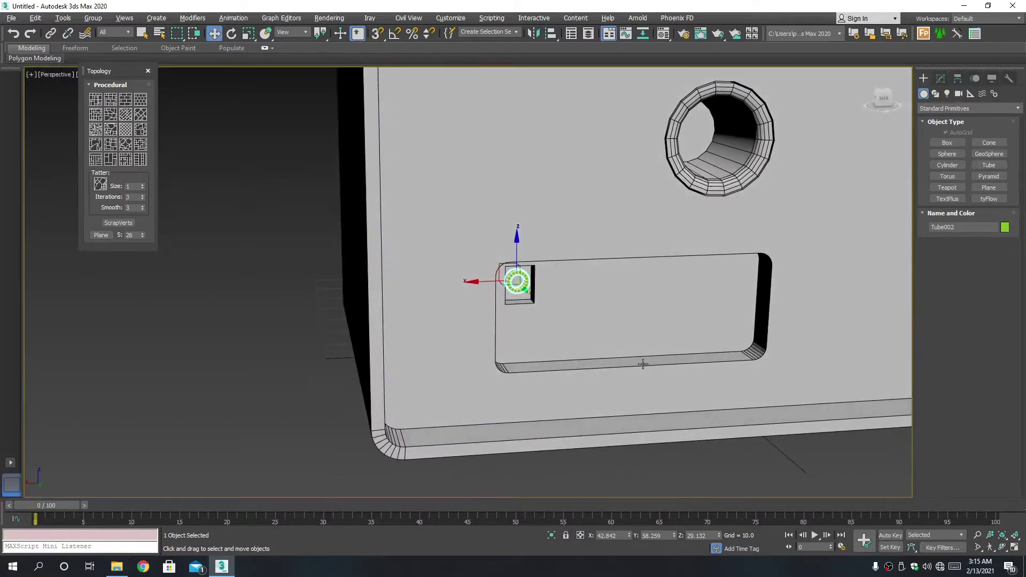
{"action": "key", "text": "w"}
{"action": "scroll", "coordinate": [516, 280], "scroll_direction": "up", "scroll_amount": 3}
{"action": "scroll", "coordinate": [531, 289], "scroll_direction": "up", "scroll_amount": 5}
{"action": "scroll", "coordinate": [513, 270], "scroll_direction": "up", "scroll_amount": 2}
{"action": "scroll", "coordinate": [505, 265], "scroll_direction": "up", "scroll_amount": 1}
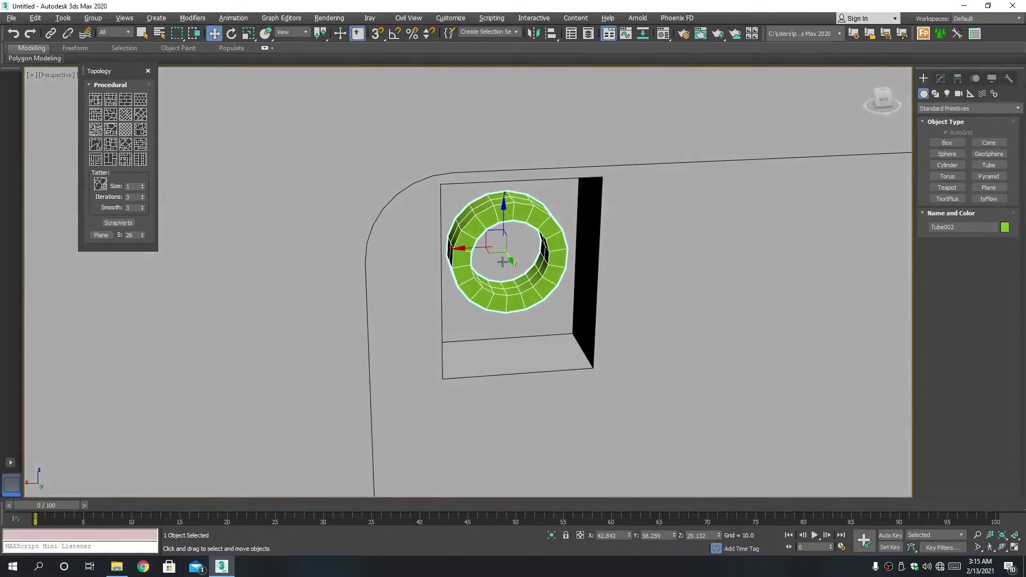
{"action": "mouse_move", "coordinate": [502, 265]}
{"action": "left_mouse_down"}
{"action": "mouse_move", "coordinate": [517, 267]}
{"action": "mouse_move", "coordinate": [512, 259]}
{"action": "left_mouse_up"}
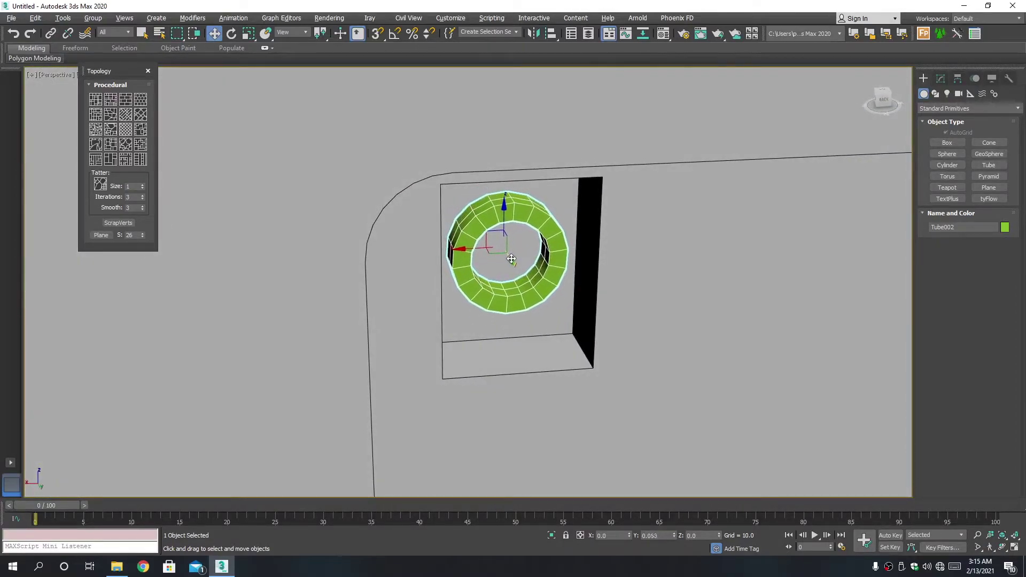
- Set the tube's height to 0.742 and its sides to 8
{"action": "left_click", "coordinate": [942, 80]}
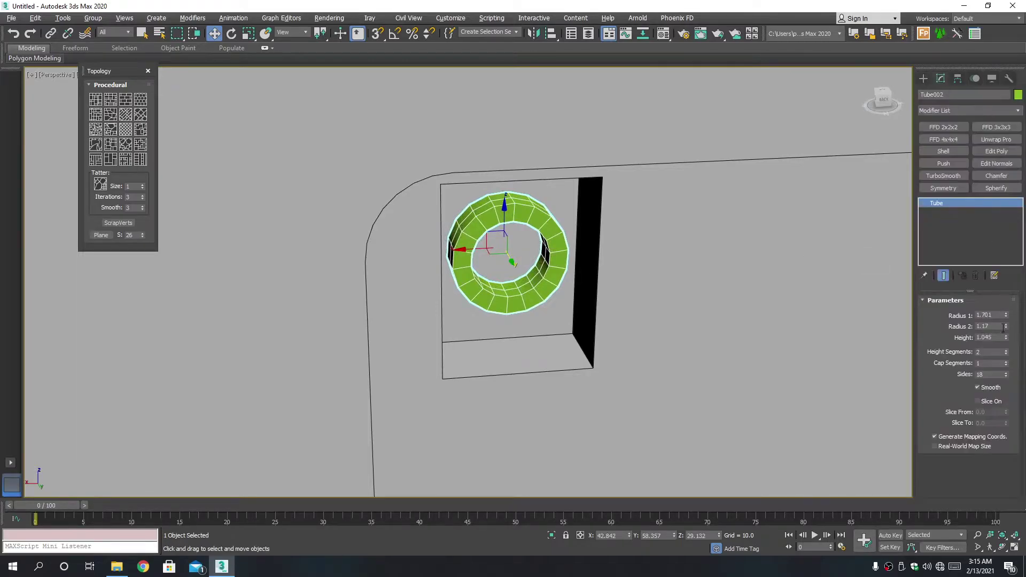
{"action": "left_click_drag", "start_coordinate": [1009, 341], "coordinate": [1007, 381]}
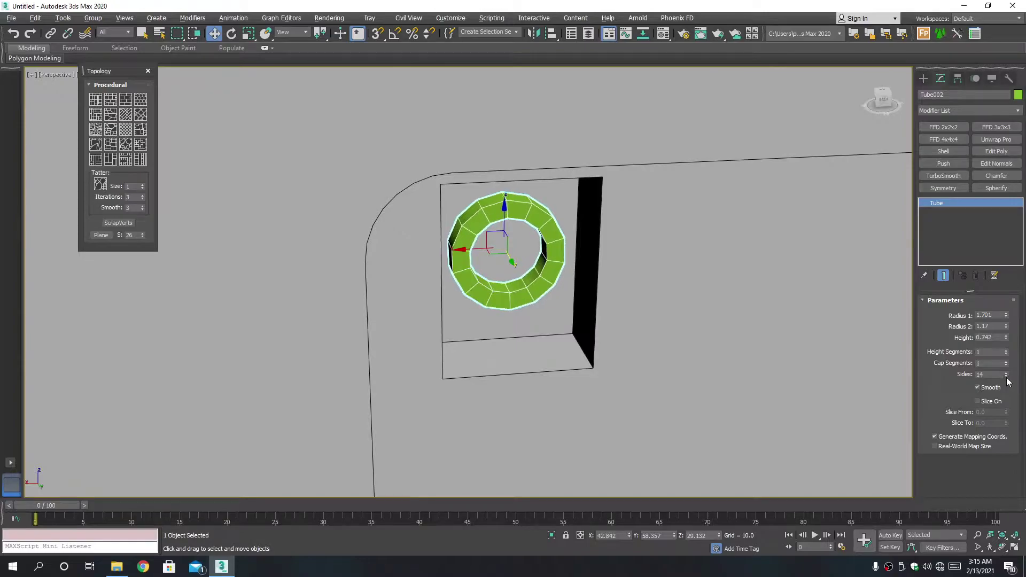
{"action": "left_click", "coordinate": [1006, 377]}
{"action": "left_click", "coordinate": [1006, 377]}
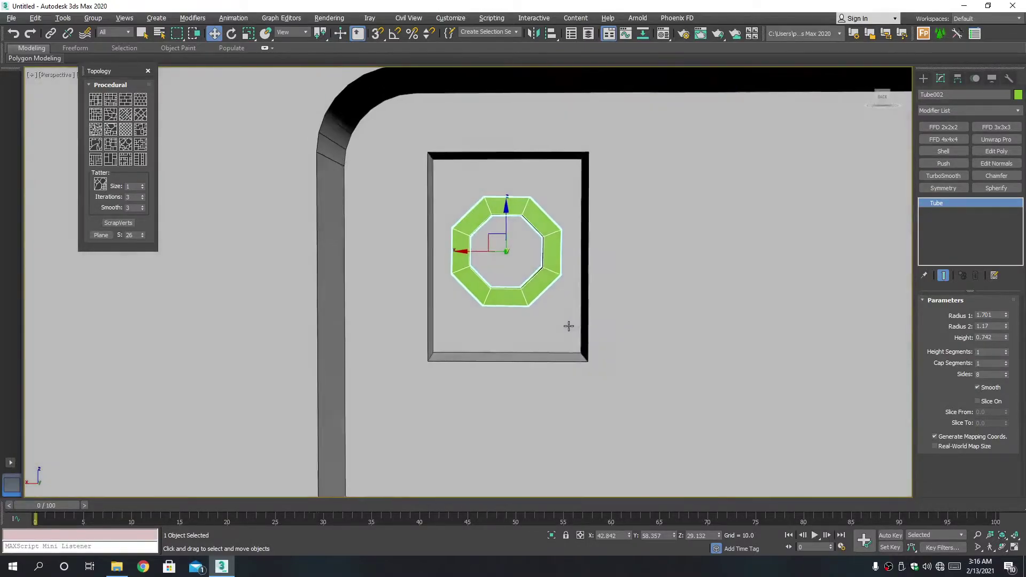
{"action": "scroll", "coordinate": [522, 269], "scroll_direction": "up", "scroll_amount": 5}
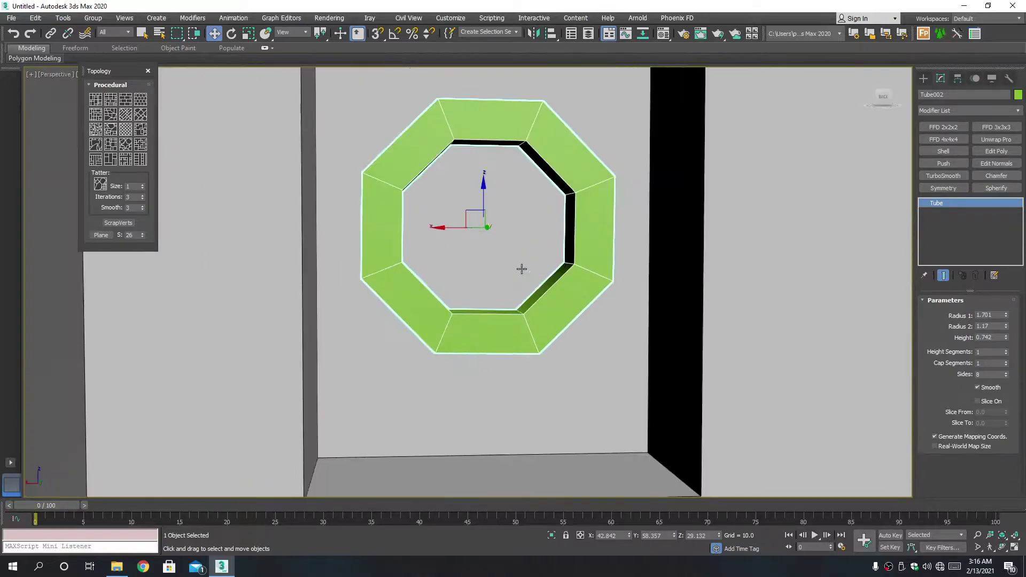
- Convert the octagonal Tube002 to an editable poly and orbit to check its depth
{"action": "right_click", "coordinate": [562, 301]}
{"action": "left_click", "coordinate": [695, 425]}
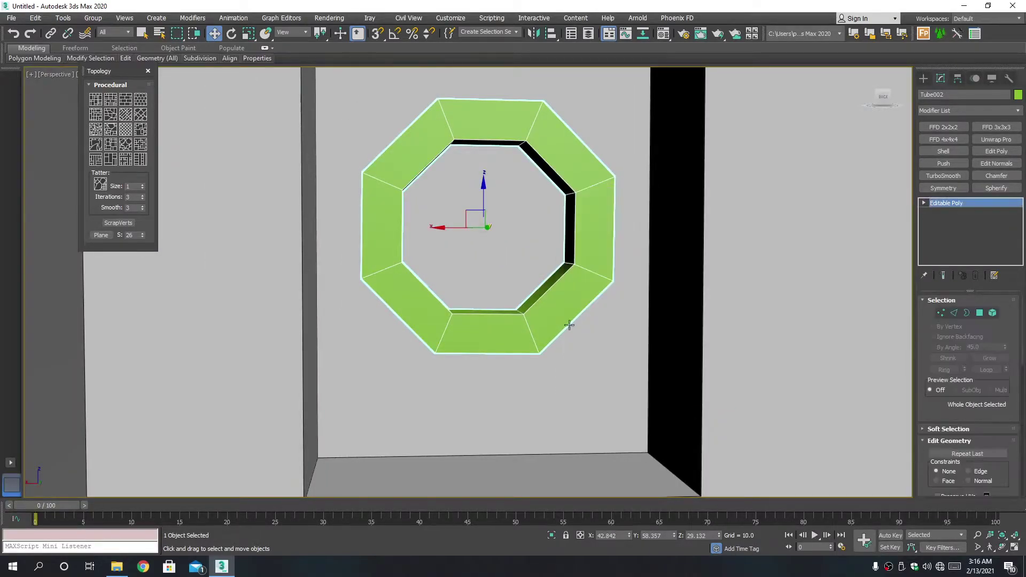
{"action": "scroll", "coordinate": [570, 325], "scroll_direction": "down", "scroll_amount": 5}
{"action": "scroll", "coordinate": [527, 256], "scroll_direction": "up", "scroll_amount": 1}
{"action": "scroll", "coordinate": [528, 255], "scroll_direction": "up", "scroll_amount": 1}
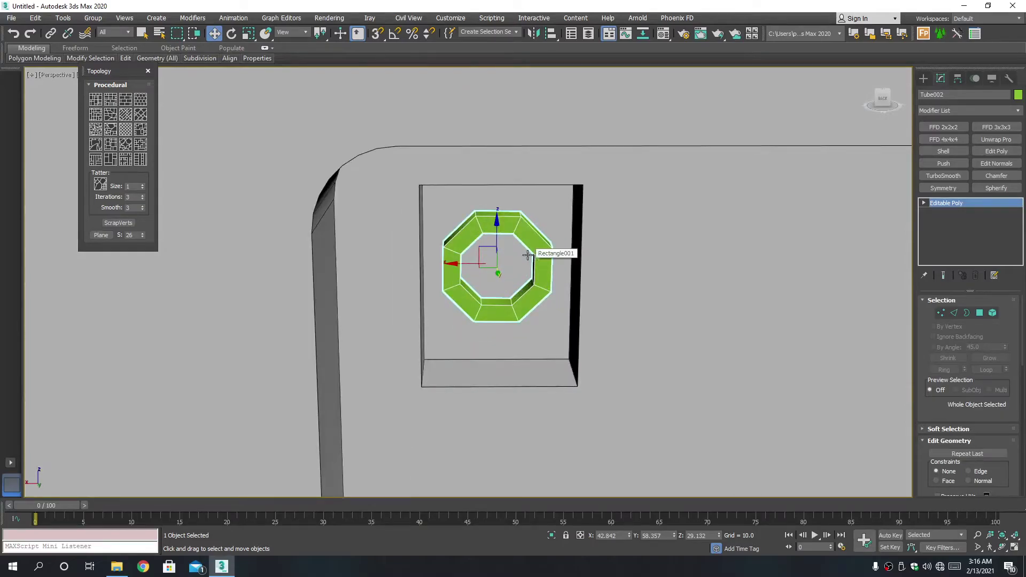
{"action": "middle_click_drag", "start_coordinate": [528, 256], "coordinate": [531, 281], "text": "alt"}
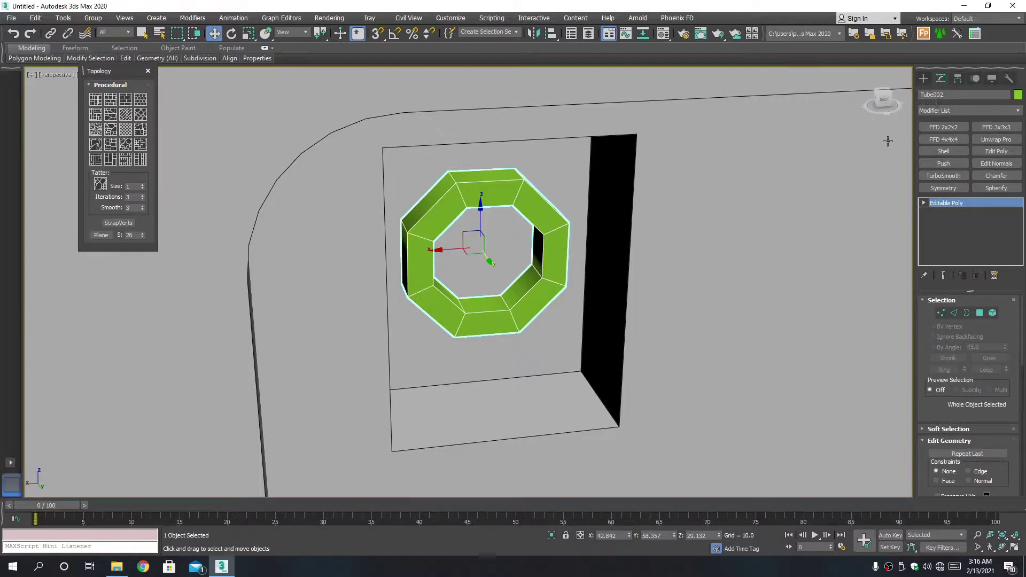
- Draw a first tapered cone at the tube centre in the Back view, then delete it
{"action": "left_click", "coordinate": [924, 78]}
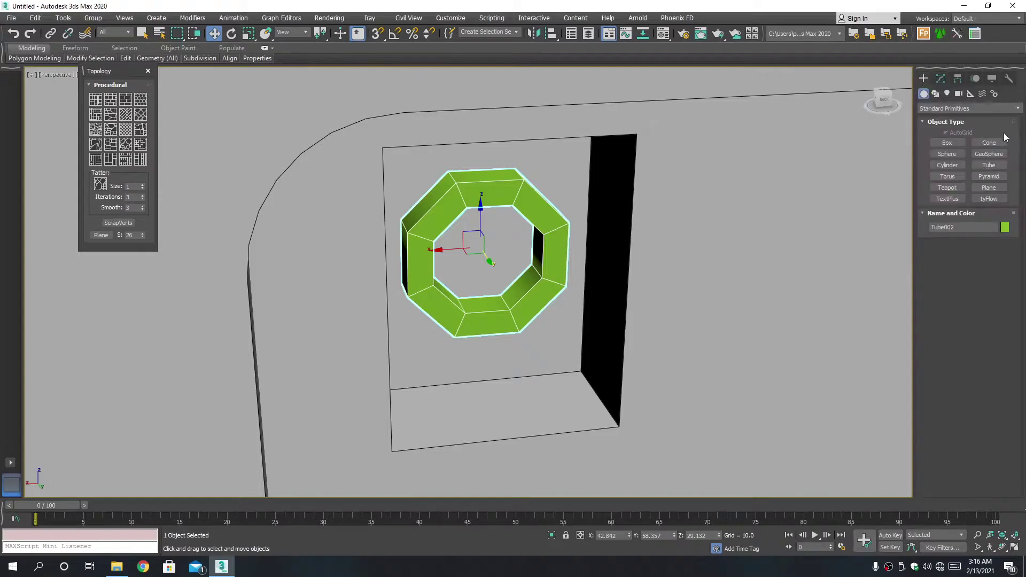
{"action": "left_click", "coordinate": [989, 142]}
{"action": "key", "text": "alt+w"}
{"action": "key", "text": "alt+w"}
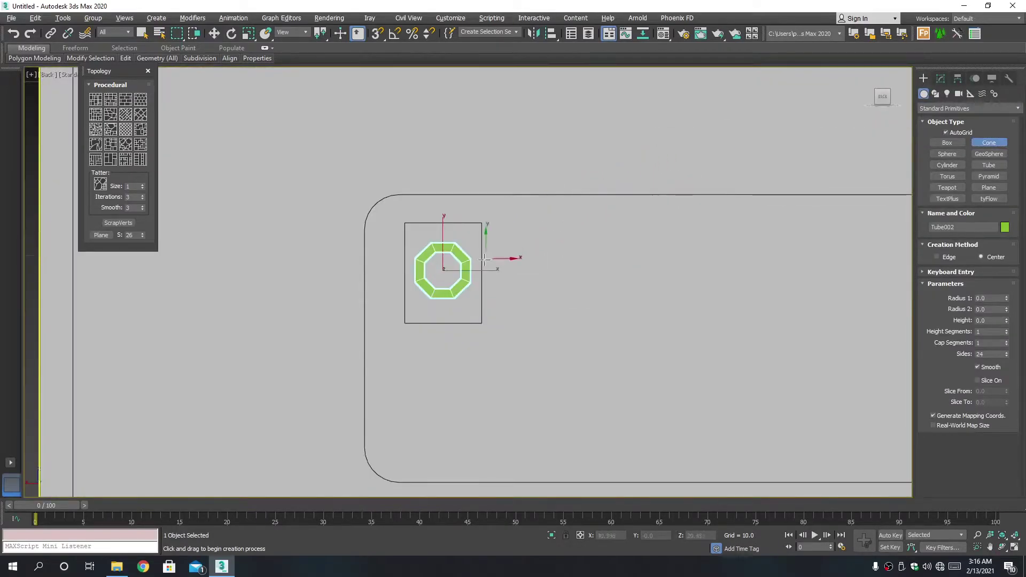
{"action": "scroll", "coordinate": [409, 278], "scroll_direction": "up", "scroll_amount": 4}
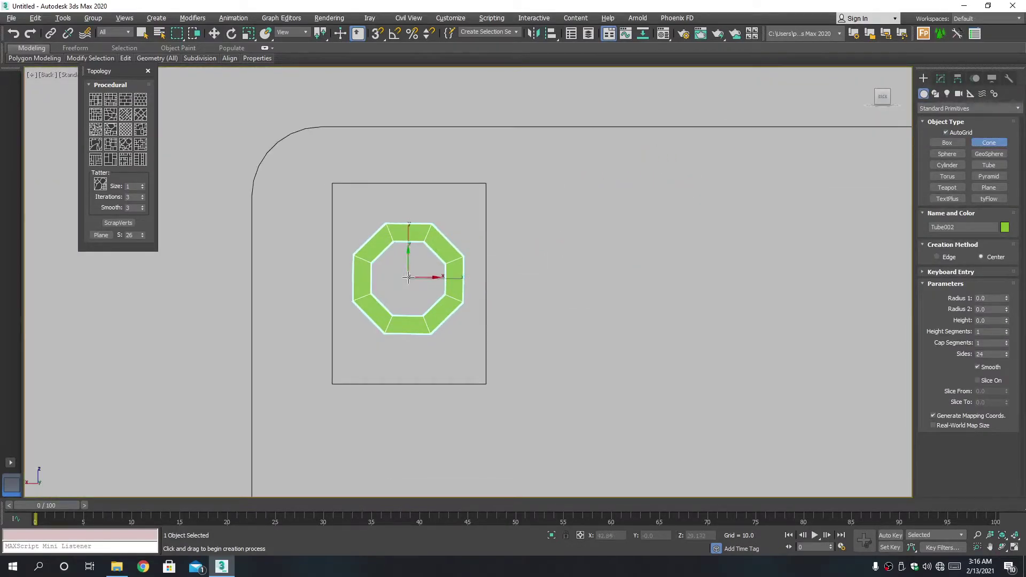
{"action": "left_click_drag", "start_coordinate": [409, 277], "coordinate": [422, 277]}
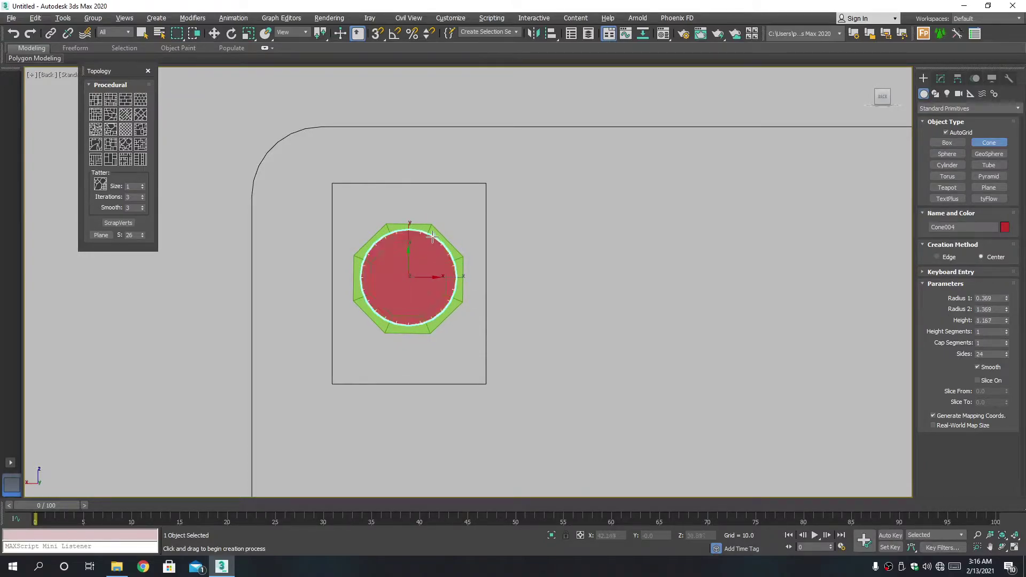
{"action": "left_click", "coordinate": [432, 236]}
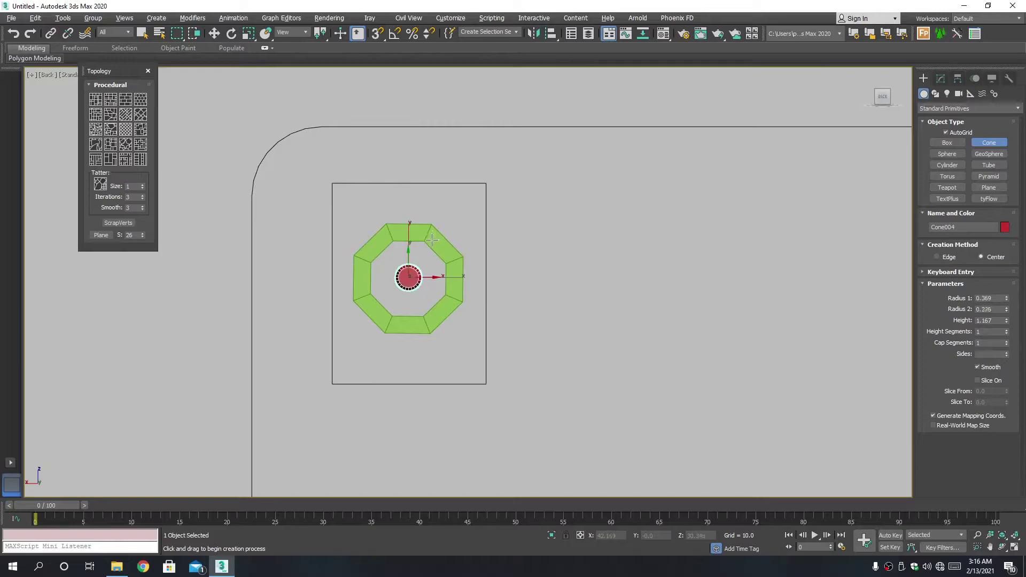
{"action": "key", "text": "w"}
{"action": "key", "text": "alt+w"}
{"action": "key", "text": "alt+w"}
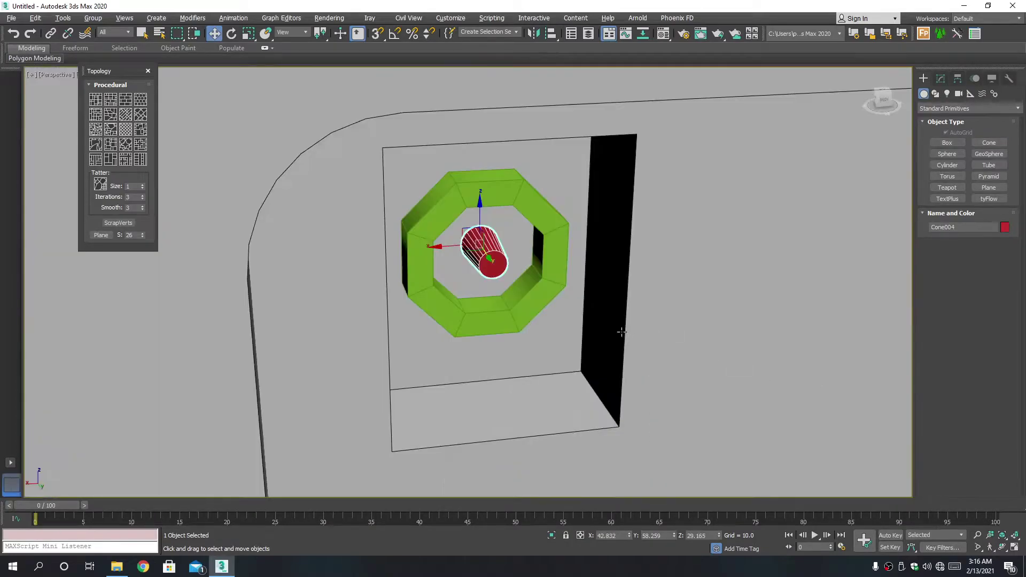
{"action": "key", "text": "Delete"}
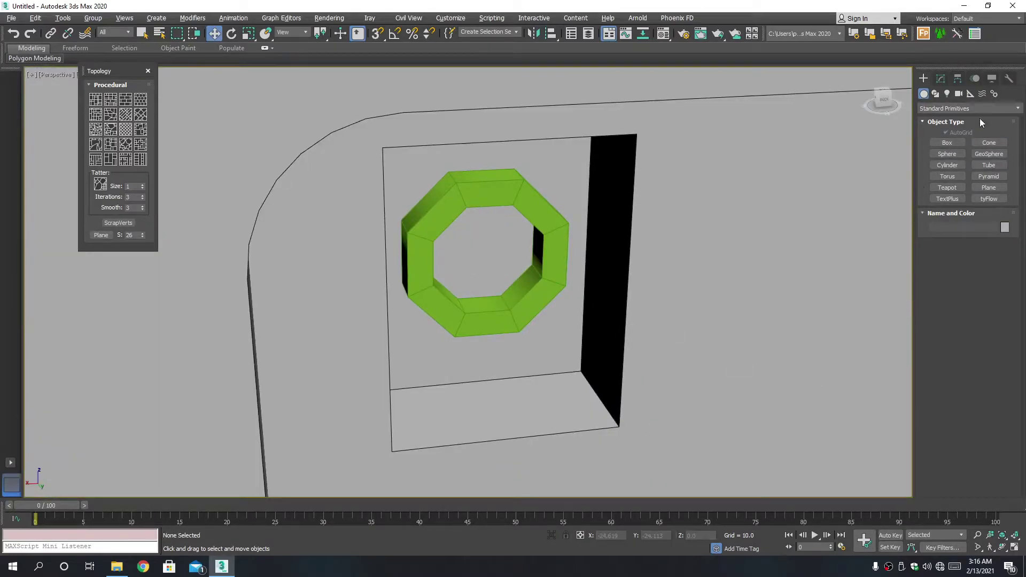
- Redraw the tapered cone Cone004 around the octagonal tube's centre in the Back view
{"action": "left_click", "coordinate": [989, 143]}
{"action": "key", "text": "alt+w"}
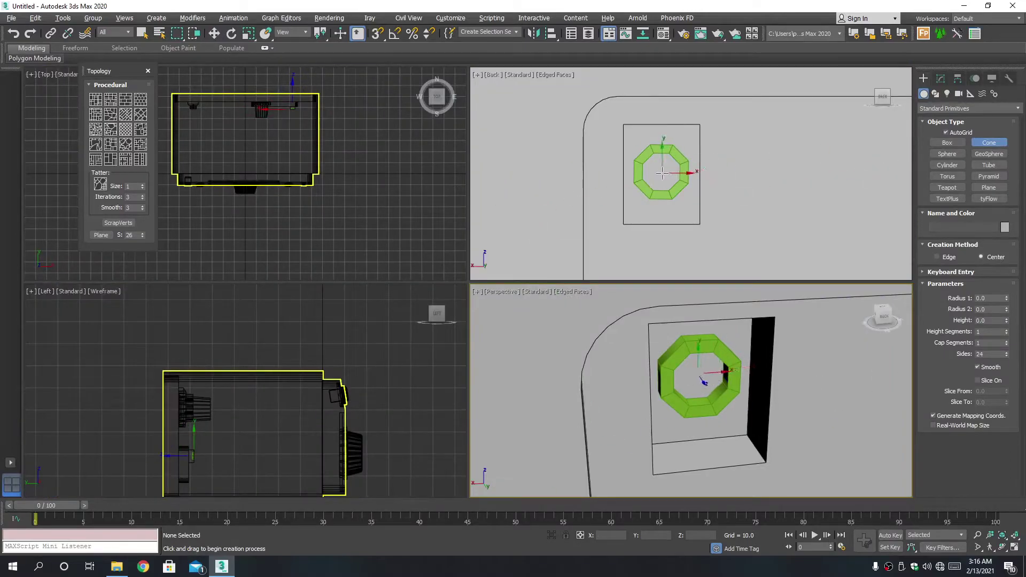
{"action": "left_click_drag", "start_coordinate": [662, 171], "coordinate": [666, 170]}
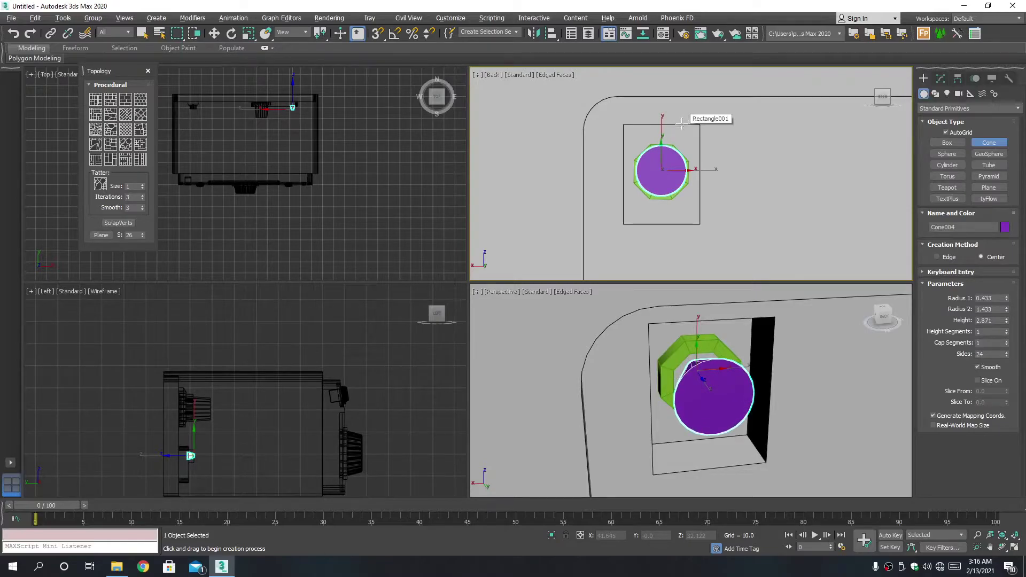
{"action": "right_click", "coordinate": [663, 171]}
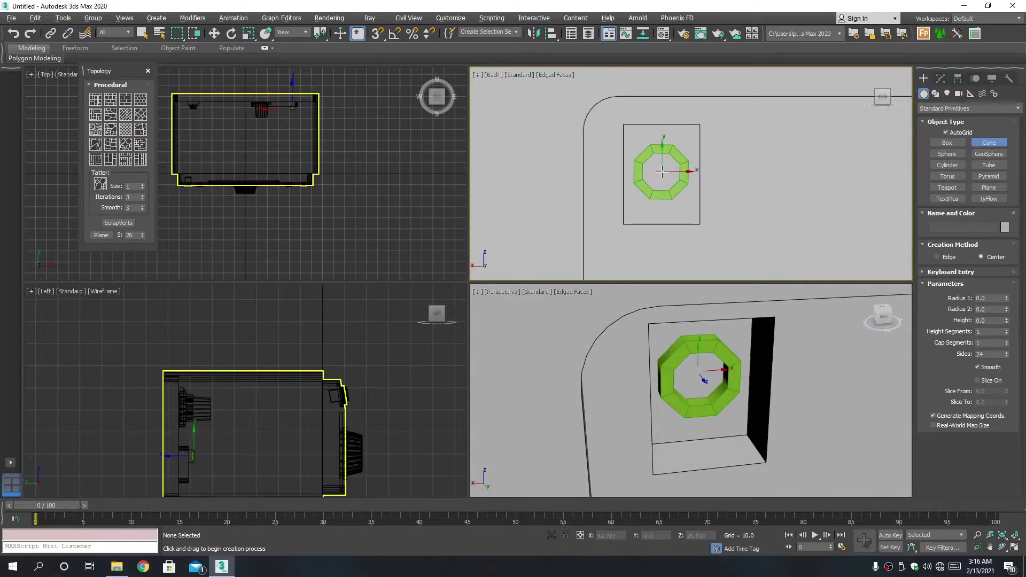
{"action": "left_click_drag", "start_coordinate": [663, 171], "coordinate": [684, 157]}
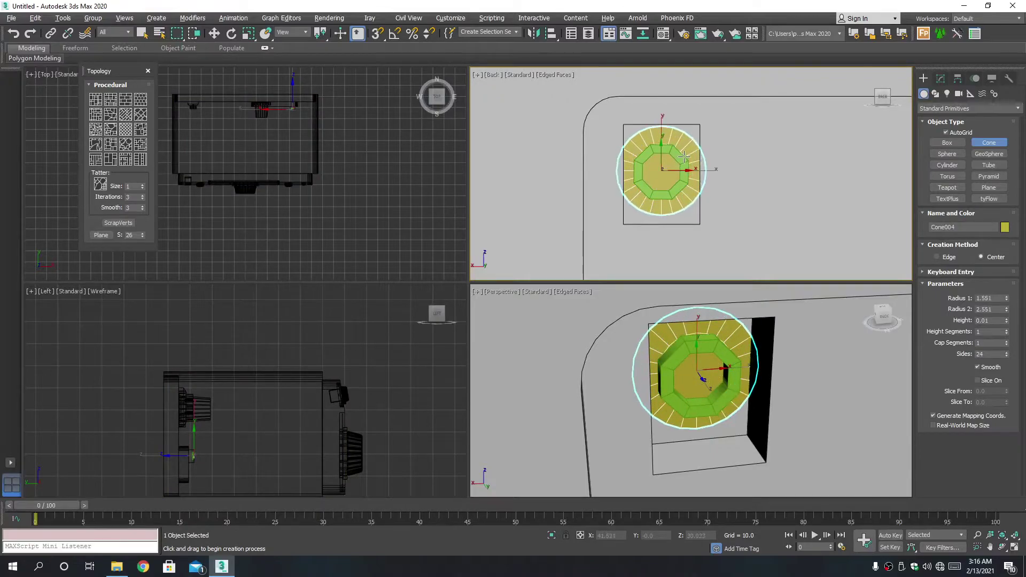
{"action": "left_click", "coordinate": [683, 151]}
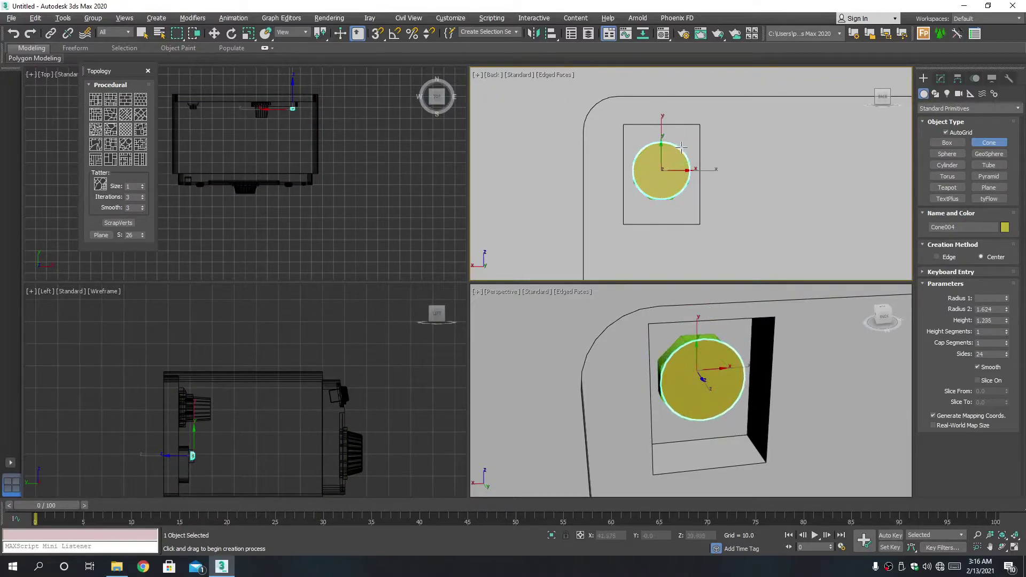
{"action": "left_click", "coordinate": [682, 143]}
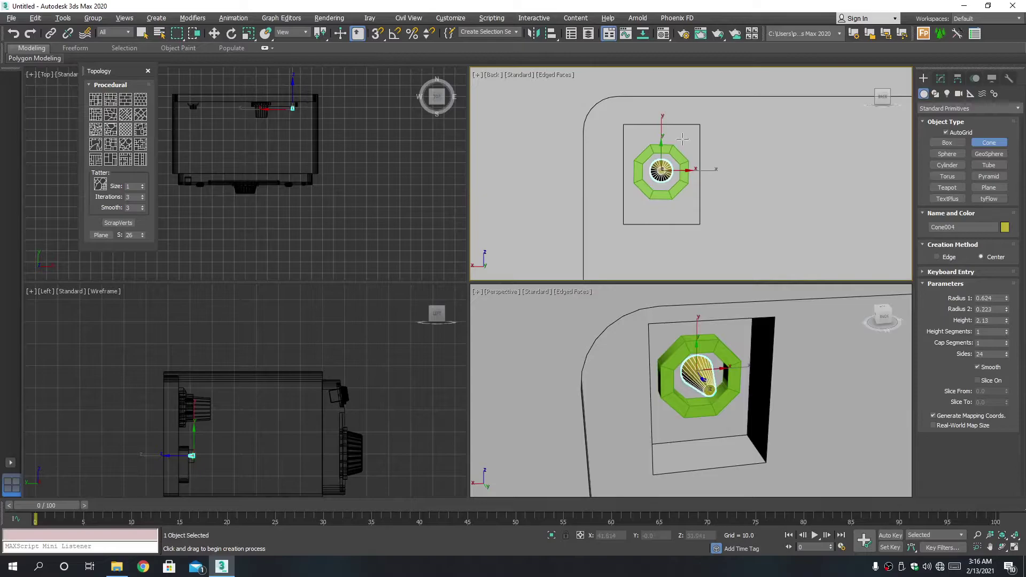
{"action": "key", "text": "w"}
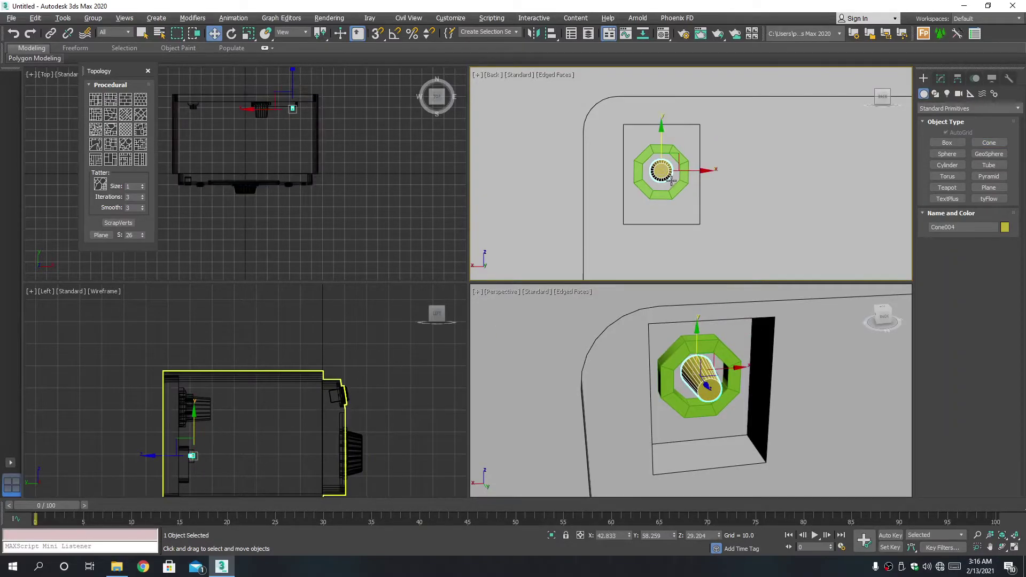
{"action": "key", "text": "alt+w"}
{"action": "scroll", "coordinate": [461, 251], "scroll_direction": "up", "scroll_amount": 3}
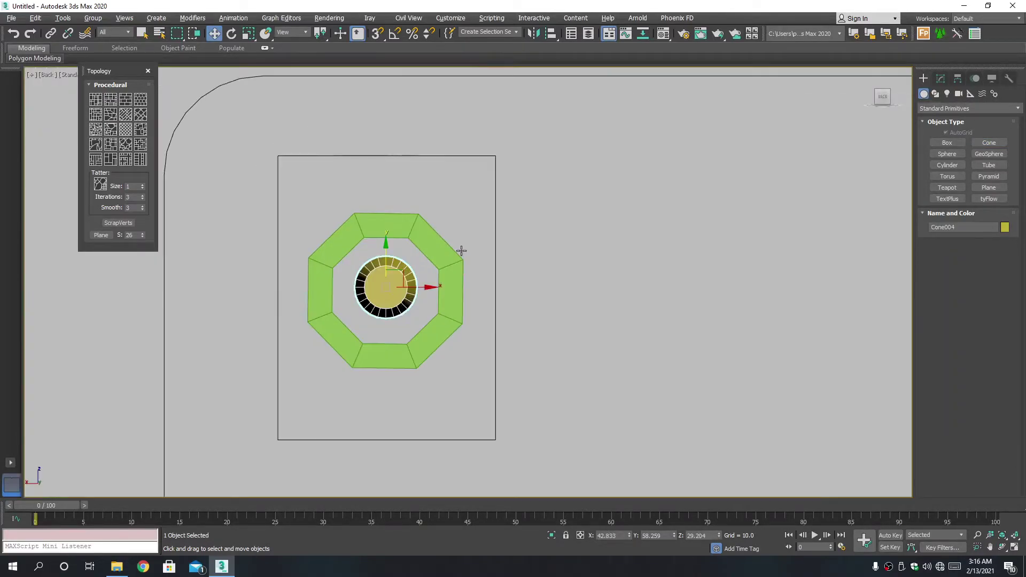
- Set the cone's Radius 1 to 1.284 and Radius 2 to 0.419
{"action": "left_click", "coordinate": [941, 79]}
{"action": "left_click_drag", "start_coordinate": [1007, 326], "coordinate": [1005, 278]}
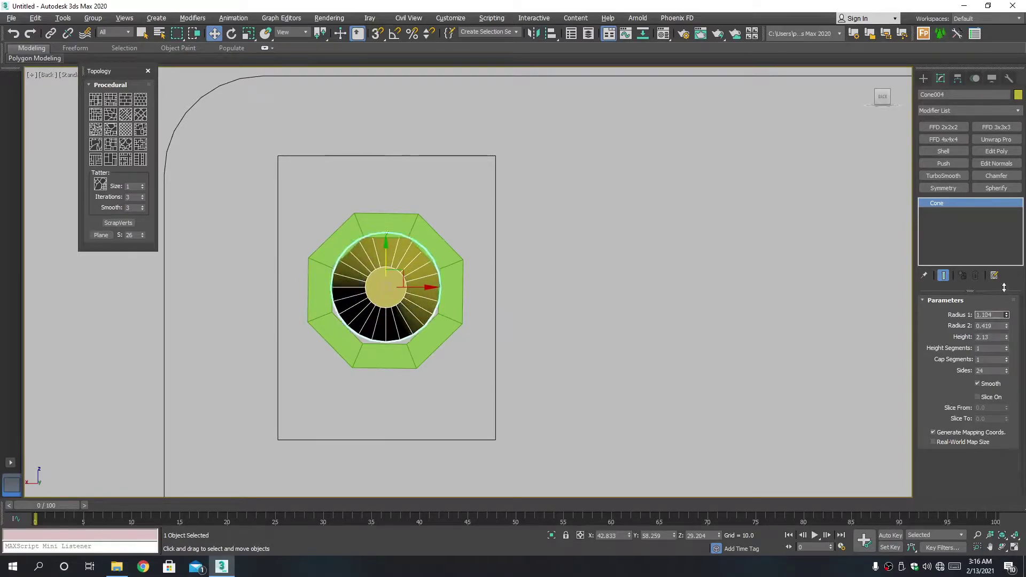
{"action": "key", "text": "alt+w"}
{"action": "key", "text": "alt+w"}
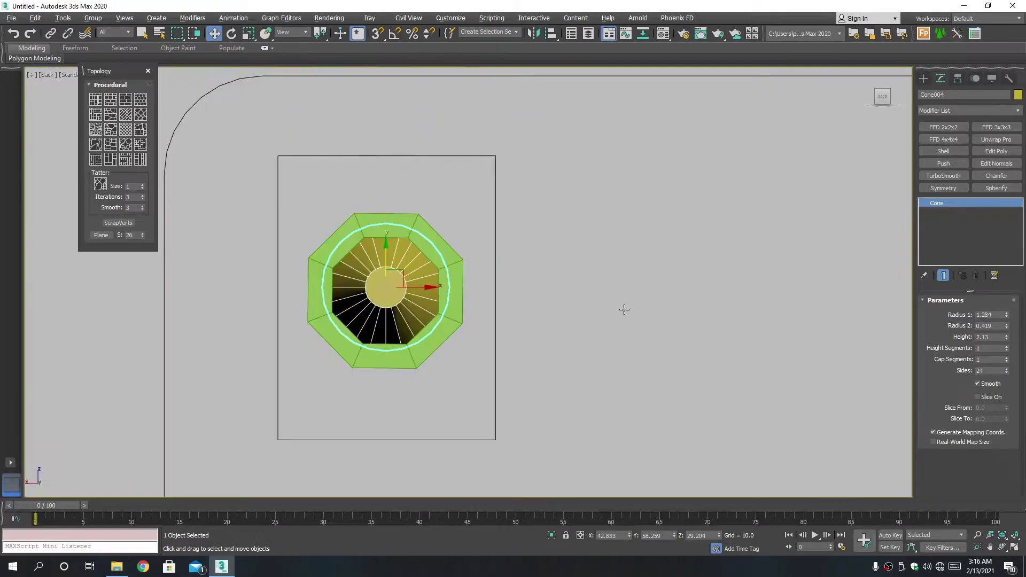
{"action": "middle_click_drag", "start_coordinate": [624, 307], "coordinate": [586, 313], "text": "alt"}
- Move the cone into the wall recess, centred inside the octagonal ring
{"action": "left_click_drag", "start_coordinate": [379, 287], "coordinate": [393, 291]}
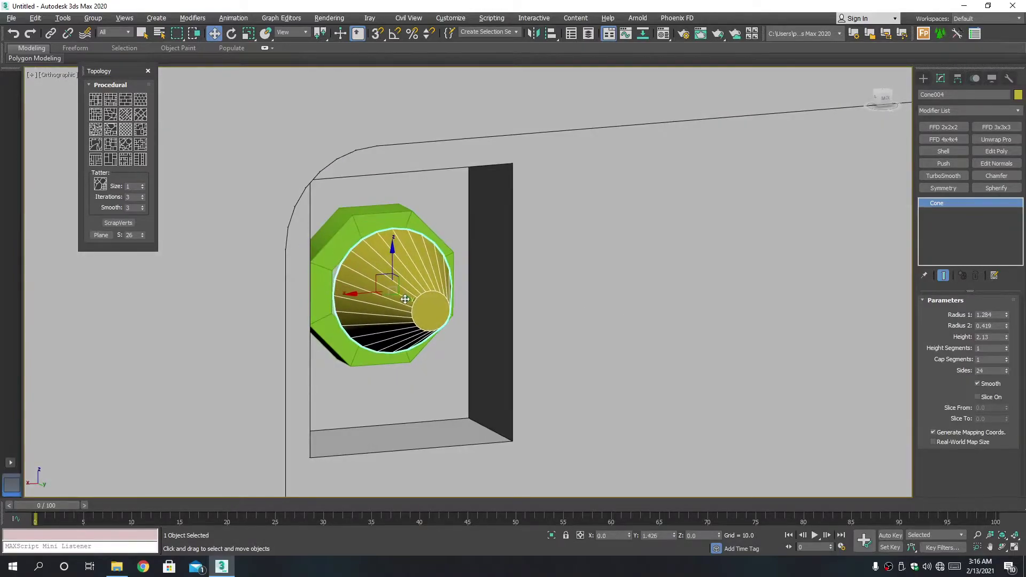
{"action": "middle_click_drag", "start_coordinate": [406, 302], "coordinate": [428, 299], "text": "alt"}
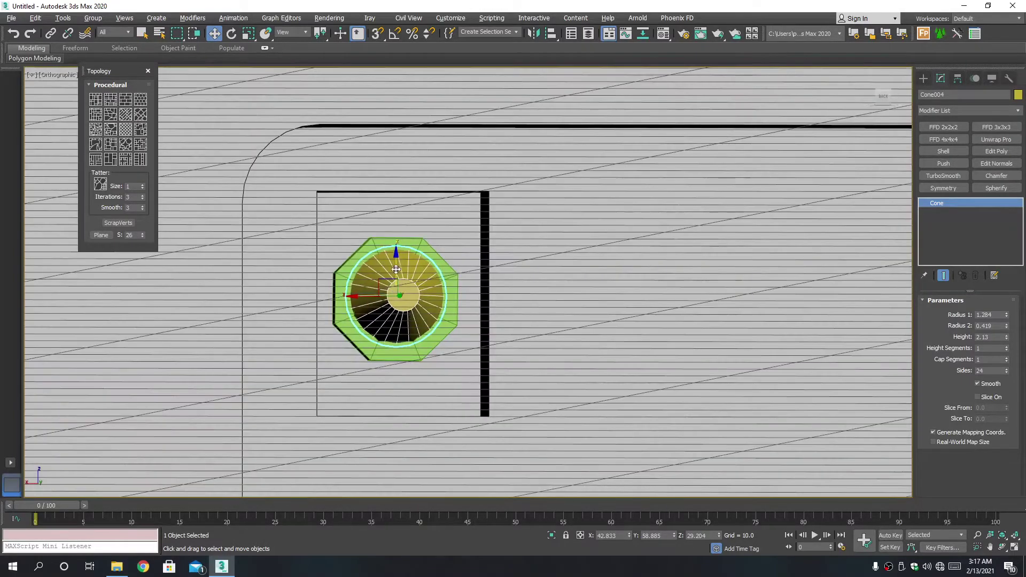
{"action": "key", "text": "alt+w"}
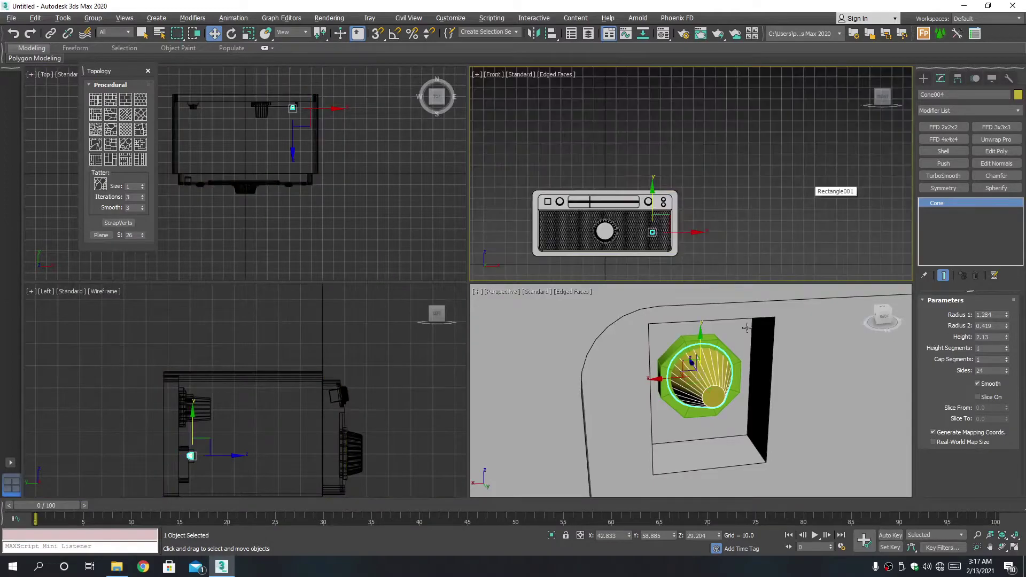
{"action": "key", "text": "alt+w"}
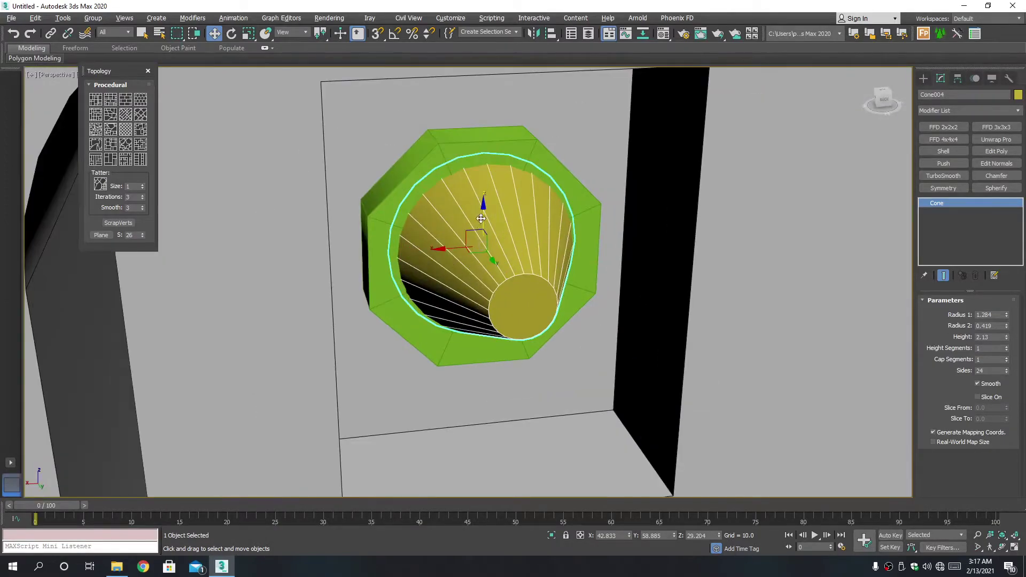
{"action": "left_click_drag", "start_coordinate": [498, 269], "coordinate": [499, 265]}
{"action": "mouse_move", "coordinate": [499, 266]}
{"action": "middle_mouse_down", "text": "alt"}
{"action": "mouse_move", "coordinate": [525, 238]}
{"action": "mouse_move", "coordinate": [523, 249]}
{"action": "middle_mouse_up", "text": "alt"}
{"action": "scroll", "coordinate": [523, 236], "scroll_direction": "up", "scroll_amount": 2}
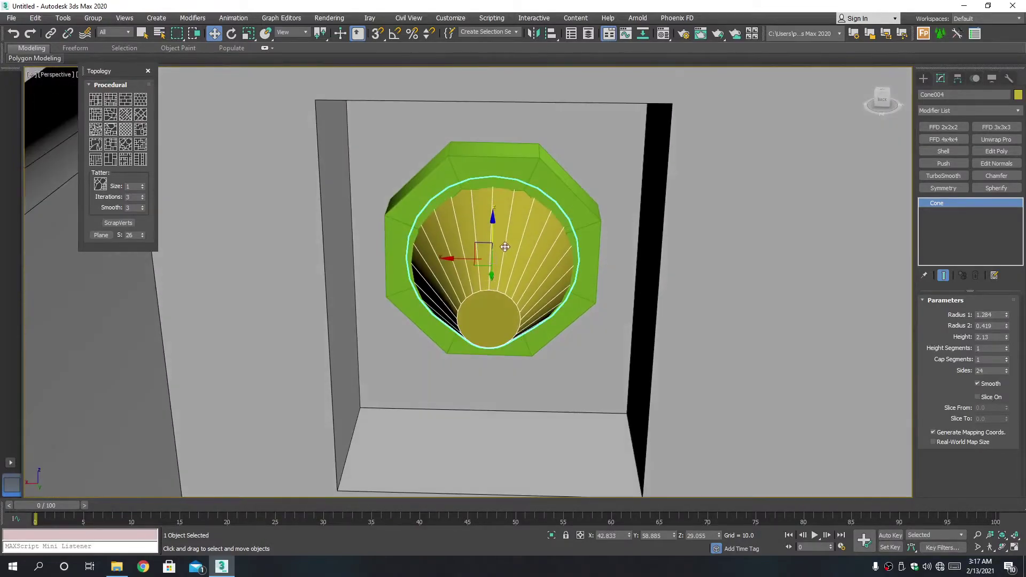
{"action": "left_click_drag", "start_coordinate": [493, 266], "coordinate": [495, 271]}
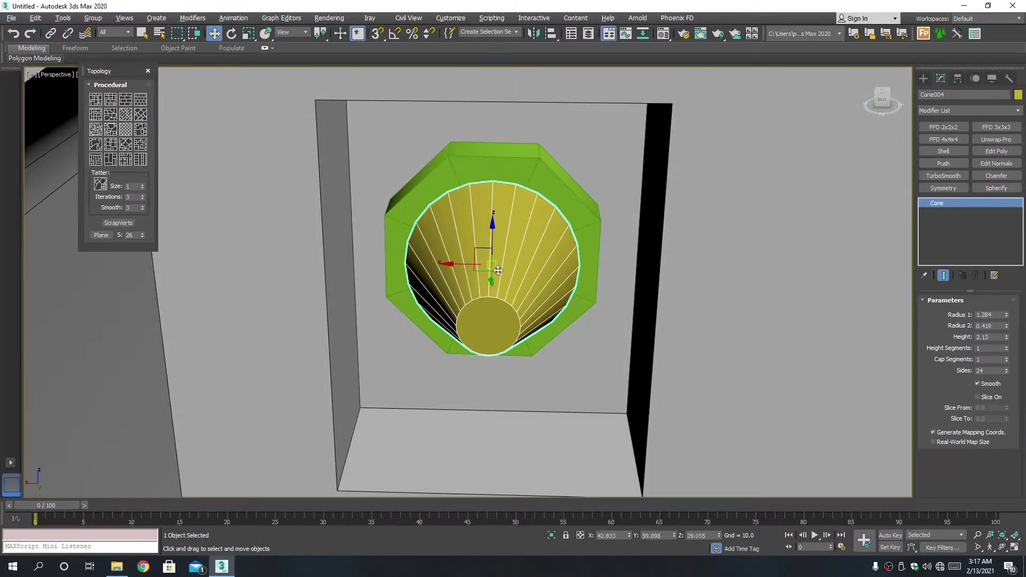
{"action": "middle_click_drag", "start_coordinate": [498, 270], "coordinate": [505, 286], "text": "alt"}
{"action": "right_click", "coordinate": [505, 286]}
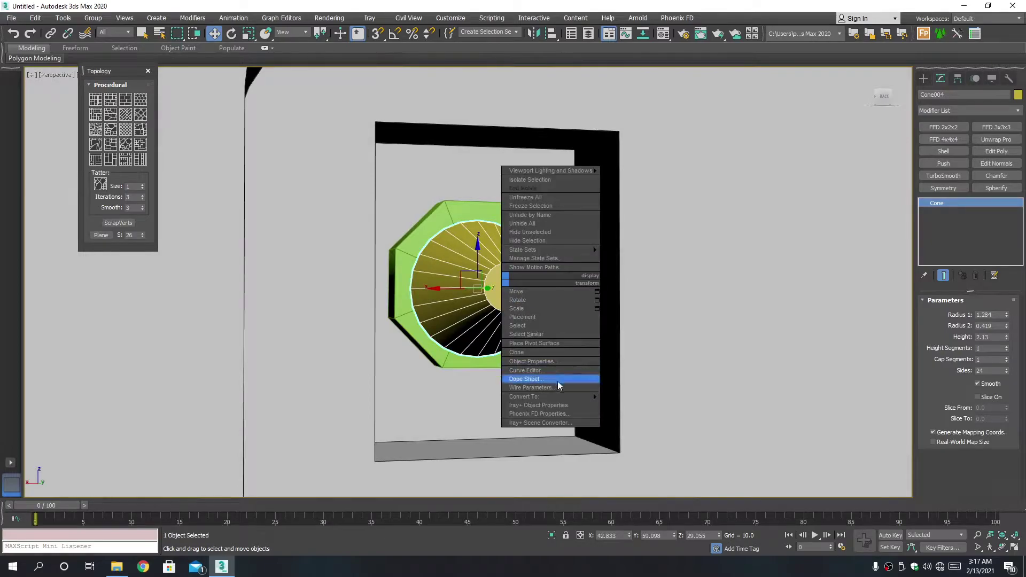
- Convert the cone to Editable Poly and connect a new edge loop across its radial edge ring
{"action": "mouse_move", "coordinate": [524, 396]}
{"action": "left_click", "coordinate": [654, 408]}
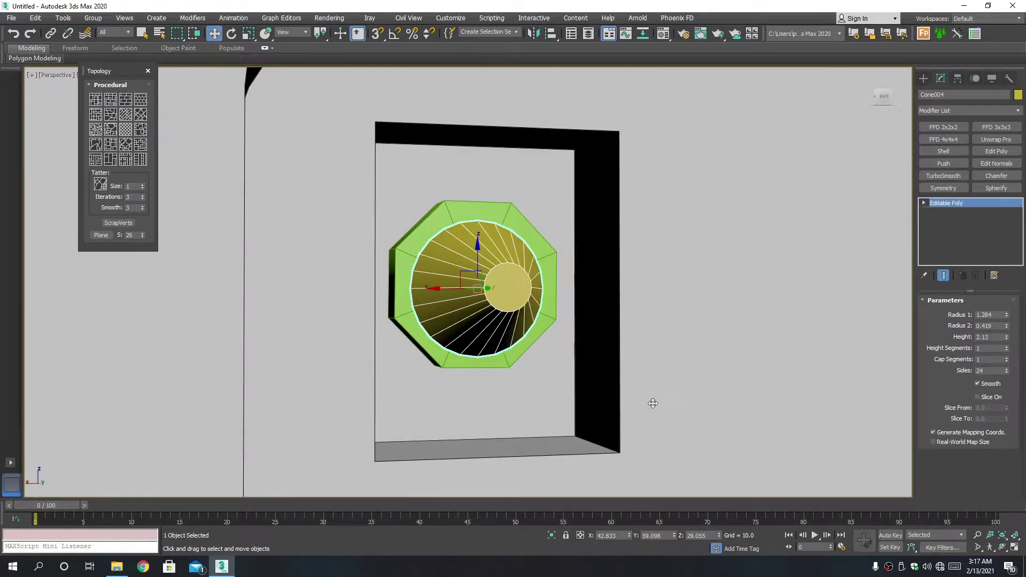
{"action": "left_click", "coordinate": [463, 256]}
{"action": "key", "text": "alt+r"}
{"action": "scroll", "coordinate": [956, 437], "scroll_direction": "down", "scroll_amount": 3}
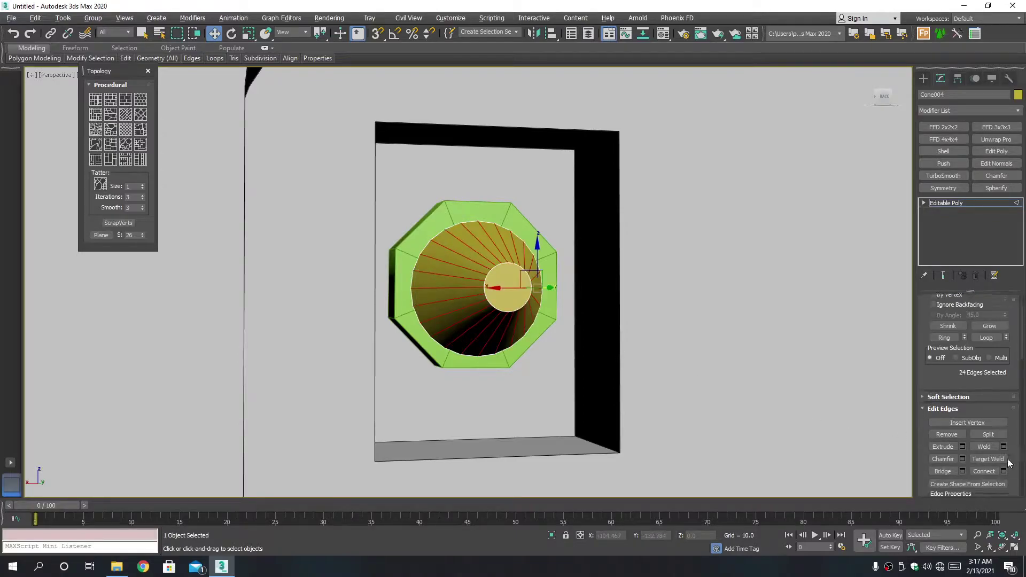
{"action": "left_click", "coordinate": [1004, 455]}
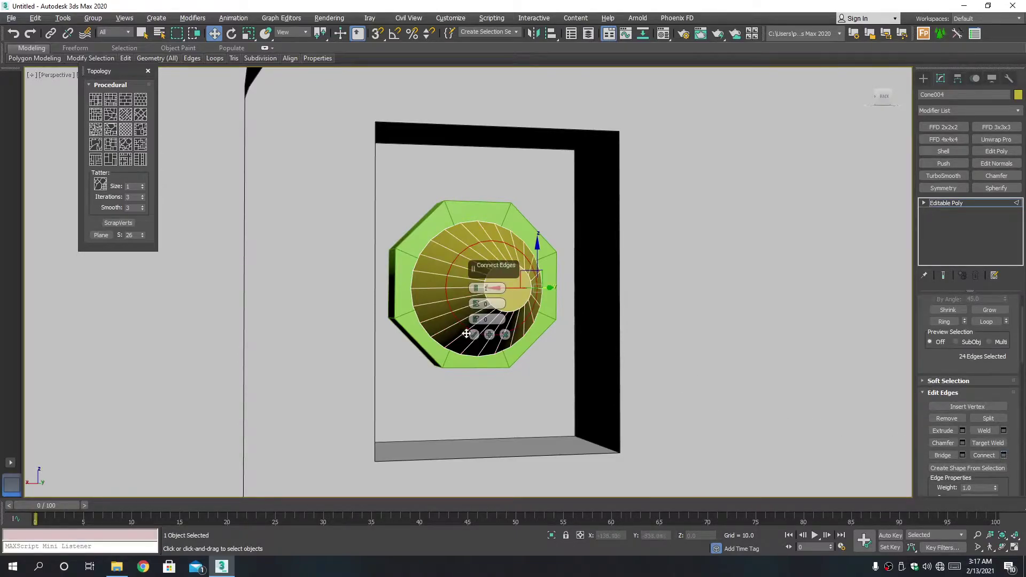
{"action": "left_click_drag", "start_coordinate": [474, 326], "coordinate": [478, 278]}
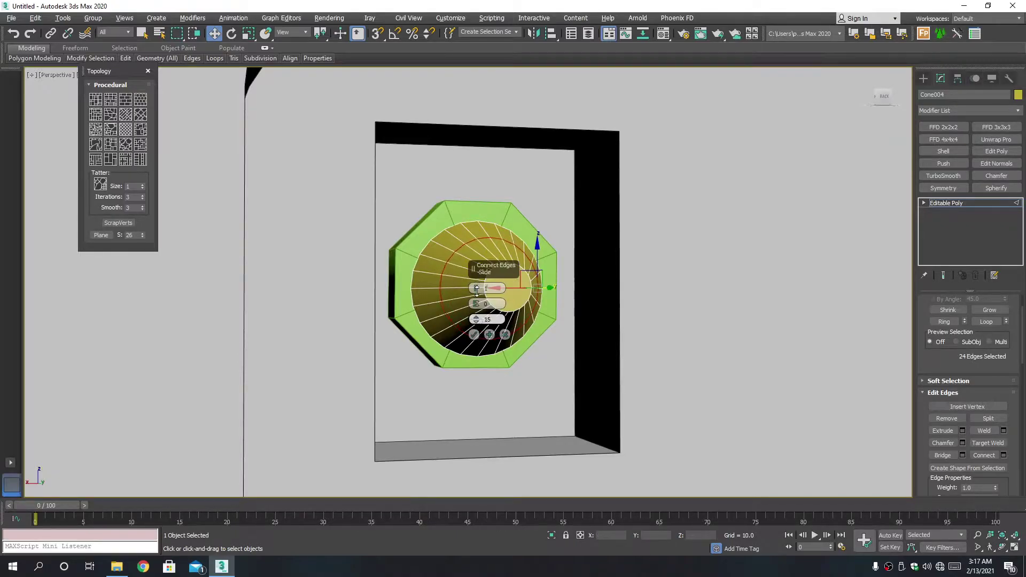
{"action": "left_click_drag", "start_coordinate": [477, 278], "coordinate": [475, 336]}
{"action": "left_click", "coordinate": [474, 335]}
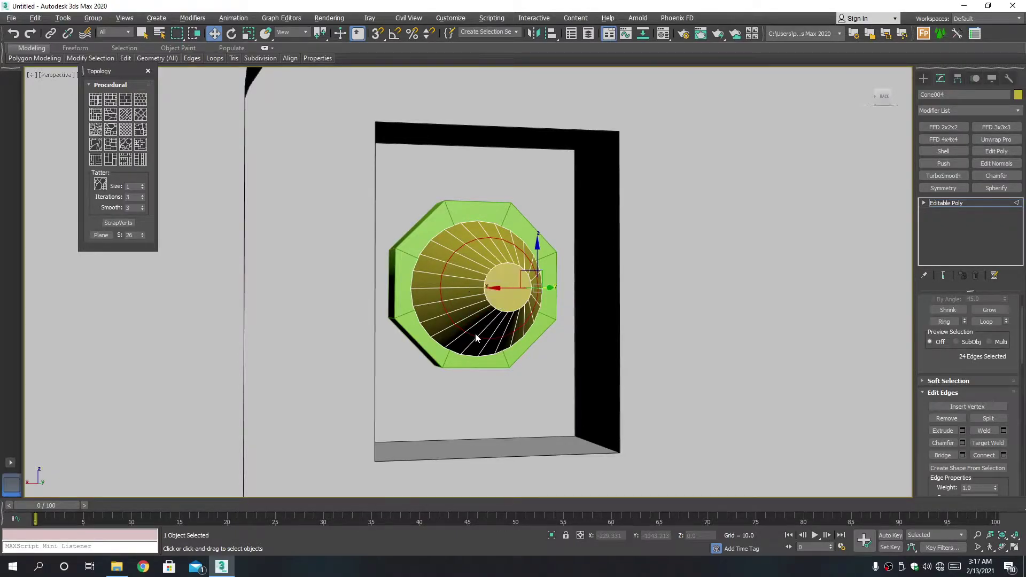
- Chamfer the selected inner edge ring narrowly, about 0.3
{"action": "left_click", "coordinate": [963, 444]}
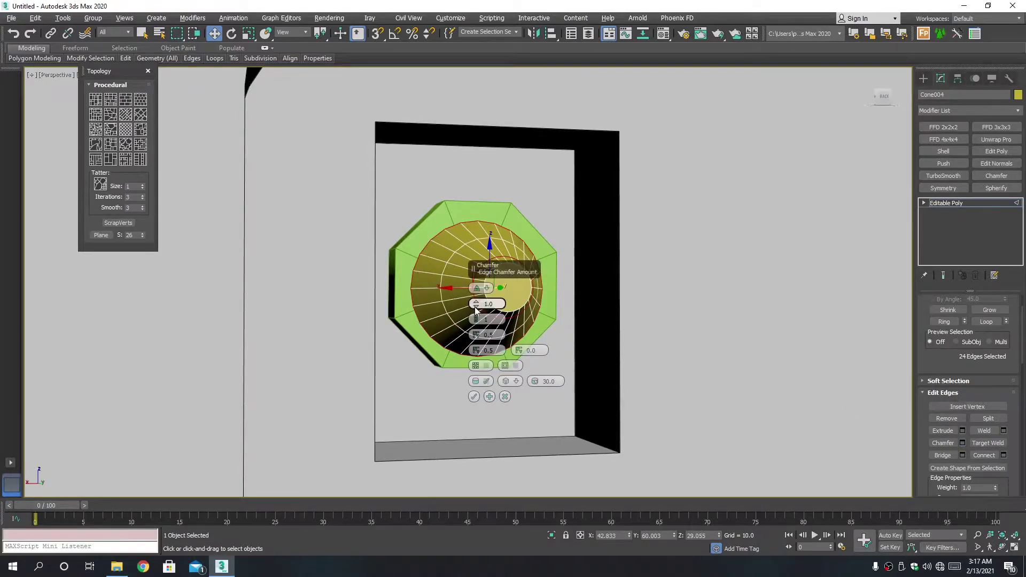
{"action": "left_click_drag", "start_coordinate": [477, 304], "coordinate": [479, 309]}
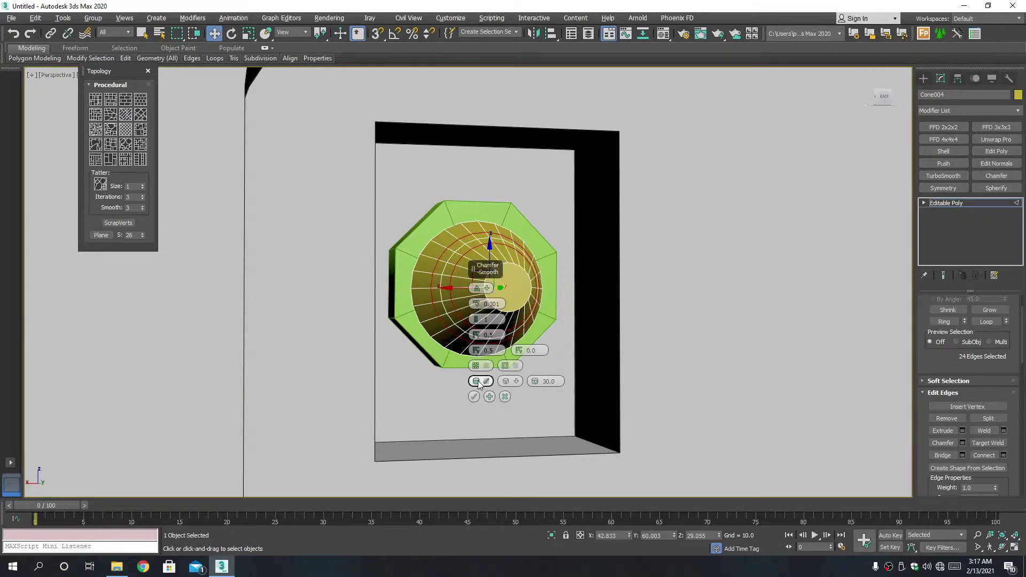
{"action": "left_click", "coordinate": [474, 396]}
{"action": "scroll", "coordinate": [488, 306], "scroll_direction": "up", "scroll_amount": 2}
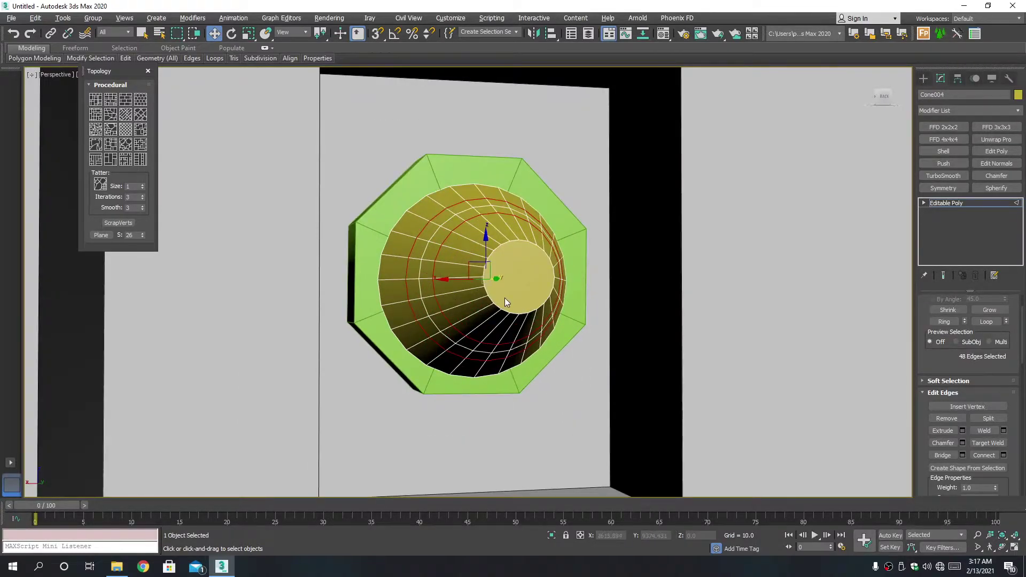
- Scale the cone's cap border edges up into a wide knob face
{"action": "key", "text": "4"}
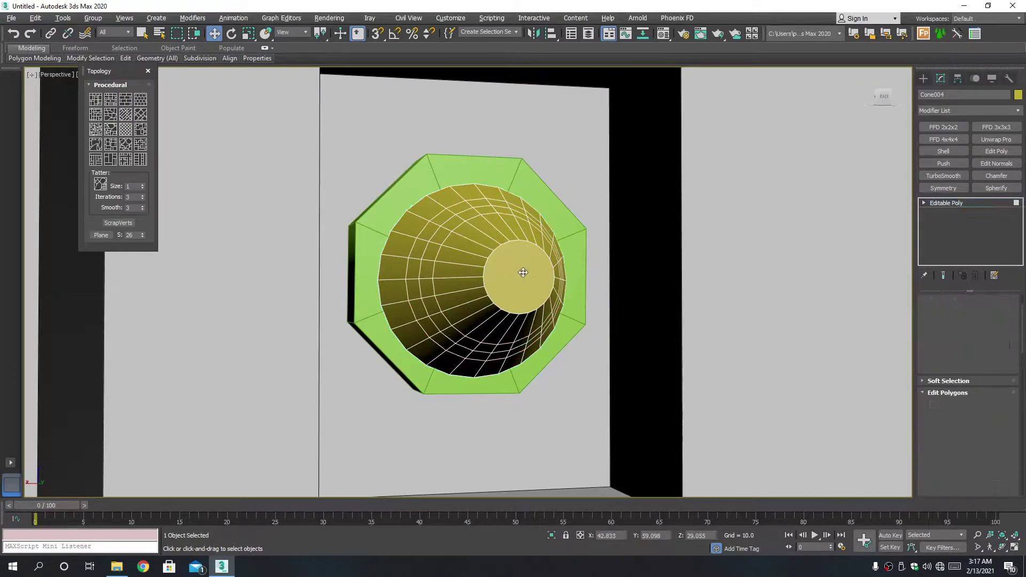
{"action": "left_click", "coordinate": [520, 273]}
{"action": "scroll", "coordinate": [961, 324], "scroll_direction": "up", "scroll_amount": 2}
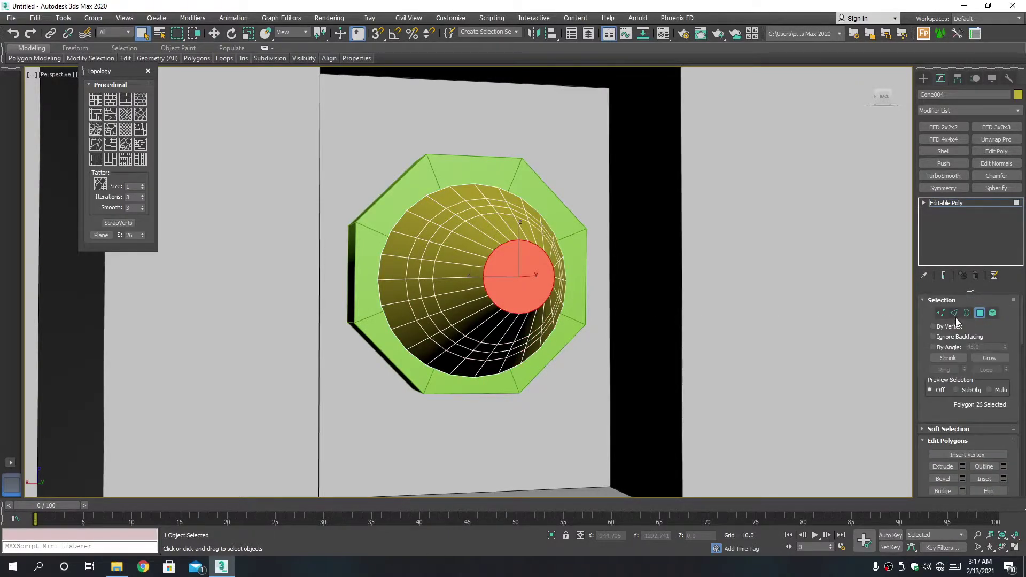
{"action": "left_click", "coordinate": [955, 314], "text": "ctrl"}
{"action": "key", "text": "r"}
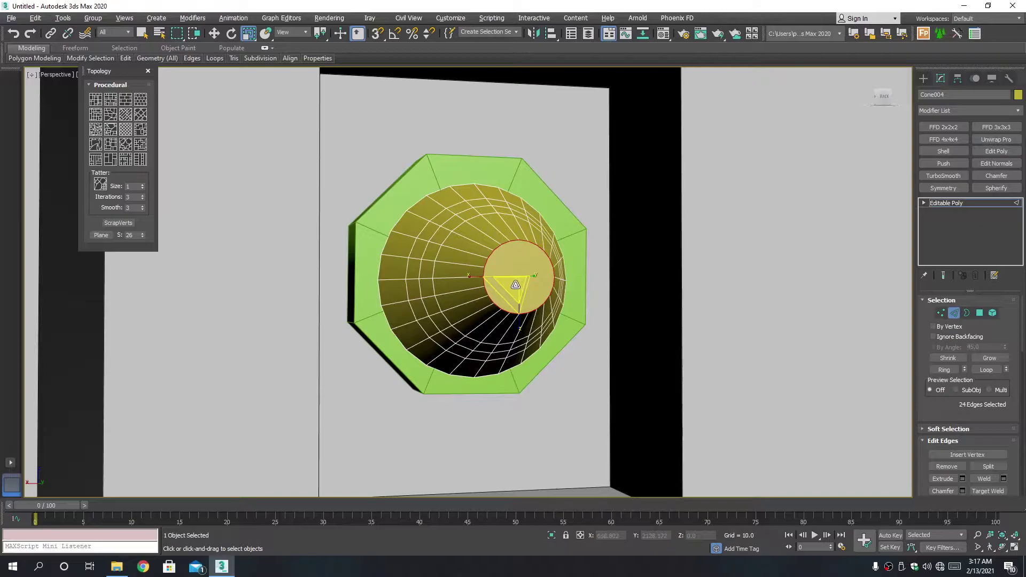
{"action": "left_click_drag", "start_coordinate": [515, 284], "coordinate": [529, 230]}
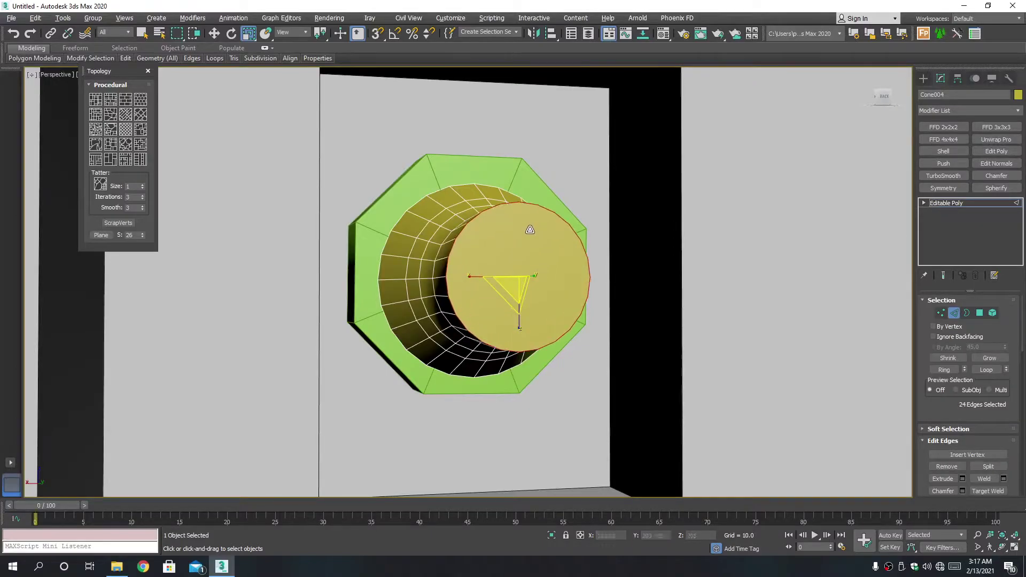
{"action": "middle_click_drag", "start_coordinate": [530, 230], "coordinate": [517, 270], "text": "alt"}
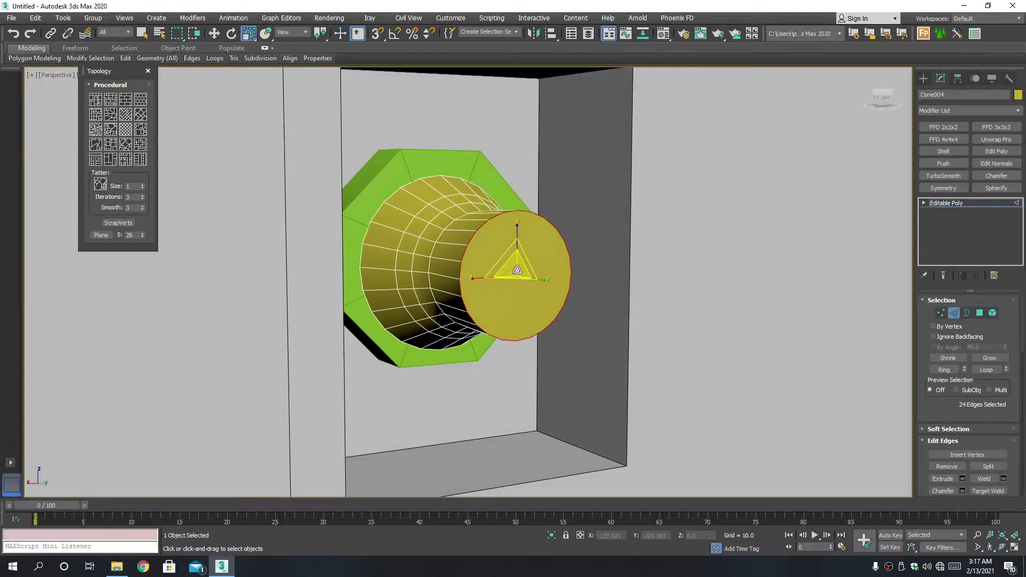
{"action": "left_click_drag", "start_coordinate": [517, 270], "coordinate": [518, 262]}
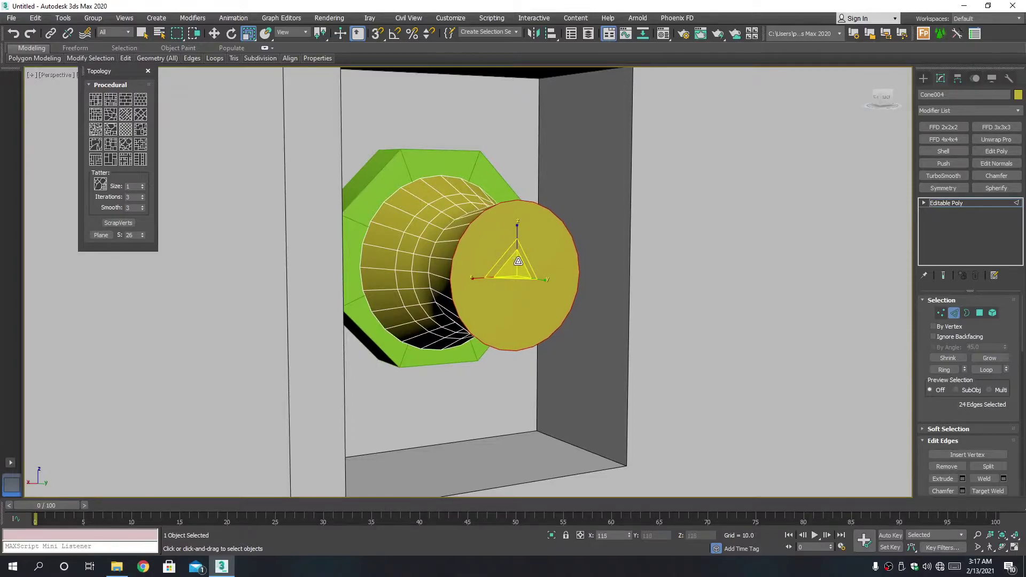
{"action": "key", "text": "q"}
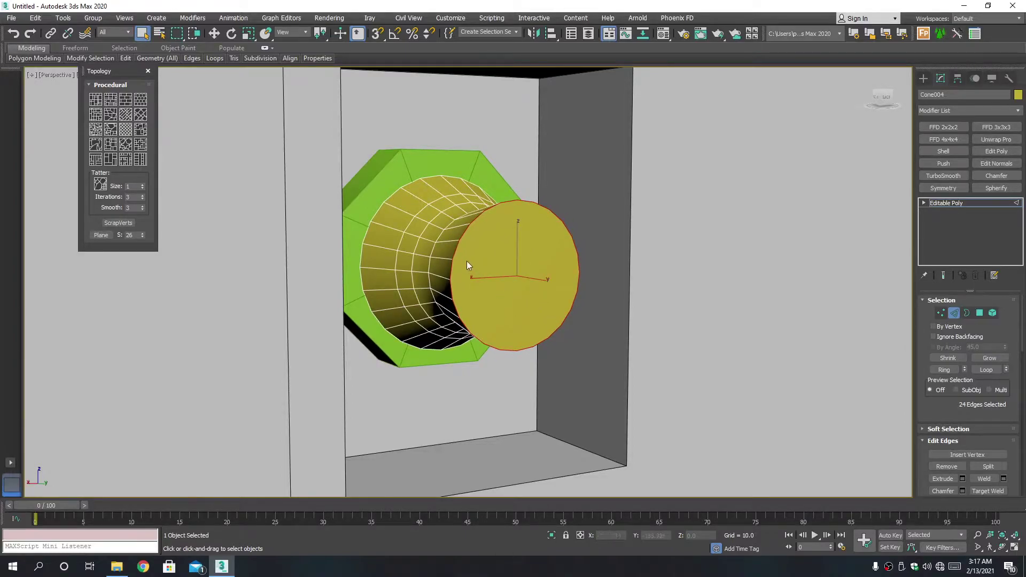
{"action": "key", "text": "2"}
{"action": "key", "text": "2"}
- Isolate the cone and chamfer its waist edge loop with amount 0.122 and 2 segments
{"action": "double_click", "coordinate": [439, 236]}
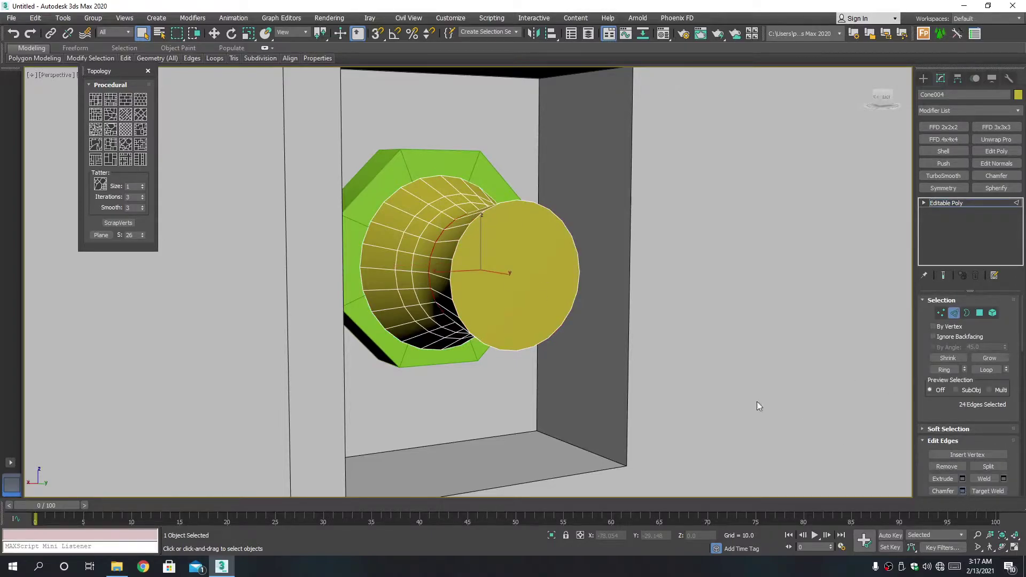
{"action": "right_click", "coordinate": [438, 272]}
{"action": "left_click", "coordinate": [453, 302]}
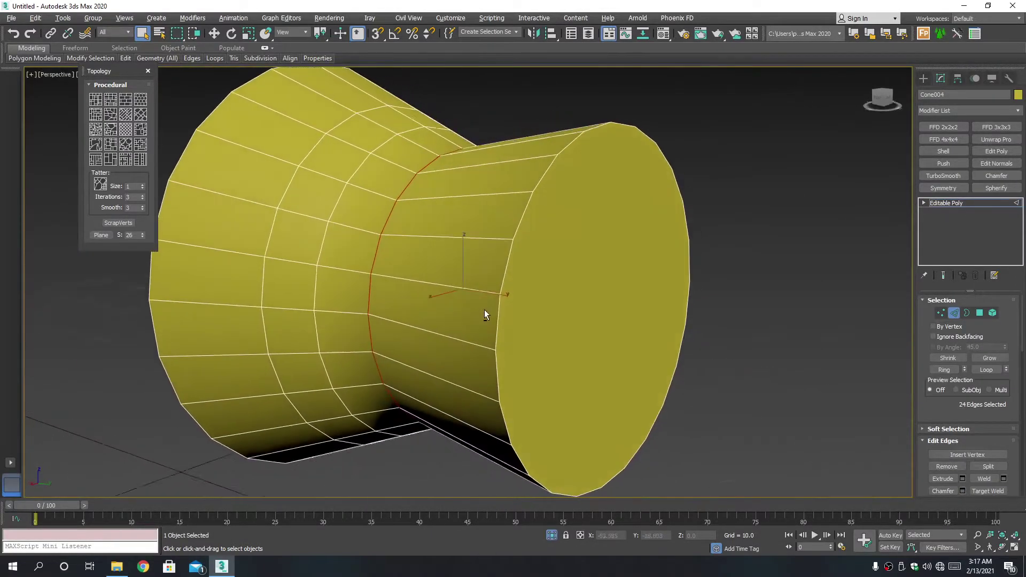
{"action": "left_click", "coordinate": [962, 491]}
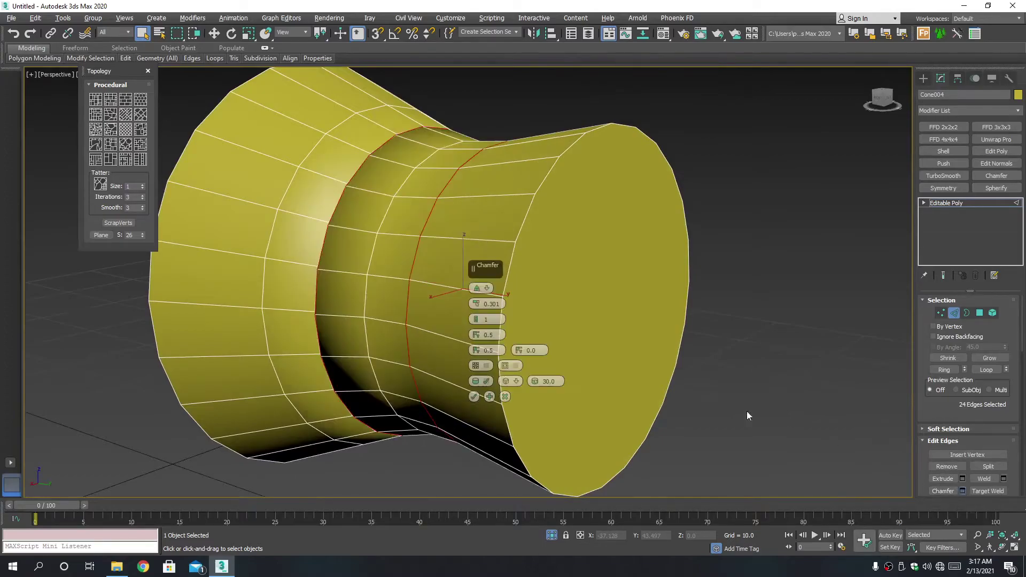
{"action": "left_click_drag", "start_coordinate": [478, 305], "coordinate": [477, 306]}
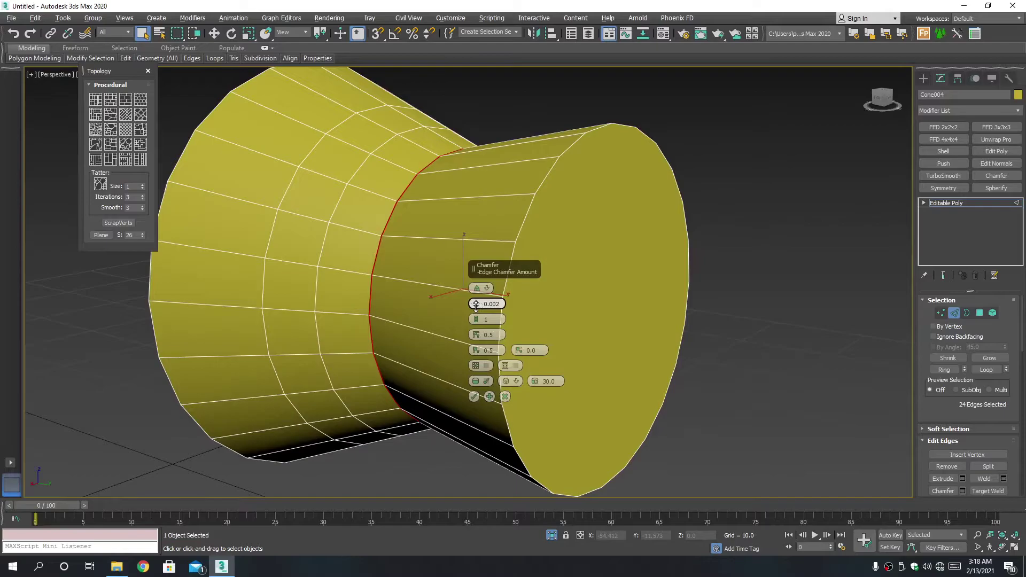
{"action": "left_click_drag", "start_coordinate": [478, 305], "coordinate": [480, 301]}
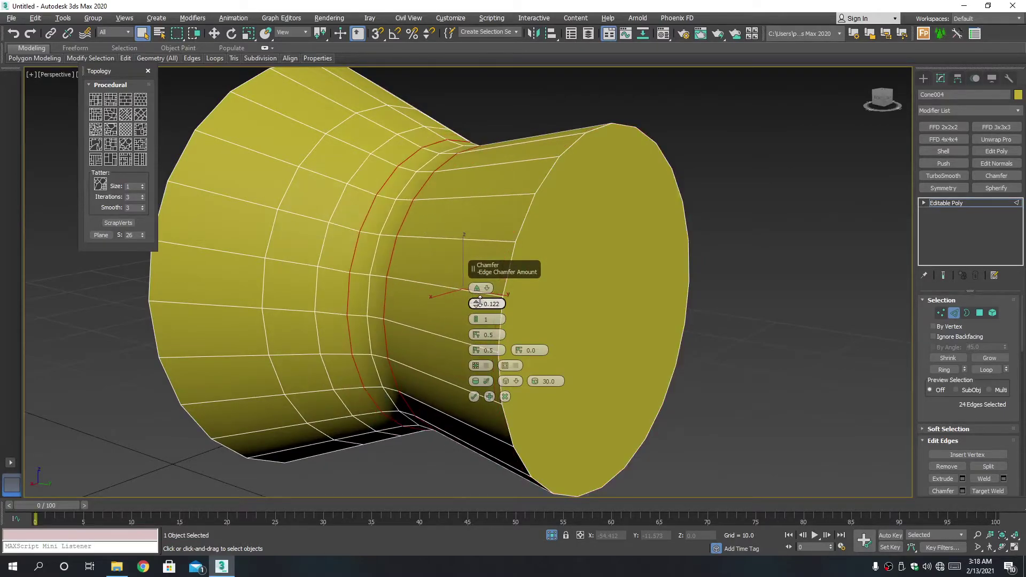
{"action": "left_click_drag", "start_coordinate": [477, 319], "coordinate": [477, 315]}
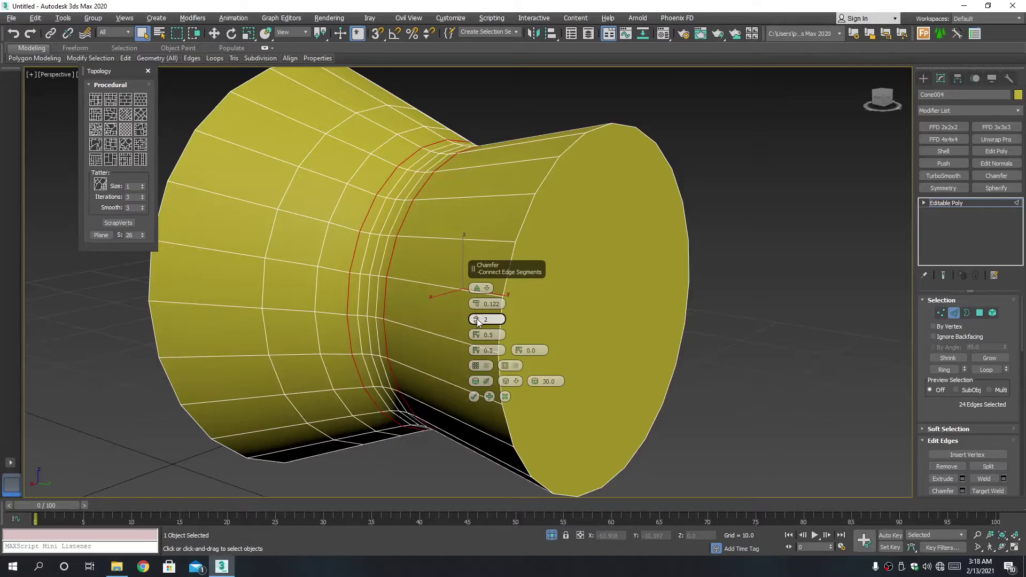
{"action": "left_click", "coordinate": [475, 396]}
- Bevel the end cap with zero height and chamfer its border edges into a rim
{"action": "key", "text": "4"}
{"action": "left_click", "coordinate": [575, 248]}
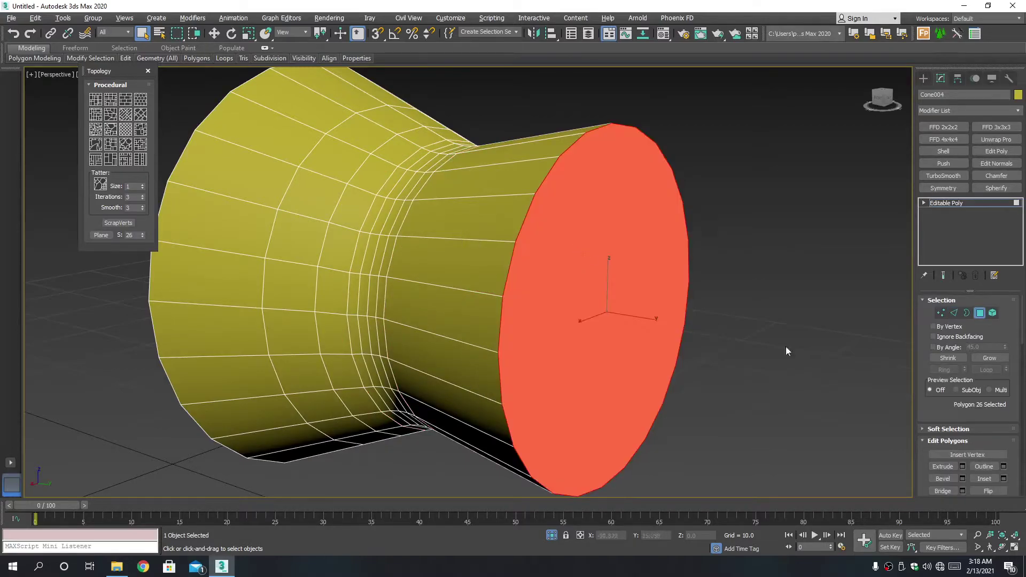
{"action": "left_click", "coordinate": [963, 478]}
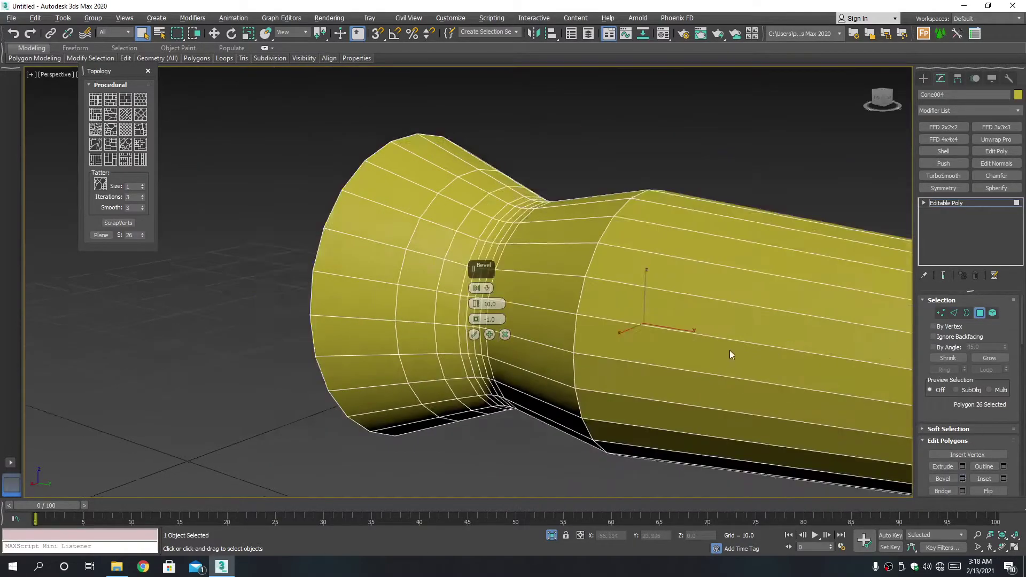
{"action": "mouse_move", "coordinate": [475, 310]}
{"action": "left_mouse_down"}
{"action": "mouse_move", "coordinate": [492, 328]}
{"action": "mouse_move", "coordinate": [482, 325]}
{"action": "left_mouse_up"}
{"action": "right_click", "coordinate": [479, 319]}
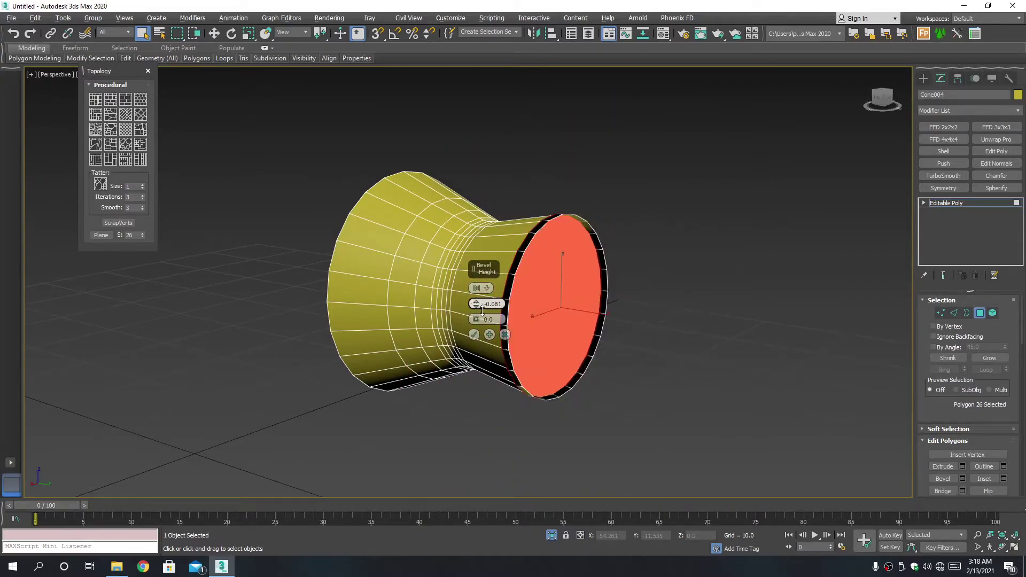
{"action": "left_click", "coordinate": [474, 335]}
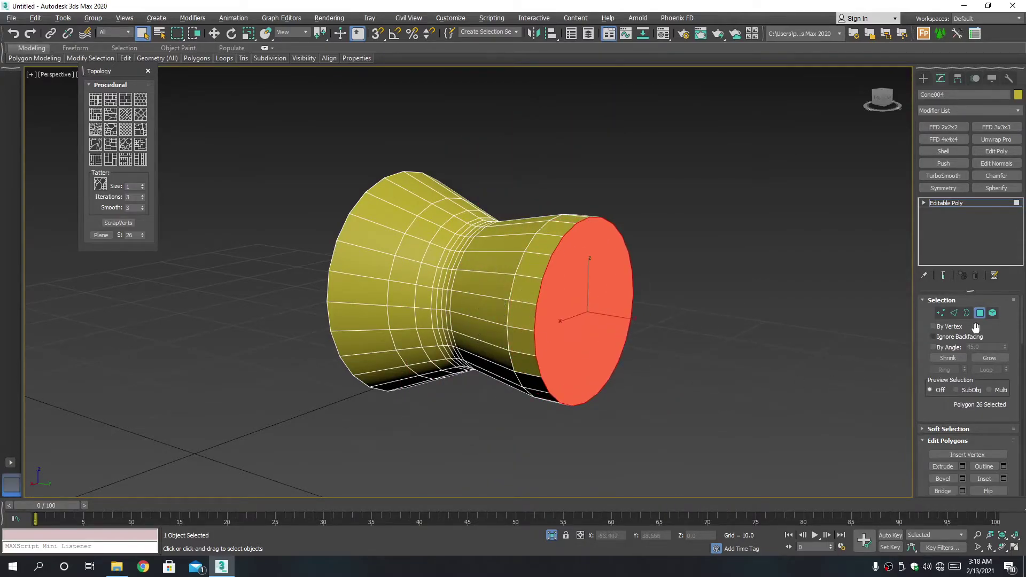
{"action": "left_click", "coordinate": [957, 314], "text": "ctrl"}
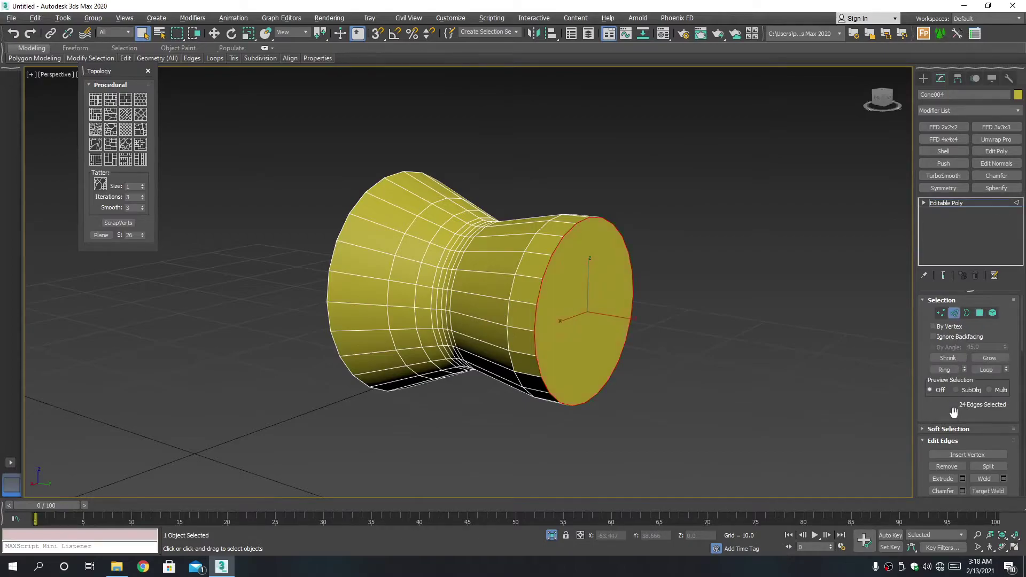
{"action": "left_click", "coordinate": [962, 491]}
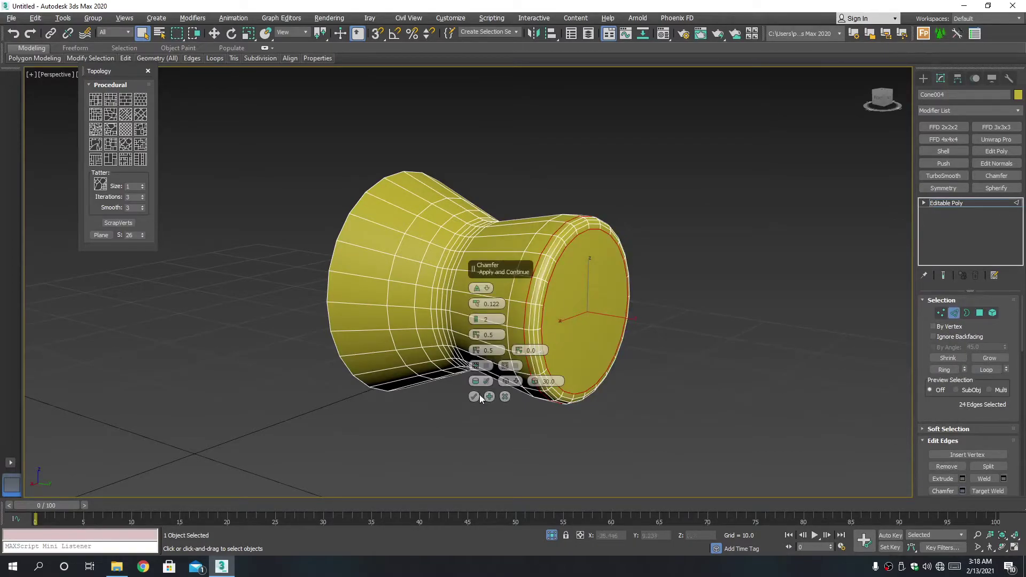
{"action": "left_click", "coordinate": [479, 395]}
- Bevel the end cap inward with height -0.041 and outline -0.12 to recess it
{"action": "key", "text": "4"}
{"action": "left_click", "coordinate": [594, 312]}
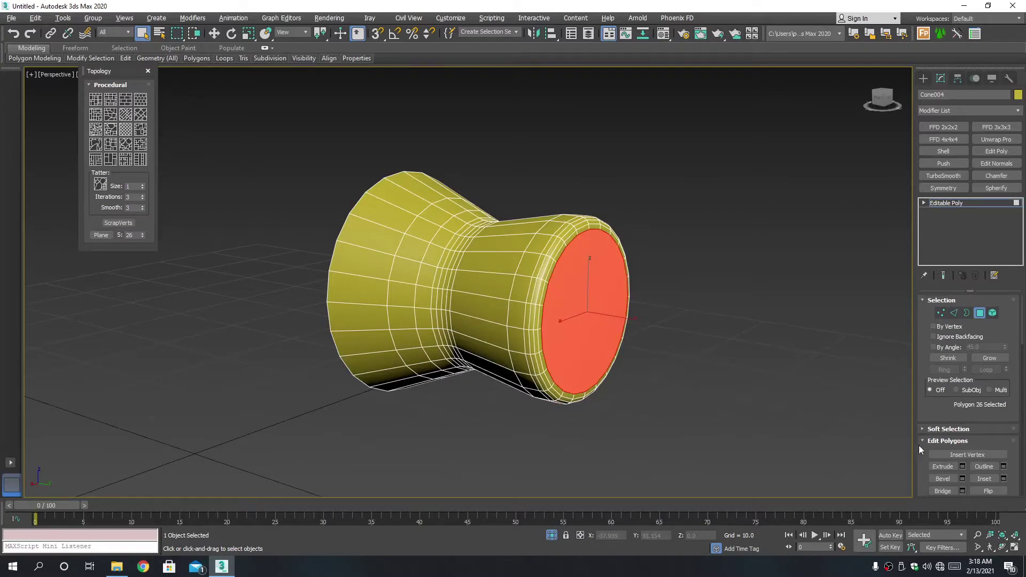
{"action": "left_click", "coordinate": [964, 479]}
{"action": "scroll", "coordinate": [810, 403], "scroll_direction": "up", "scroll_amount": 4}
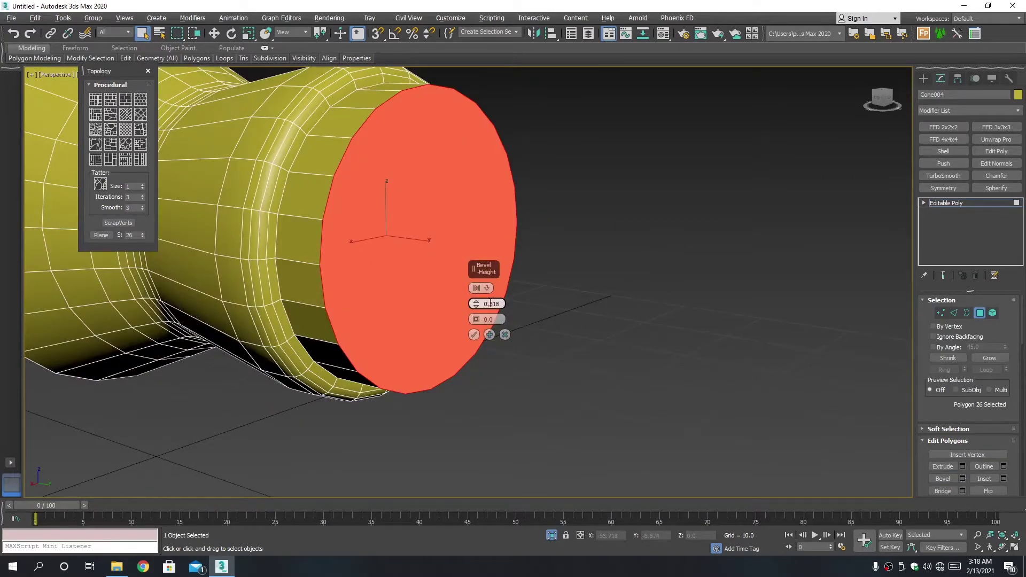
{"action": "mouse_move", "coordinate": [480, 304]}
{"action": "left_mouse_down"}
{"action": "mouse_move", "coordinate": [476, 322]}
{"action": "mouse_move", "coordinate": [476, 304]}
{"action": "left_mouse_up"}
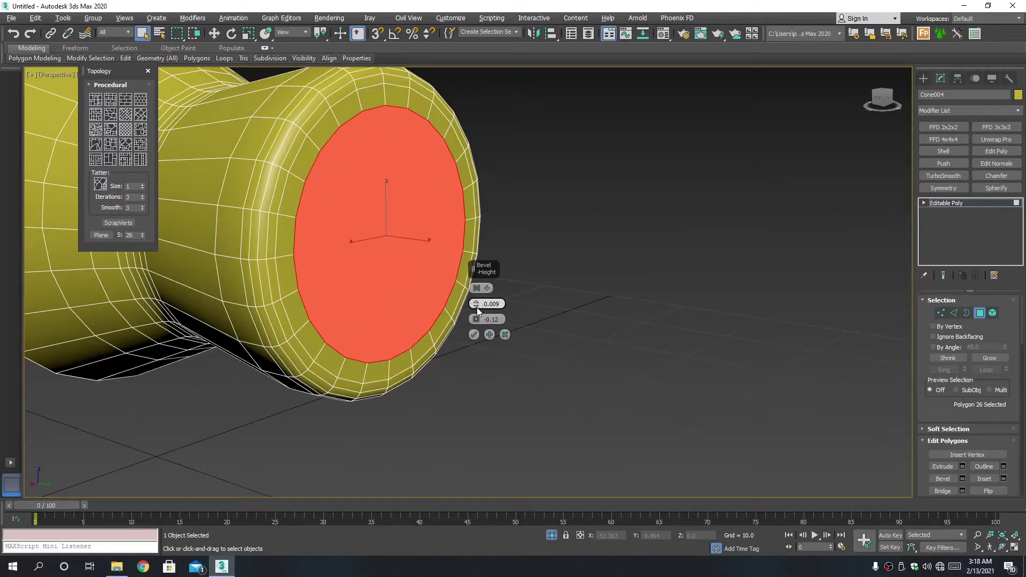
{"action": "left_click_drag", "start_coordinate": [477, 305], "coordinate": [477, 307]}
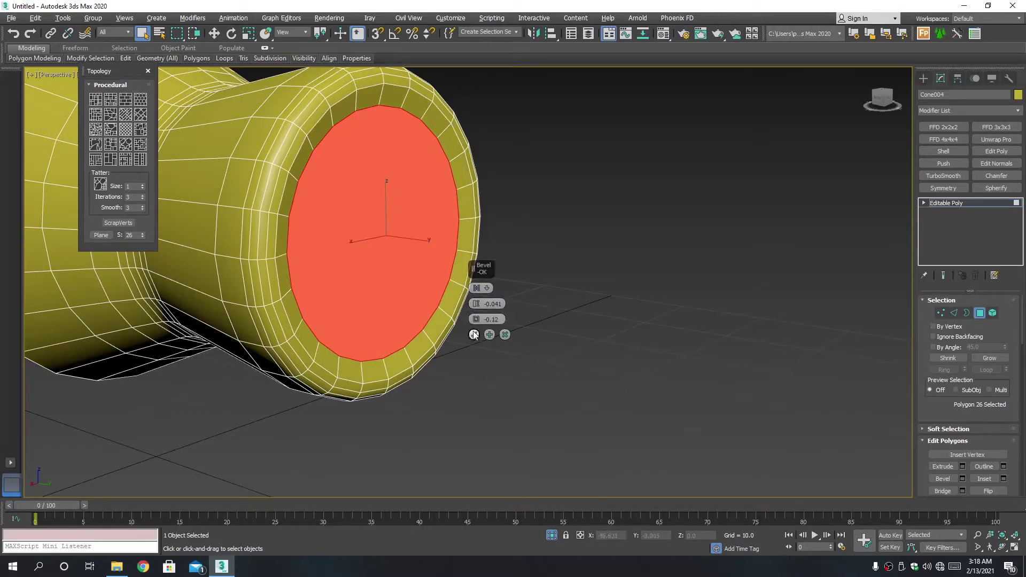
{"action": "left_click", "coordinate": [474, 335]}
- Return to object level, select all objects and frame them in view
{"action": "key", "text": "4"}
{"action": "scroll", "coordinate": [524, 425], "scroll_direction": "down", "scroll_amount": 3}
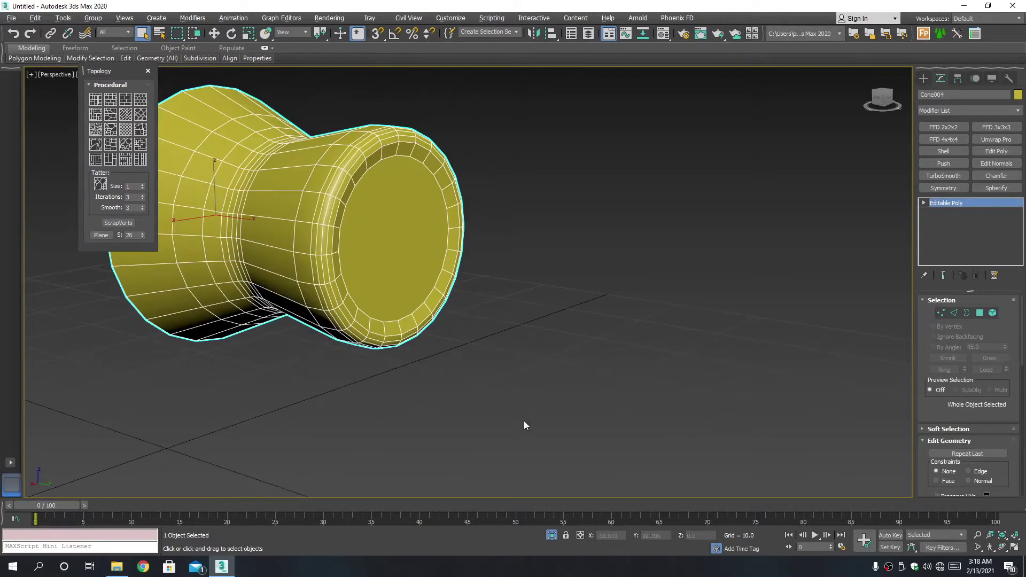
{"action": "scroll", "coordinate": [549, 501], "scroll_direction": "down", "scroll_amount": 5}
{"action": "scroll", "coordinate": [514, 428], "scroll_direction": "down", "scroll_amount": 3}
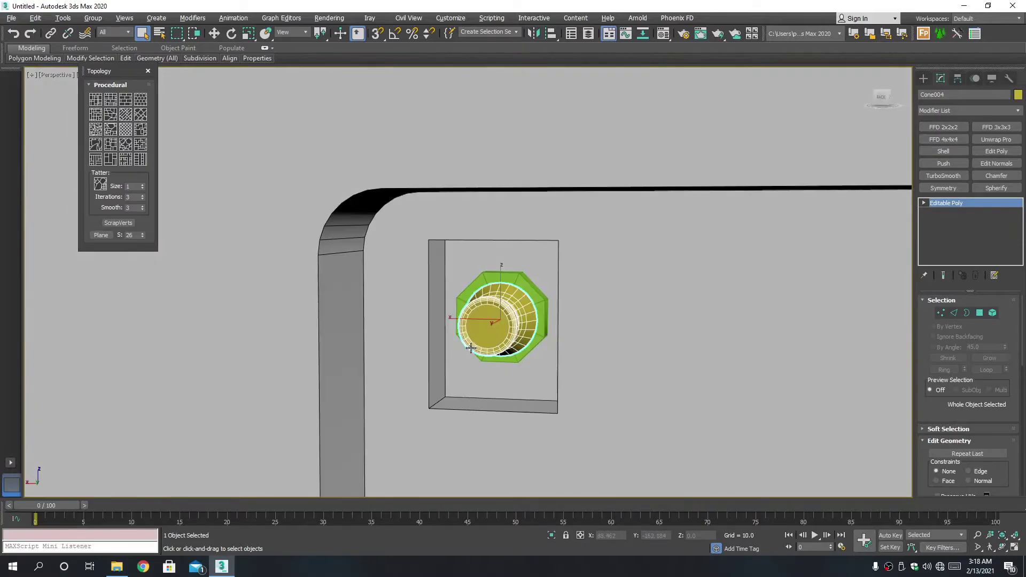
{"action": "scroll", "coordinate": [491, 363], "scroll_direction": "down", "scroll_amount": 2}
{"action": "key", "text": "ctrl+a"}
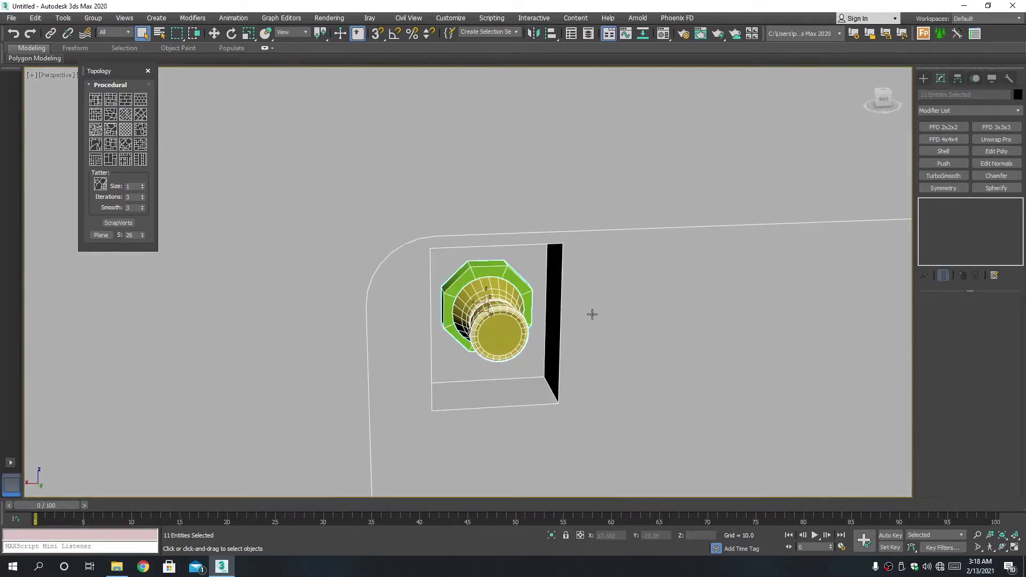
{"action": "key", "text": "z"}
{"action": "key", "text": "m"}
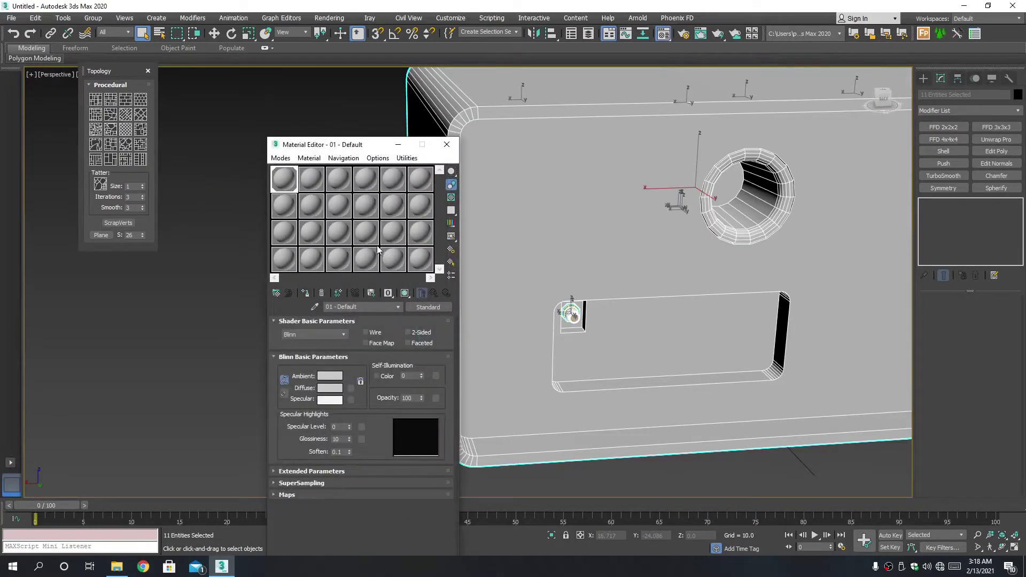
{"action": "left_click", "coordinate": [447, 144]}
{"action": "scroll", "coordinate": [348, 184], "scroll_direction": "down", "scroll_amount": 5}
- Assign a new object colour to every object and recentre the view on the panel
{"action": "key", "text": "ctrl+d"}
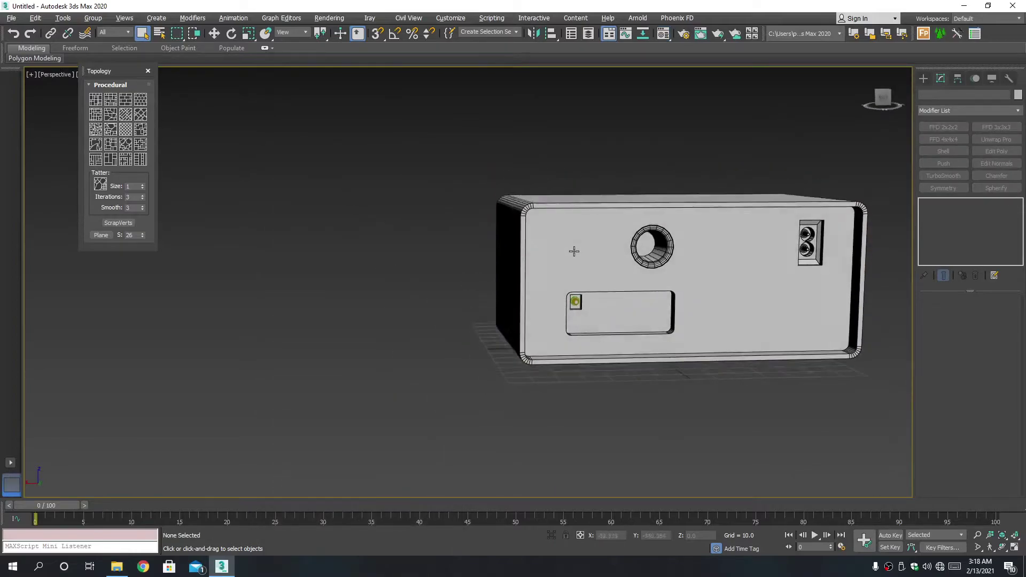
{"action": "key", "text": "ctrl+a"}
{"action": "left_click", "coordinate": [1018, 95]}
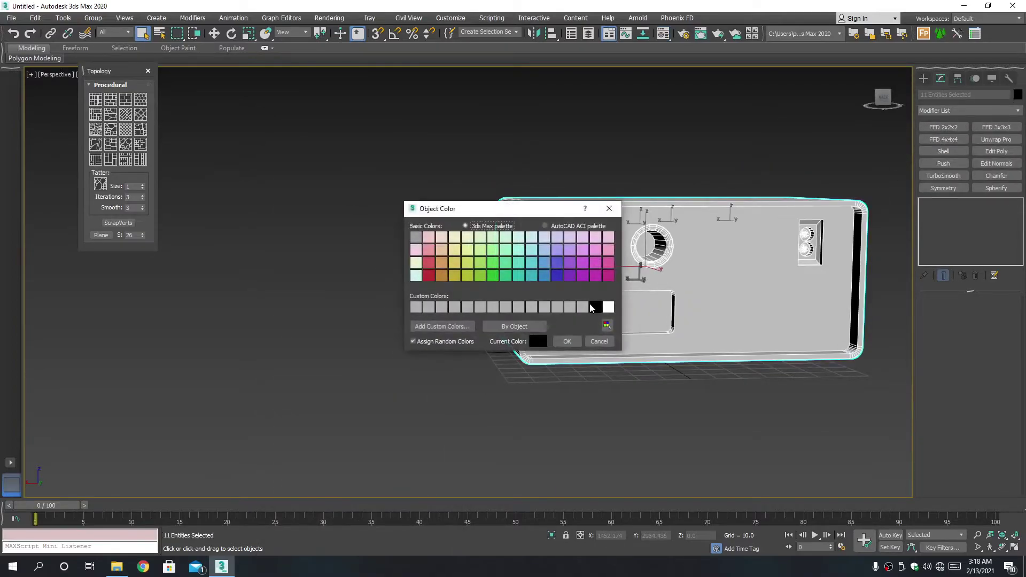
{"action": "left_click", "coordinate": [568, 341]}
{"action": "left_click", "coordinate": [753, 379]}
{"action": "mouse_move", "coordinate": [754, 379]}
{"action": "middle_mouse_down", "text": "alt"}
{"action": "mouse_move", "coordinate": [713, 355]}
{"action": "mouse_move", "coordinate": [884, 360]}
{"action": "mouse_move", "coordinate": [651, 355]}
{"action": "middle_mouse_up", "text": "alt"}
{"action": "scroll", "coordinate": [374, 299], "scroll_direction": "up", "scroll_amount": 5}
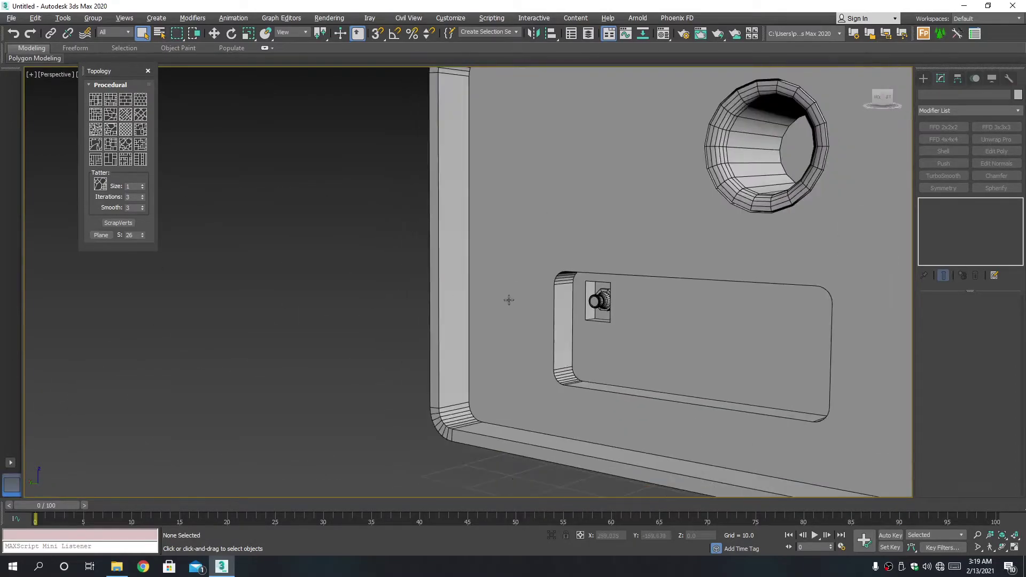
{"action": "middle_click_drag", "start_coordinate": [509, 295], "coordinate": [488, 244]}
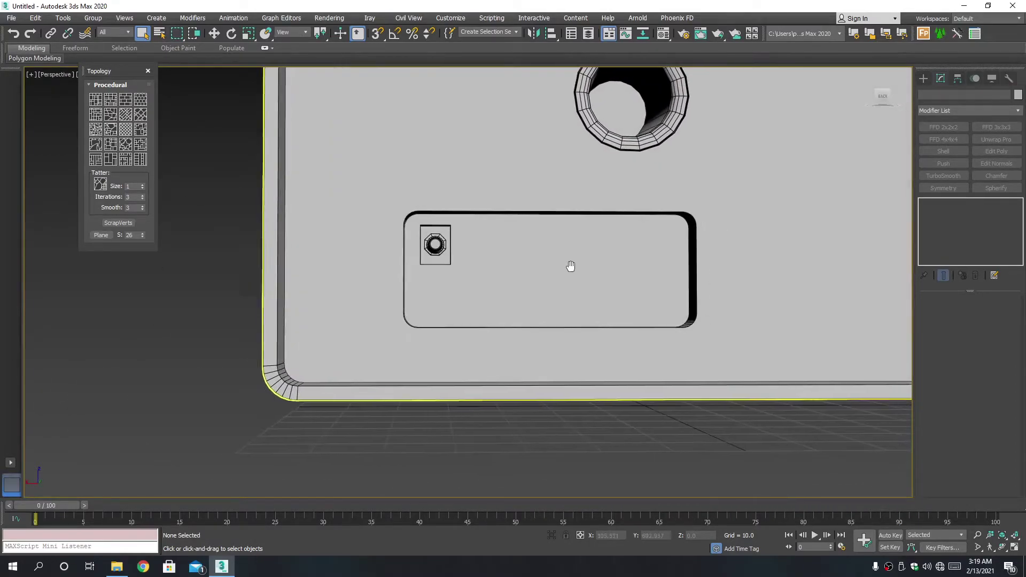
{"action": "scroll", "coordinate": [571, 266], "scroll_direction": "down", "scroll_amount": 3}
{"action": "scroll", "coordinate": [600, 256], "scroll_direction": "down", "scroll_amount": 3}
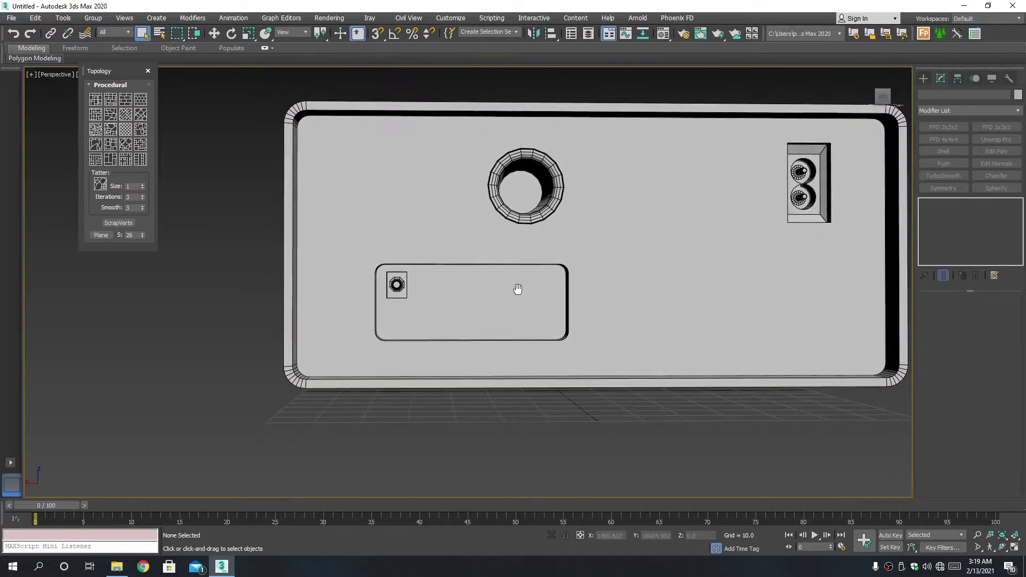
- Change the front viewport to a Back view, maximize it, and clear the selection
{"action": "key", "text": "alt+w"}
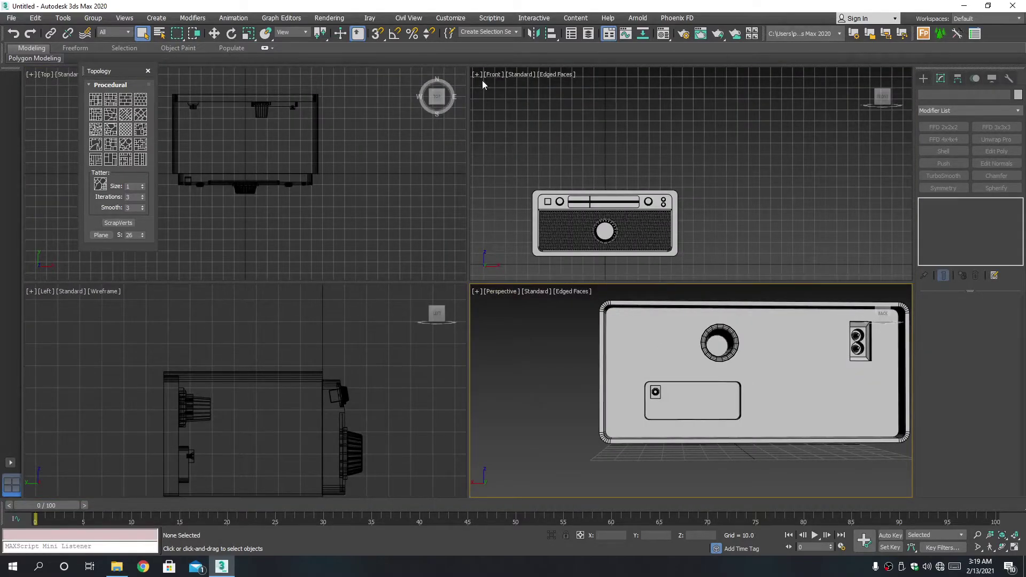
{"action": "left_click", "coordinate": [493, 74]}
{"action": "left_click", "coordinate": [526, 170]}
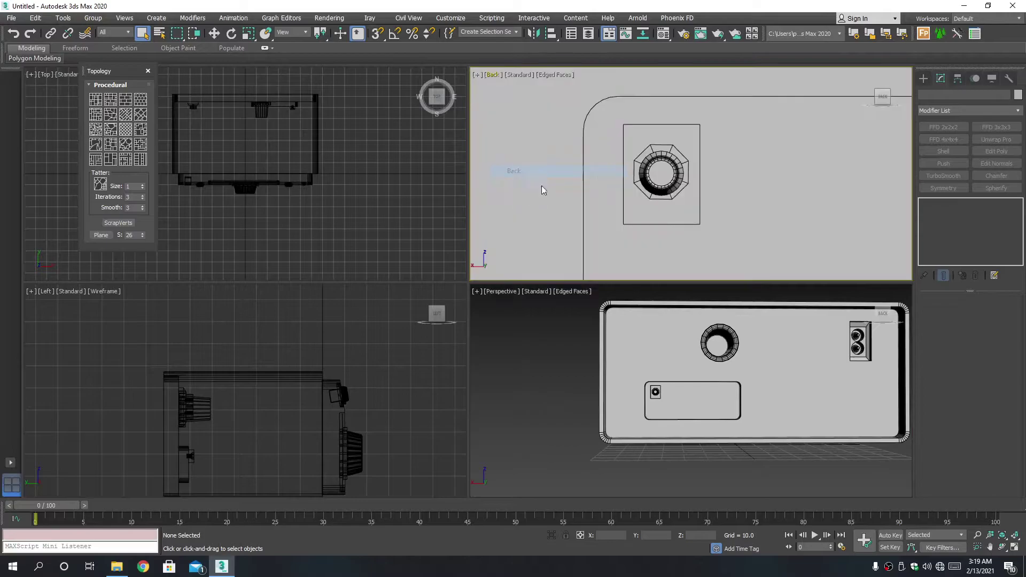
{"action": "scroll", "coordinate": [544, 190], "scroll_direction": "down", "scroll_amount": 3}
{"action": "scroll", "coordinate": [658, 193], "scroll_direction": "down", "scroll_amount": 2}
{"action": "key", "text": "alt+w"}
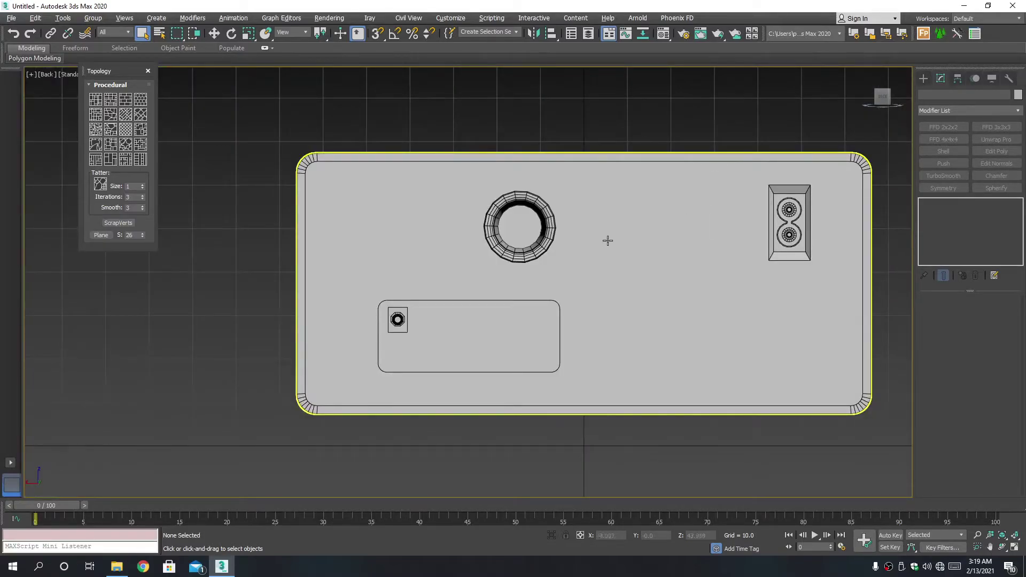
{"action": "left_click", "coordinate": [896, 177]}
{"action": "left_click", "coordinate": [924, 78]}
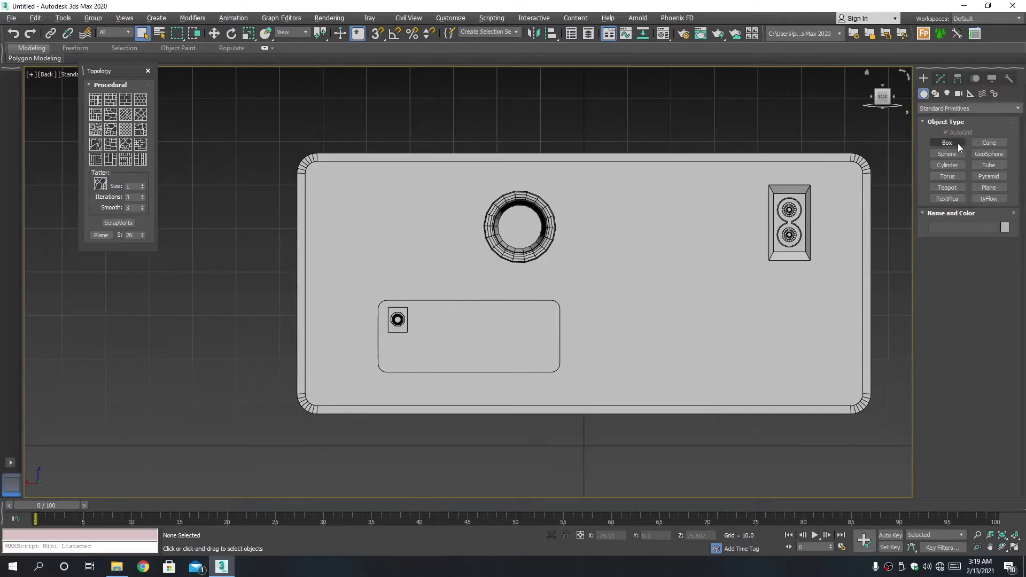
- Draw a small see-through box inside the rounded slot and slide it into place
{"action": "left_click", "coordinate": [958, 143]}
{"action": "scroll", "coordinate": [546, 318], "scroll_direction": "up", "scroll_amount": 1}
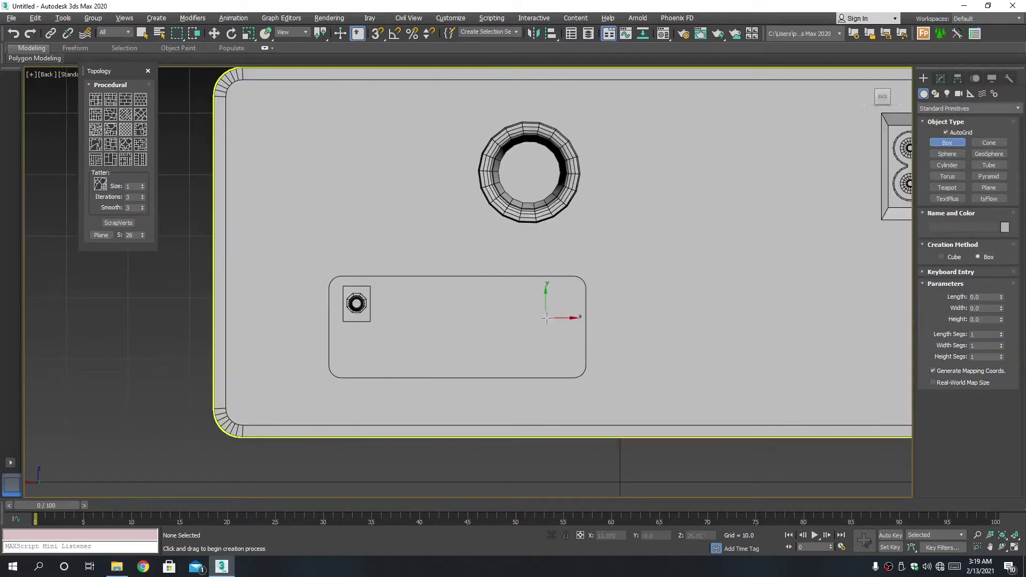
{"action": "scroll", "coordinate": [535, 309], "scroll_direction": "up", "scroll_amount": 2}
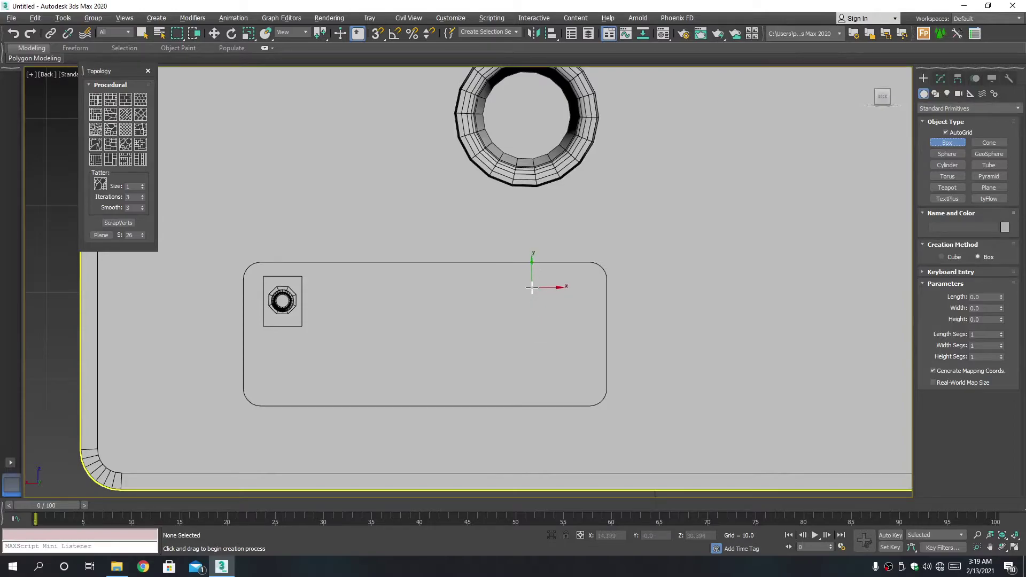
{"action": "left_click_drag", "start_coordinate": [532, 288], "coordinate": [562, 334]}
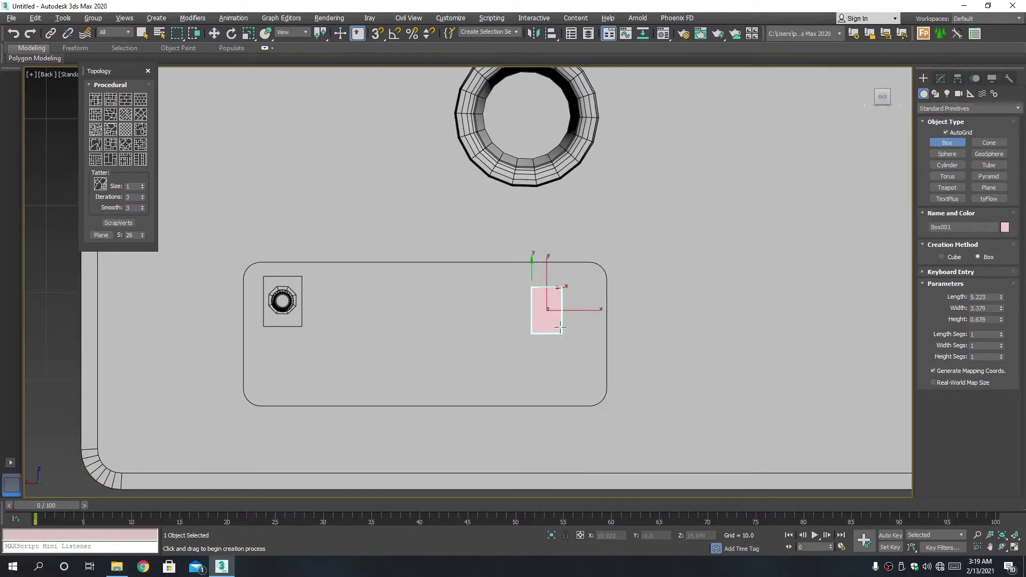
{"action": "key", "text": "w"}
{"action": "left_click_drag", "start_coordinate": [570, 308], "coordinate": [551, 307]}
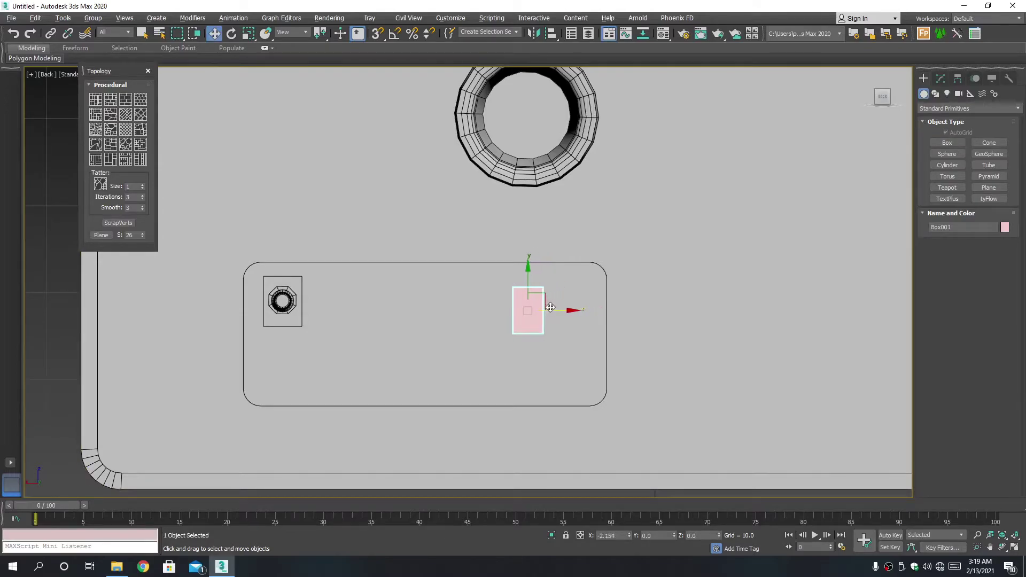
{"action": "key", "text": "alt+w"}
{"action": "key", "text": "alt+w"}
{"action": "middle_click_drag", "start_coordinate": [637, 355], "coordinate": [501, 292], "text": "alt"}
{"action": "scroll", "coordinate": [501, 292], "scroll_direction": "up", "scroll_amount": 3}
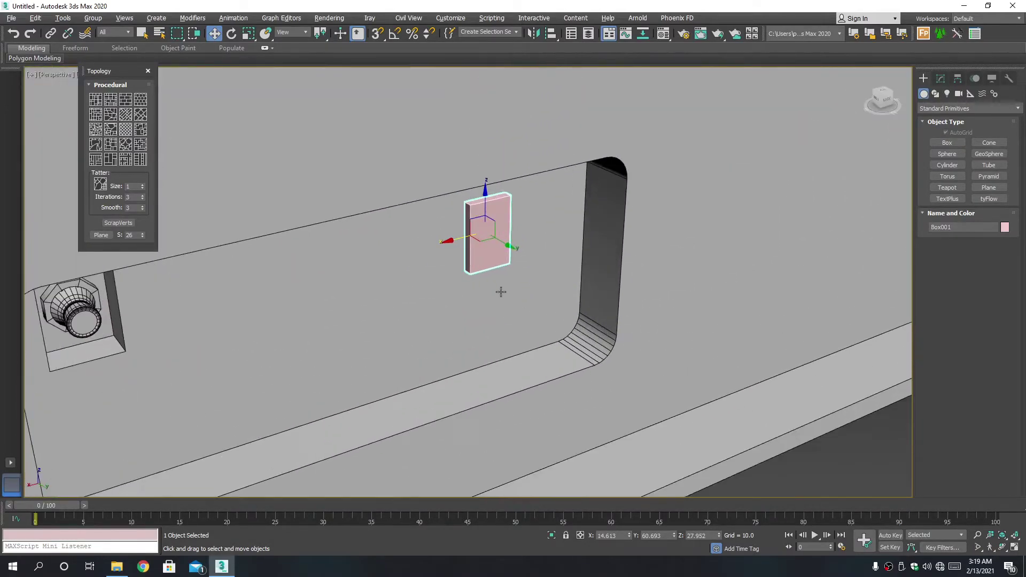
{"action": "key", "text": "alt+x"}
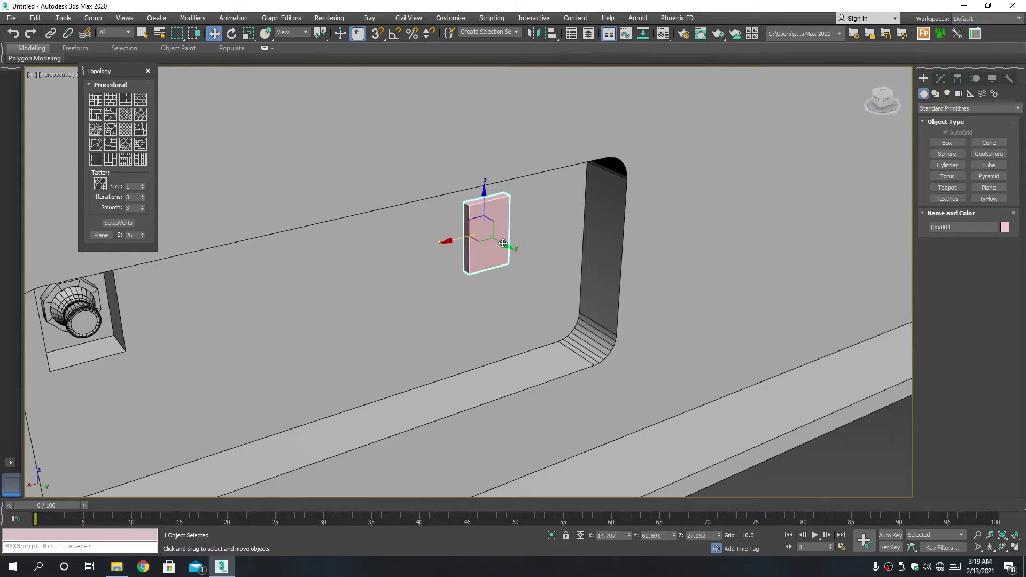
{"action": "left_click_drag", "start_coordinate": [505, 248], "coordinate": [508, 242]}
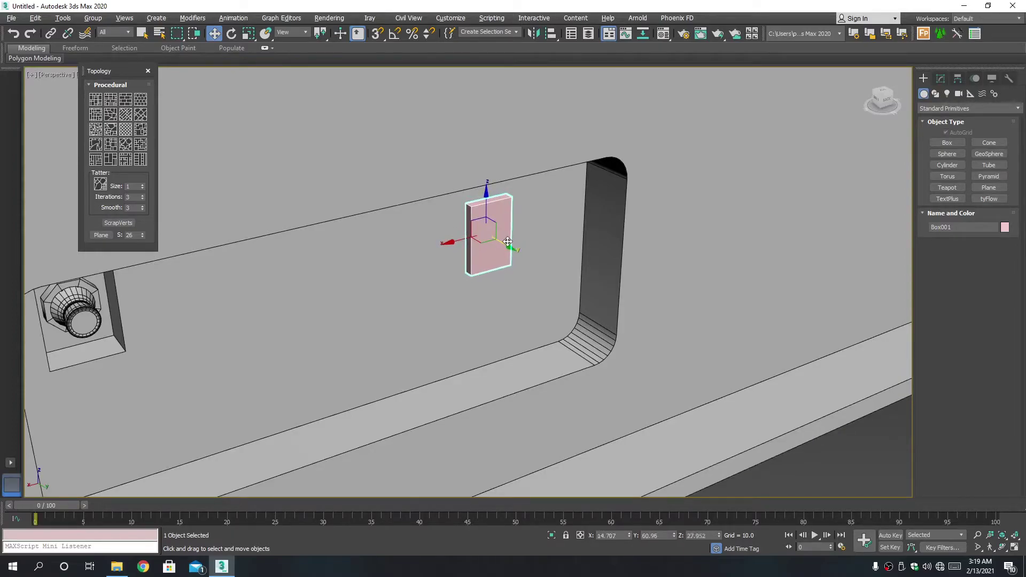
- Set the box Length to 4.805 and seat it deeper in the slot
{"action": "left_click", "coordinate": [942, 79]}
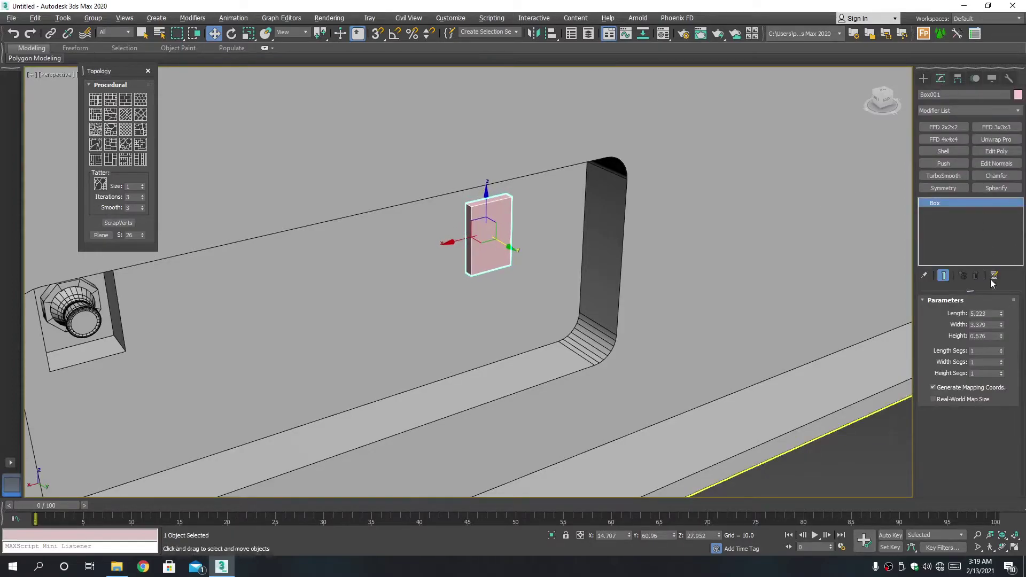
{"action": "left_click_drag", "start_coordinate": [1003, 314], "coordinate": [749, 228]}
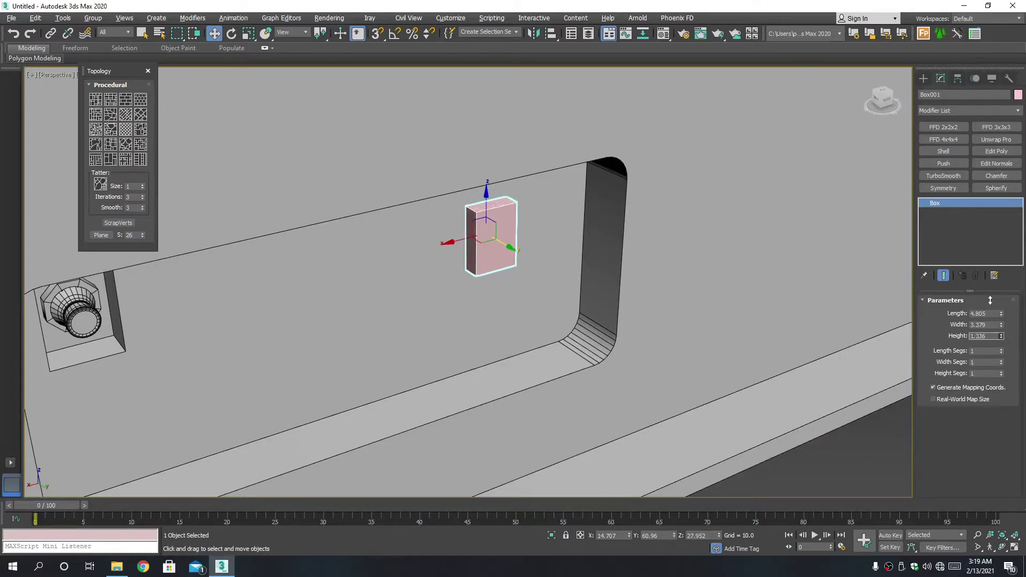
{"action": "mouse_move", "coordinate": [749, 229]}
{"action": "middle_mouse_down", "text": "alt"}
{"action": "mouse_move", "coordinate": [564, 249]}
{"action": "mouse_move", "coordinate": [594, 258]}
{"action": "mouse_move", "coordinate": [516, 260]}
{"action": "middle_mouse_up", "text": "alt"}
{"action": "left_click_drag", "start_coordinate": [516, 260], "coordinate": [500, 243]}
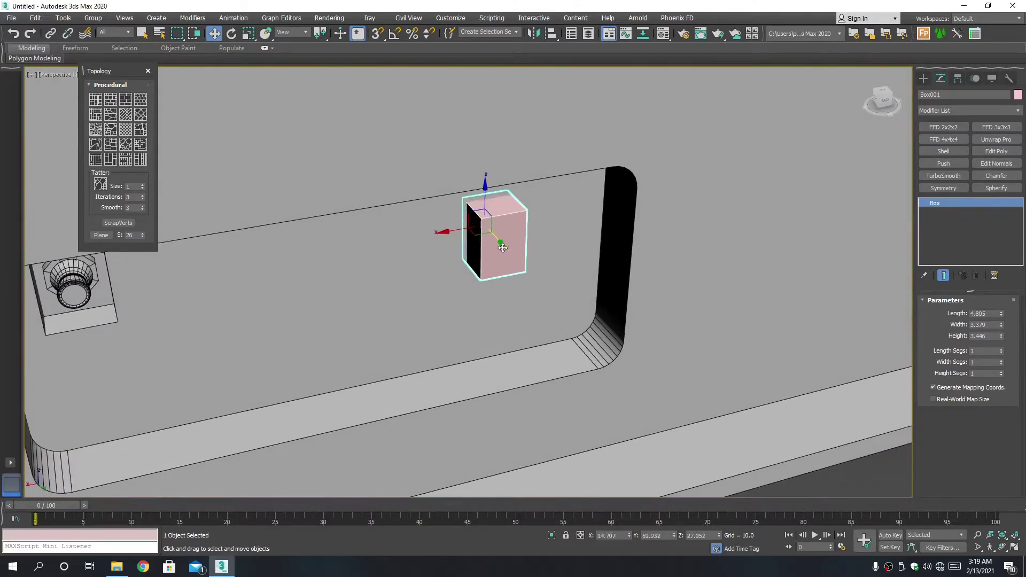
{"action": "right_click", "coordinate": [500, 243]}
- Convert the box to Editable Poly, Shift-copy it alongside, and attach the original to Box002
{"action": "left_click", "coordinate": [622, 370]}
{"action": "mouse_move", "coordinate": [623, 370]}
{"action": "middle_mouse_down", "text": "alt"}
{"action": "mouse_move", "coordinate": [506, 305]}
{"action": "mouse_move", "coordinate": [461, 244]}
{"action": "middle_mouse_up", "text": "alt"}
{"action": "left_click_drag", "start_coordinate": [452, 230], "coordinate": [508, 227], "text": "shift"}
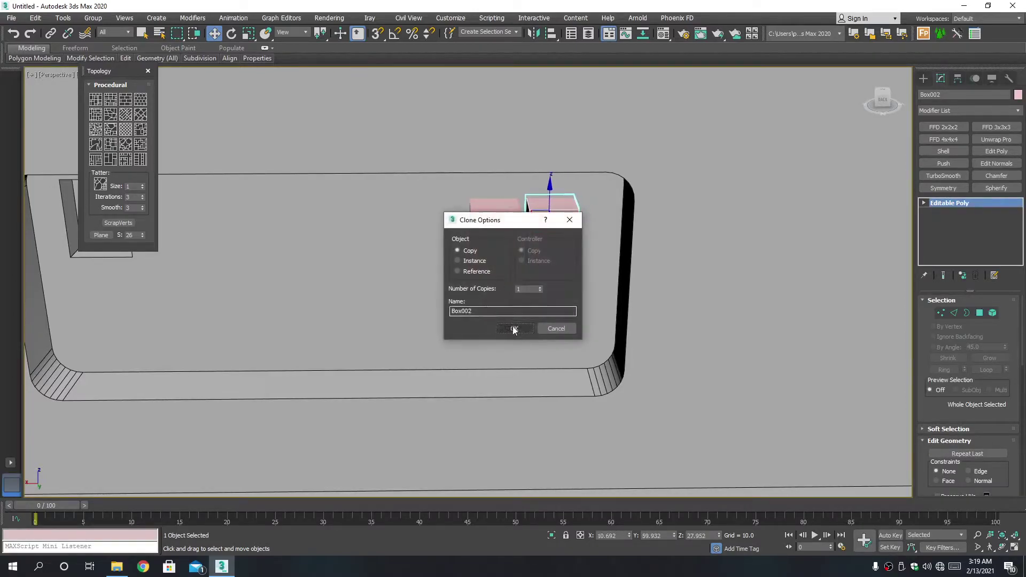
{"action": "left_click", "coordinate": [516, 330]}
{"action": "scroll", "coordinate": [953, 469], "scroll_direction": "down", "scroll_amount": 2}
{"action": "left_click", "coordinate": [943, 456]}
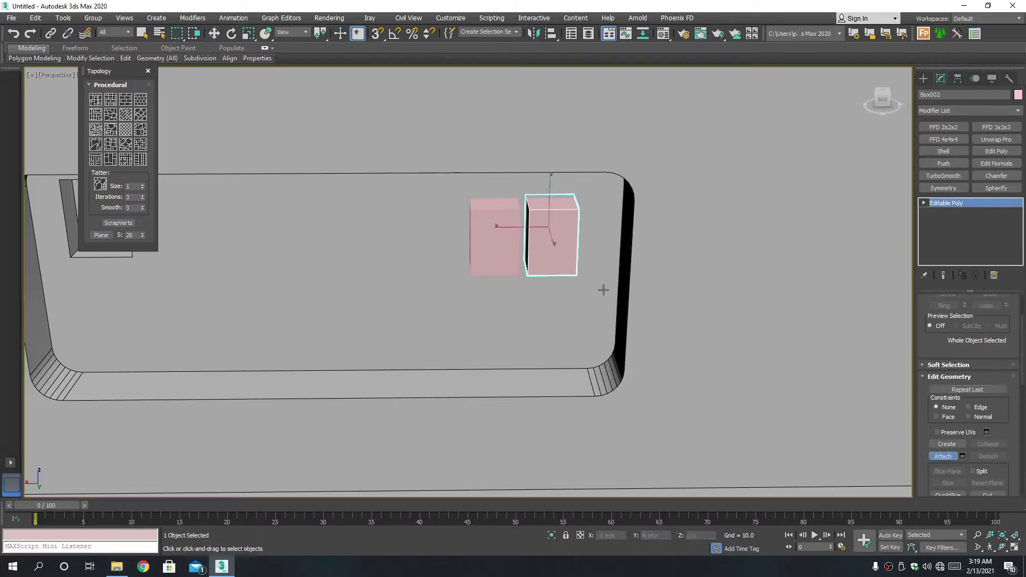
{"action": "left_click", "coordinate": [508, 257]}
{"action": "scroll", "coordinate": [511, 266], "scroll_direction": "down", "scroll_amount": 2}
{"action": "middle_click_drag", "start_coordinate": [511, 267], "coordinate": [517, 247], "text": "alt"}
{"action": "scroll", "coordinate": [516, 247], "scroll_direction": "up", "scroll_amount": 3}
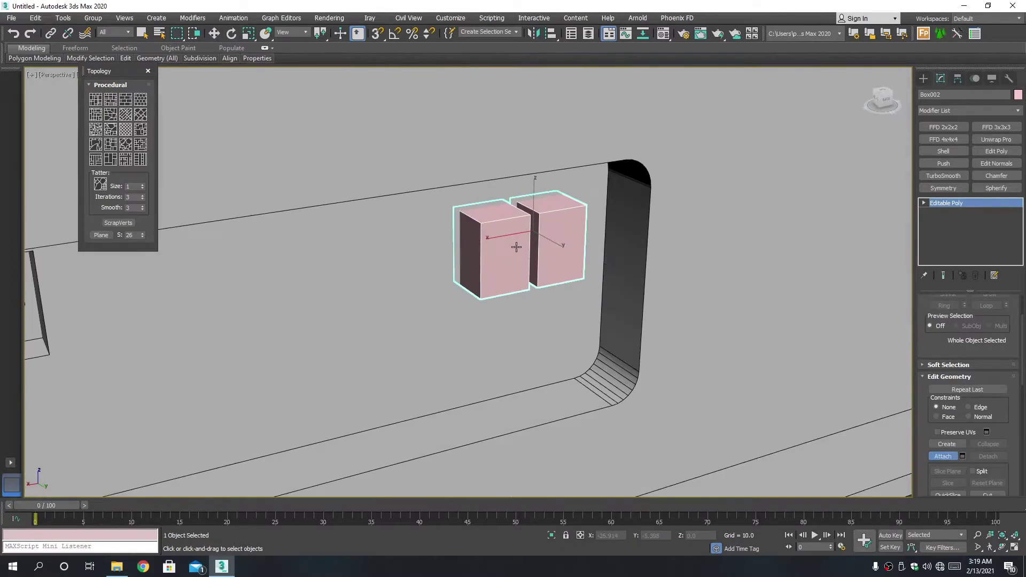
{"action": "right_click", "coordinate": [391, 257]}
- Select the panel plate housing and frame it, orbiting round to its back
{"action": "left_click", "coordinate": [392, 257]}
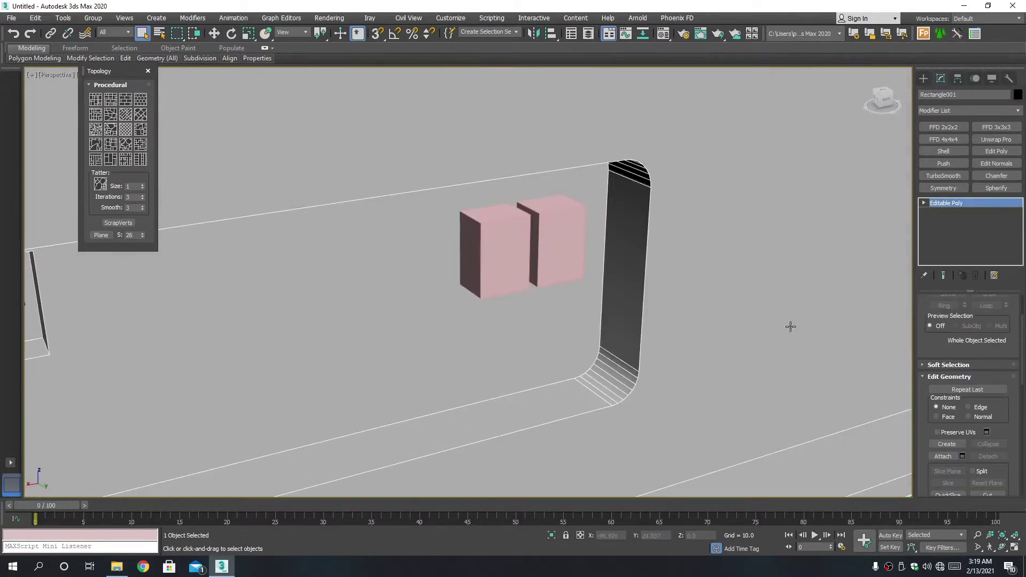
{"action": "left_click", "coordinate": [924, 78]}
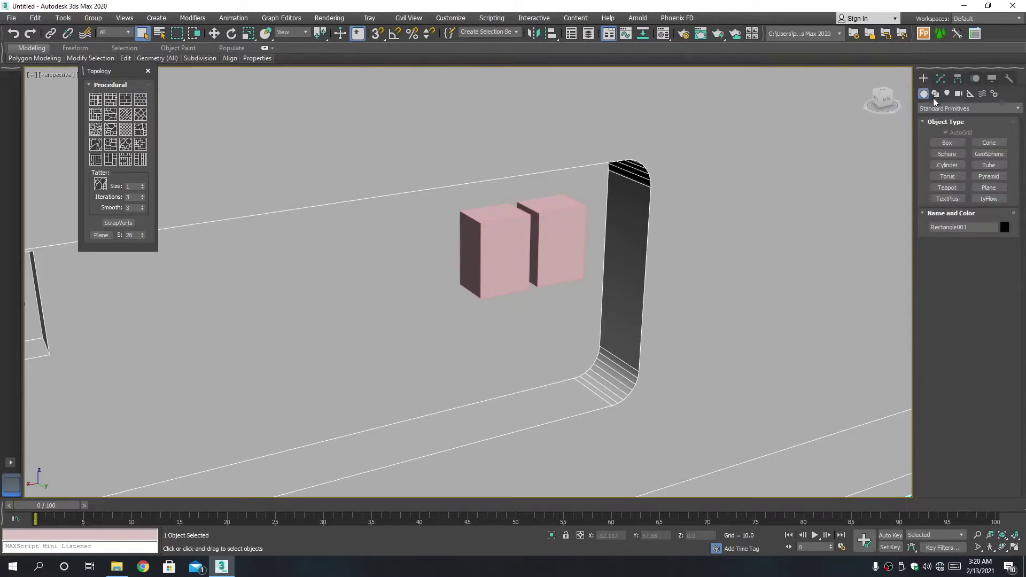
{"action": "key", "text": "z"}
{"action": "middle_click_drag", "start_coordinate": [581, 297], "coordinate": [701, 283], "text": "alt"}
{"action": "scroll", "coordinate": [700, 284], "scroll_direction": "up", "scroll_amount": 5}
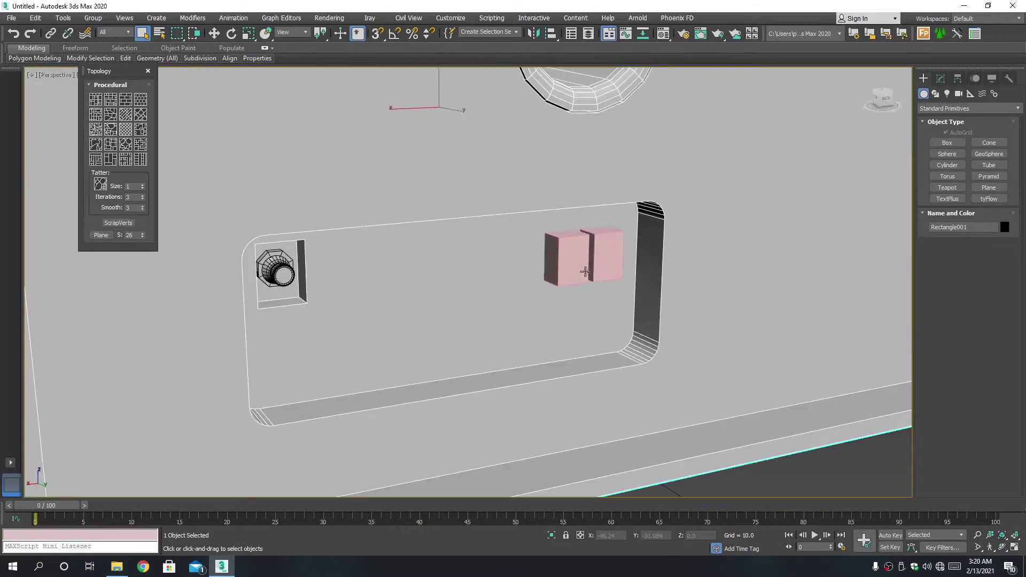
- Subtract the two boxes from the panel with a ProBoolean, cutting two rectangular holes
{"action": "left_click", "coordinate": [962, 109]}
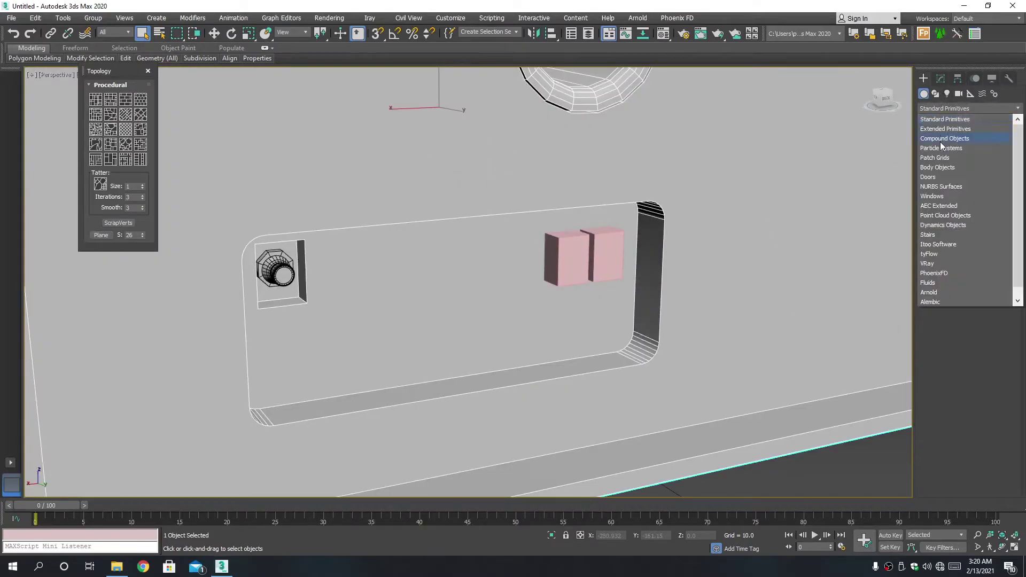
{"action": "left_click", "coordinate": [946, 125]}
{"action": "left_click", "coordinate": [989, 187]}
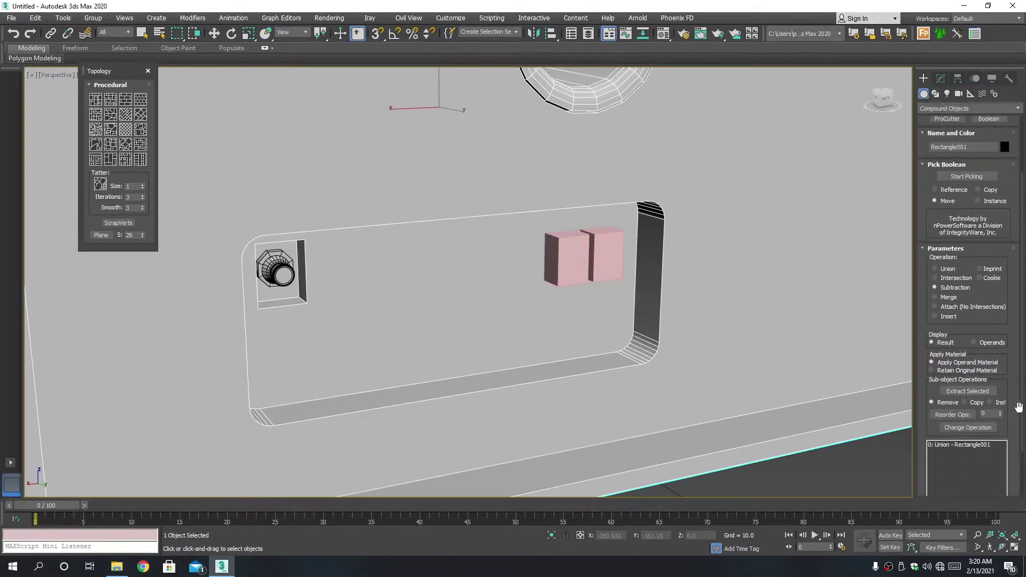
{"action": "scroll", "coordinate": [1000, 483], "scroll_direction": "down", "scroll_amount": 5}
{"action": "scroll", "coordinate": [1001, 484], "scroll_direction": "down", "scroll_amount": 5}
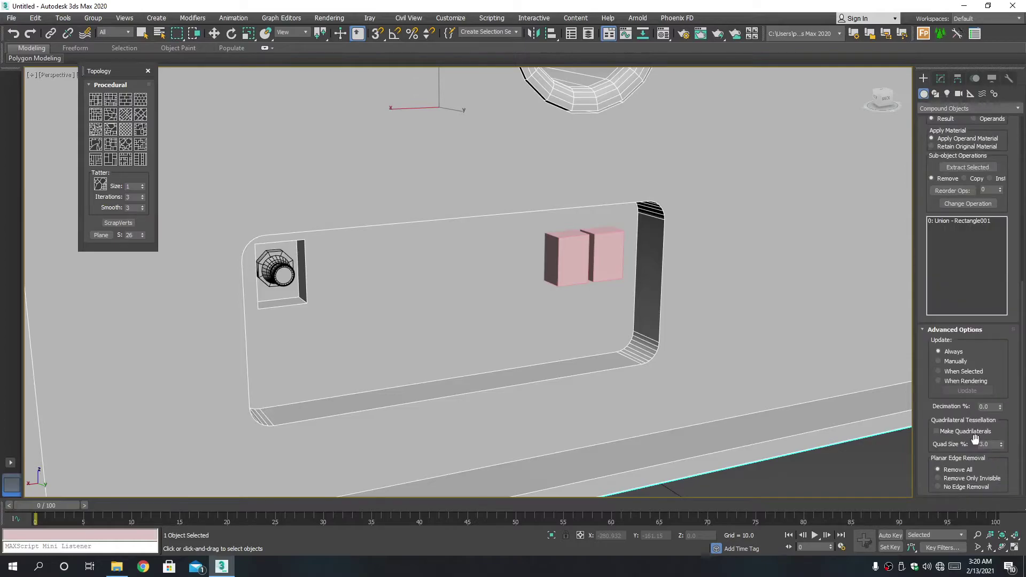
{"action": "scroll", "coordinate": [991, 325], "scroll_direction": "up", "scroll_amount": 2}
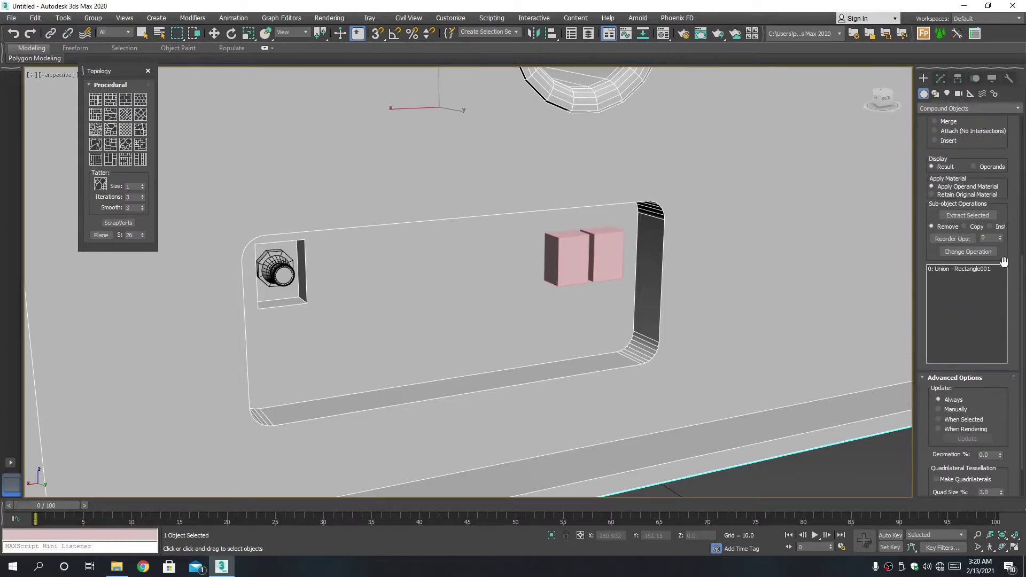
{"action": "scroll", "coordinate": [1004, 262], "scroll_direction": "up", "scroll_amount": 5}
{"action": "scroll", "coordinate": [991, 167], "scroll_direction": "up", "scroll_amount": 3}
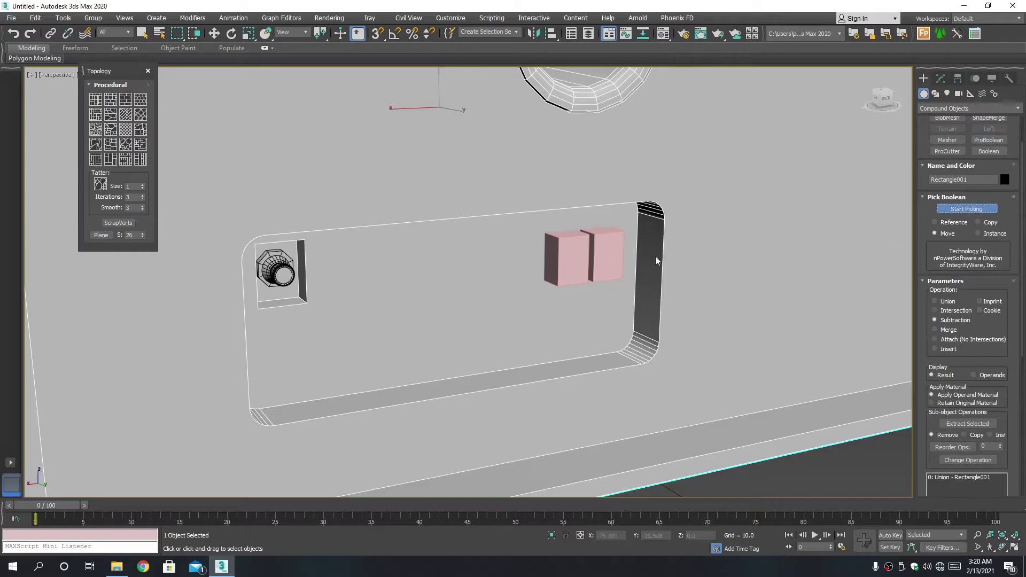
{"action": "left_click", "coordinate": [609, 255]}
{"action": "scroll", "coordinate": [619, 286], "scroll_direction": "up", "scroll_amount": 1}
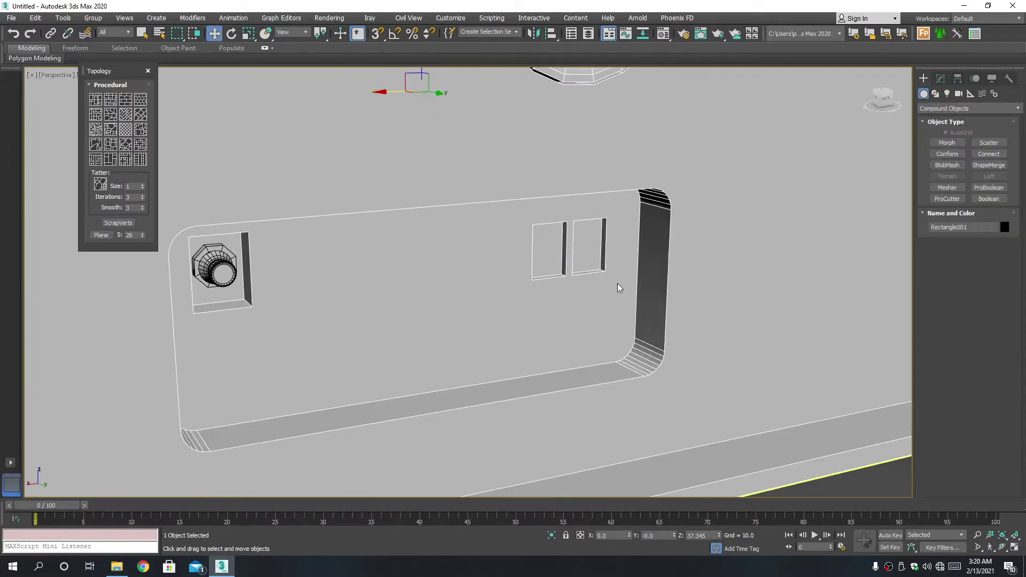
{"action": "right_click", "coordinate": [619, 286]}
- Convert the panel to an editable poly and select both holes' back faces
{"action": "left_click", "coordinate": [751, 407]}
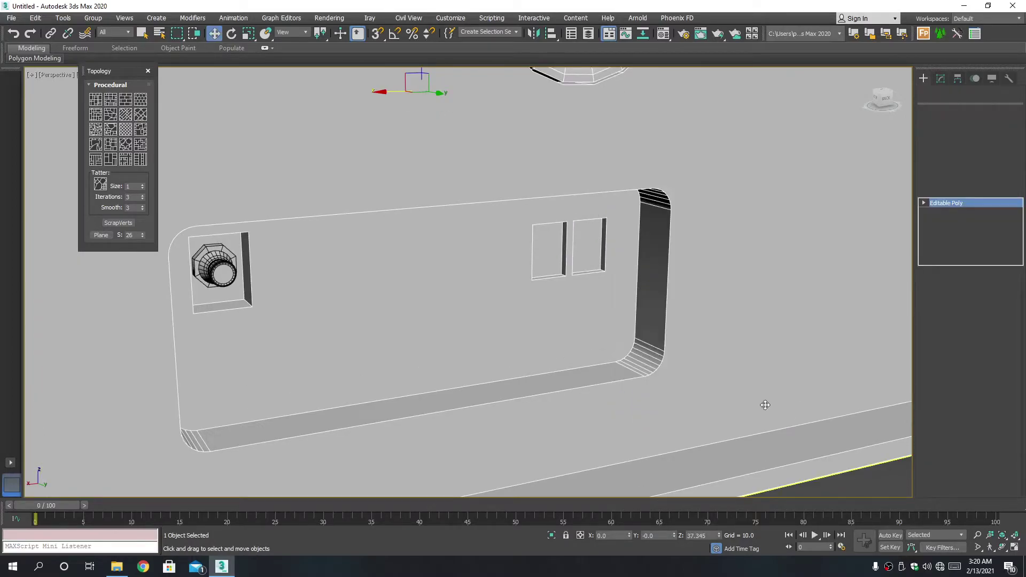
{"action": "scroll", "coordinate": [612, 278], "scroll_direction": "up", "scroll_amount": 4}
{"action": "key", "text": "4"}
{"action": "left_click", "coordinate": [546, 215]}
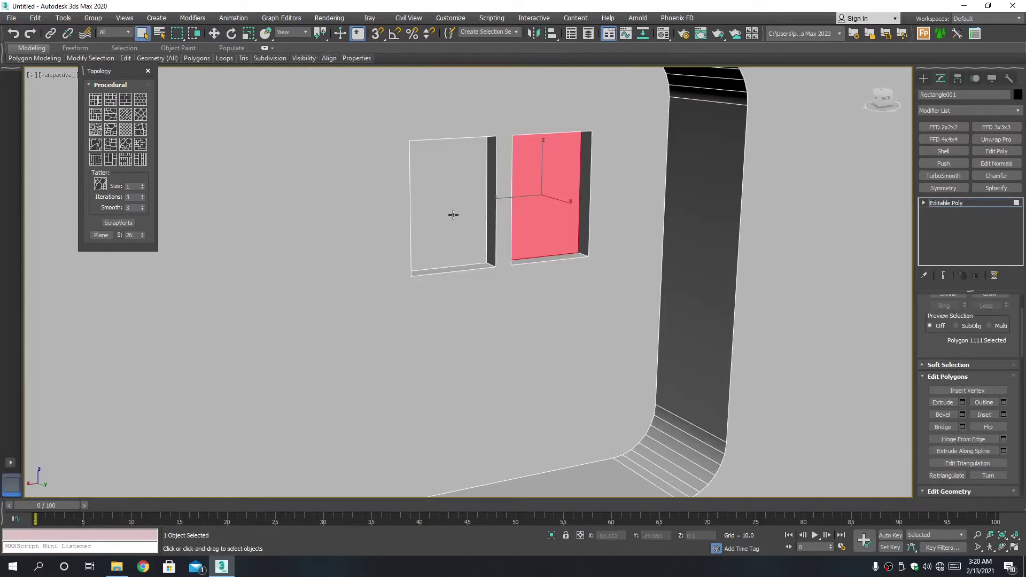
{"action": "left_click", "coordinate": [454, 215], "text": "ctrl"}
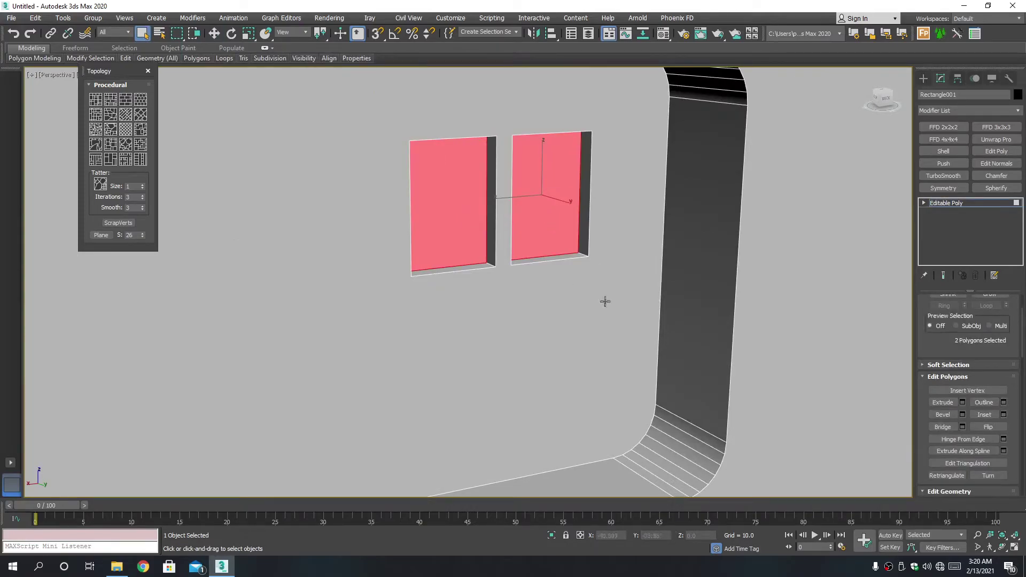
- Inset both back faces by 0.271
{"action": "left_click", "coordinate": [1004, 415]}
{"action": "left_click_drag", "start_coordinate": [476, 304], "coordinate": [478, 314]}
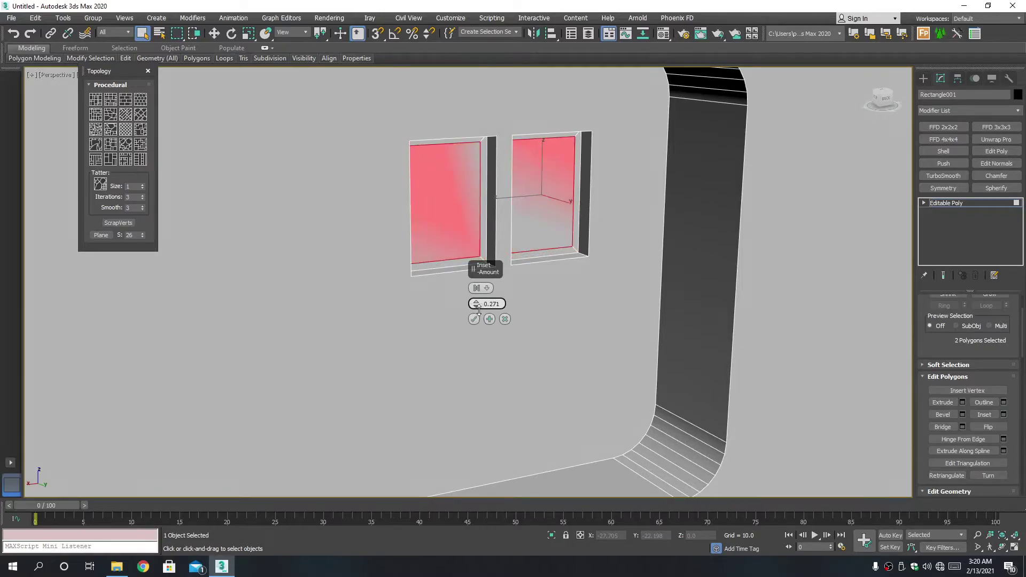
{"action": "left_click", "coordinate": [474, 319]}
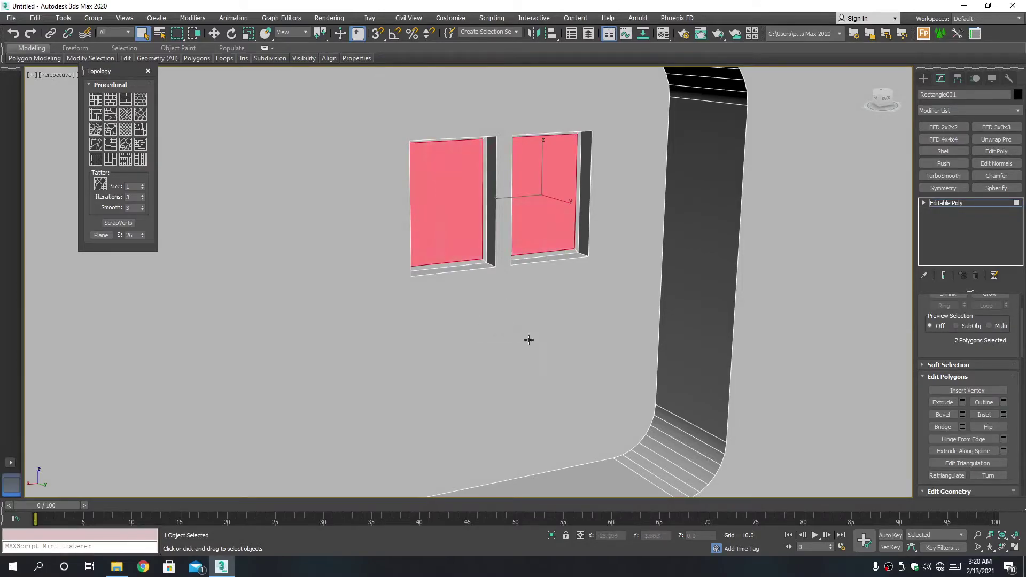
- Extrude the inset faces outward by 1.017 into raised button blocks
{"action": "left_click", "coordinate": [962, 404]}
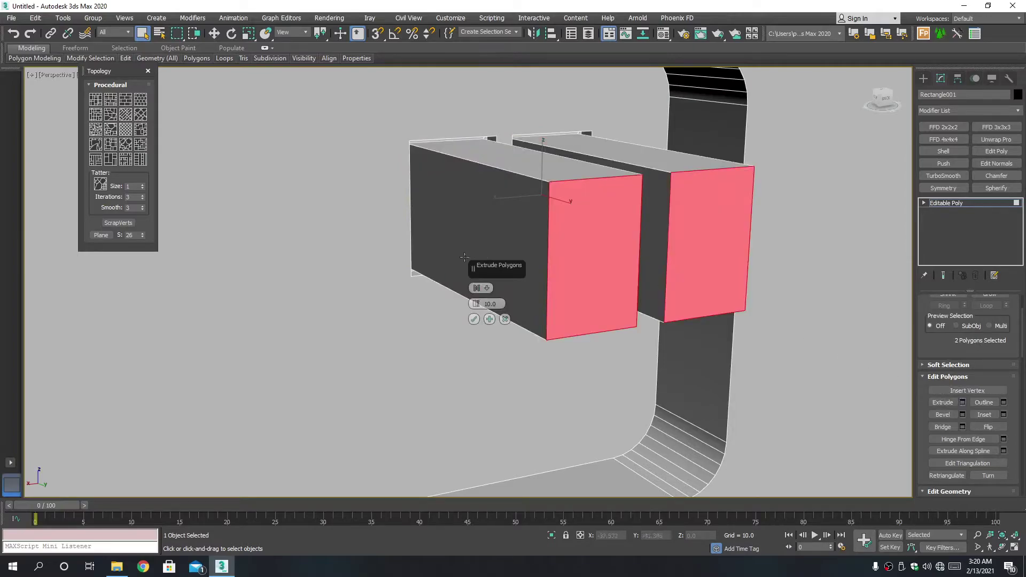
{"action": "left_click_drag", "start_coordinate": [476, 304], "coordinate": [503, 353]}
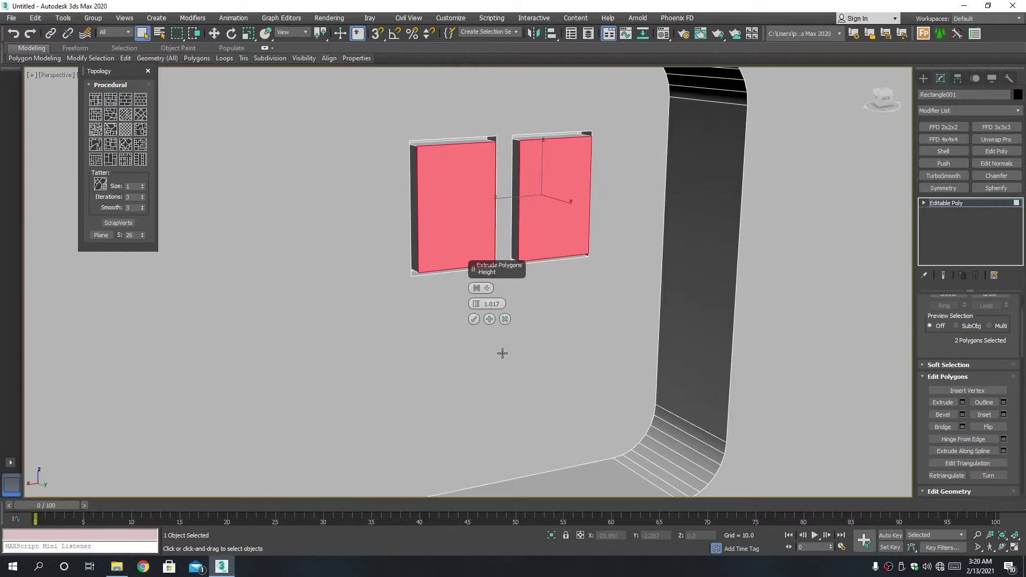
{"action": "left_click", "coordinate": [474, 319]}
{"action": "scroll", "coordinate": [955, 321], "scroll_direction": "up", "scroll_amount": 2}
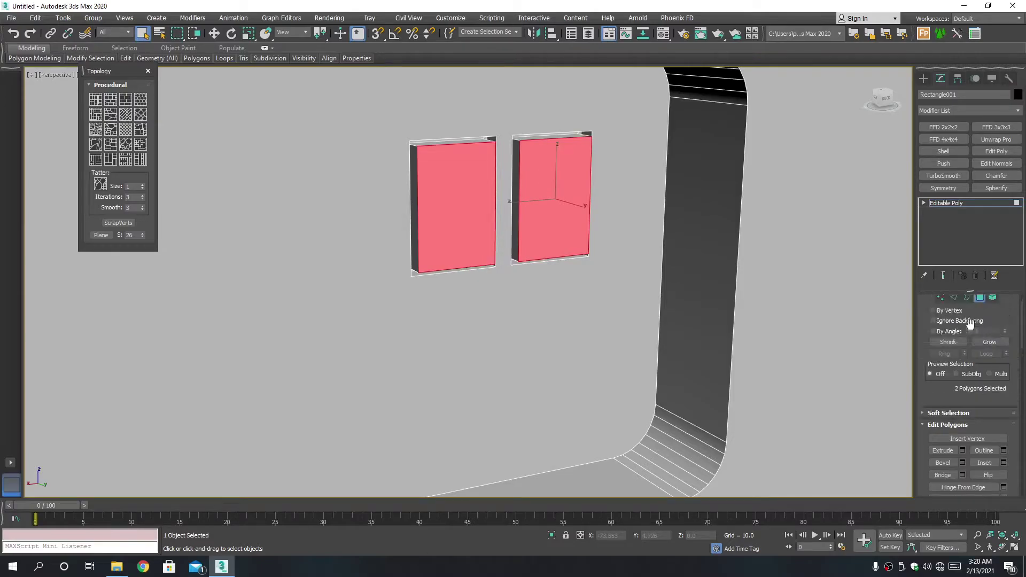
- Chamfer the button border edges with amount 0.13, 3 segments, Quad profile
{"action": "left_click", "coordinate": [954, 312]}
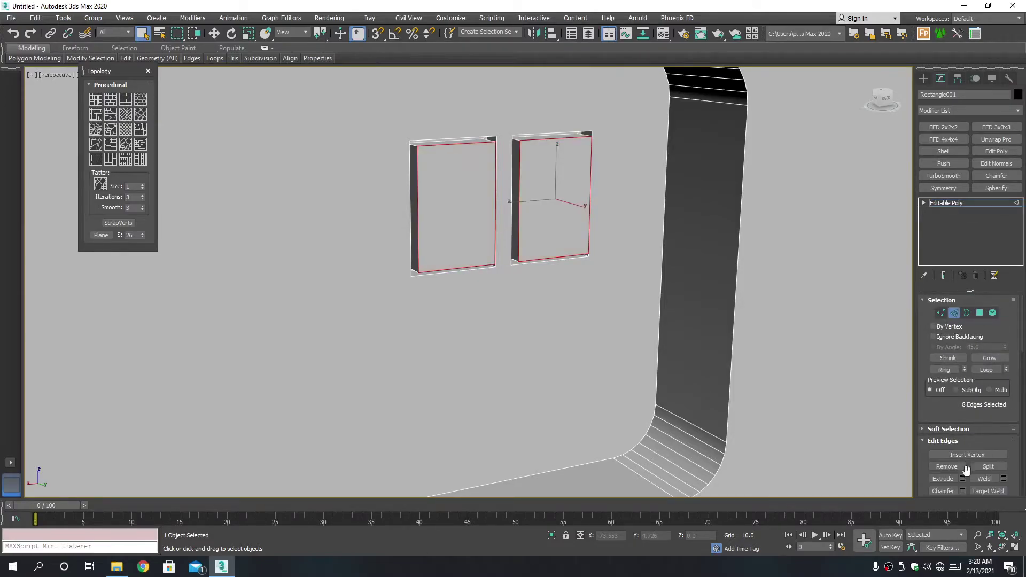
{"action": "left_click", "coordinate": [962, 491]}
{"action": "scroll", "coordinate": [469, 178], "scroll_direction": "up", "scroll_amount": 3}
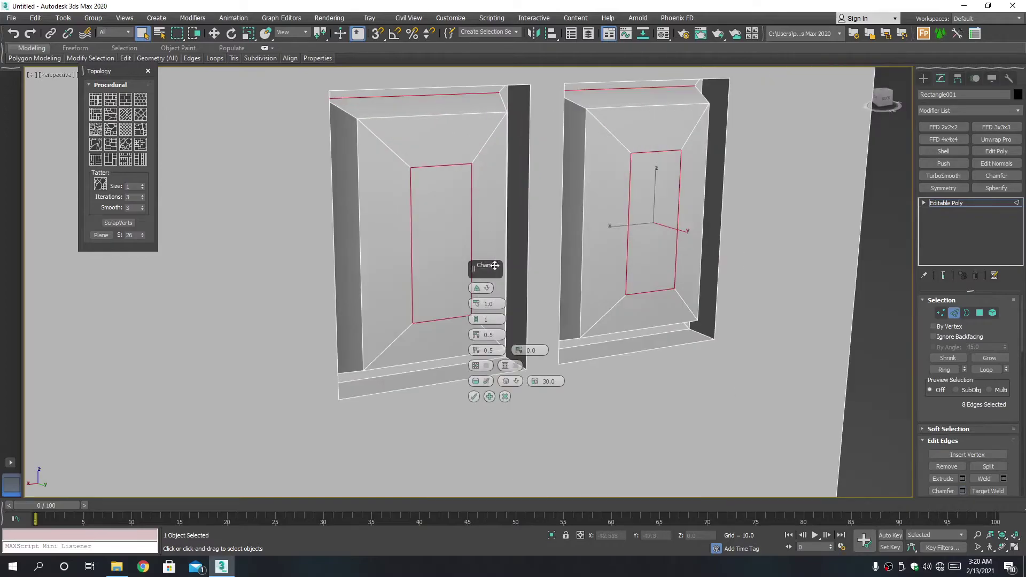
{"action": "right_click", "coordinate": [477, 312]}
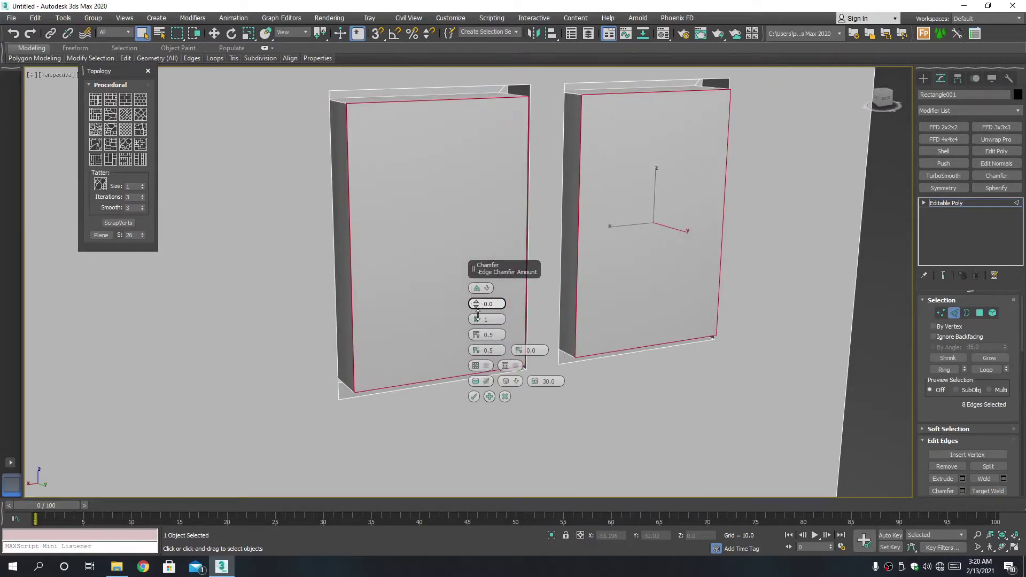
{"action": "left_click_drag", "start_coordinate": [479, 303], "coordinate": [478, 314]}
{"action": "mouse_move", "coordinate": [374, 236]}
{"action": "middle_mouse_down", "text": "alt"}
{"action": "mouse_move", "coordinate": [339, 223]}
{"action": "mouse_move", "coordinate": [353, 209]}
{"action": "mouse_move", "coordinate": [355, 259]}
{"action": "middle_mouse_up", "text": "alt"}
{"action": "scroll", "coordinate": [367, 165], "scroll_direction": "up", "scroll_amount": 2}
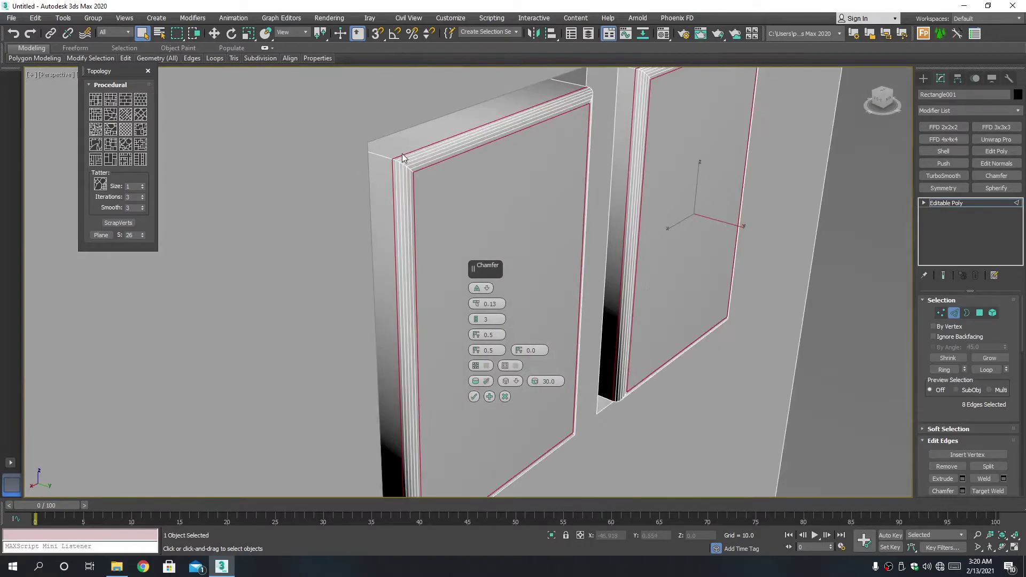
{"action": "scroll", "coordinate": [398, 165], "scroll_direction": "up", "scroll_amount": 3}
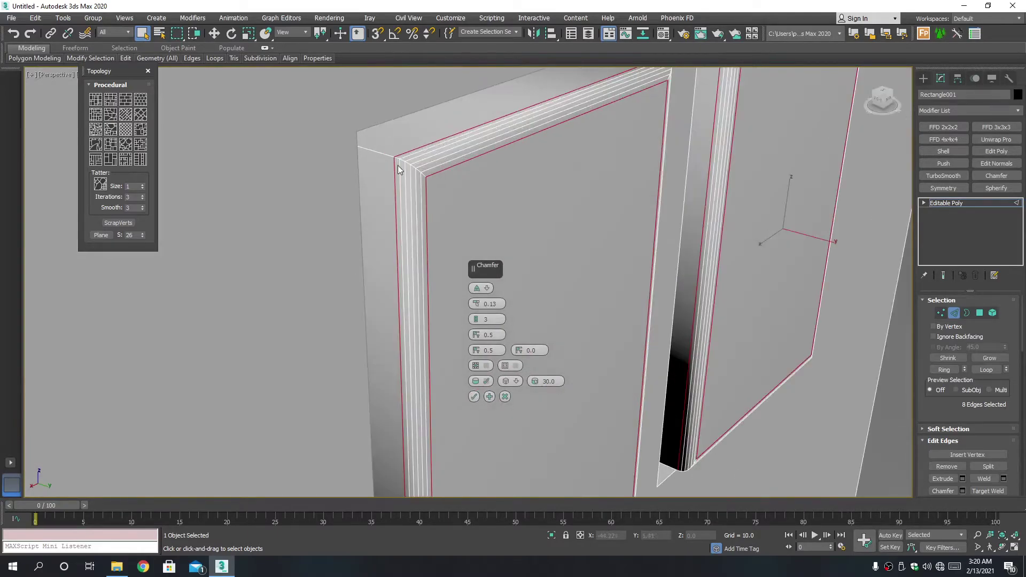
{"action": "left_click", "coordinate": [476, 290]}
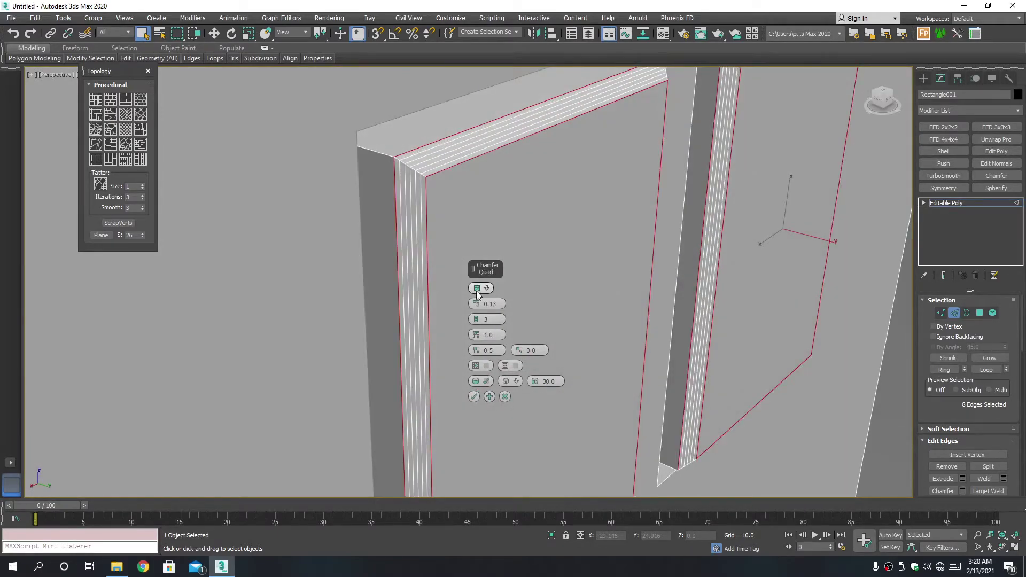
{"action": "left_click", "coordinate": [505, 396]}
- Orbit to face the panel head-on and return to Polygon level
{"action": "scroll", "coordinate": [487, 282], "scroll_direction": "down", "scroll_amount": 4}
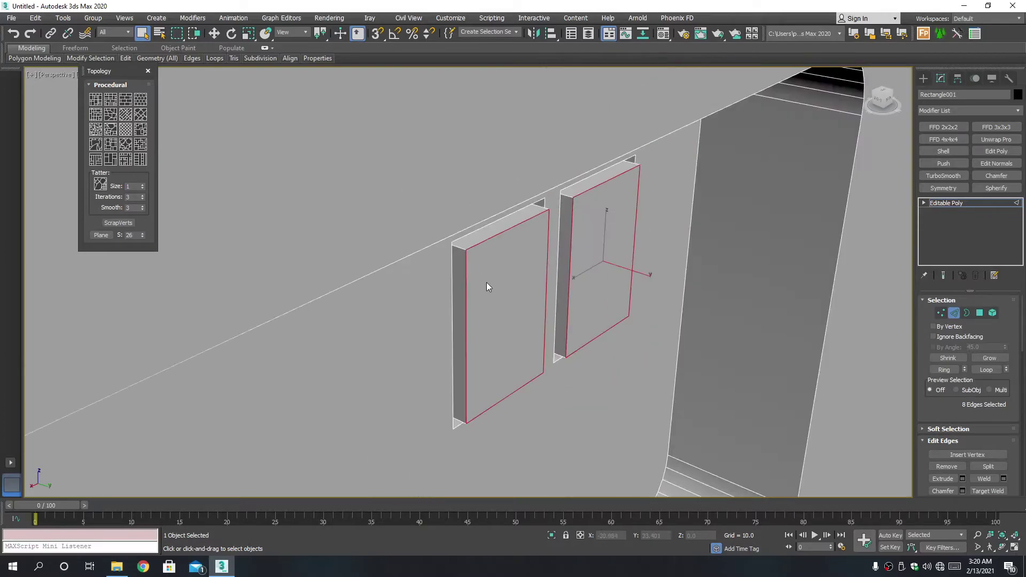
{"action": "scroll", "coordinate": [486, 283], "scroll_direction": "up", "scroll_amount": 2}
{"action": "scroll", "coordinate": [537, 270], "scroll_direction": "down", "scroll_amount": 3}
{"action": "scroll", "coordinate": [550, 273], "scroll_direction": "down", "scroll_amount": 2}
{"action": "scroll", "coordinate": [587, 303], "scroll_direction": "down", "scroll_amount": 3}
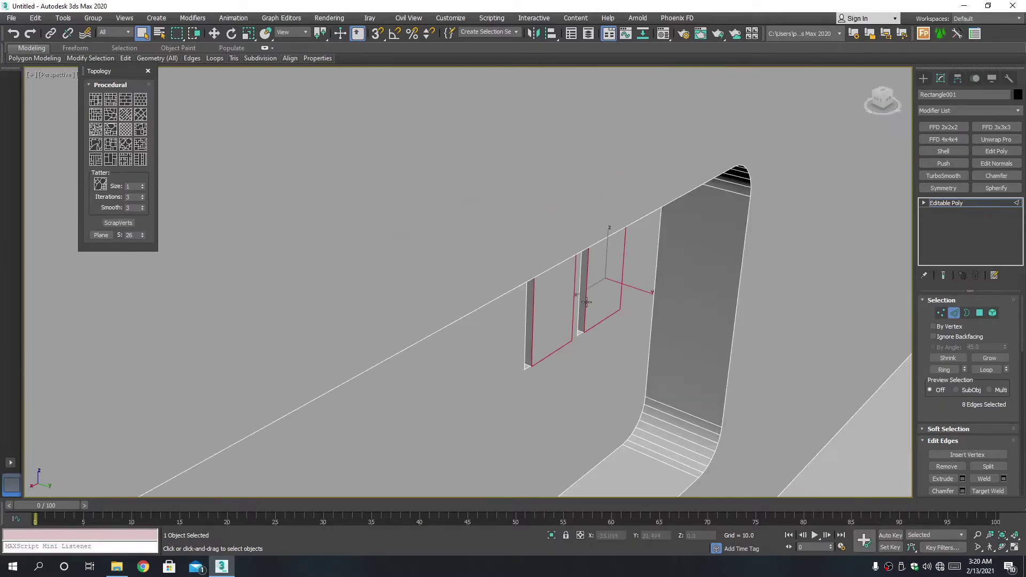
{"action": "mouse_move", "coordinate": [587, 302]}
{"action": "middle_mouse_down", "text": "alt"}
{"action": "mouse_move", "coordinate": [557, 256]}
{"action": "mouse_move", "coordinate": [534, 245]}
{"action": "middle_mouse_up", "text": "alt"}
{"action": "key", "text": "4"}
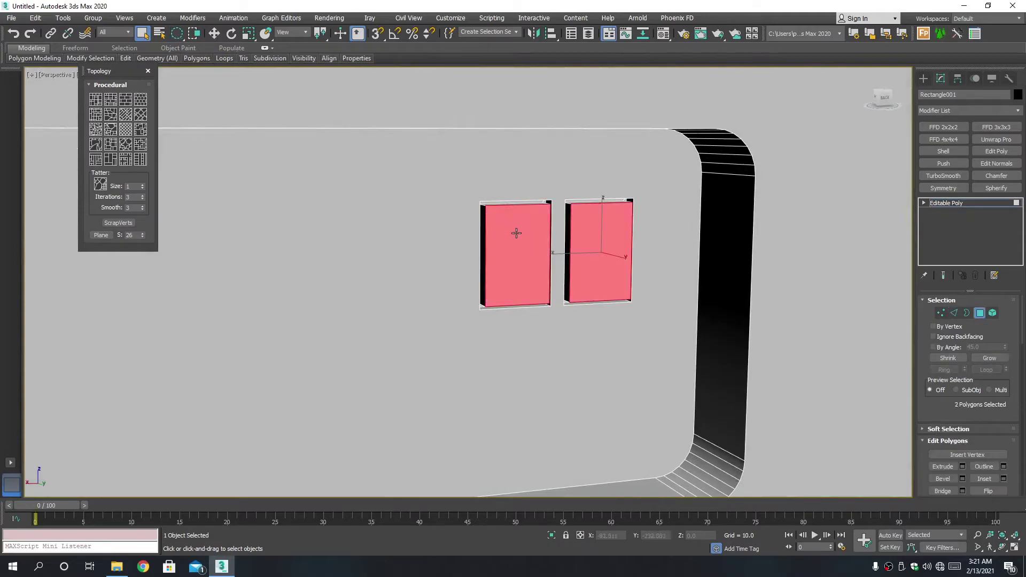
- Bevel the two button front faces with a small height
{"action": "left_click", "coordinate": [963, 479]}
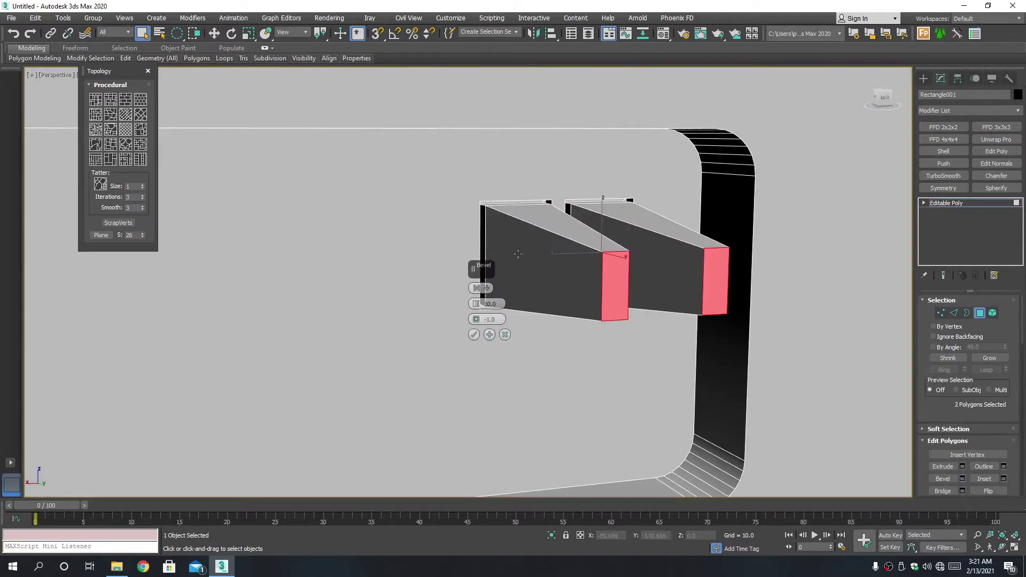
{"action": "right_click", "coordinate": [479, 305]}
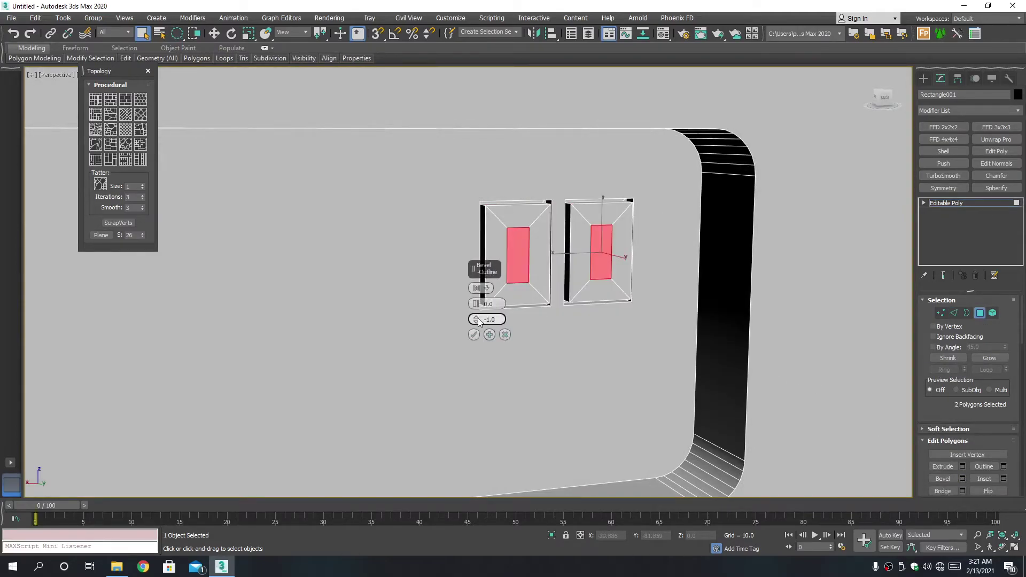
{"action": "left_click_drag", "start_coordinate": [479, 306], "coordinate": [478, 298]}
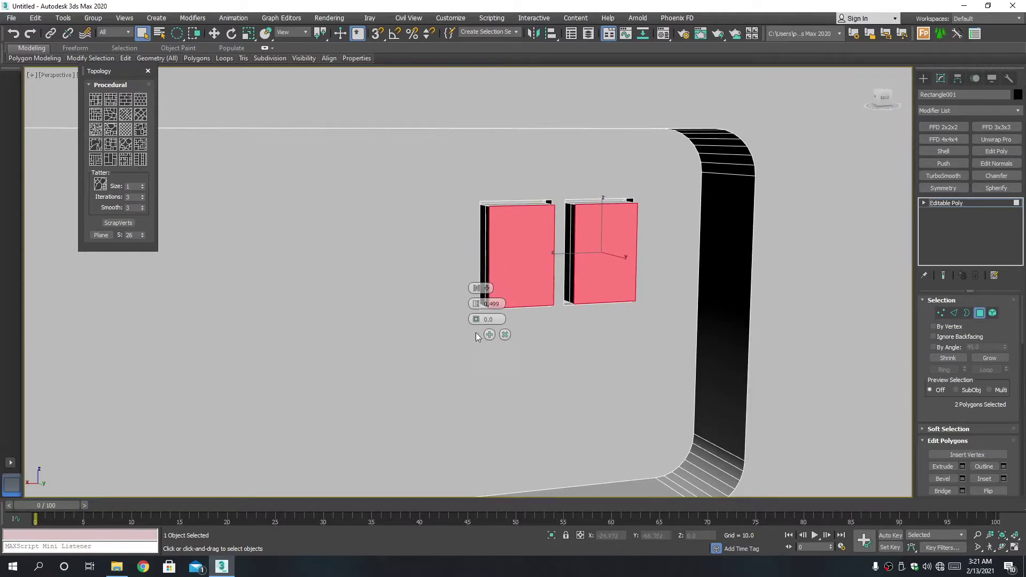
{"action": "left_click", "coordinate": [475, 334]}
{"action": "scroll", "coordinate": [493, 211], "scroll_direction": "up", "scroll_amount": 3}
{"action": "middle_click_drag", "start_coordinate": [492, 211], "coordinate": [525, 224], "text": "alt"}
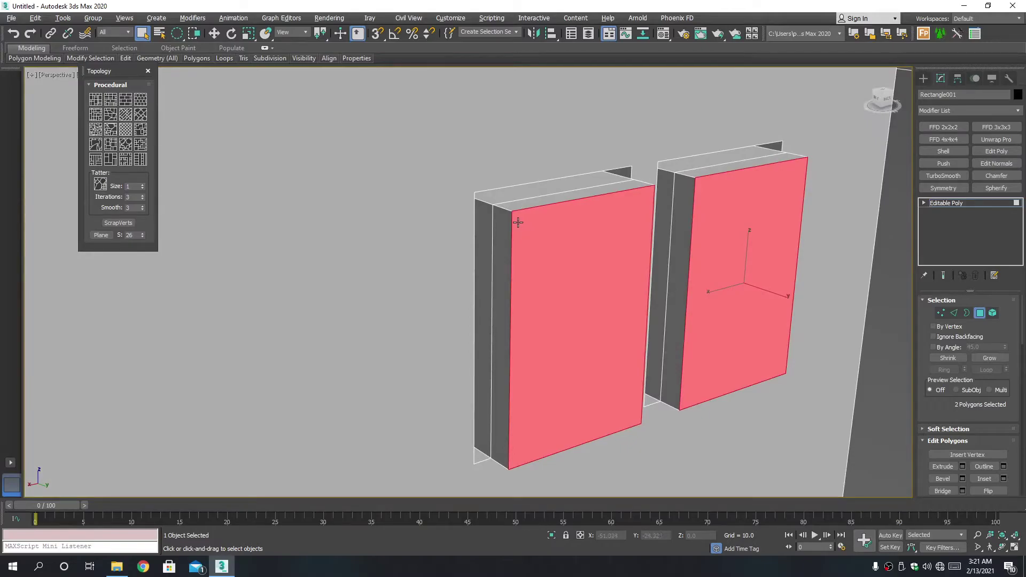
{"action": "scroll", "coordinate": [518, 223], "scroll_direction": "up", "scroll_amount": 2}
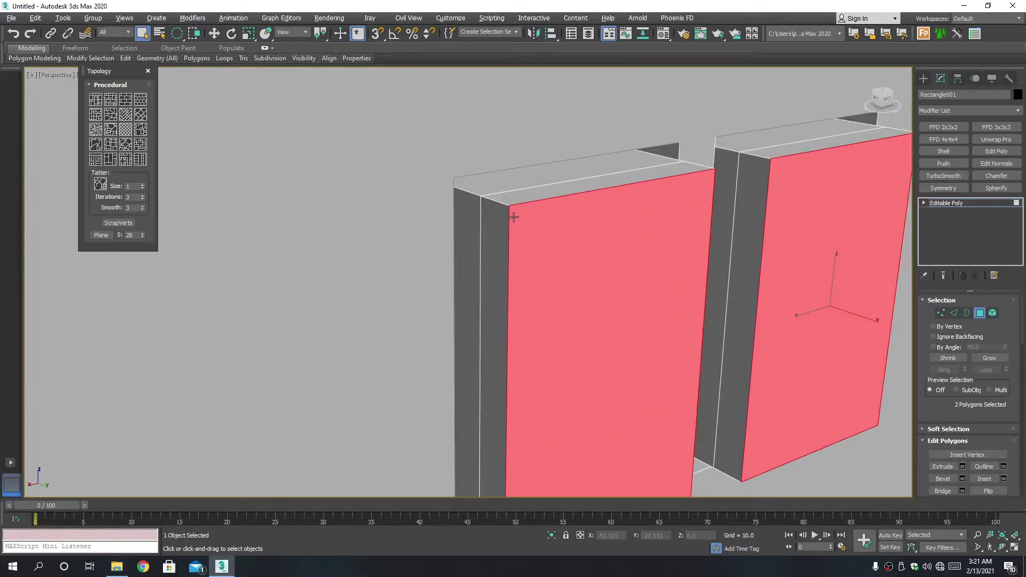
- Try a Uniform chamfer on the front face border edges, then cancel it
{"action": "left_click", "coordinate": [955, 313], "text": "ctrl"}
{"action": "left_click", "coordinate": [964, 490]}
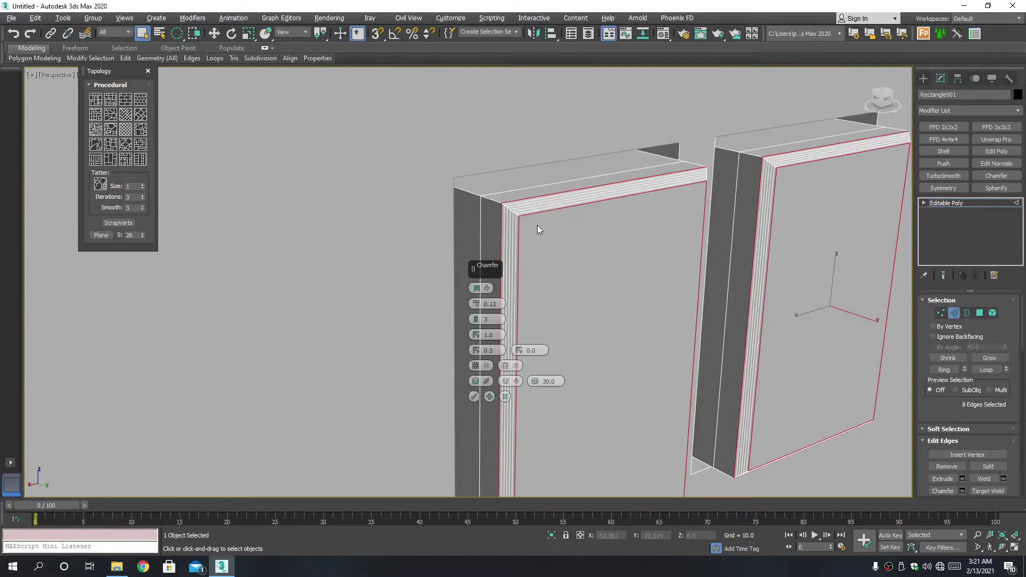
{"action": "left_click", "coordinate": [486, 288]}
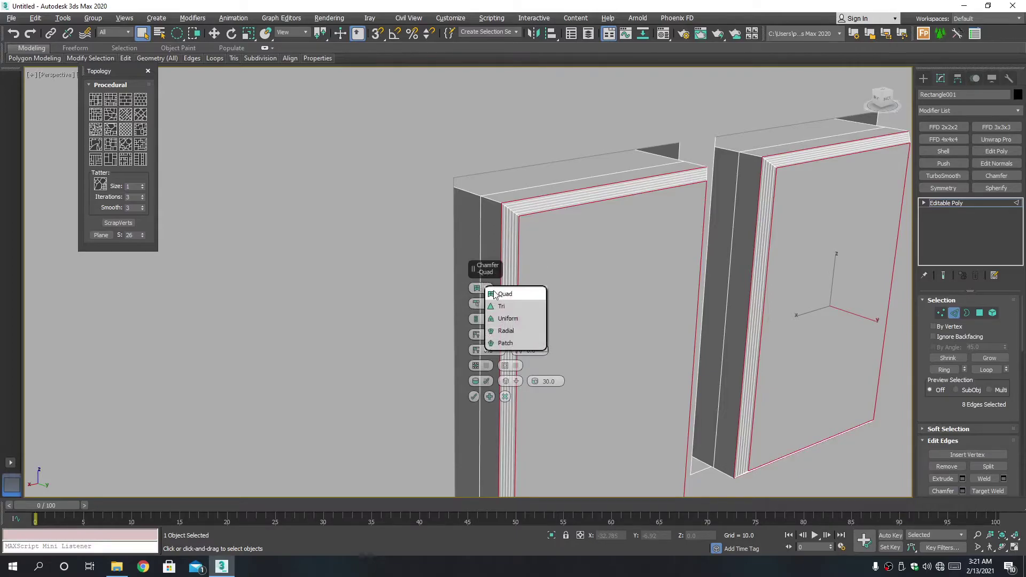
{"action": "left_click", "coordinate": [506, 318]}
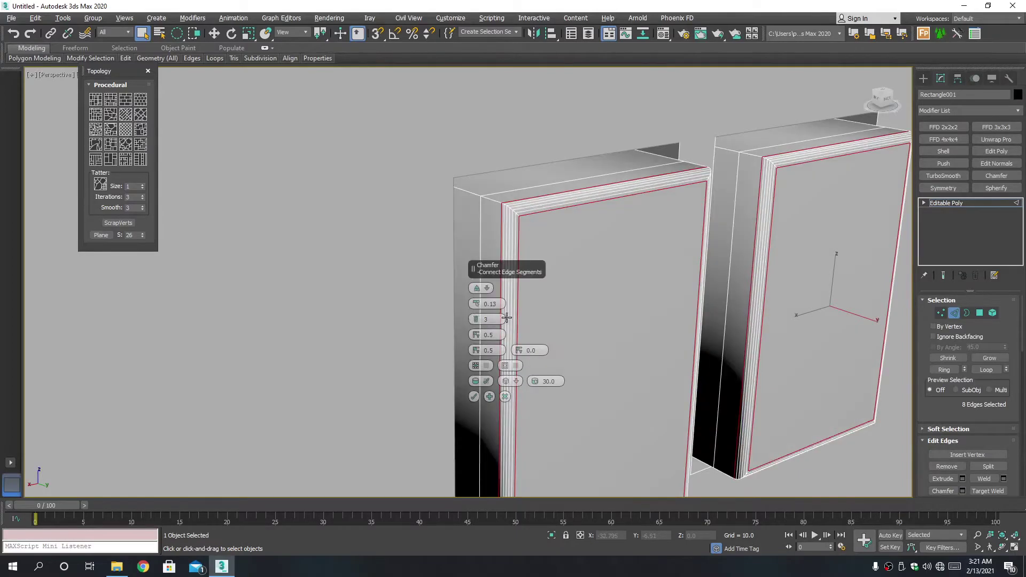
{"action": "left_click", "coordinate": [505, 397]}
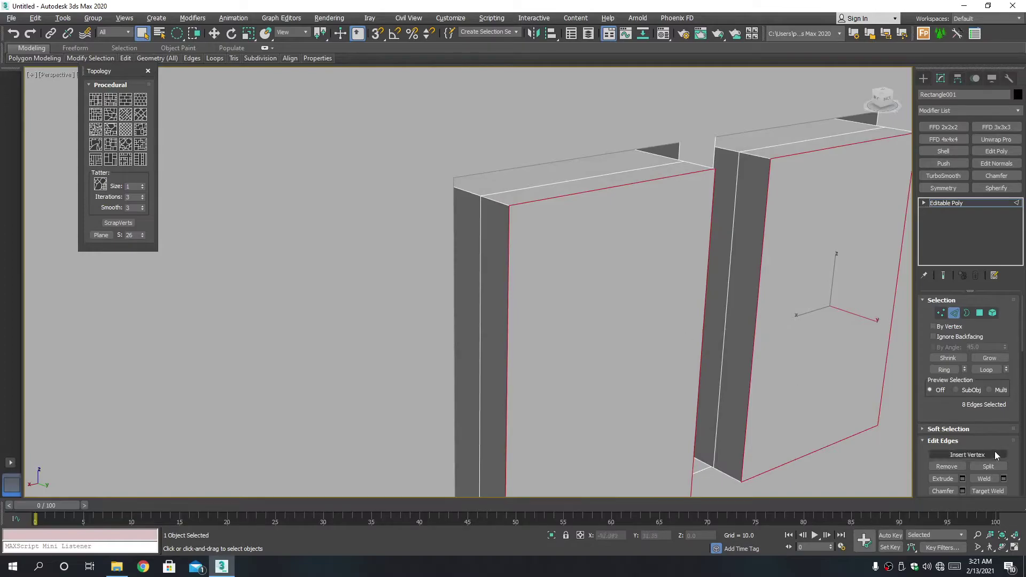
{"action": "key", "text": "4"}
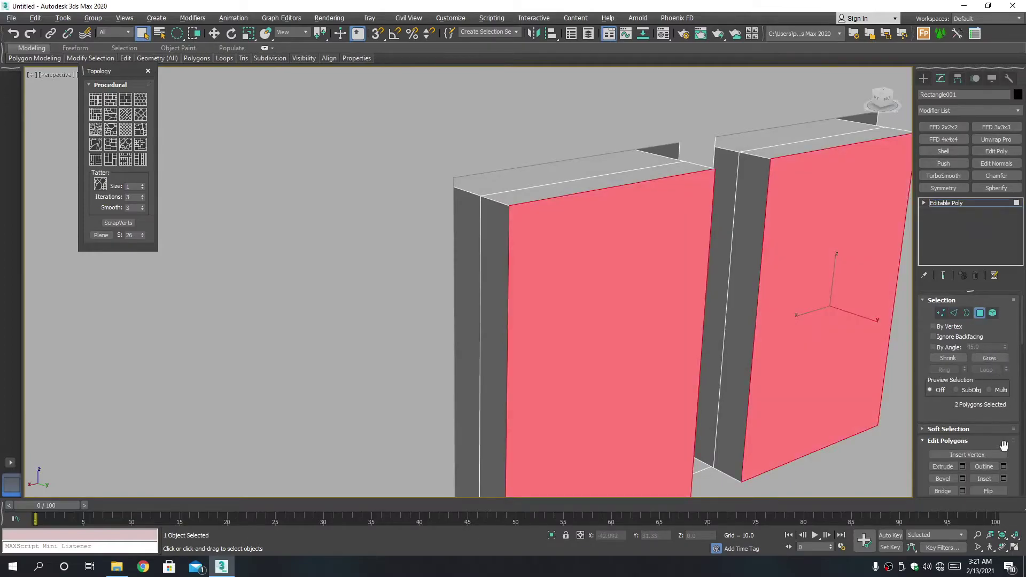
- Outline the button front faces by -0.102 and push them slightly back along Y
{"action": "left_click", "coordinate": [1004, 466]}
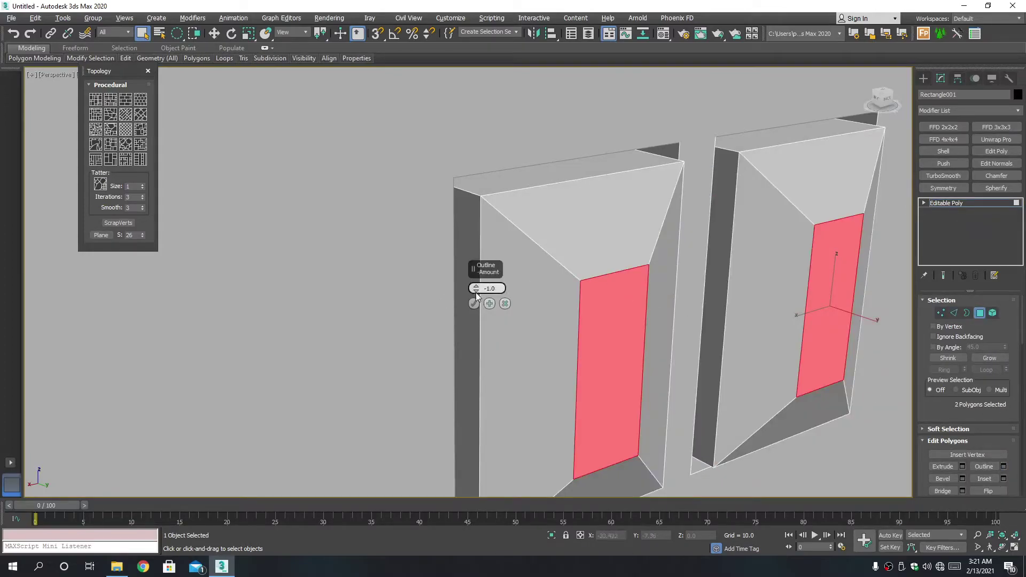
{"action": "left_click_drag", "start_coordinate": [477, 288], "coordinate": [477, 282]}
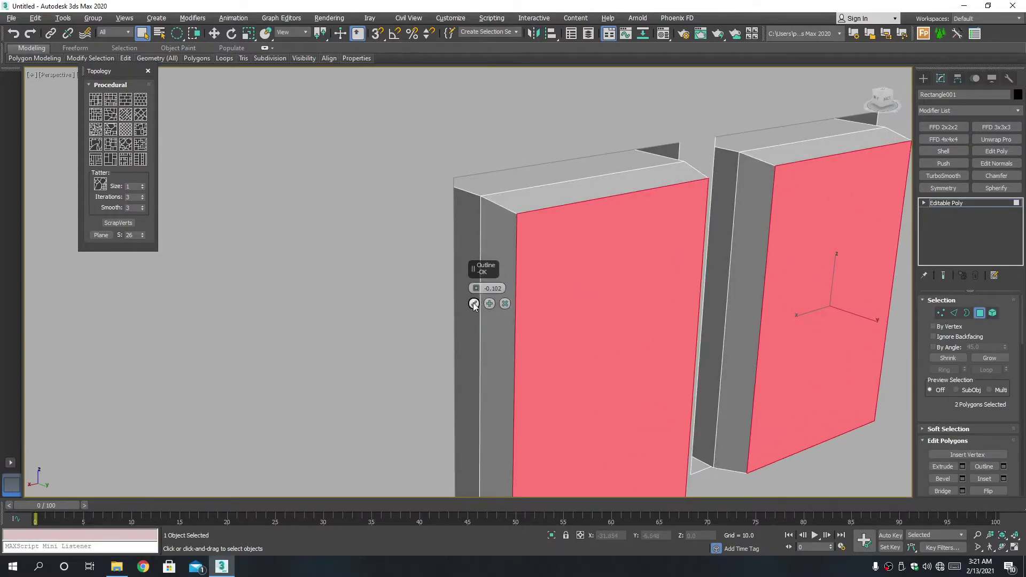
{"action": "left_click", "coordinate": [474, 304]}
{"action": "key", "text": "w"}
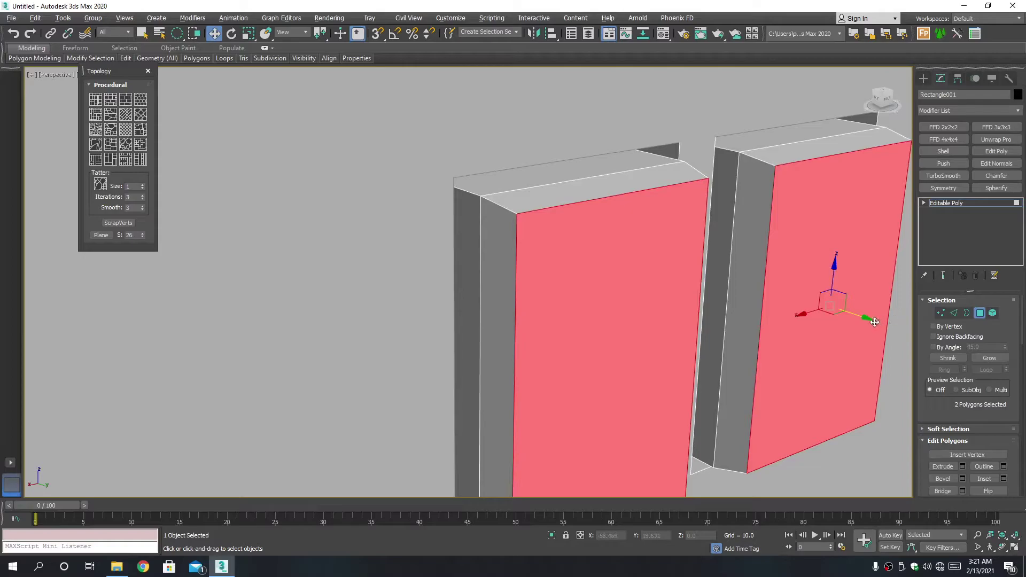
{"action": "left_click_drag", "start_coordinate": [875, 323], "coordinate": [856, 305]}
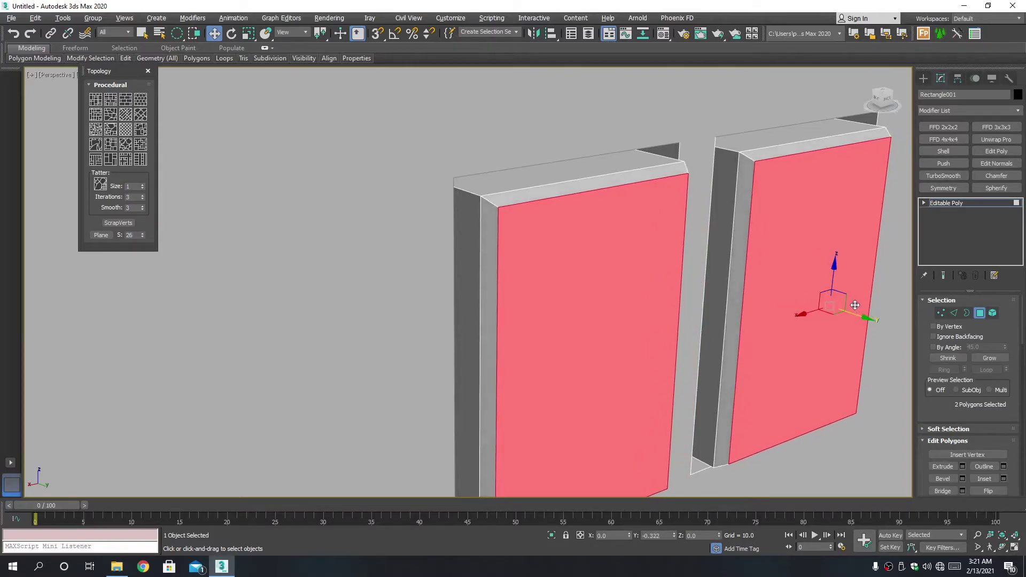
{"action": "scroll", "coordinate": [690, 251], "scroll_direction": "down", "scroll_amount": 4}
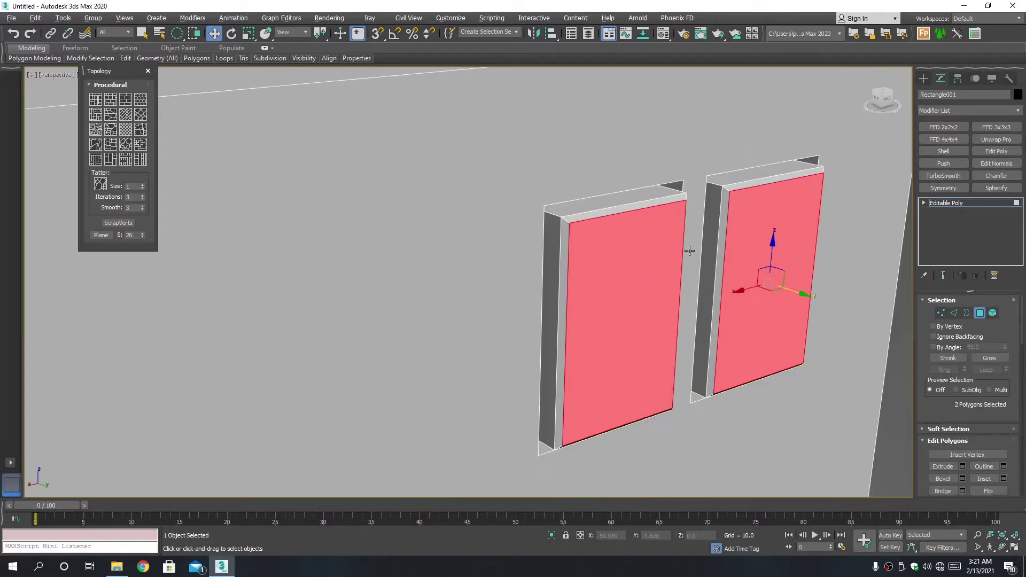
{"action": "key", "text": "4"}
{"action": "middle_click_drag", "start_coordinate": [689, 251], "coordinate": [633, 245], "text": "alt"}
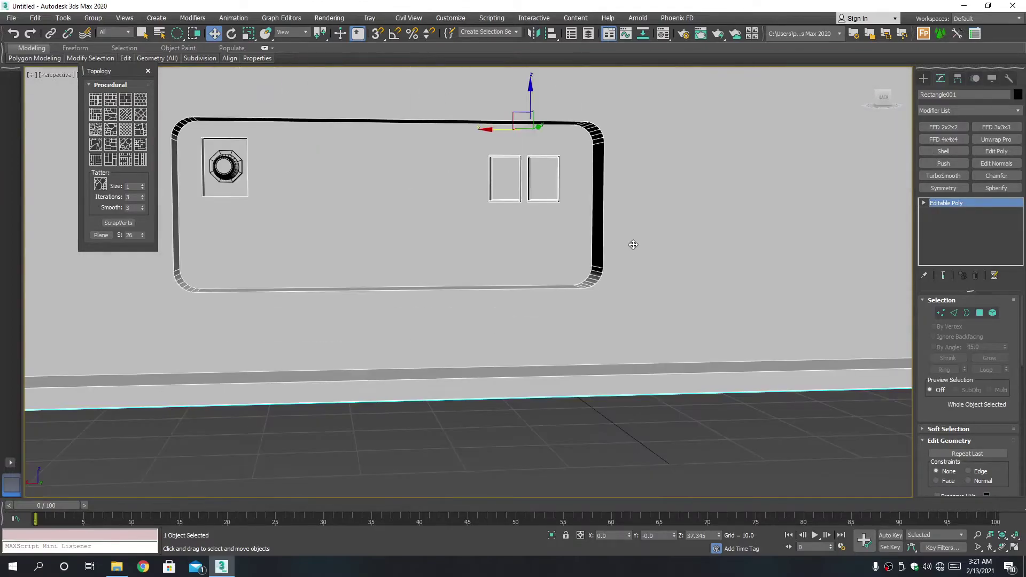
- Orbit toward the panel and maximize the back view
{"action": "scroll", "coordinate": [633, 245], "scroll_direction": "down", "scroll_amount": 5}
{"action": "scroll", "coordinate": [679, 321], "scroll_direction": "down", "scroll_amount": 5}
{"action": "middle_click_drag", "start_coordinate": [656, 303], "coordinate": [694, 268], "text": "alt"}
{"action": "key", "text": "alt+w"}
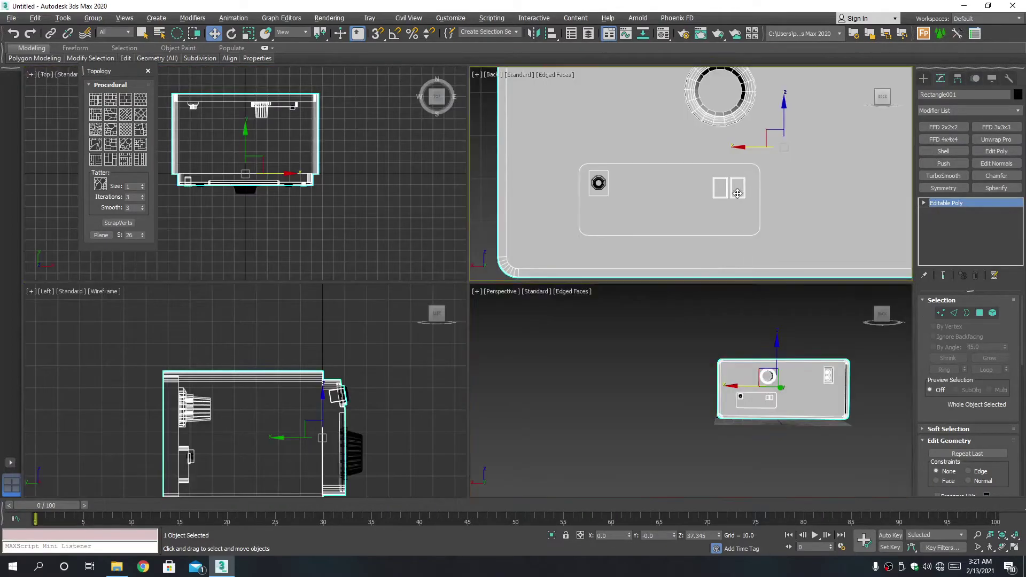
{"action": "key", "text": "alt+w"}
- Start a Standard Primitives Sphere with AutoGrid on, deleting a first failed attempt
{"action": "left_click", "coordinate": [923, 79]}
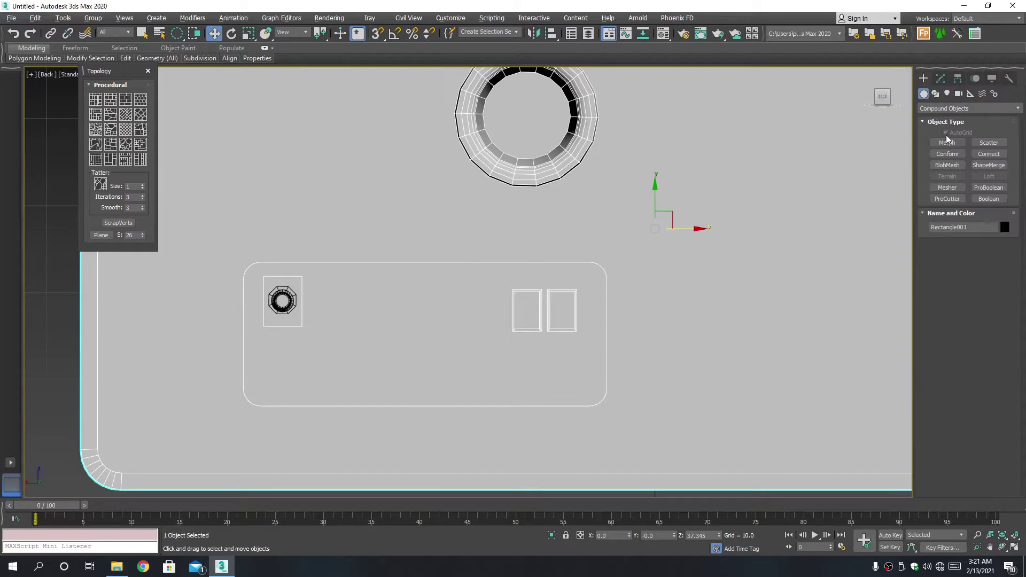
{"action": "left_click", "coordinate": [933, 110]}
{"action": "left_click", "coordinate": [936, 122]}
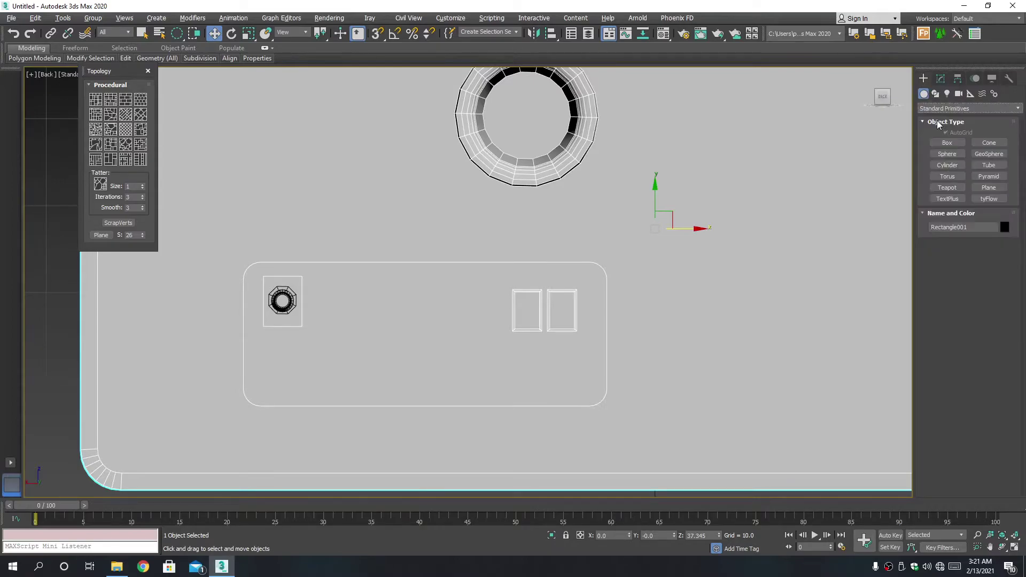
{"action": "left_click", "coordinate": [947, 154]}
{"action": "scroll", "coordinate": [529, 310], "scroll_direction": "up", "scroll_amount": 3}
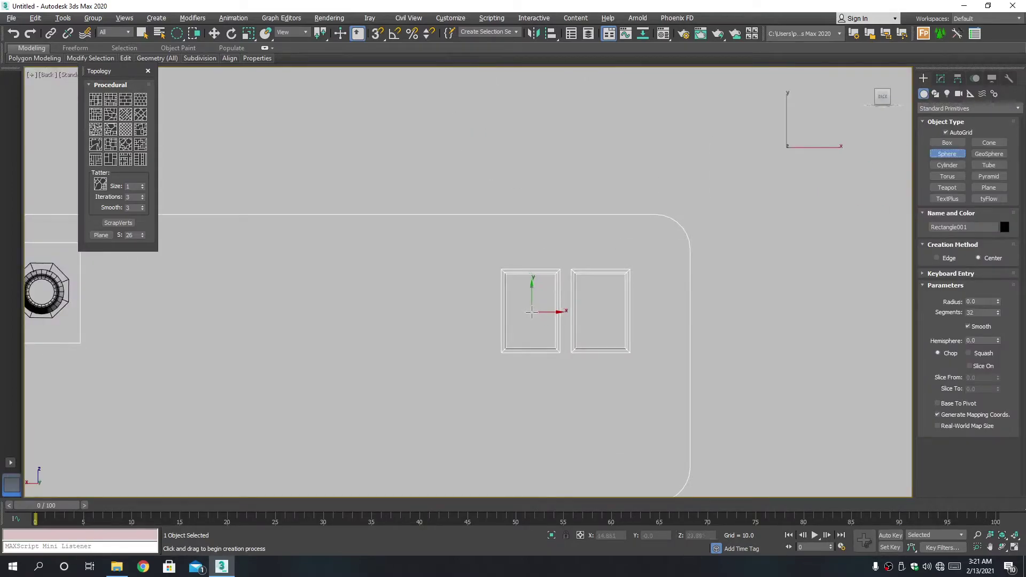
{"action": "left_click", "coordinate": [949, 132]}
{"action": "left_click_drag", "start_coordinate": [530, 307], "coordinate": [548, 310]}
{"action": "right_click", "coordinate": [549, 311]}
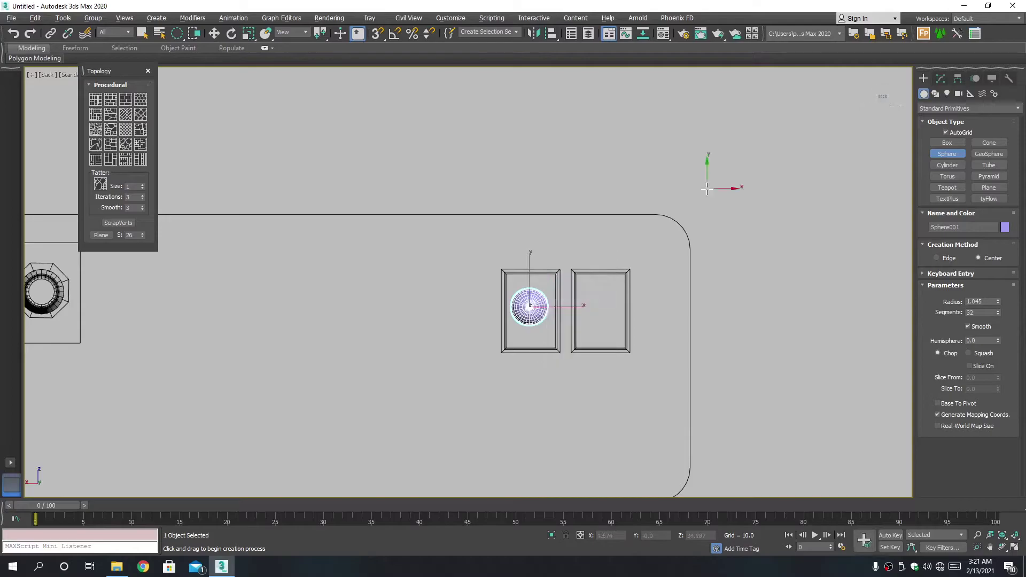
{"action": "key", "text": "Delete"}
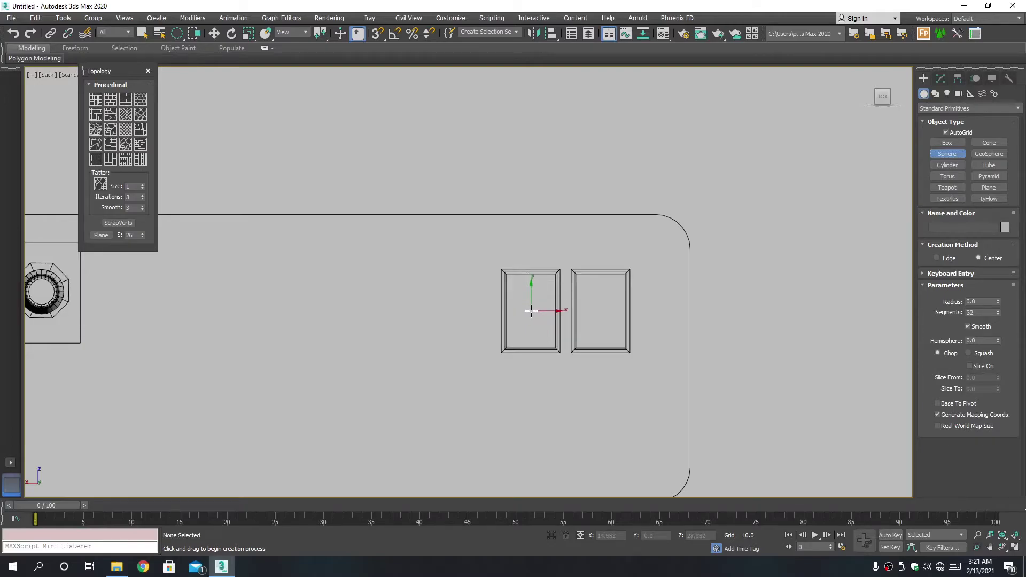
- Draw a sphere of radius about 1.229 on the left button face and zoom to it
{"action": "left_click_drag", "start_coordinate": [533, 310], "coordinate": [556, 309]}
{"action": "key", "text": "w"}
{"action": "key", "text": "alt+w"}
{"action": "key", "text": "alt+w"}
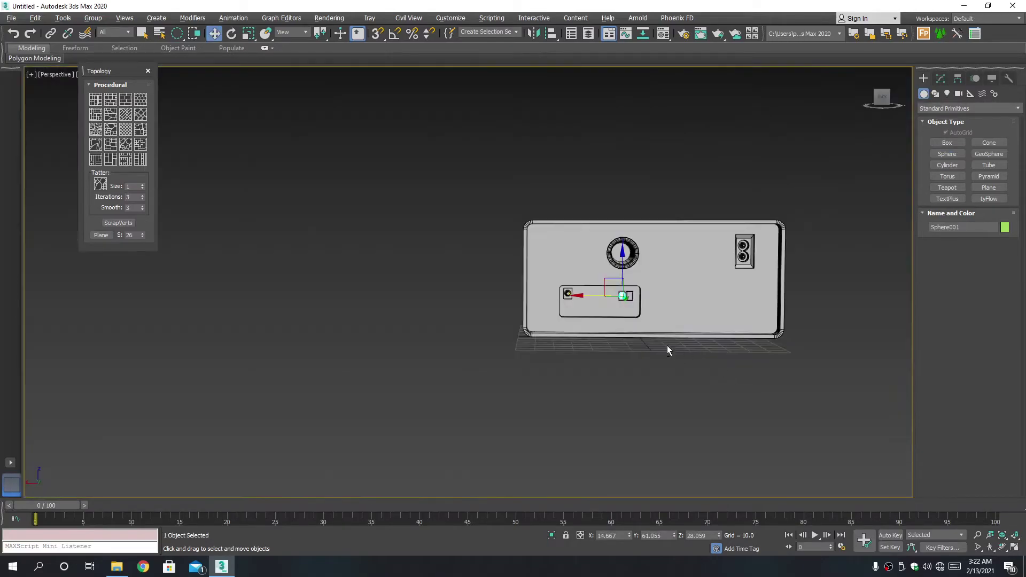
{"action": "key", "text": "z"}
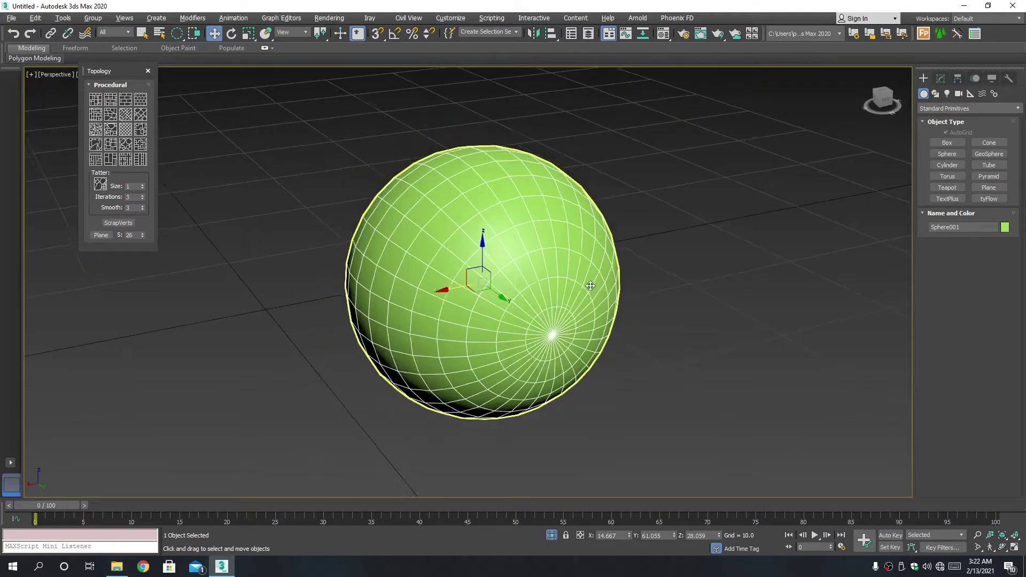
{"action": "middle_click_drag", "start_coordinate": [590, 286], "coordinate": [631, 282], "text": "alt"}
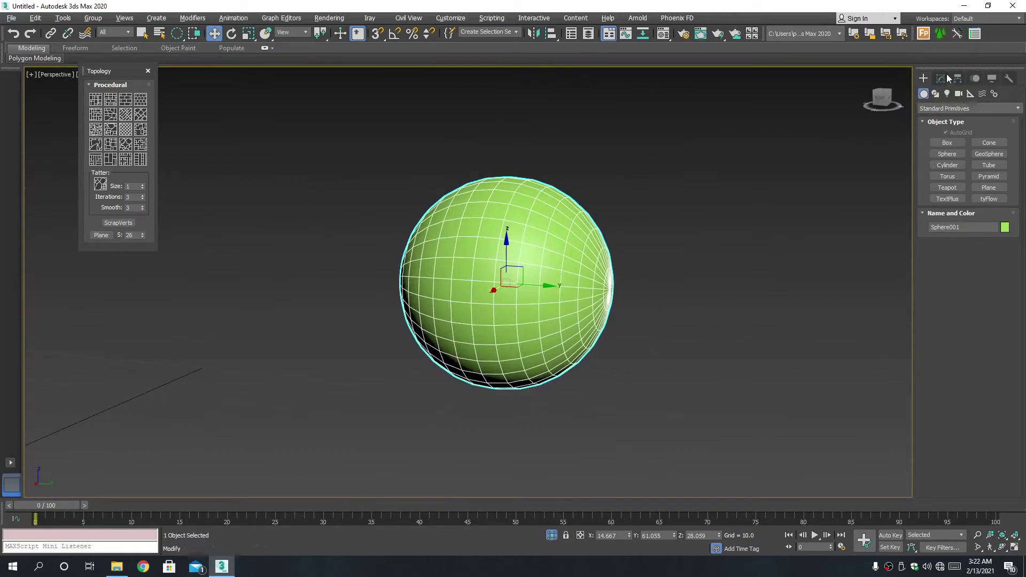
- Add a Slice modifier to the sphere, removing one half to leave a dome
{"action": "left_click", "coordinate": [941, 79]}
{"action": "left_click", "coordinate": [945, 108]}
{"action": "type", "text": "s"}
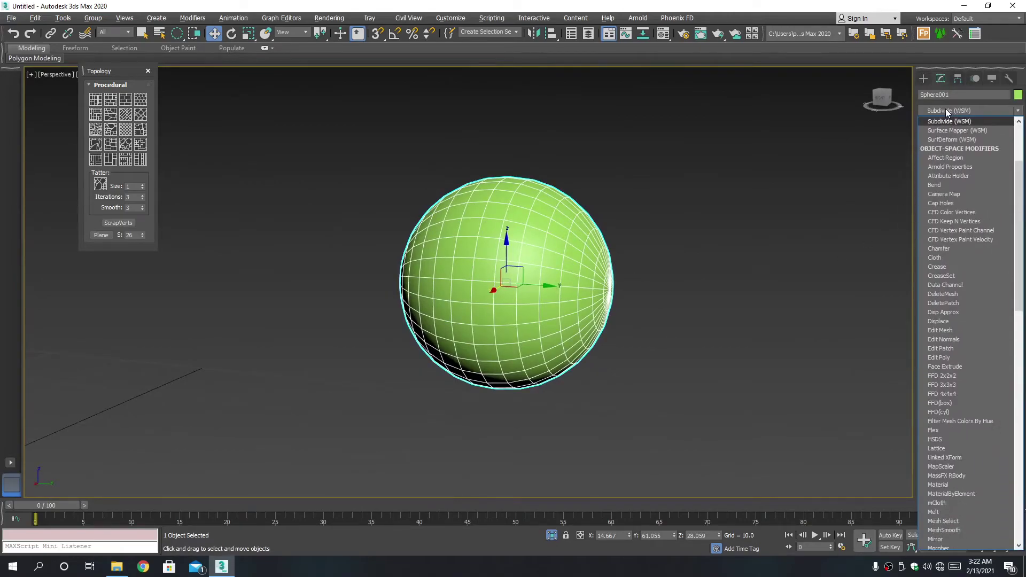
{"action": "type", "text": "lice"}
{"action": "left_click", "coordinate": [945, 148]}
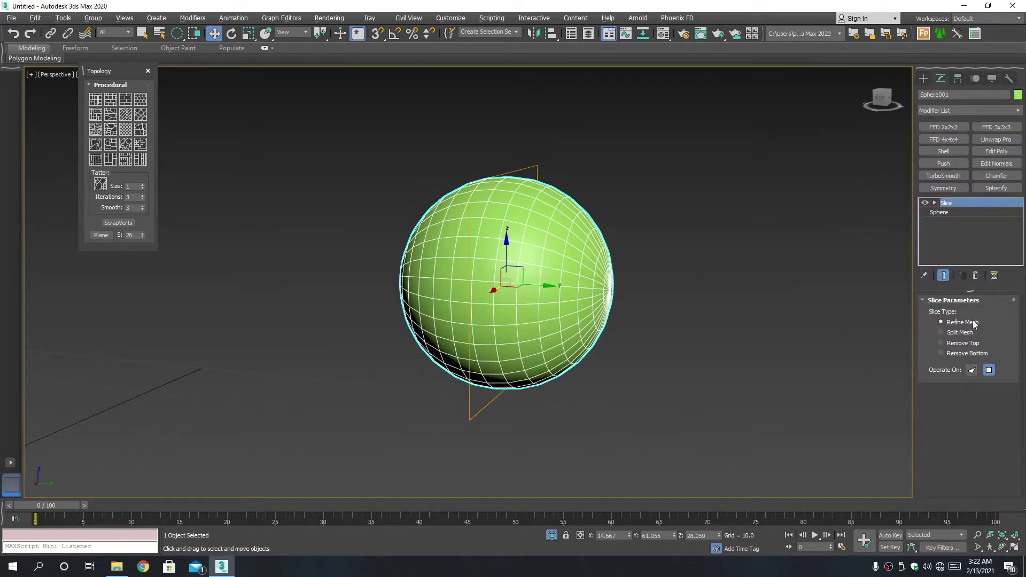
{"action": "left_click", "coordinate": [964, 344]}
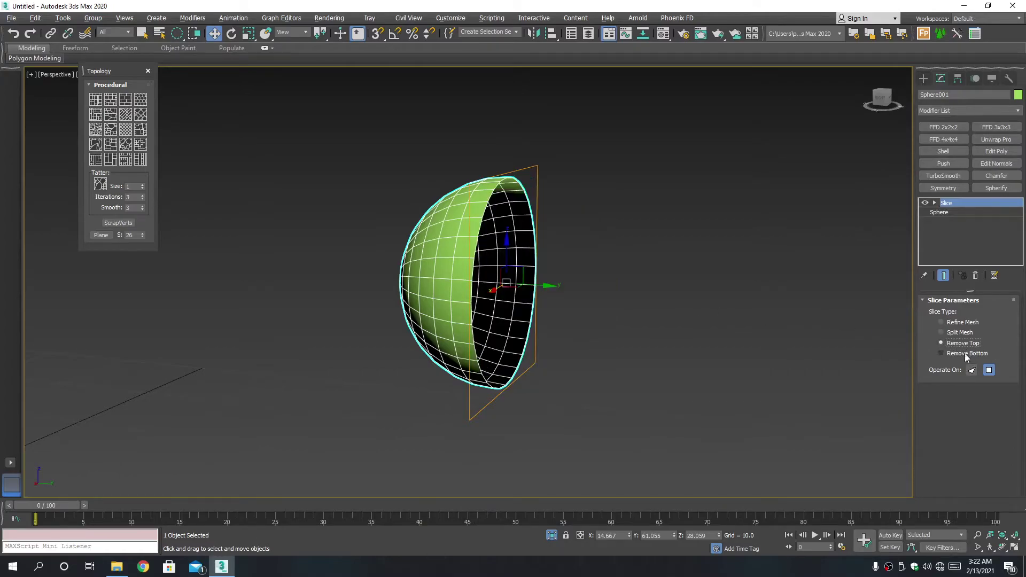
{"action": "left_click", "coordinate": [967, 354]}
- Convert the half-sphere to an editable poly and orbit around the dome
{"action": "right_click", "coordinate": [651, 301]}
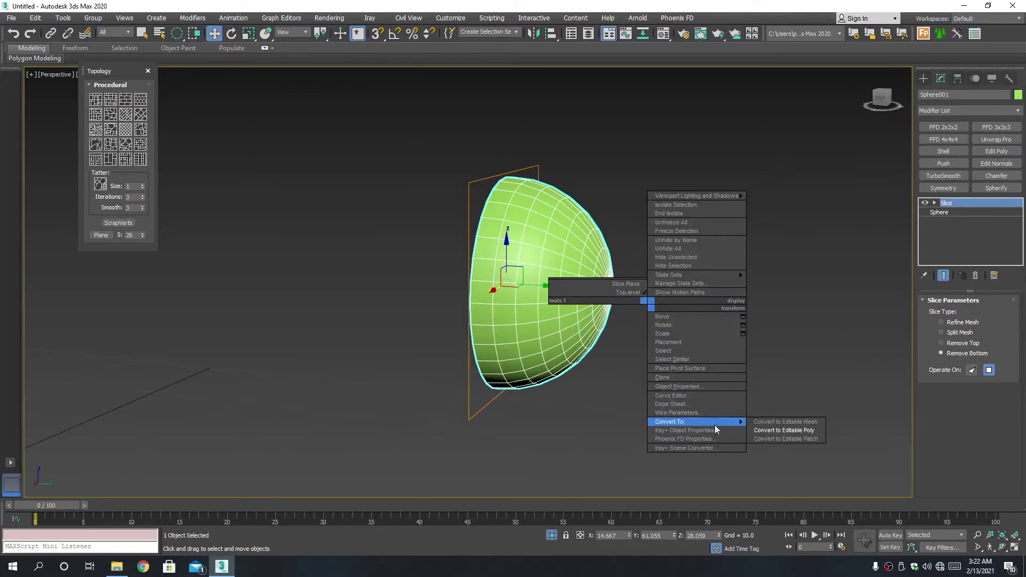
{"action": "left_click", "coordinate": [778, 430]}
{"action": "key", "text": "r"}
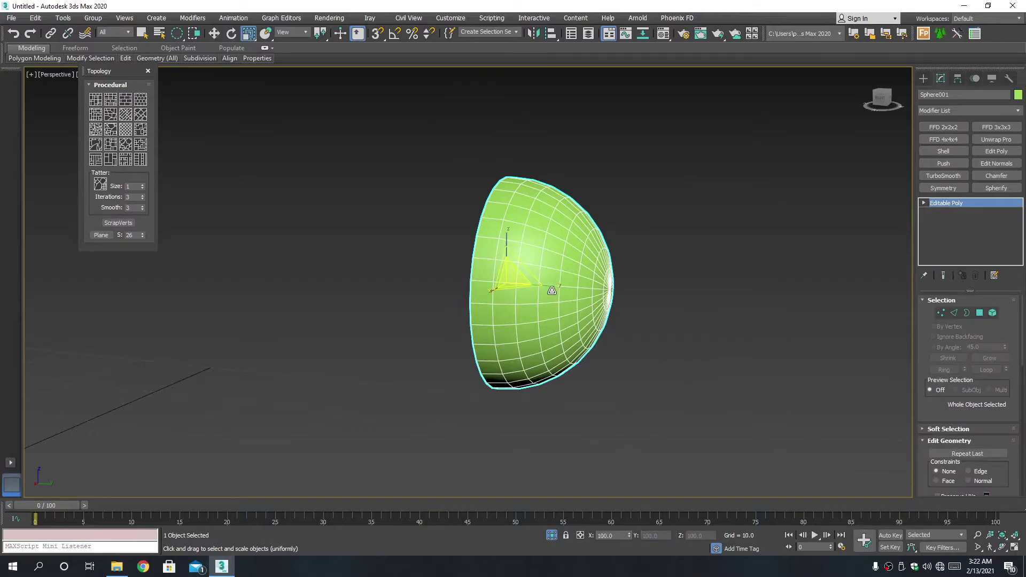
{"action": "middle_click_drag", "start_coordinate": [551, 290], "coordinate": [560, 278], "text": "alt"}
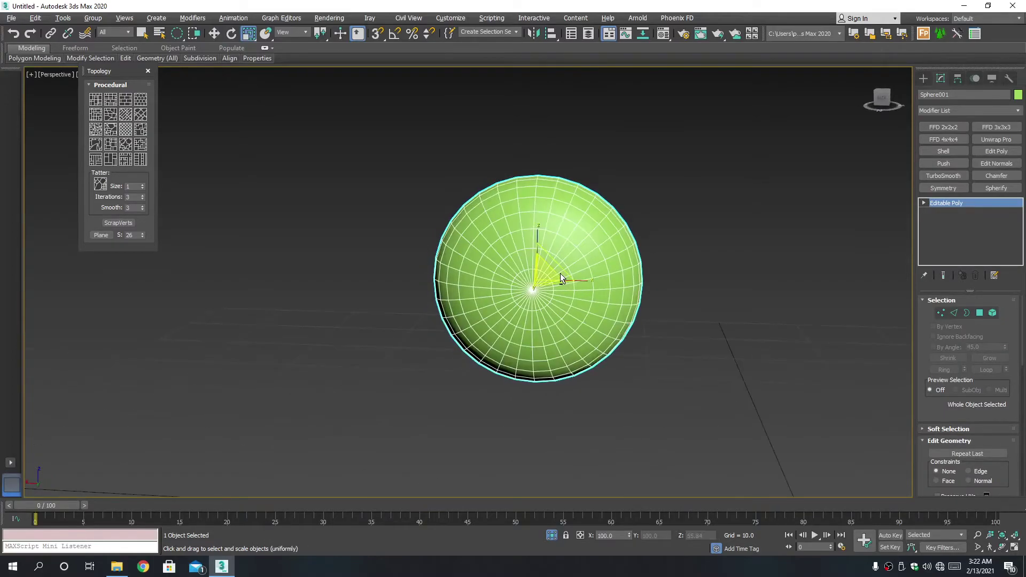
{"action": "middle_click_drag", "start_coordinate": [560, 274], "coordinate": [628, 460], "text": "alt"}
- Try rotating the dome, undoing both unwanted rotations
{"action": "key", "text": "e"}
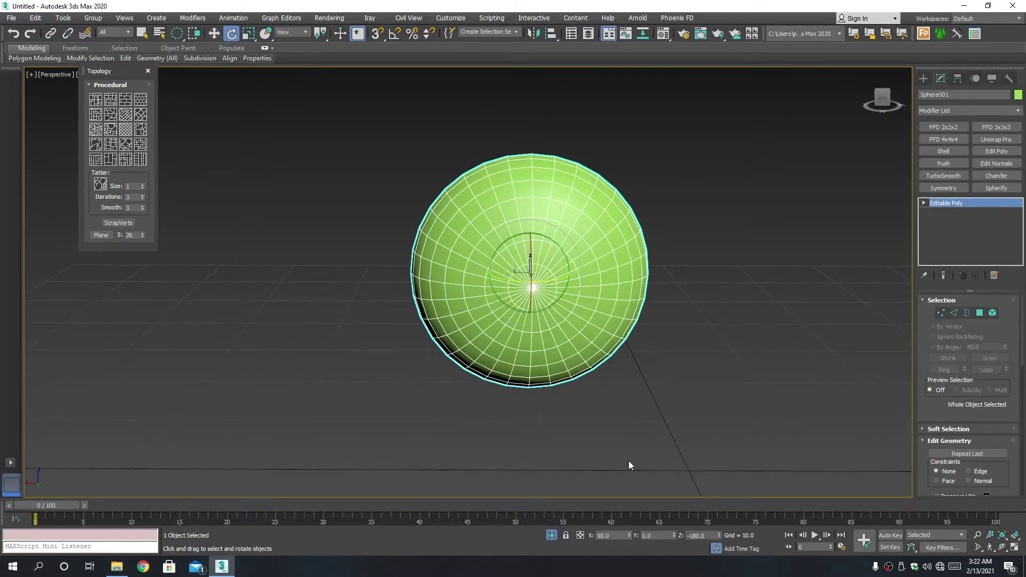
{"action": "right_click", "coordinate": [719, 534]}
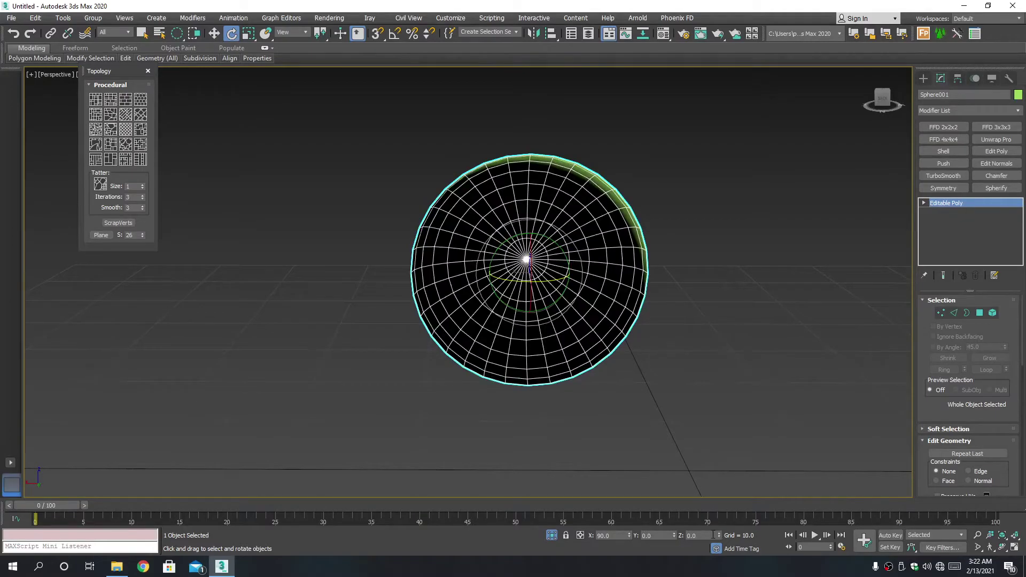
{"action": "key", "text": "ctrl+z"}
{"action": "right_click", "coordinate": [630, 533]}
{"action": "key", "text": "ctrl+z"}
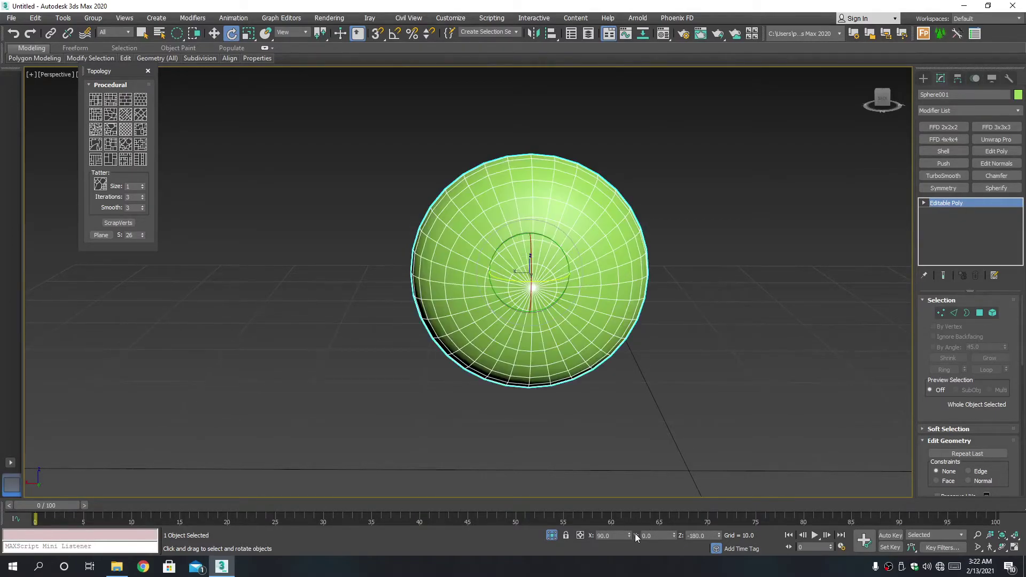
{"action": "scroll", "coordinate": [536, 297], "scroll_direction": "up", "scroll_amount": 3}
{"action": "right_click", "coordinate": [533, 254]}
{"action": "mouse_move", "coordinate": [562, 370]}
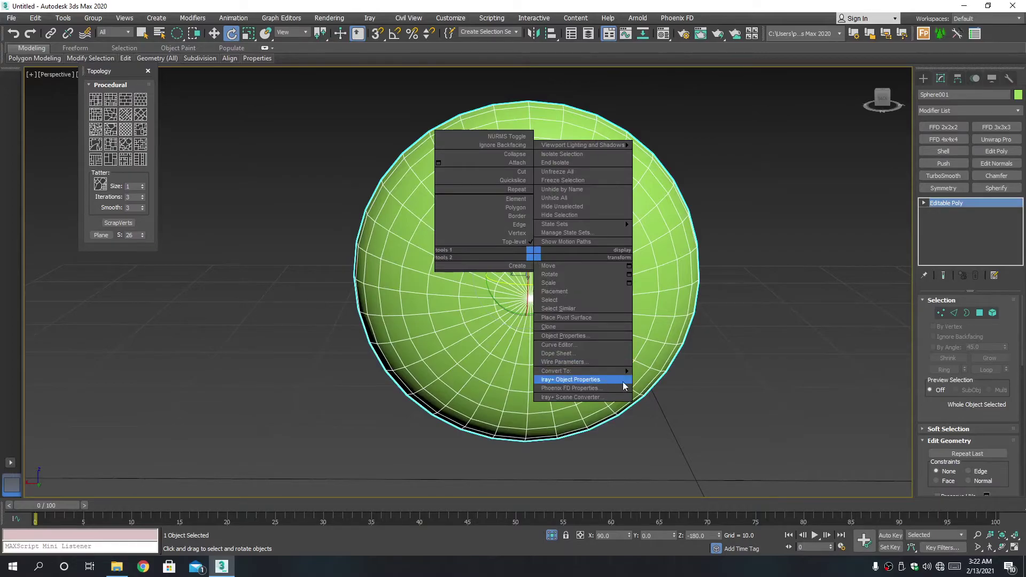
- In Polygon mode, select a vertical strip of faces from the dome's centre up to the rim
{"action": "left_click", "coordinate": [657, 406]}
{"action": "key", "text": "4"}
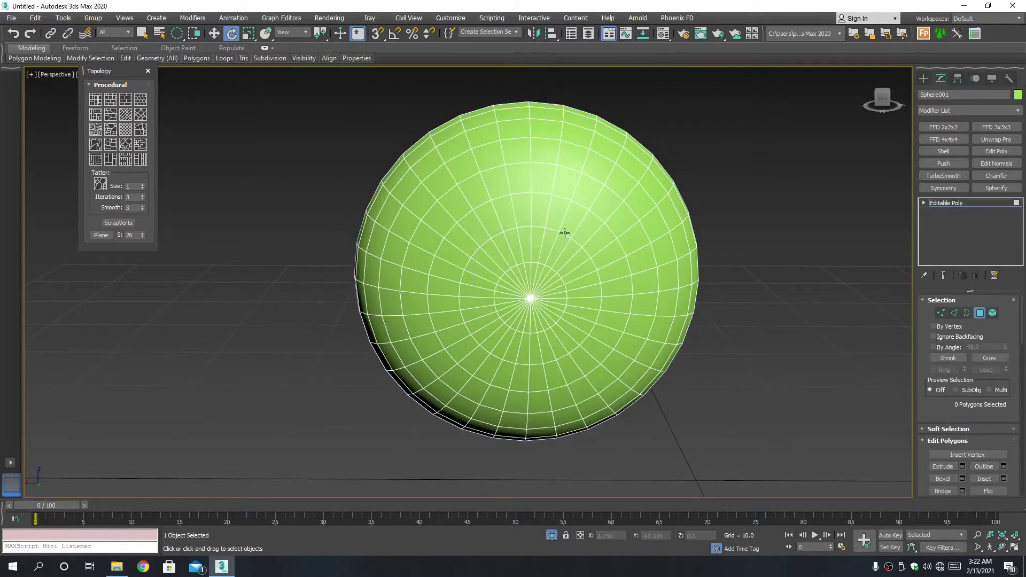
{"action": "key", "text": "q"}
{"action": "left_click", "coordinate": [530, 244]}
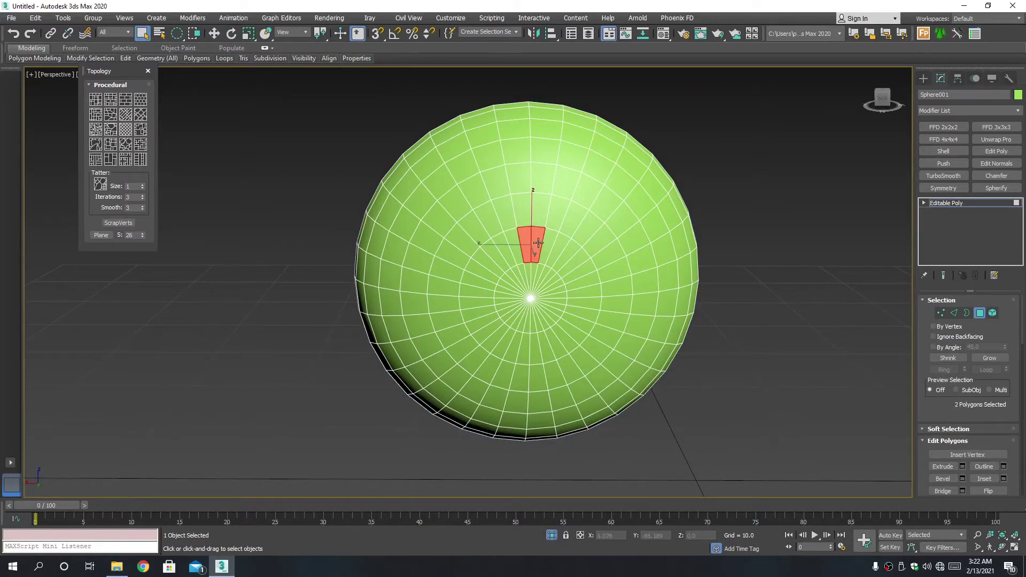
{"action": "left_click", "coordinate": [528, 275], "text": "ctrl"}
{"action": "left_click", "coordinate": [537, 210], "text": "ctrl"}
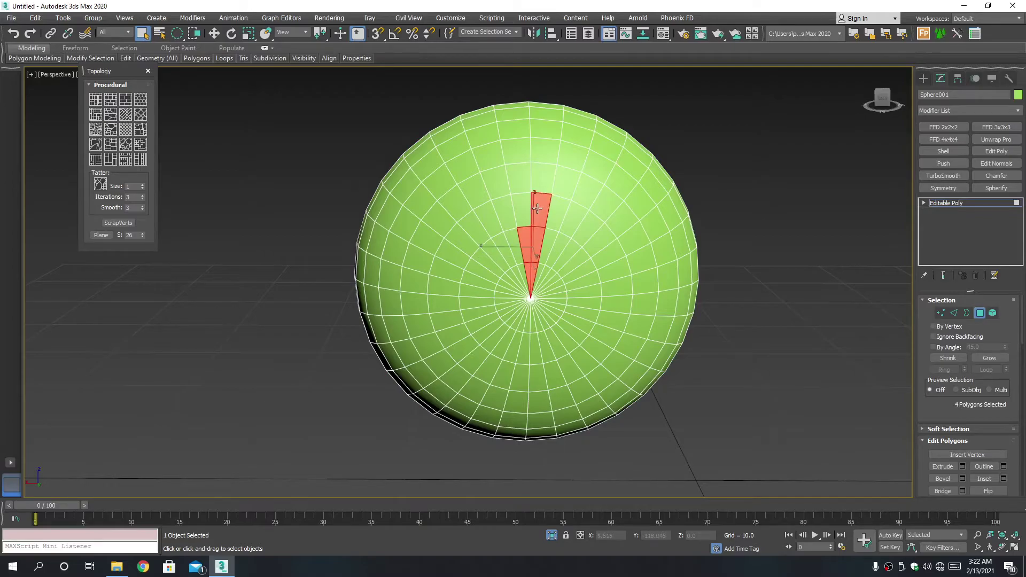
{"action": "left_click", "coordinate": [522, 179], "text": "ctrl"}
{"action": "left_click", "coordinate": [540, 154], "text": "ctrl"}
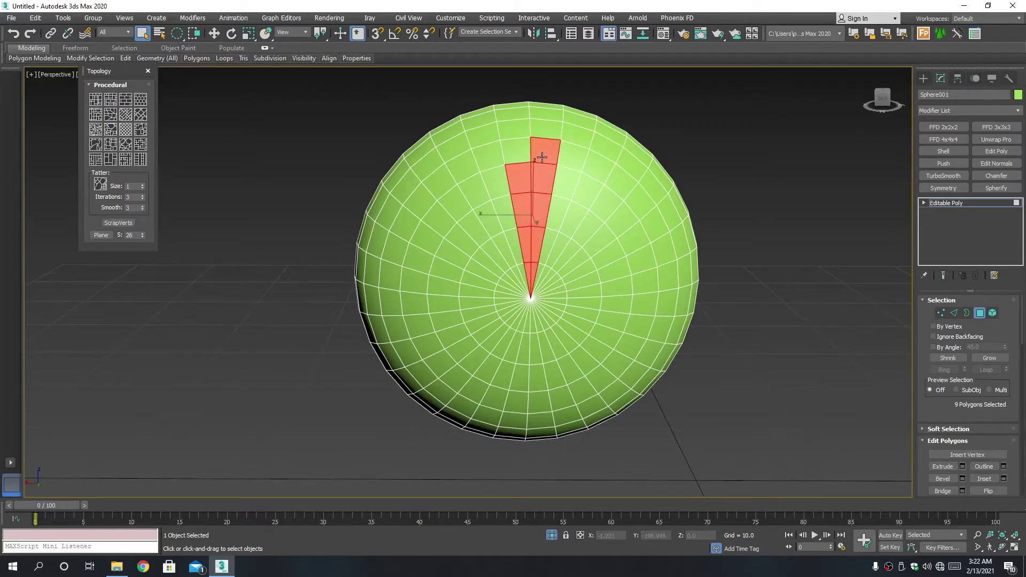
{"action": "left_click", "coordinate": [521, 129], "text": "ctrl"}
{"action": "left_click", "coordinate": [517, 115], "text": "ctrl"}
{"action": "left_click", "coordinate": [542, 117], "text": "ctrl"}
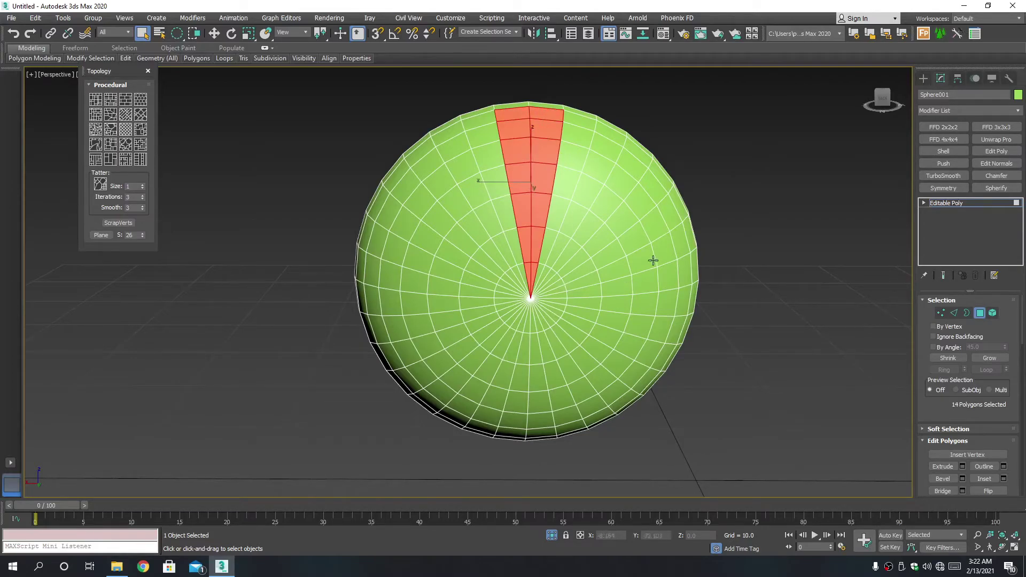
- Extend the vertical strip of faces below the centre down to the dome's lower edge
{"action": "scroll", "coordinate": [533, 328], "scroll_direction": "up", "scroll_amount": 2}
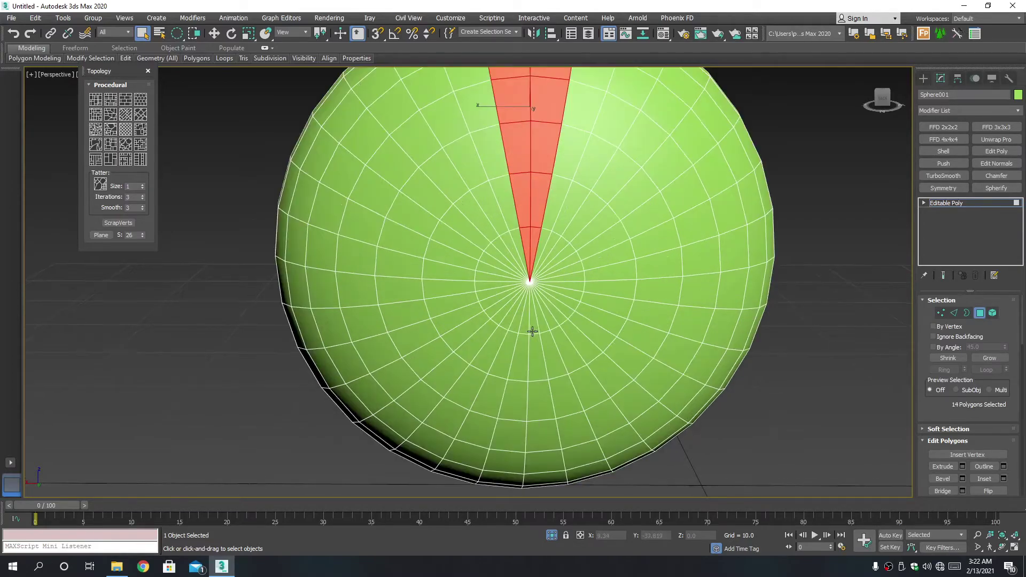
{"action": "left_click", "coordinate": [532, 327], "text": "ctrl"}
{"action": "left_click", "coordinate": [520, 364], "text": "ctrl"}
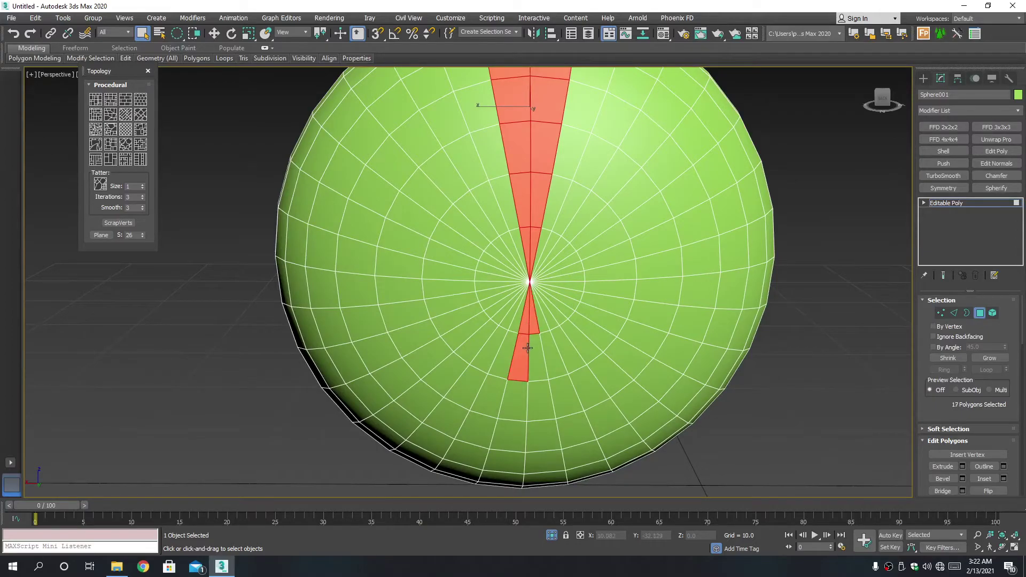
{"action": "left_click", "coordinate": [511, 438], "text": "ctrl"}
{"action": "left_click", "coordinate": [543, 437], "text": "ctrl"}
{"action": "left_click", "coordinate": [545, 463], "text": "ctrl"}
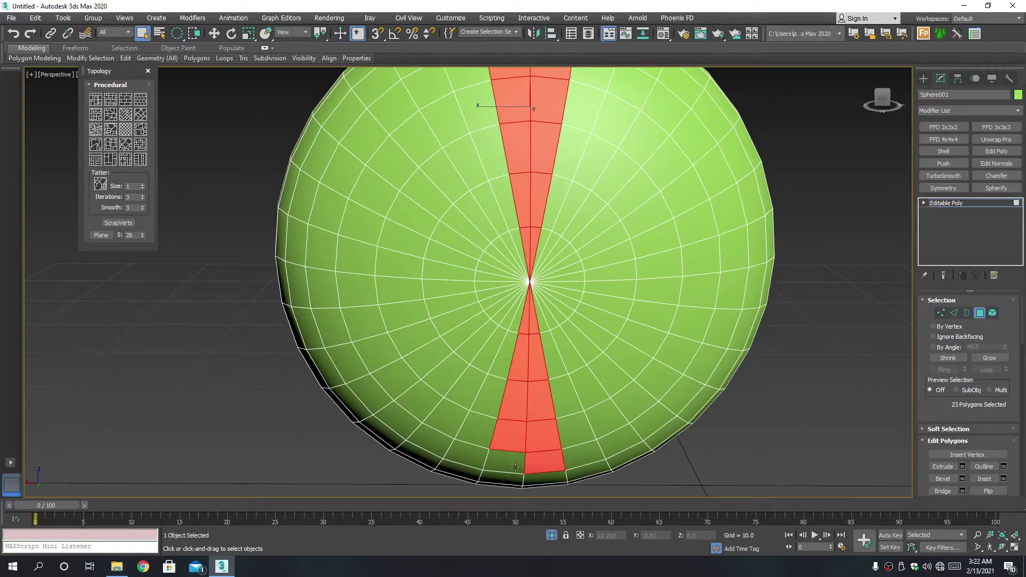
{"action": "left_click", "coordinate": [504, 463], "text": "ctrl"}
{"action": "scroll", "coordinate": [536, 431], "scroll_direction": "down", "scroll_amount": 2}
{"action": "scroll", "coordinate": [536, 431], "scroll_direction": "down", "scroll_amount": 1}
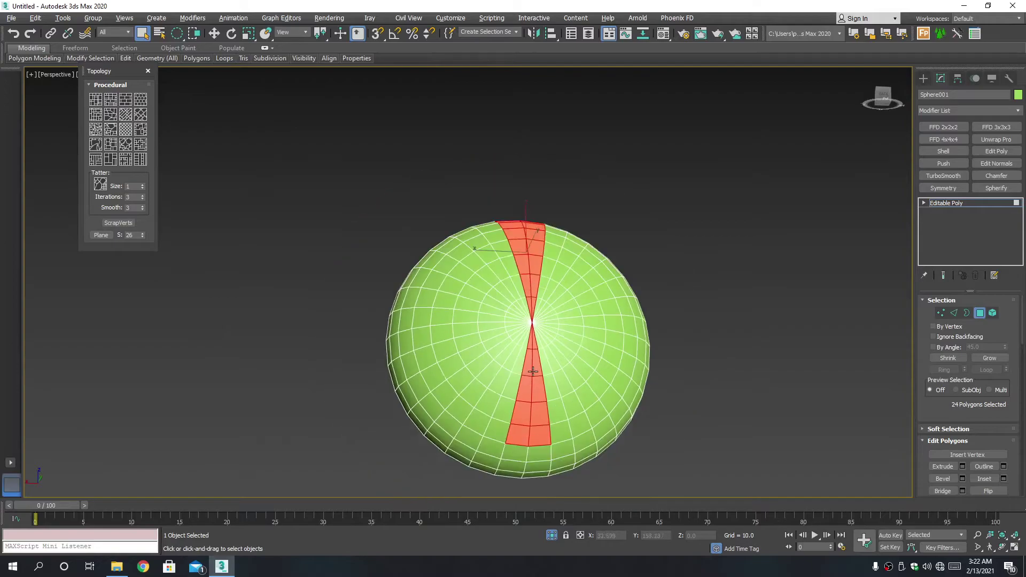
{"action": "middle_click_drag", "start_coordinate": [535, 431], "coordinate": [535, 368], "text": "alt"}
{"action": "scroll", "coordinate": [536, 374], "scroll_direction": "up", "scroll_amount": 2}
{"action": "left_click", "coordinate": [558, 387], "text": "ctrl"}
{"action": "left_click", "coordinate": [566, 365], "text": "ctrl"}
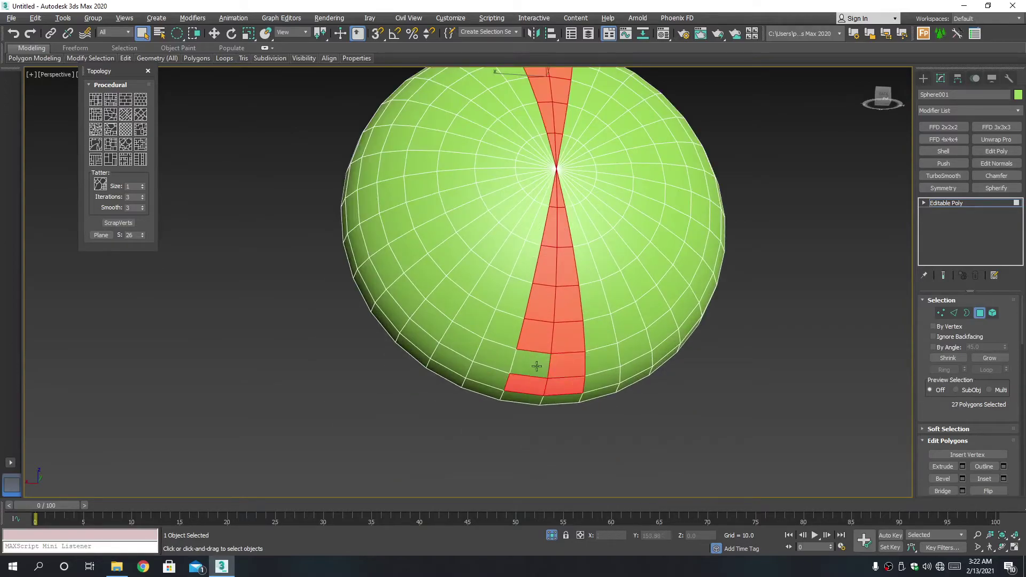
{"action": "left_click", "coordinate": [529, 361], "text": "ctrl"}
{"action": "scroll", "coordinate": [559, 356], "scroll_direction": "down", "scroll_amount": 5}
{"action": "mouse_move", "coordinate": [559, 356]}
{"action": "middle_mouse_down", "text": "alt"}
{"action": "mouse_move", "coordinate": [559, 289]}
{"action": "mouse_move", "coordinate": [554, 309]}
{"action": "middle_mouse_up", "text": "alt"}
{"action": "scroll", "coordinate": [553, 310], "scroll_direction": "up", "scroll_amount": 5}
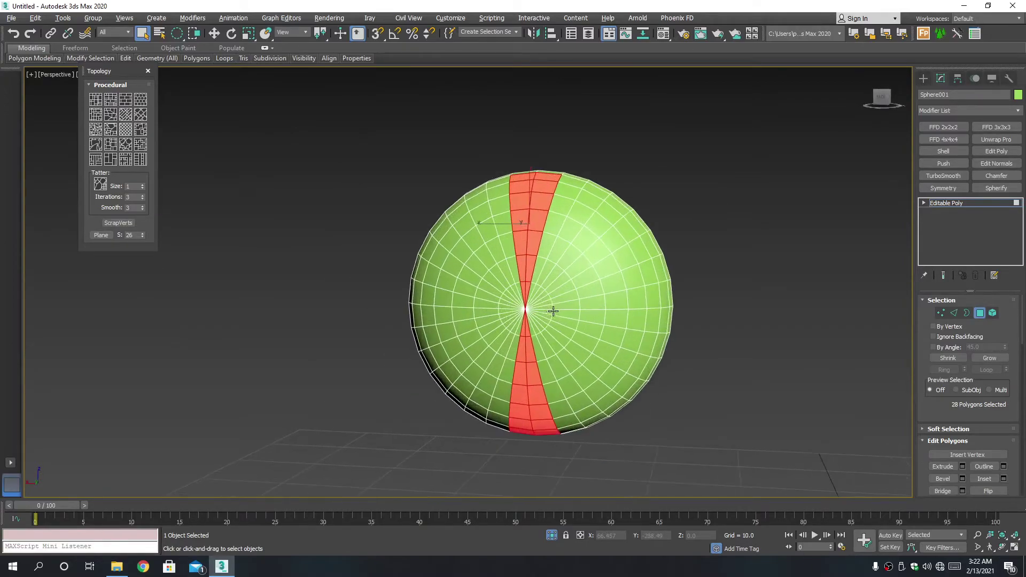
{"action": "scroll", "coordinate": [551, 311], "scroll_direction": "up", "scroll_amount": 3}
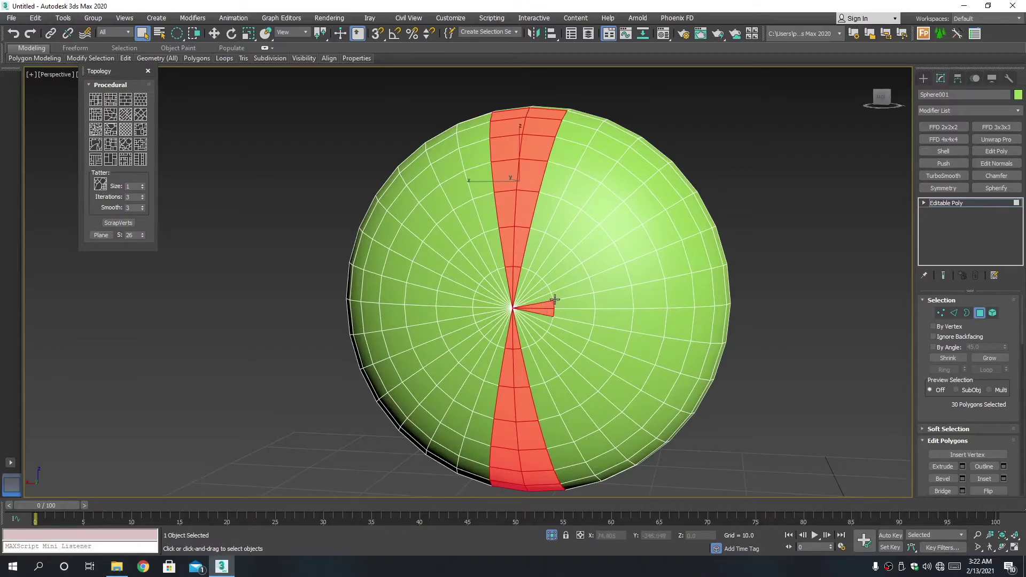
- Add a horizontal wedge of faces running from the centre out to the right rim
{"action": "left_click", "coordinate": [575, 302], "text": "ctrl"}
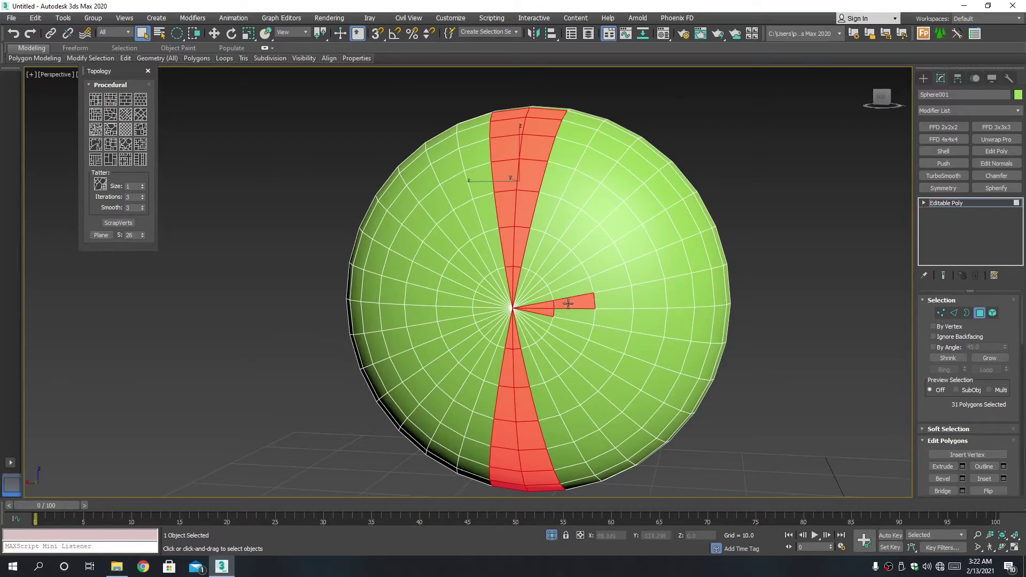
{"action": "left_click", "coordinate": [614, 317], "text": "ctrl"}
{"action": "left_click", "coordinate": [650, 300], "text": "ctrl"}
{"action": "left_click", "coordinate": [675, 321], "text": "ctrl"}
{"action": "left_click", "coordinate": [681, 298], "text": "ctrl"}
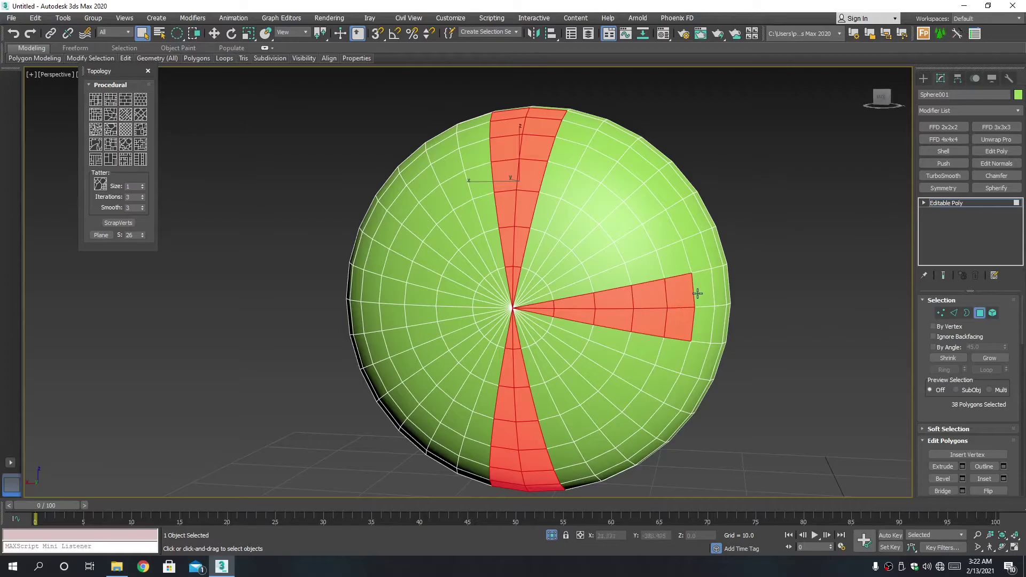
{"action": "left_click", "coordinate": [705, 321], "text": "ctrl"}
{"action": "left_click", "coordinate": [721, 321], "text": "ctrl"}
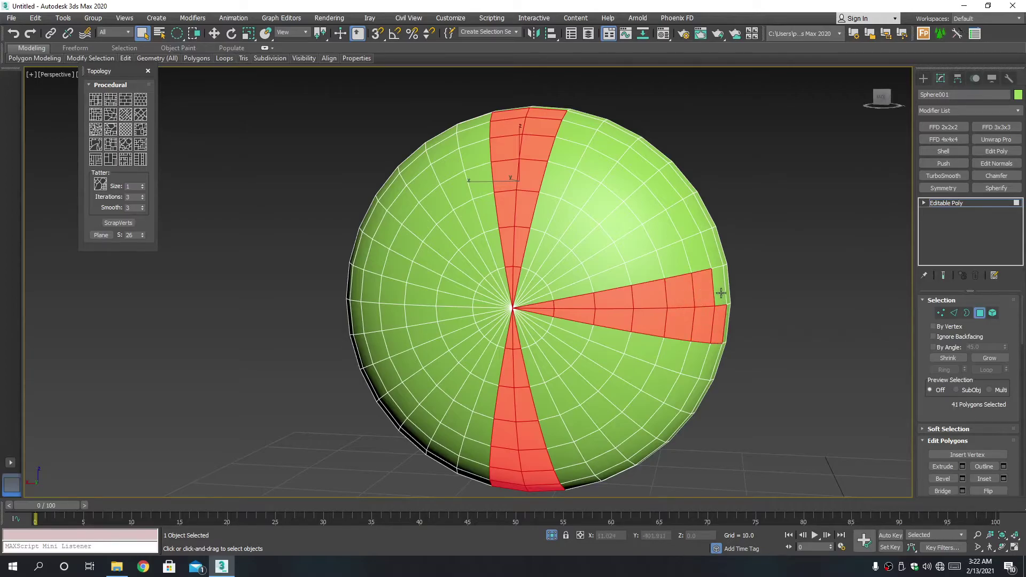
{"action": "left_click", "coordinate": [722, 292], "text": "ctrl"}
{"action": "scroll", "coordinate": [503, 308], "scroll_direction": "up", "scroll_amount": 3}
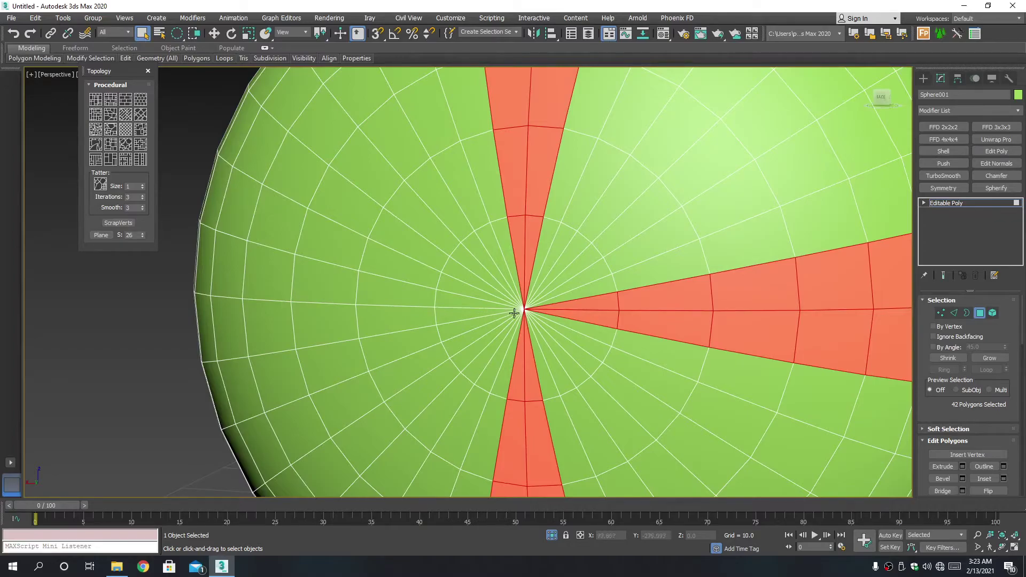
- Add the left wedge of faces out to the rim, completing the 56-polygon cross
{"action": "left_click", "coordinate": [499, 306], "text": "ctrl"}
{"action": "left_click", "coordinate": [421, 323], "text": "ctrl"}
{"action": "left_click", "coordinate": [396, 296], "text": "ctrl"}
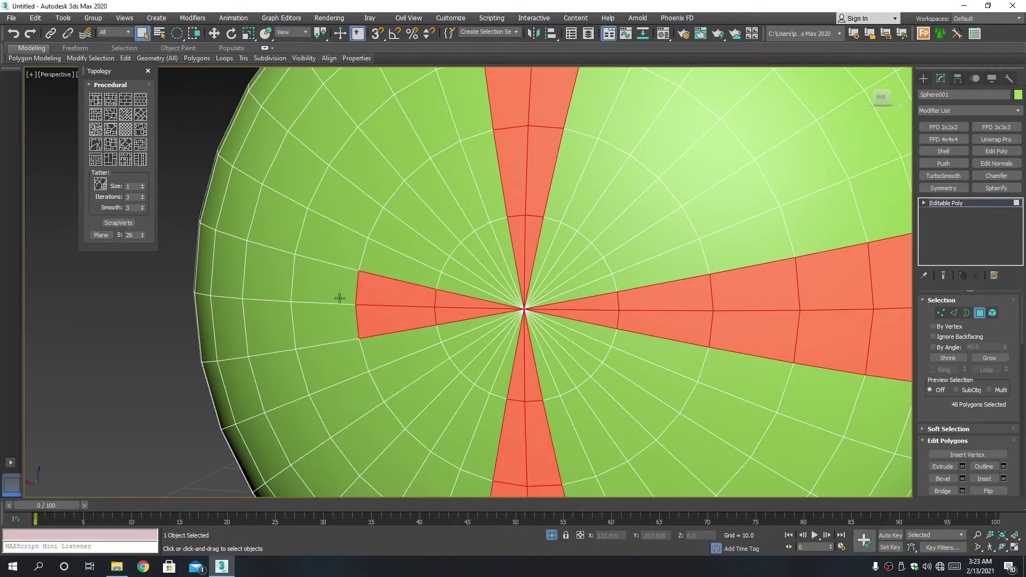
{"action": "left_click", "coordinate": [339, 297], "text": "ctrl"}
{"action": "left_click", "coordinate": [314, 314], "text": "ctrl"}
{"action": "scroll", "coordinate": [314, 314], "scroll_direction": "down", "scroll_amount": 5}
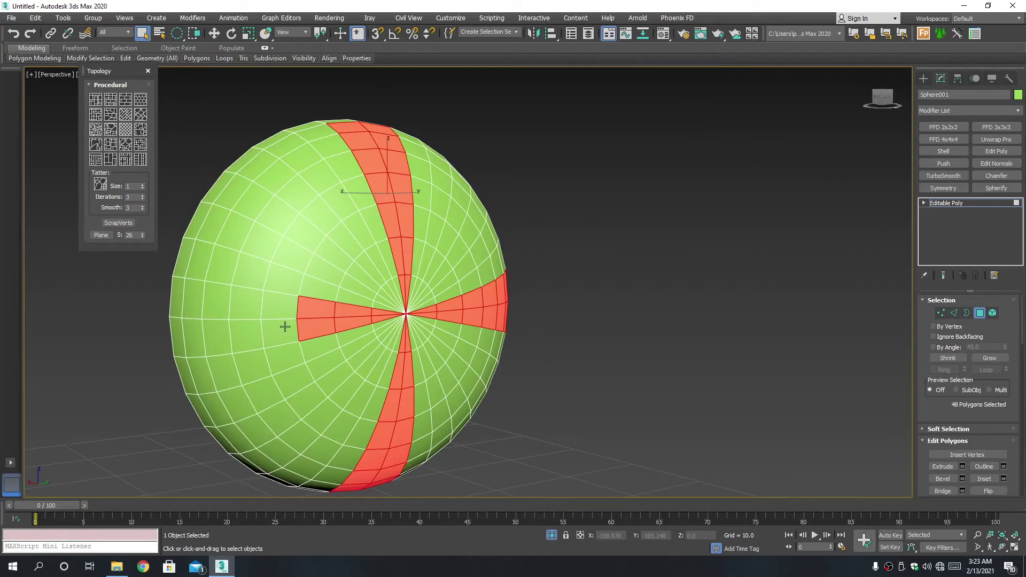
{"action": "left_click", "coordinate": [285, 326], "text": "ctrl"}
{"action": "left_click", "coordinate": [283, 308], "text": "ctrl"}
{"action": "left_click", "coordinate": [251, 307], "text": "ctrl"}
{"action": "left_click", "coordinate": [243, 333], "text": "ctrl"}
{"action": "left_click", "coordinate": [220, 337], "text": "ctrl"}
{"action": "left_click", "coordinate": [219, 313], "text": "ctrl"}
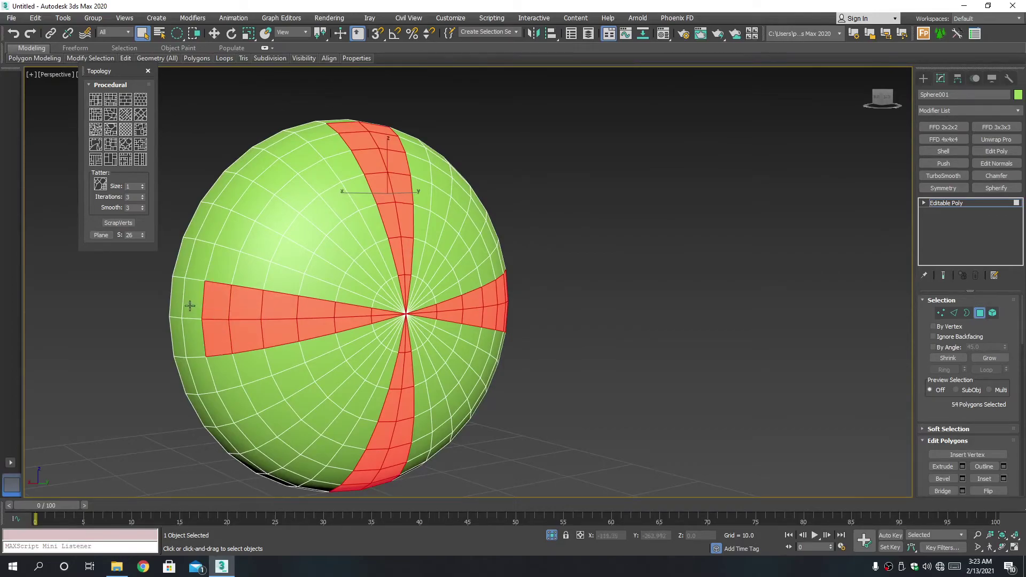
{"action": "left_click", "coordinate": [189, 306], "text": "ctrl"}
{"action": "left_click", "coordinate": [196, 334], "text": "ctrl"}
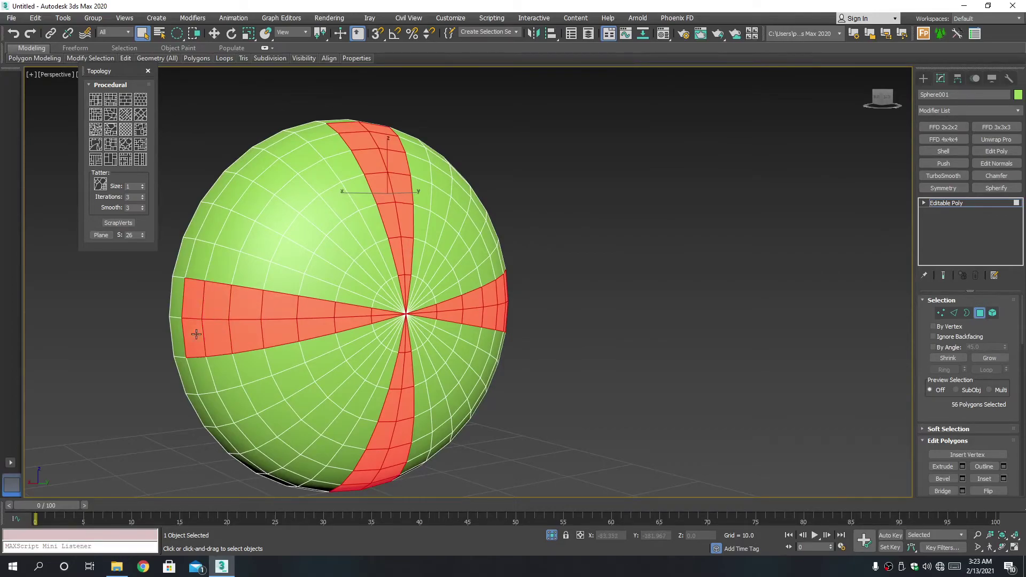
- Inset the cross-shaped face selection by 0.02
{"action": "left_click", "coordinate": [1003, 479]}
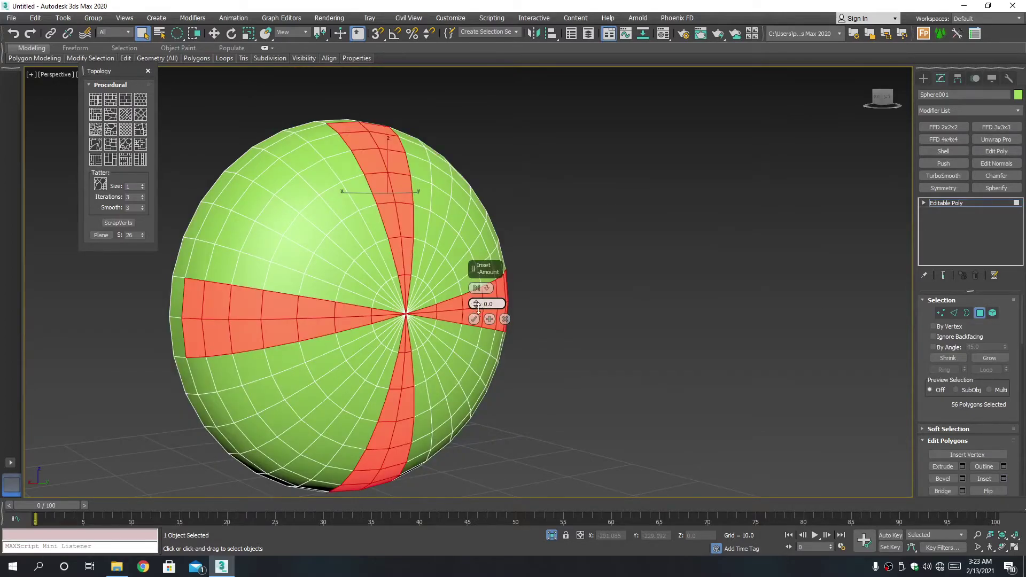
{"action": "left_click", "coordinate": [479, 308]}
{"action": "left_click_drag", "start_coordinate": [476, 301], "coordinate": [477, 295]}
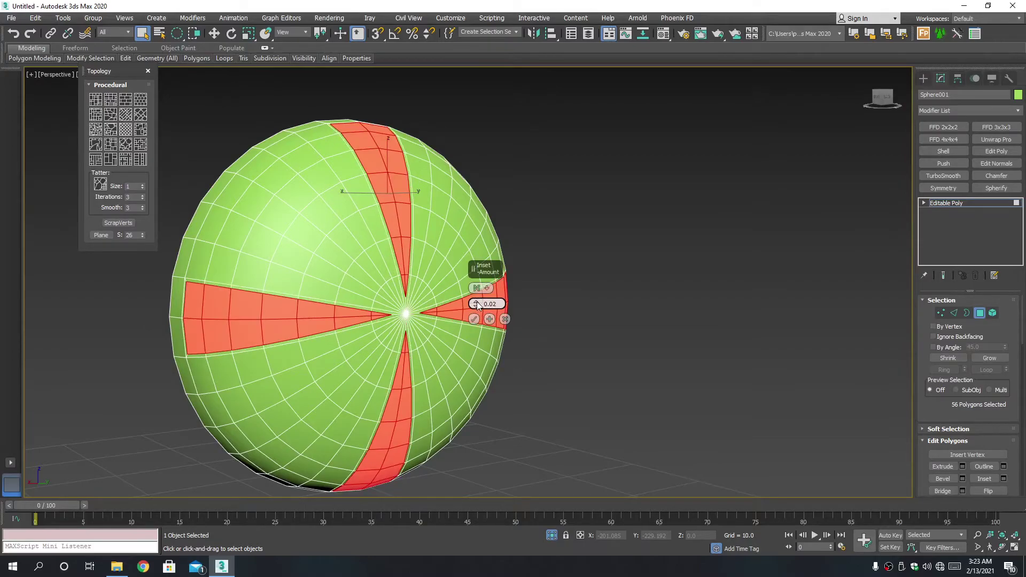
{"action": "left_click", "coordinate": [474, 320]}
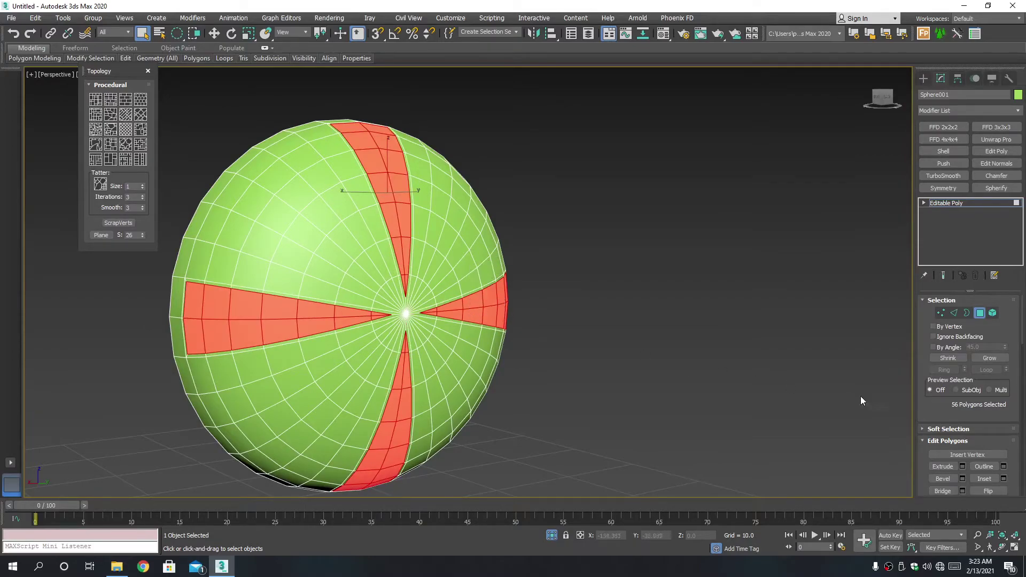
- Extrude the inset faces inward by about -0.24 to carve the grooves
{"action": "left_click", "coordinate": [963, 467]}
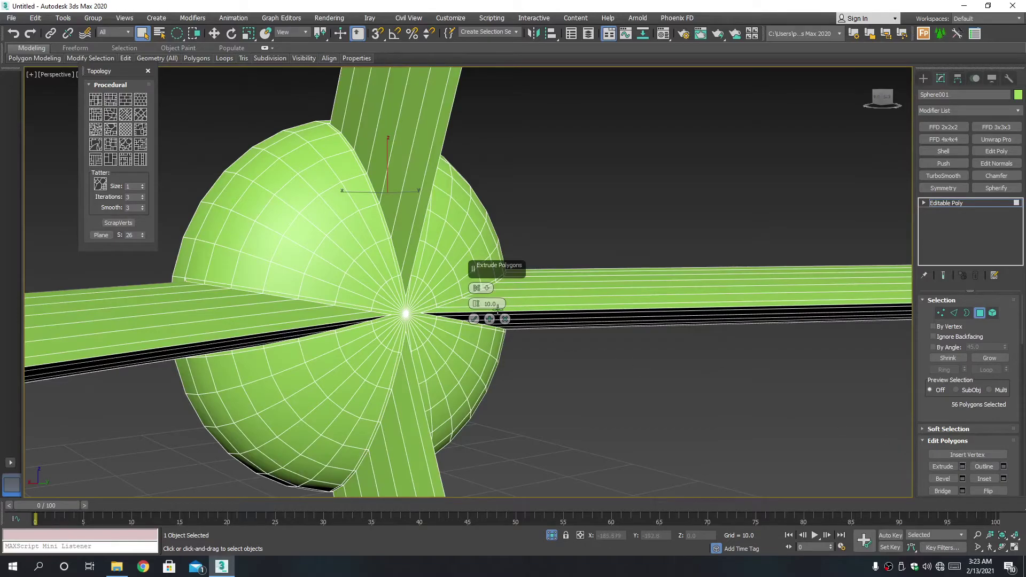
{"action": "left_click_drag", "start_coordinate": [477, 306], "coordinate": [477, 311]}
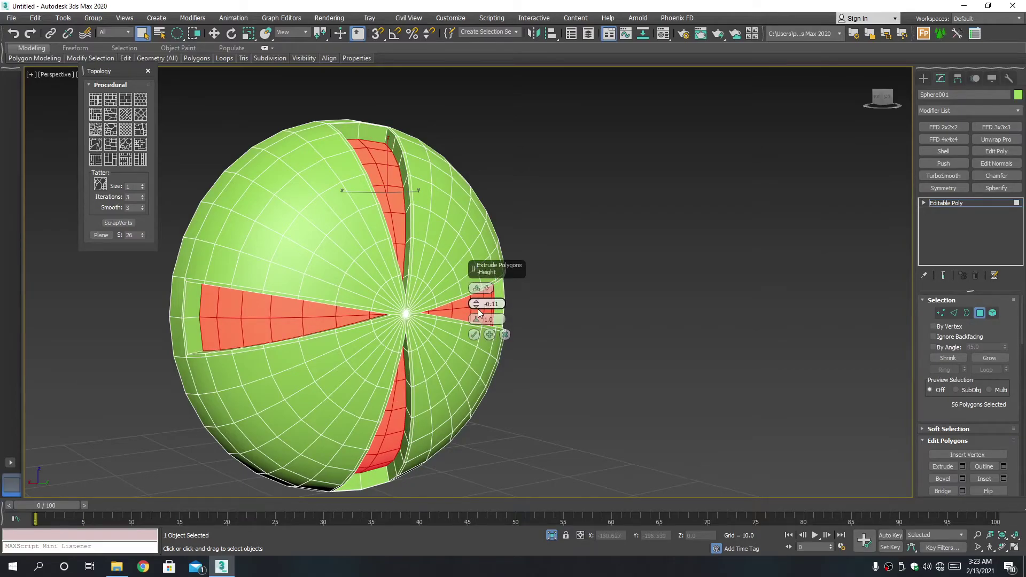
{"action": "left_click_drag", "start_coordinate": [479, 305], "coordinate": [478, 321]}
{"action": "left_click", "coordinate": [474, 341]}
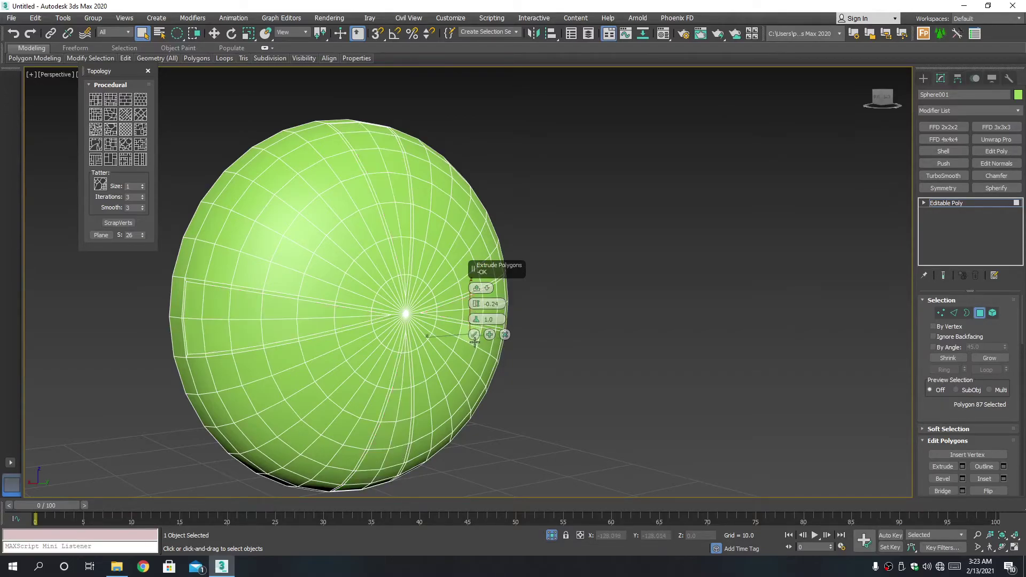
- Exit polygon editing and turn off Isolate so the whole panel shows again
{"action": "left_click", "coordinate": [474, 335]}
{"action": "key", "text": "6"}
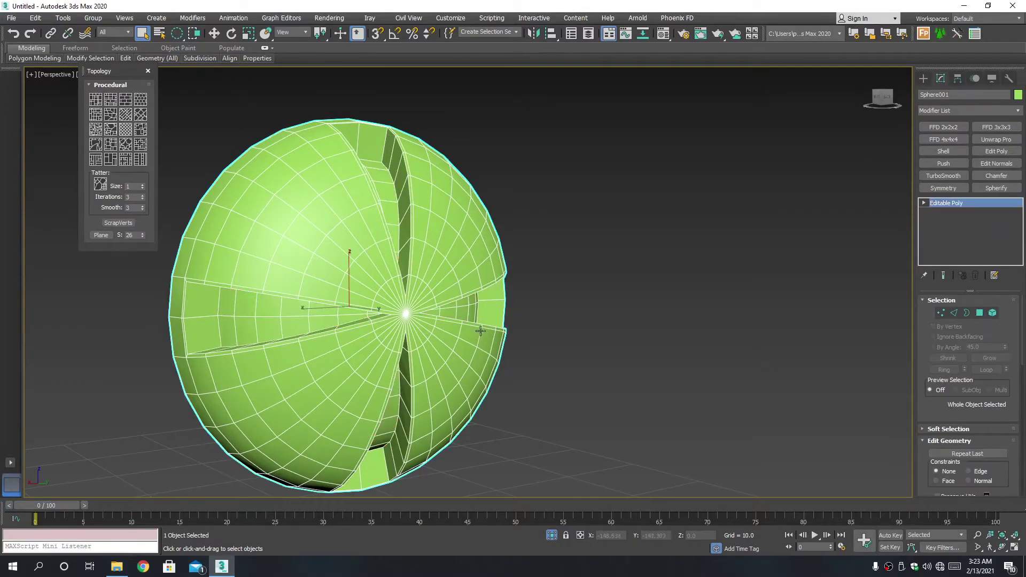
{"action": "scroll", "coordinate": [515, 323], "scroll_direction": "down", "scroll_amount": 3}
{"action": "mouse_move", "coordinate": [515, 323]}
{"action": "middle_mouse_down", "text": "alt"}
{"action": "mouse_move", "coordinate": [456, 324]}
{"action": "mouse_move", "coordinate": [503, 327]}
{"action": "middle_mouse_up", "text": "alt"}
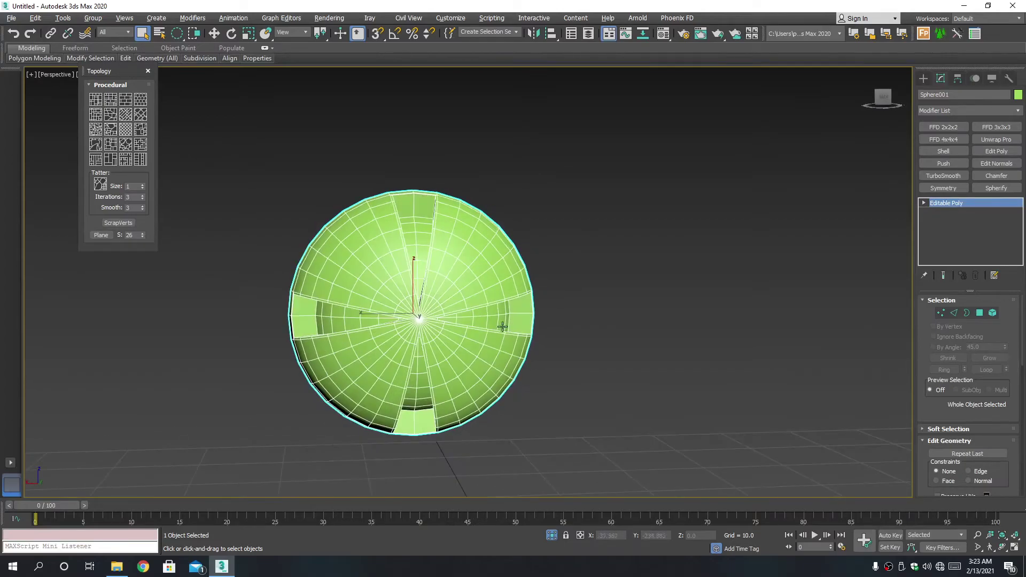
{"action": "left_click", "coordinate": [549, 533]}
{"action": "middle_click_drag", "start_coordinate": [550, 351], "coordinate": [529, 312], "text": "alt"}
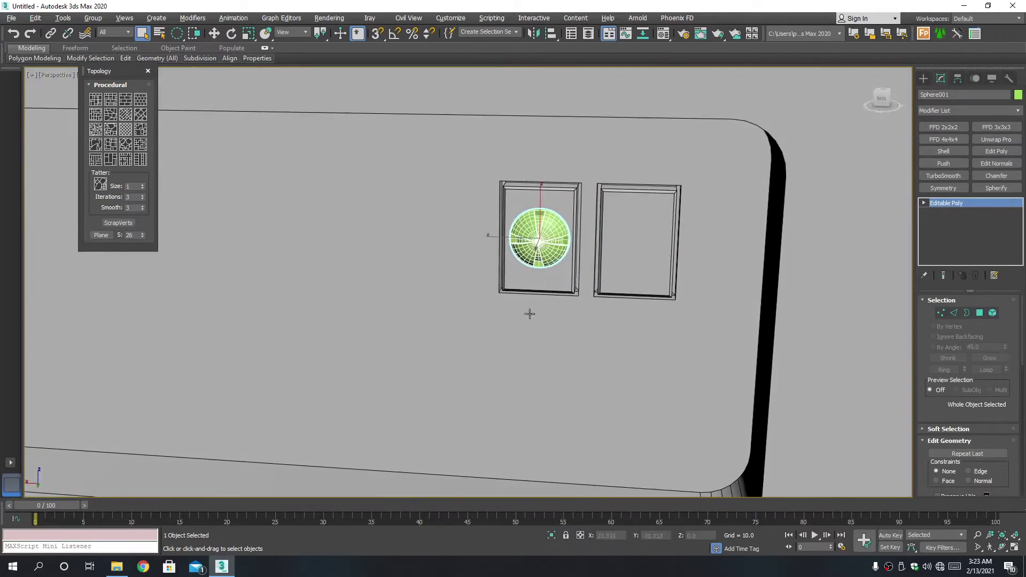
{"action": "scroll", "coordinate": [559, 240], "scroll_direction": "up", "scroll_amount": 2}
- Clone the grooved dome as Sphere002 into the right frame, then select all and open the Material Editor
{"action": "key", "text": "w"}
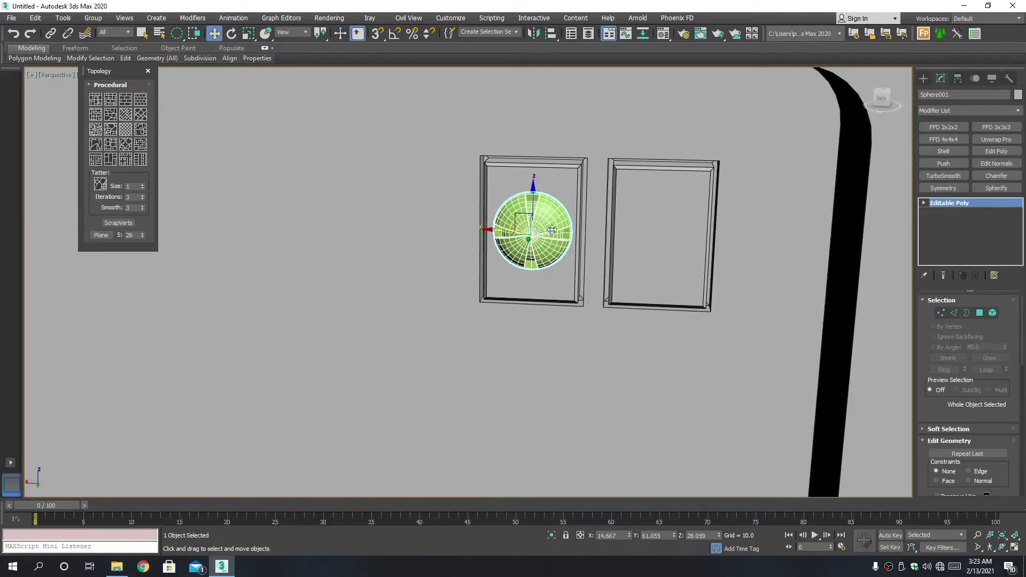
{"action": "left_click_drag", "start_coordinate": [497, 229], "coordinate": [626, 231], "text": "shift"}
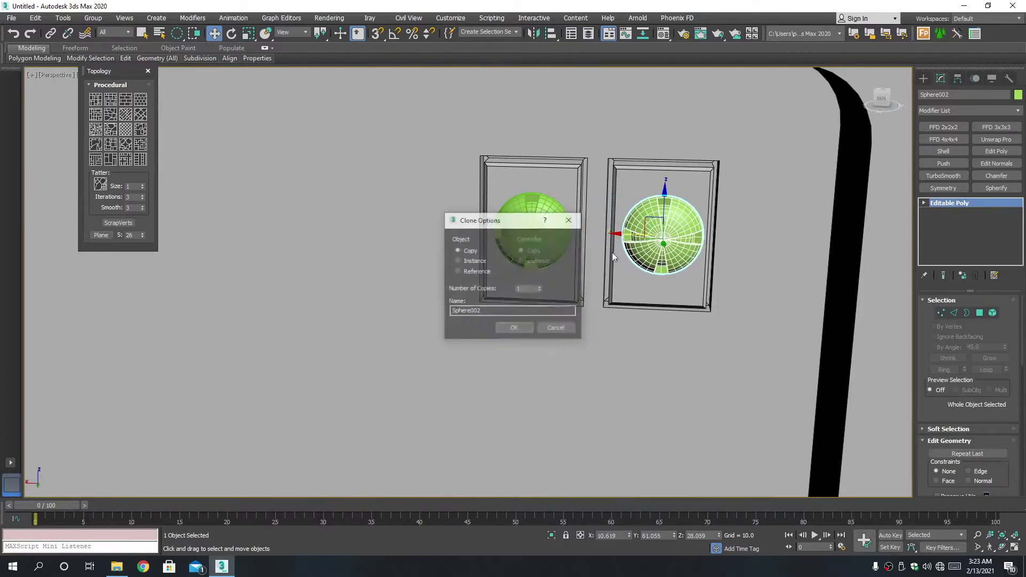
{"action": "left_click", "coordinate": [522, 325]}
{"action": "scroll", "coordinate": [556, 290], "scroll_direction": "down", "scroll_amount": 5}
{"action": "middle_click_drag", "start_coordinate": [568, 284], "coordinate": [578, 292], "text": "alt"}
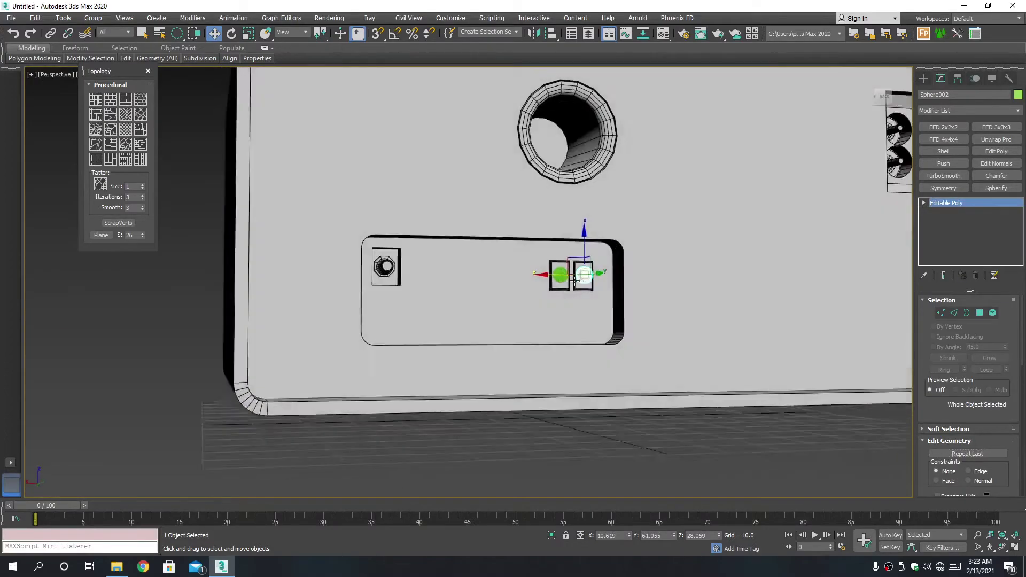
{"action": "key", "text": "ctrl+a"}
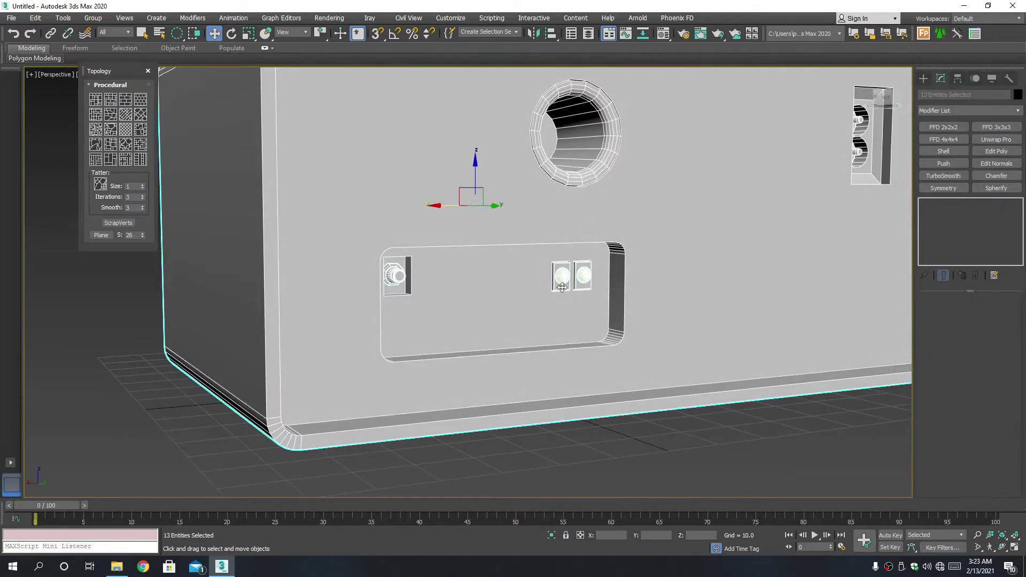
{"action": "key", "text": "m"}
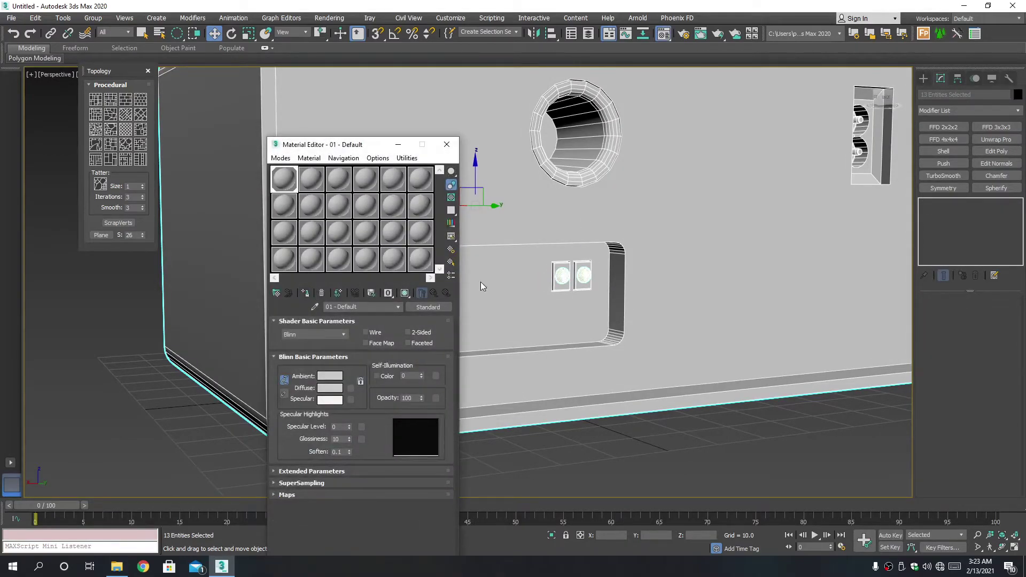
- Confirm an object colour and close the Material Editor
{"action": "left_click", "coordinate": [1017, 95]}
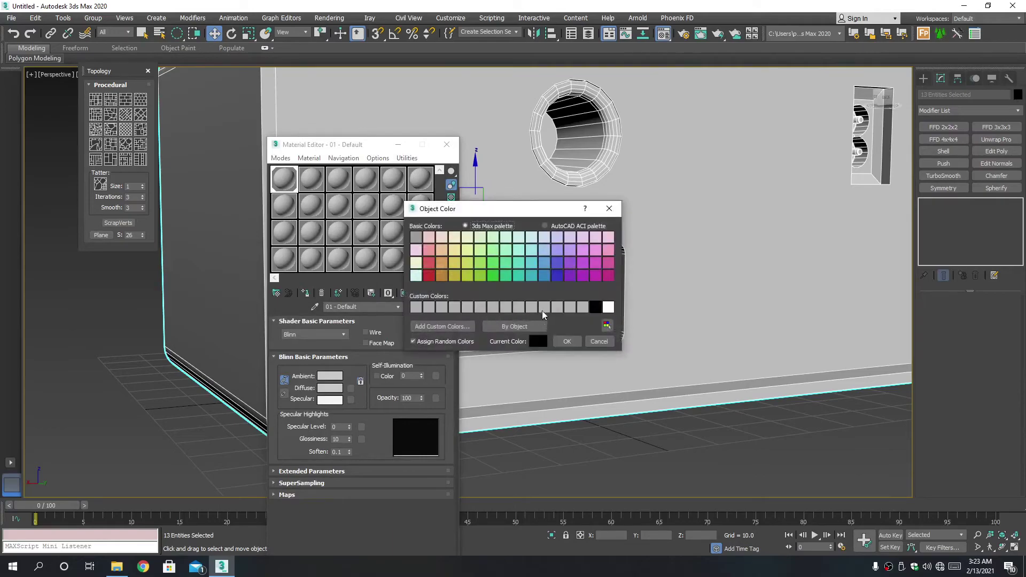
{"action": "left_click", "coordinate": [569, 341]}
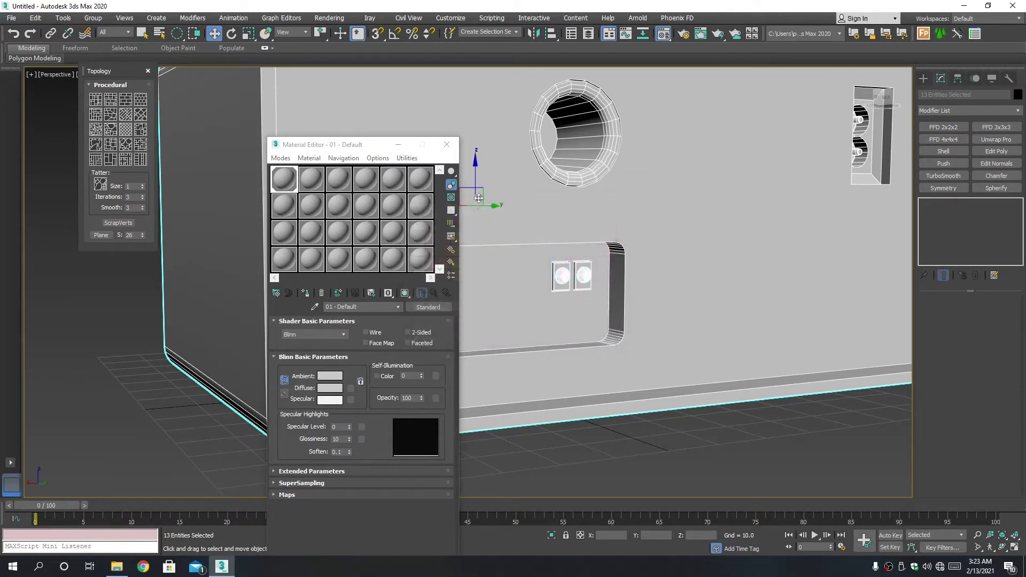
{"action": "left_click", "coordinate": [447, 144]}
- Orbit round to the device's back panel, select the main box and switch to four viewports
{"action": "key", "text": "z"}
{"action": "middle_click_drag", "start_coordinate": [658, 331], "coordinate": [638, 334], "text": "alt"}
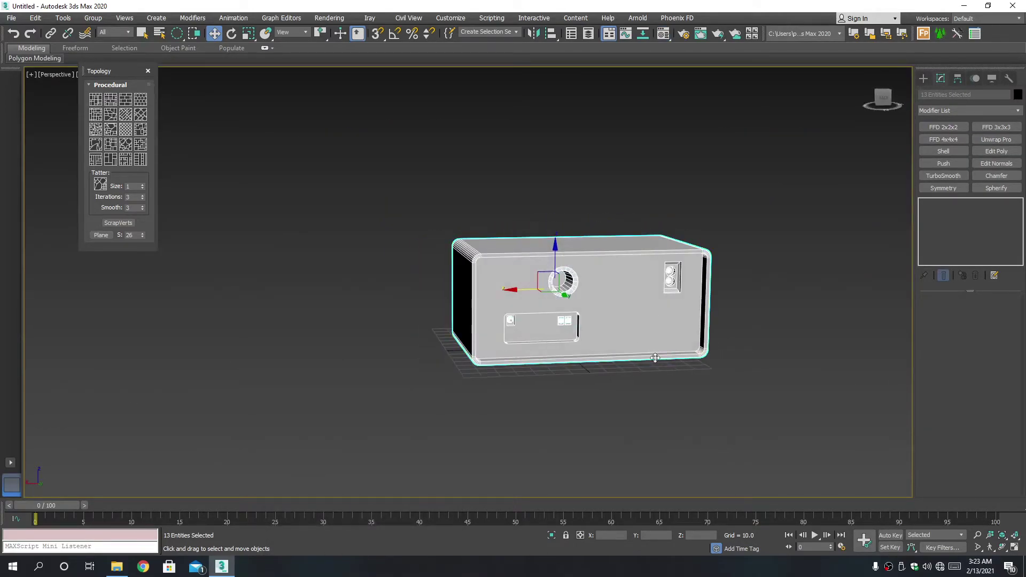
{"action": "scroll", "coordinate": [568, 347], "scroll_direction": "up", "scroll_amount": 5}
{"action": "scroll", "coordinate": [568, 347], "scroll_direction": "up", "scroll_amount": 1}
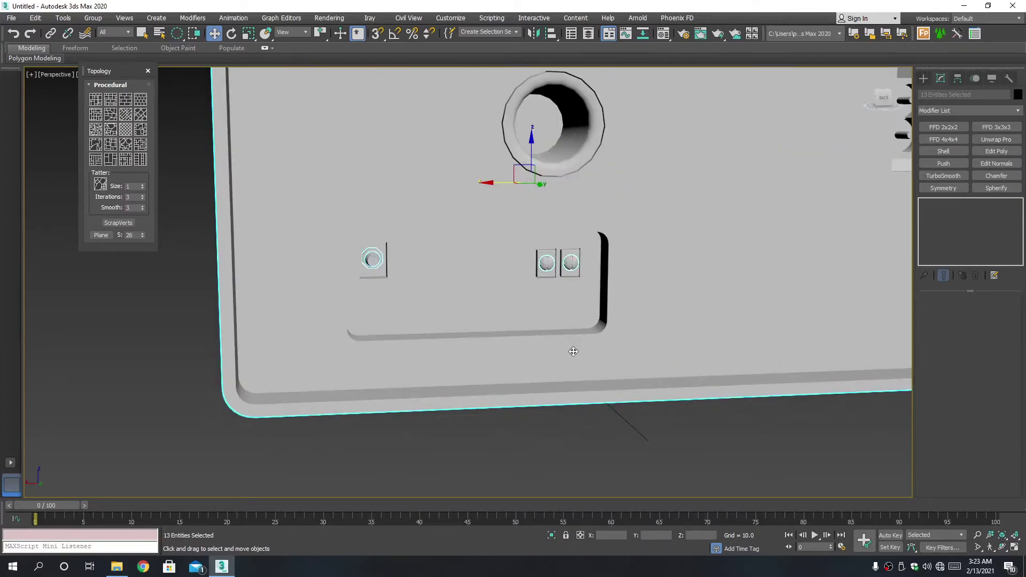
{"action": "scroll", "coordinate": [569, 321], "scroll_direction": "up", "scroll_amount": 3}
{"action": "scroll", "coordinate": [557, 244], "scroll_direction": "down", "scroll_amount": 10}
{"action": "middle_click_drag", "start_coordinate": [557, 244], "coordinate": [951, 247], "text": "alt"}
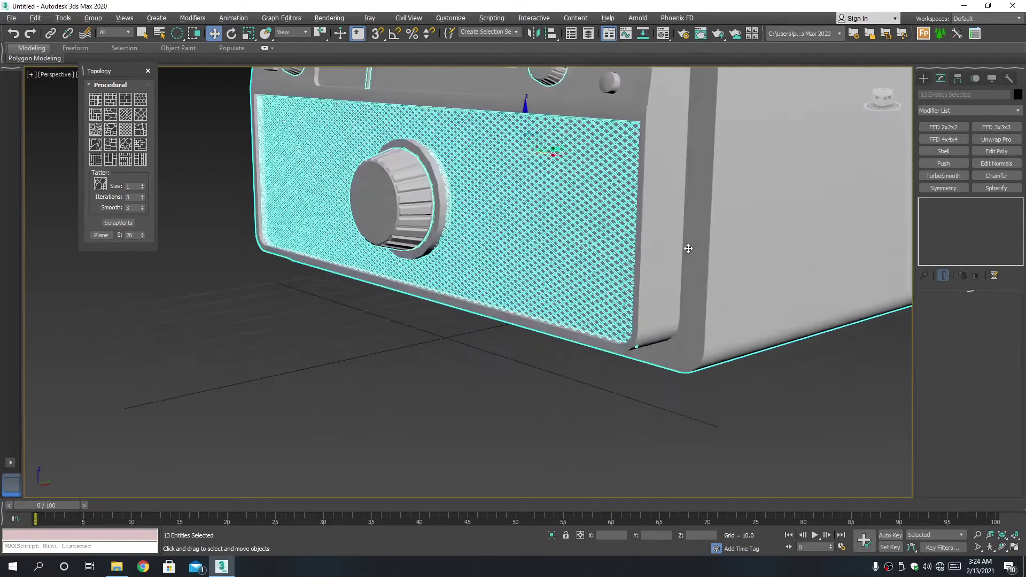
{"action": "scroll", "coordinate": [684, 254], "scroll_direction": "up", "scroll_amount": 2}
{"action": "mouse_move", "coordinate": [684, 255]}
{"action": "middle_mouse_down", "text": "alt"}
{"action": "mouse_move", "coordinate": [680, 286]}
{"action": "mouse_move", "coordinate": [426, 265]}
{"action": "mouse_move", "coordinate": [486, 271]}
{"action": "middle_mouse_up", "text": "alt"}
{"action": "scroll", "coordinate": [426, 266], "scroll_direction": "up", "scroll_amount": 4}
{"action": "left_click", "coordinate": [488, 275]}
{"action": "scroll", "coordinate": [488, 276], "scroll_direction": "down", "scroll_amount": 2}
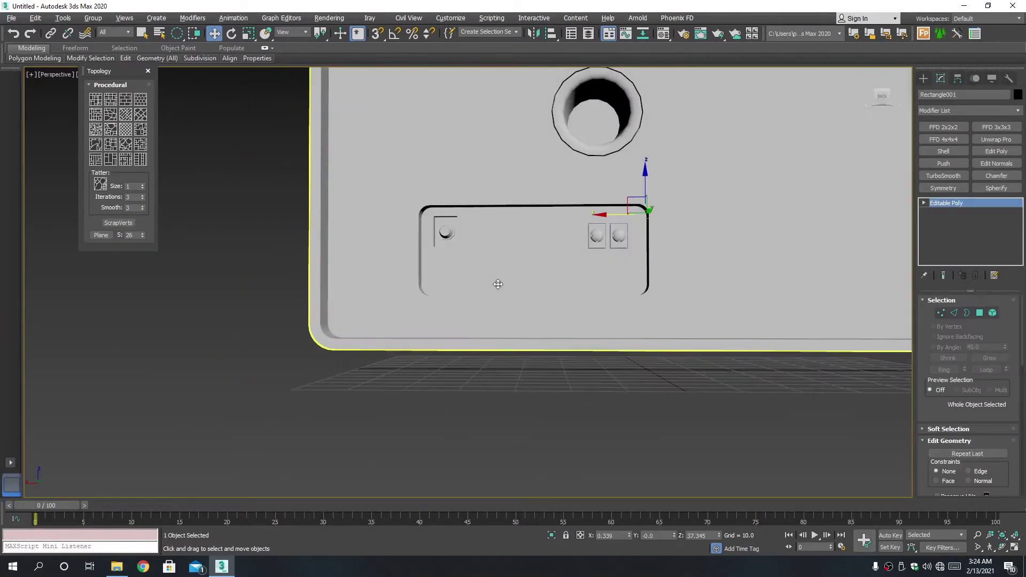
{"action": "key", "text": "alt+w"}
{"action": "key", "text": "alt+w"}
{"action": "scroll", "coordinate": [486, 294], "scroll_direction": "down", "scroll_amount": 2}
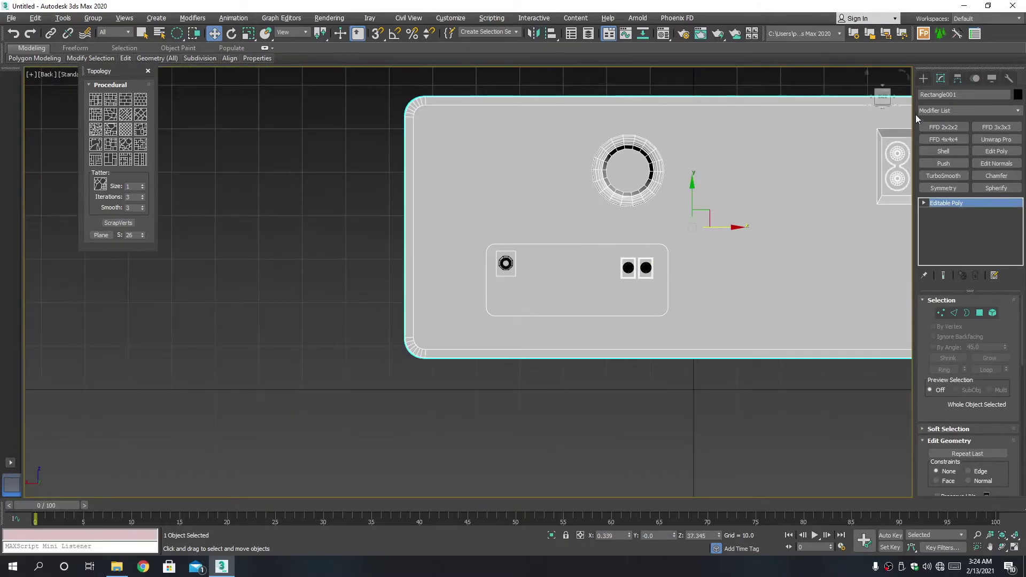
- Draw a long thin 3.476 × 21.811 rectangle in the lower slot recess
{"action": "left_click", "coordinate": [924, 78]}
{"action": "left_click", "coordinate": [989, 151]}
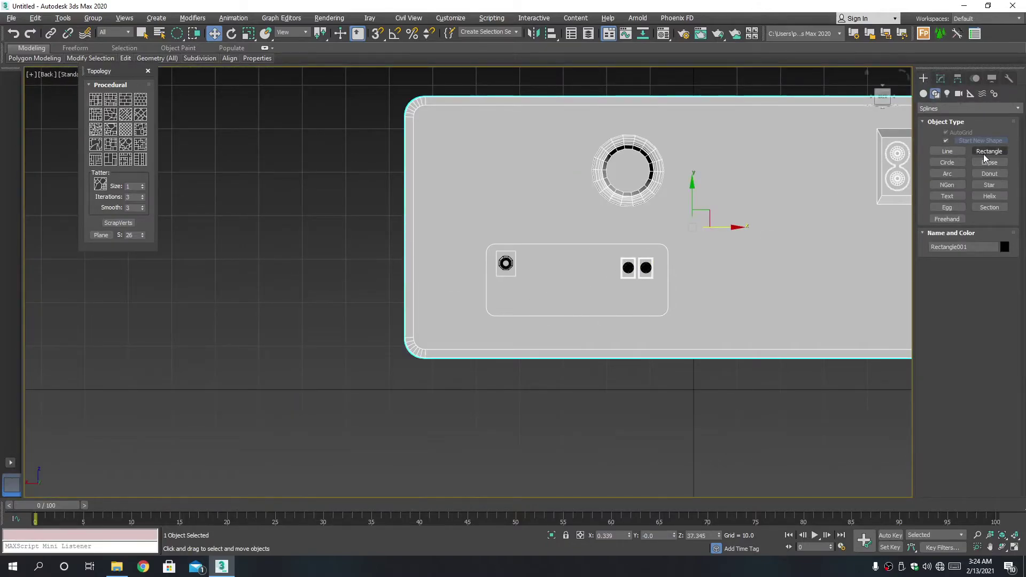
{"action": "scroll", "coordinate": [532, 293], "scroll_direction": "up", "scroll_amount": 2}
{"action": "scroll", "coordinate": [547, 282], "scroll_direction": "up", "scroll_amount": 1}
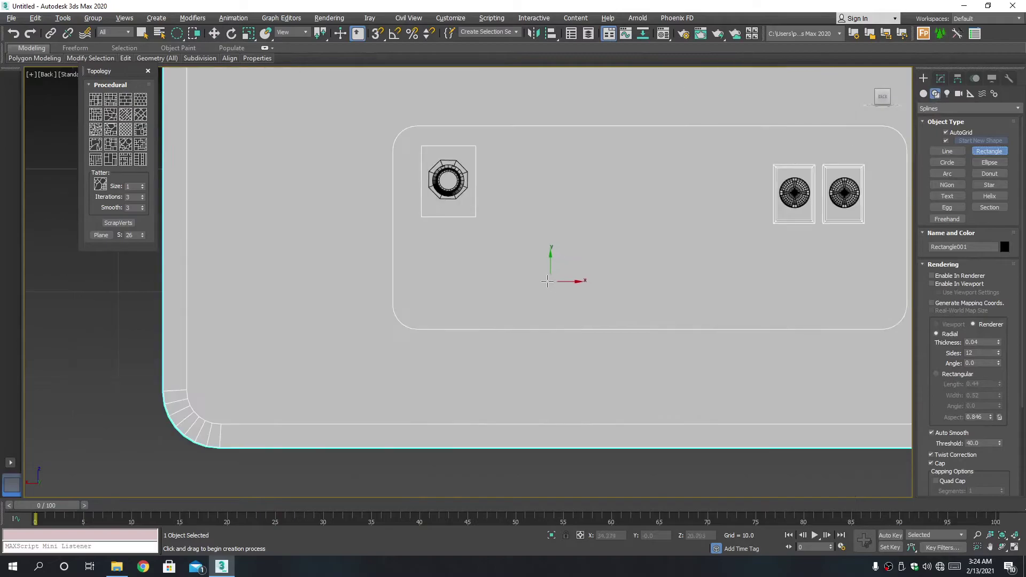
{"action": "left_click_drag", "start_coordinate": [490, 264], "coordinate": [758, 307]}
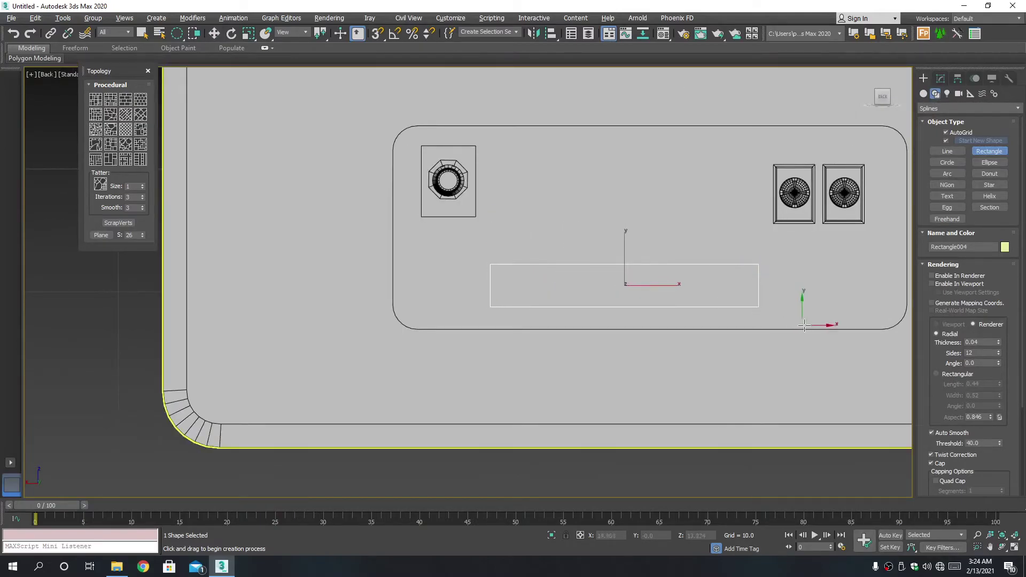
{"action": "scroll", "coordinate": [946, 342], "scroll_direction": "down", "scroll_amount": 2}
{"action": "scroll", "coordinate": [961, 401], "scroll_direction": "down", "scroll_amount": 2}
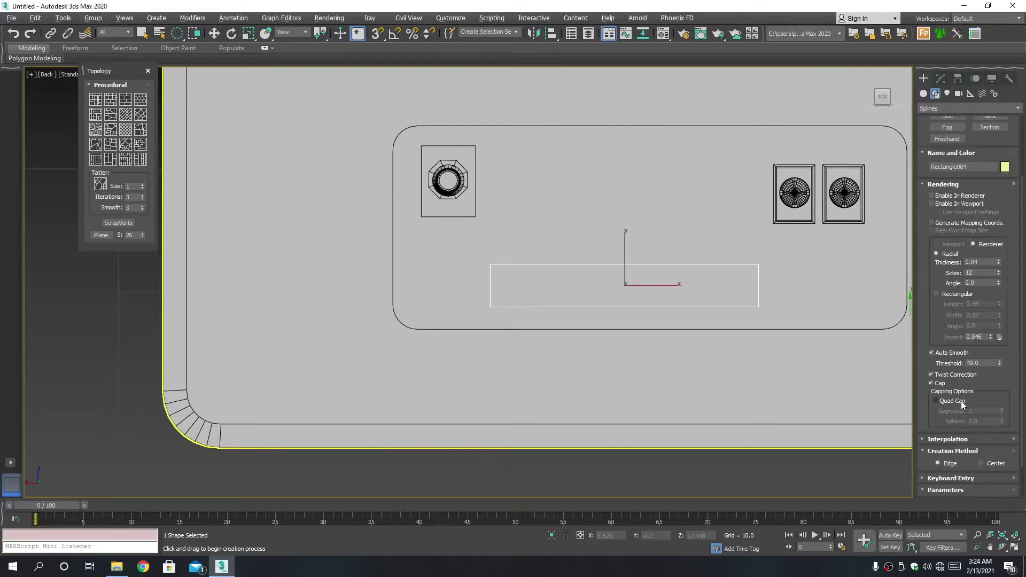
{"action": "scroll", "coordinate": [961, 418], "scroll_direction": "down", "scroll_amount": 2}
- Convert the rectangle to an Editable Spline and fillet its right corners
{"action": "key", "text": "w"}
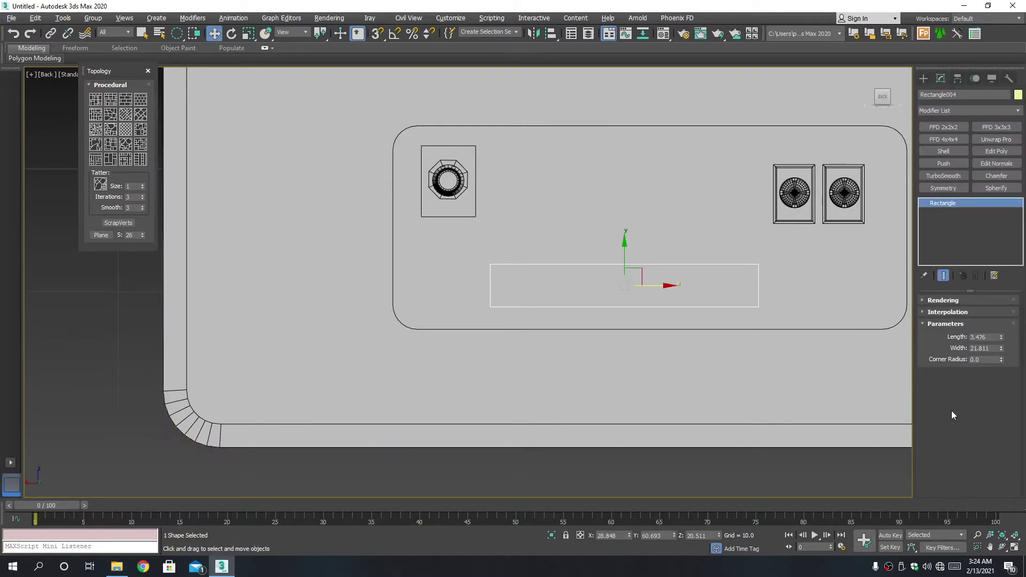
{"action": "right_click", "coordinate": [919, 355]}
{"action": "right_click", "coordinate": [952, 216]}
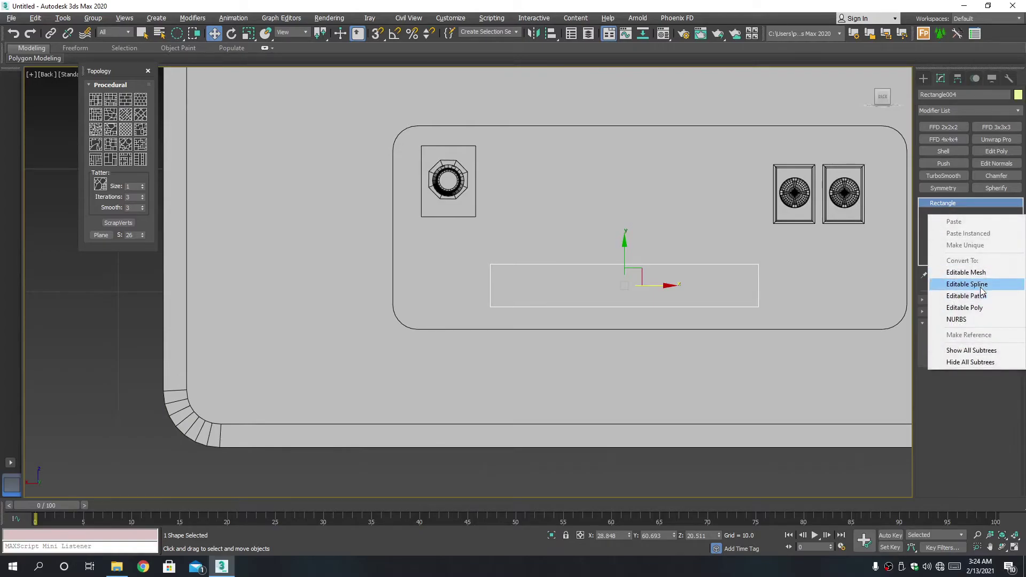
{"action": "left_click", "coordinate": [978, 285]}
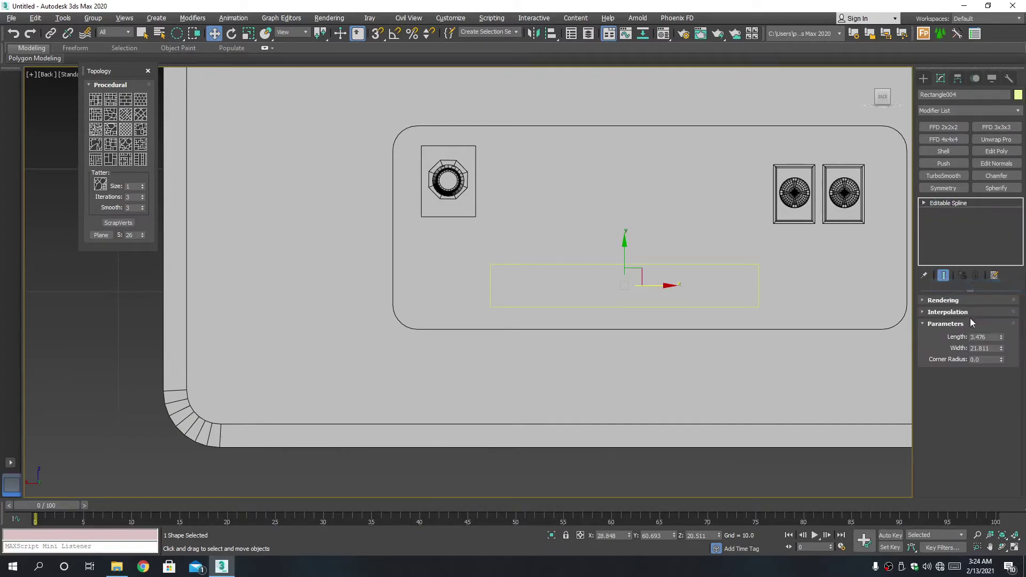
{"action": "scroll", "coordinate": [946, 441], "scroll_direction": "down", "scroll_amount": 5}
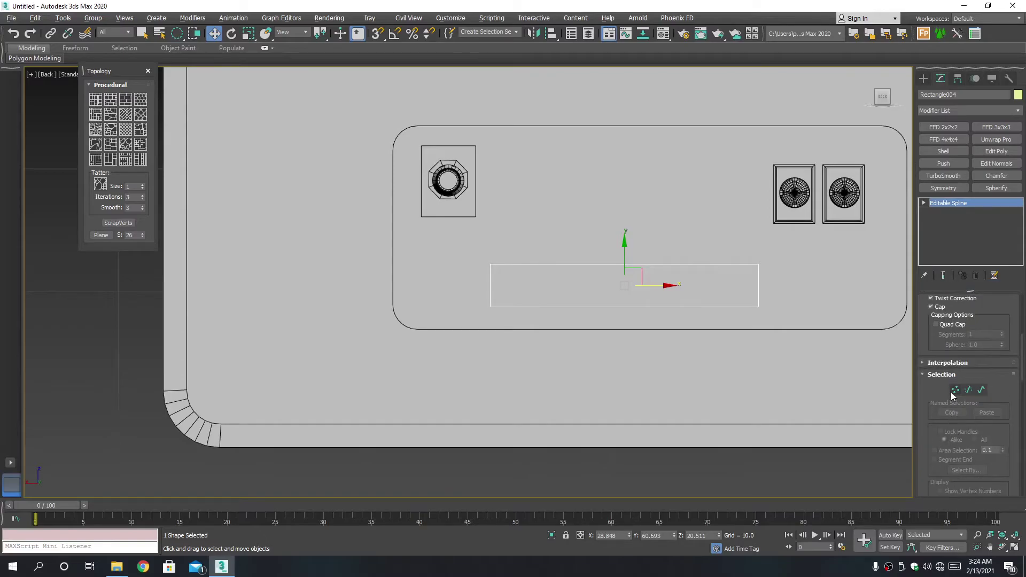
{"action": "left_click", "coordinate": [955, 391]}
{"action": "scroll", "coordinate": [946, 438], "scroll_direction": "down", "scroll_amount": 5}
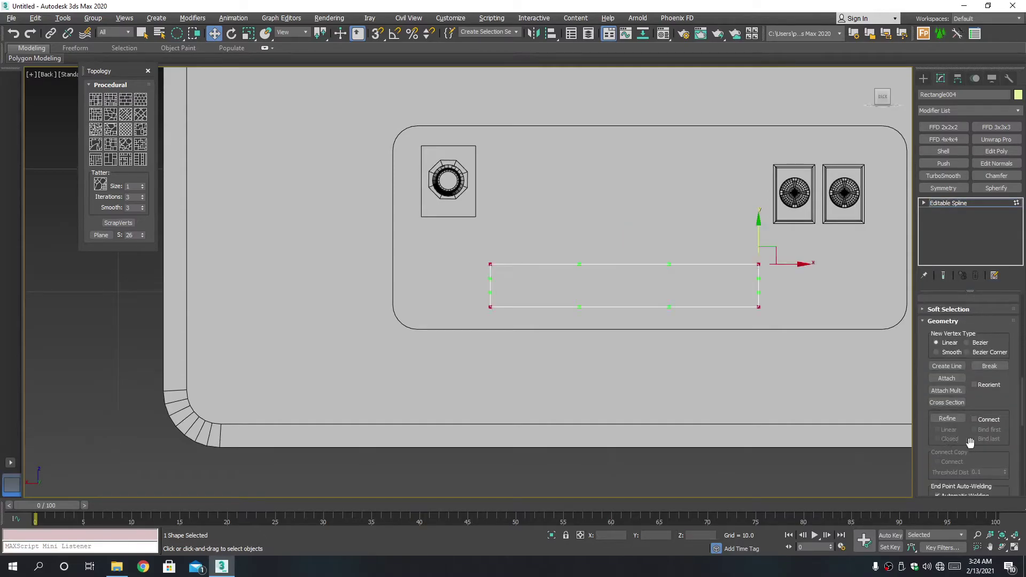
{"action": "scroll", "coordinate": [971, 443], "scroll_direction": "down", "scroll_amount": 4}
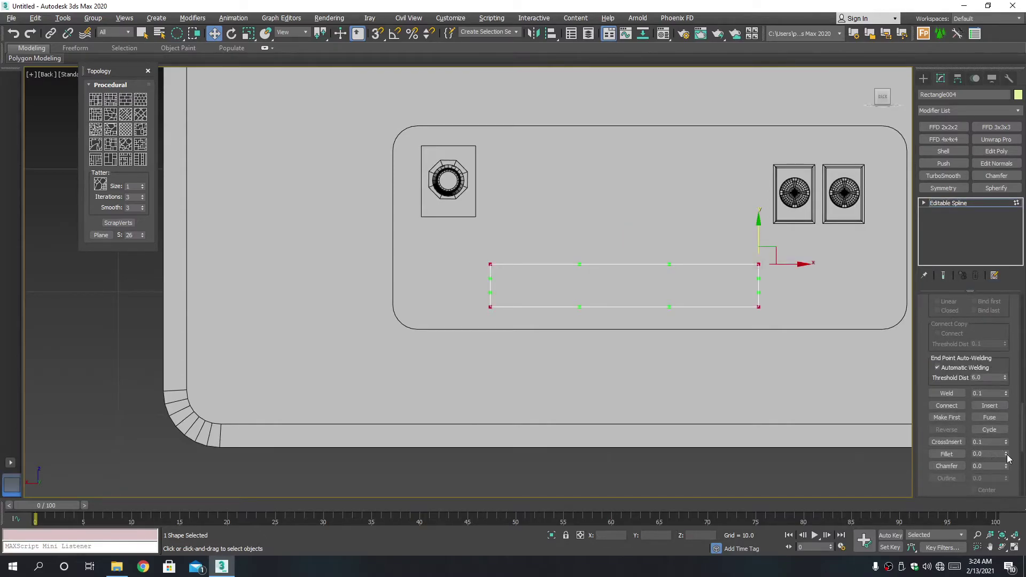
{"action": "left_click", "coordinate": [946, 454]}
{"action": "scroll", "coordinate": [761, 304], "scroll_direction": "up", "scroll_amount": 4}
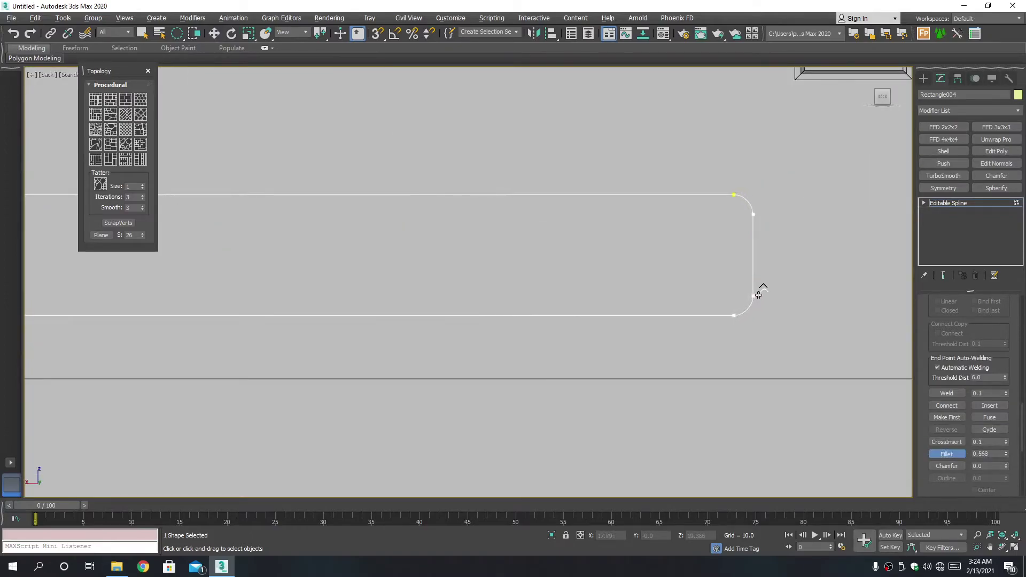
{"action": "key", "text": "1"}
{"action": "scroll", "coordinate": [761, 292], "scroll_direction": "down", "scroll_amount": 5}
{"action": "right_click", "coordinate": [709, 295]}
{"action": "mouse_move", "coordinate": [757, 412]}
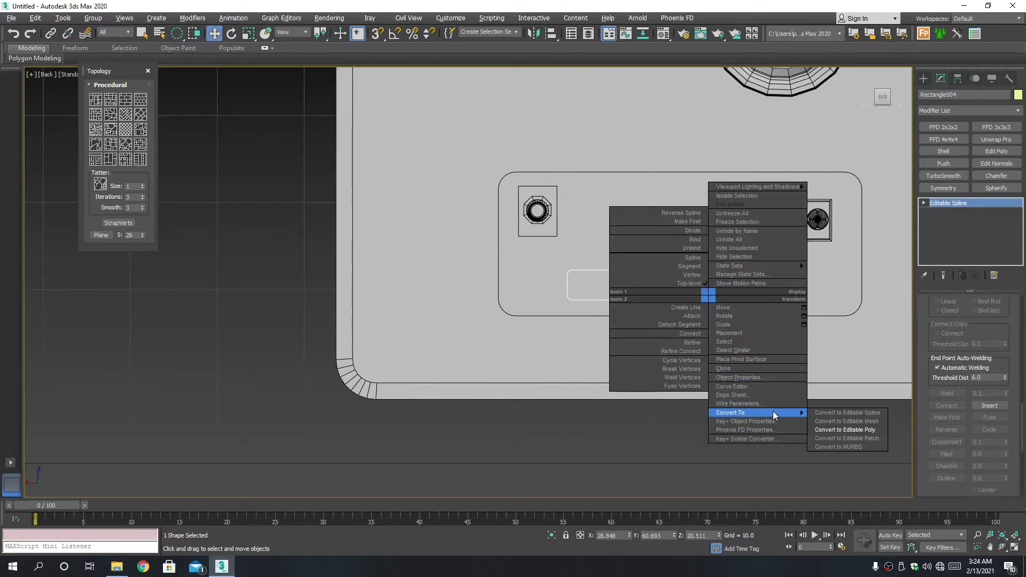
- Convert the rounded rectangle, Rectangle004, to Editable Poly and view the slotted panel in perspective
{"action": "left_click", "coordinate": [822, 430]}
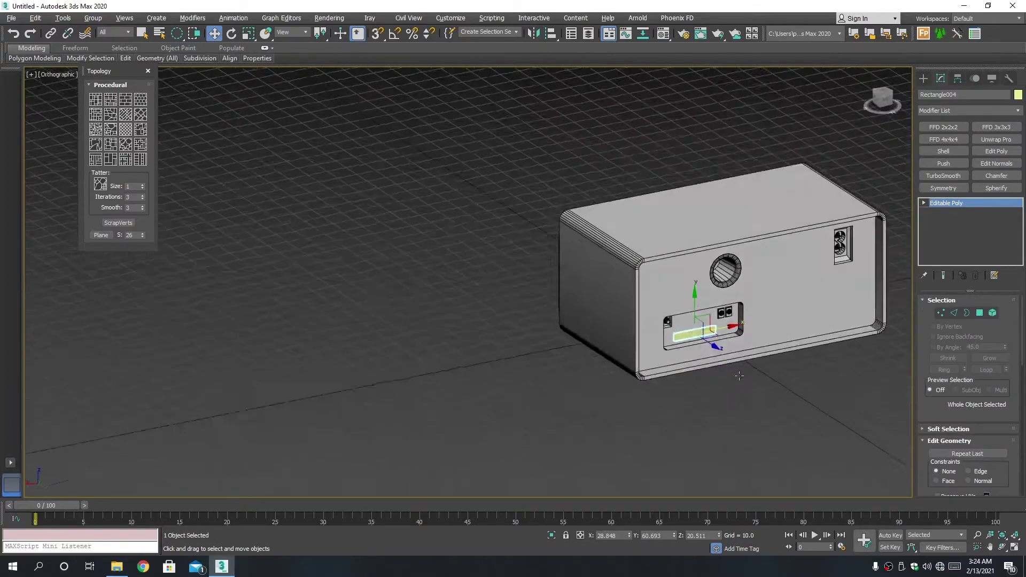
{"action": "middle_click_drag", "start_coordinate": [642, 364], "coordinate": [720, 364], "text": "alt"}
{"action": "key", "text": "f"}
{"action": "key", "text": "alt+w"}
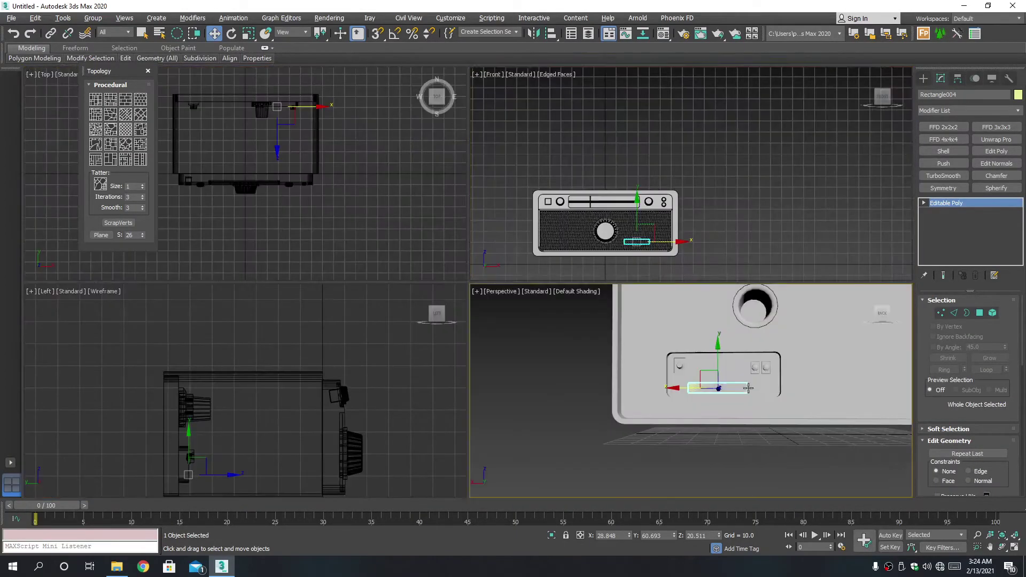
{"action": "right_click", "coordinate": [685, 365]}
{"action": "key", "text": "alt+w"}
{"action": "middle_click_drag", "start_coordinate": [685, 364], "coordinate": [514, 263], "text": "alt"}
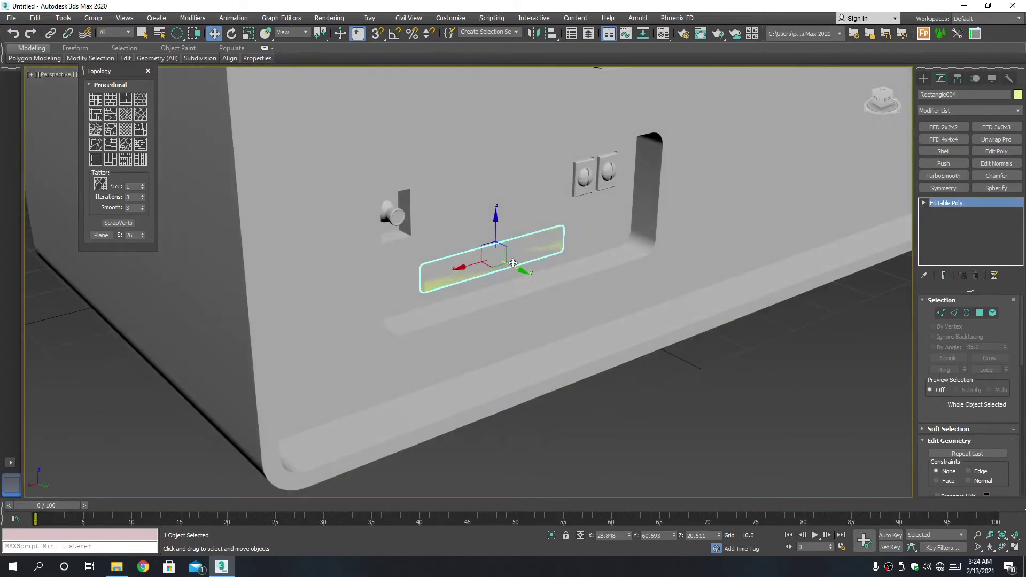
- Turn the shape's border into a solid rounded bar and push it partway into the panel
{"action": "mouse_move", "coordinate": [513, 268]}
{"action": "left_mouse_down"}
{"action": "mouse_move", "coordinate": [552, 287]}
{"action": "mouse_move", "coordinate": [531, 267]}
{"action": "left_mouse_up"}
{"action": "key", "text": "3"}
{"action": "left_click", "coordinate": [551, 287]}
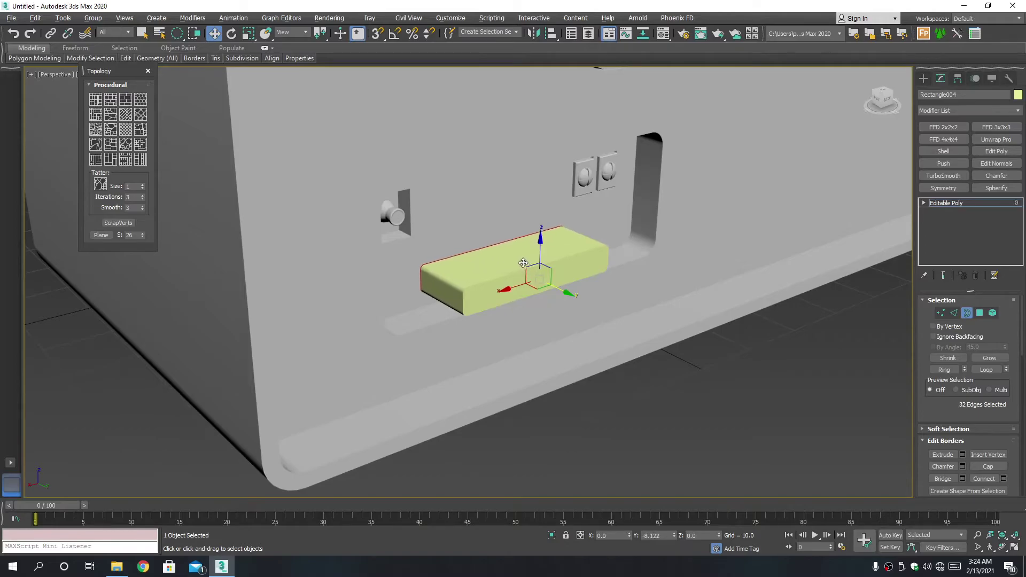
{"action": "key", "text": "3"}
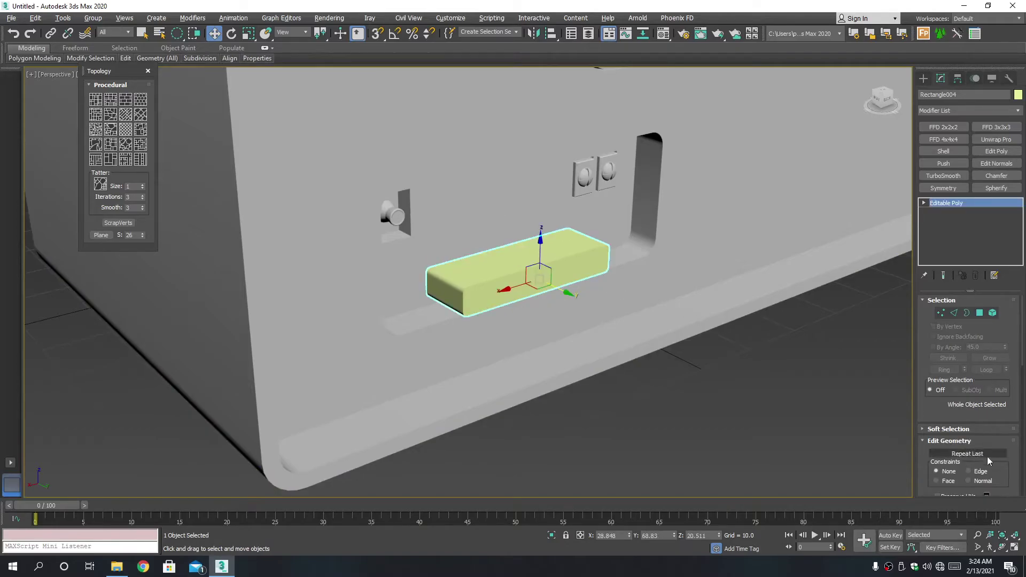
{"action": "scroll", "coordinate": [995, 438], "scroll_direction": "down", "scroll_amount": 2}
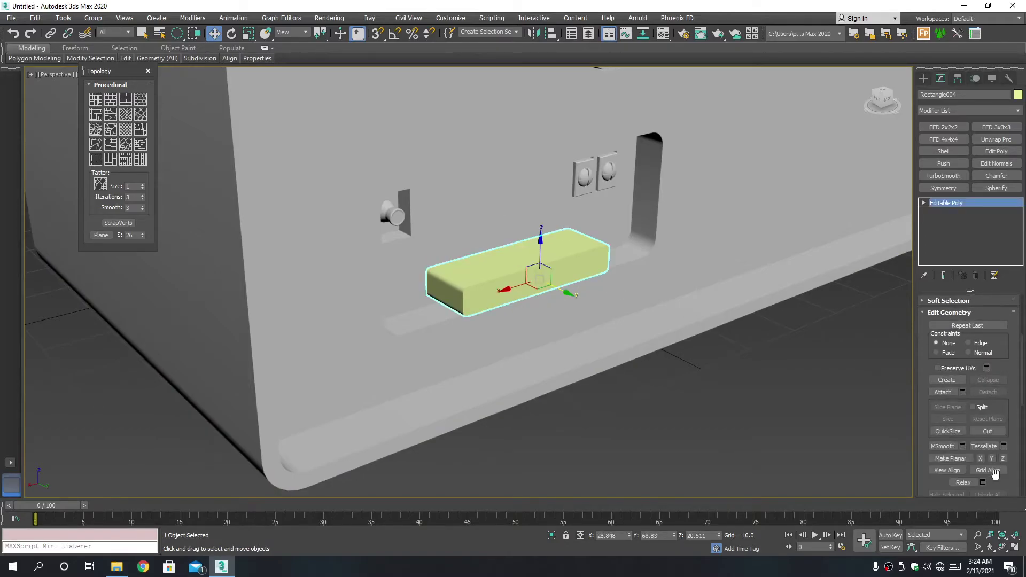
{"action": "key", "text": "3"}
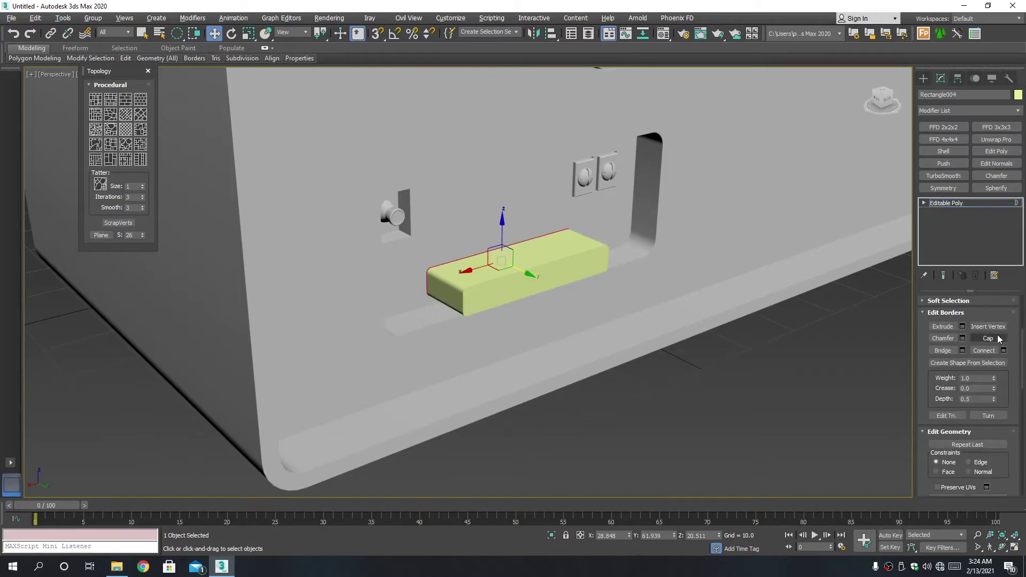
{"action": "key", "text": "3"}
{"action": "left_click_drag", "start_coordinate": [559, 286], "coordinate": [512, 220]}
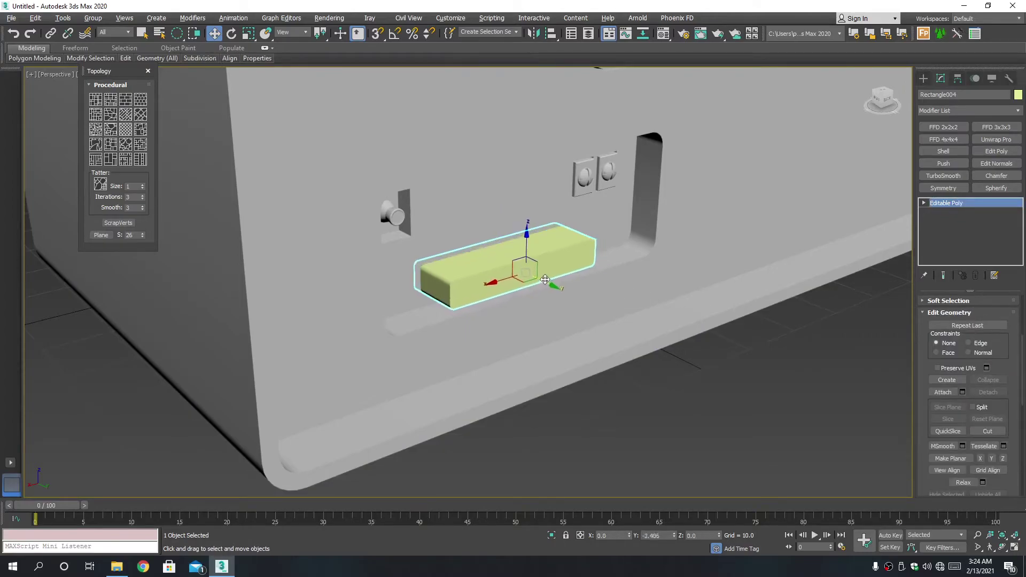
{"action": "left_click", "coordinate": [498, 199]}
{"action": "scroll", "coordinate": [498, 199], "scroll_direction": "down", "scroll_amount": 3}
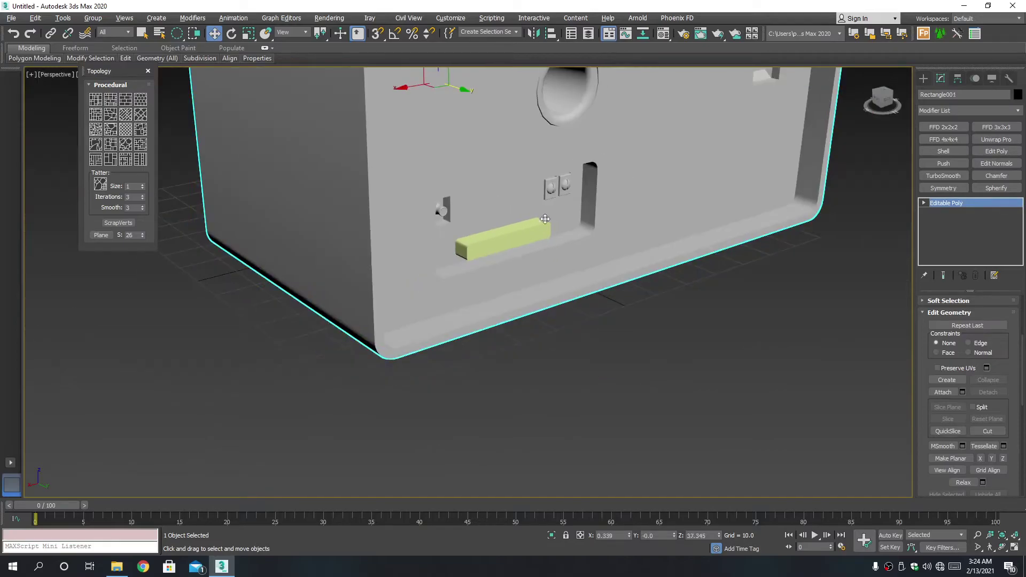
- Start a ProBoolean compound object on the back panel
{"action": "left_click", "coordinate": [924, 78]}
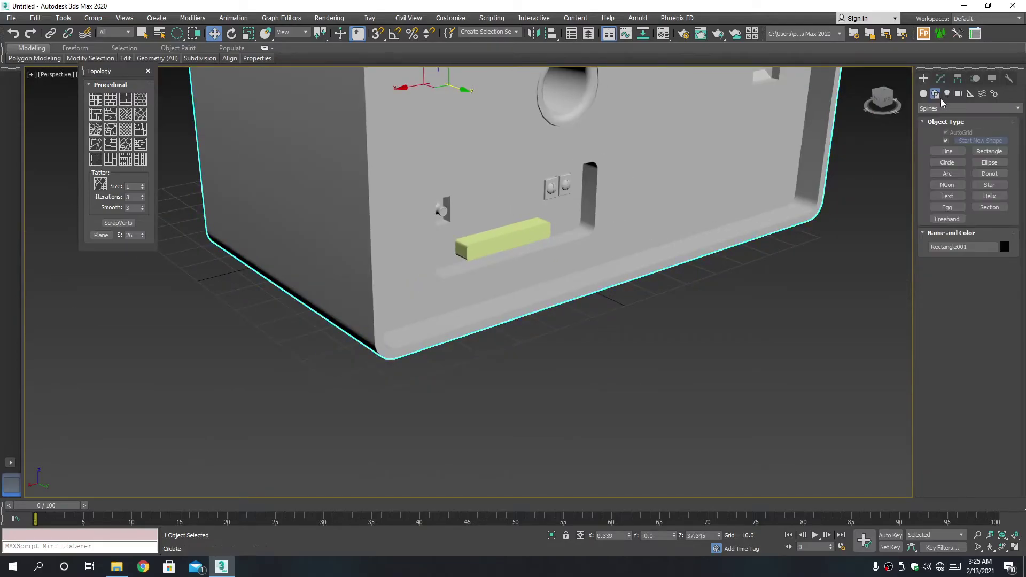
{"action": "left_click", "coordinate": [923, 94]}
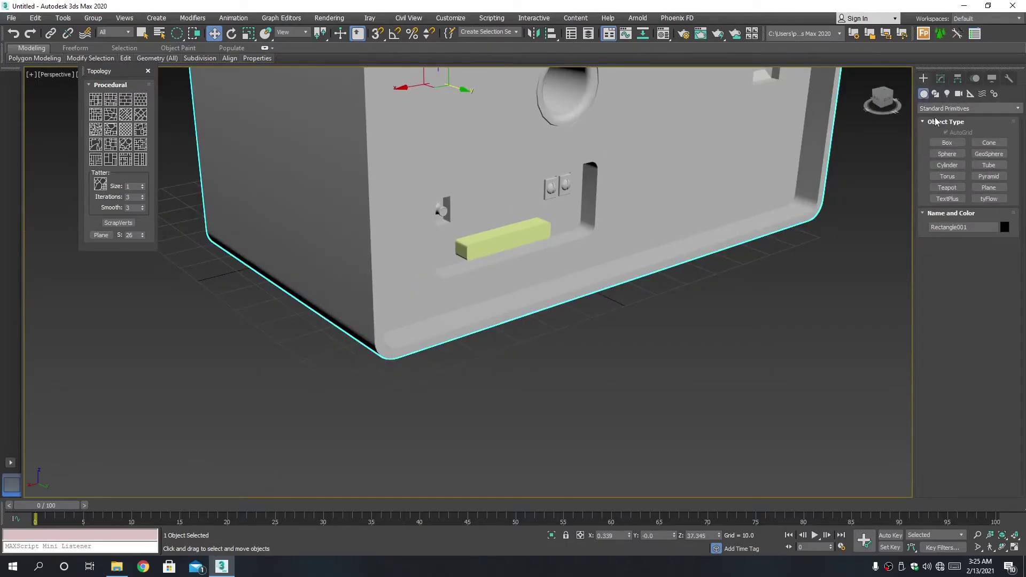
{"action": "left_click", "coordinate": [940, 109]}
{"action": "left_click", "coordinate": [951, 140]}
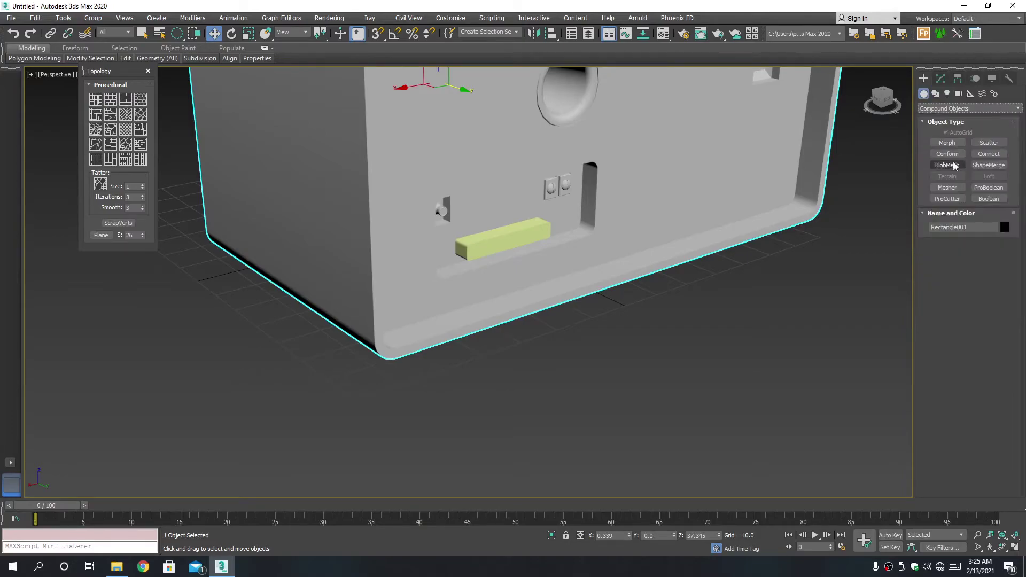
{"action": "left_click", "coordinate": [989, 188]}
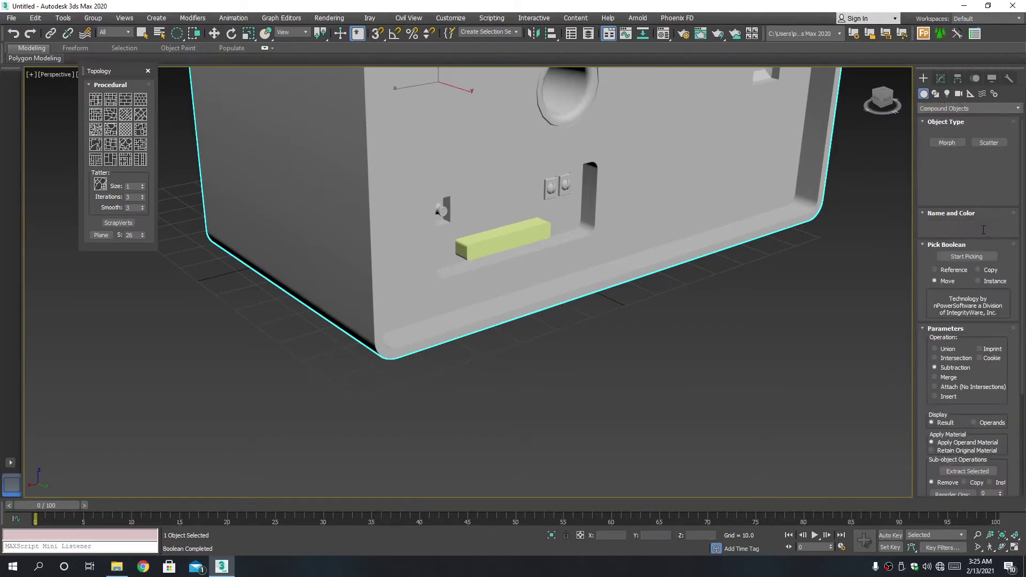
{"action": "scroll", "coordinate": [1011, 438], "scroll_direction": "down", "scroll_amount": 5}
{"action": "scroll", "coordinate": [1003, 481], "scroll_direction": "down", "scroll_amount": 3}
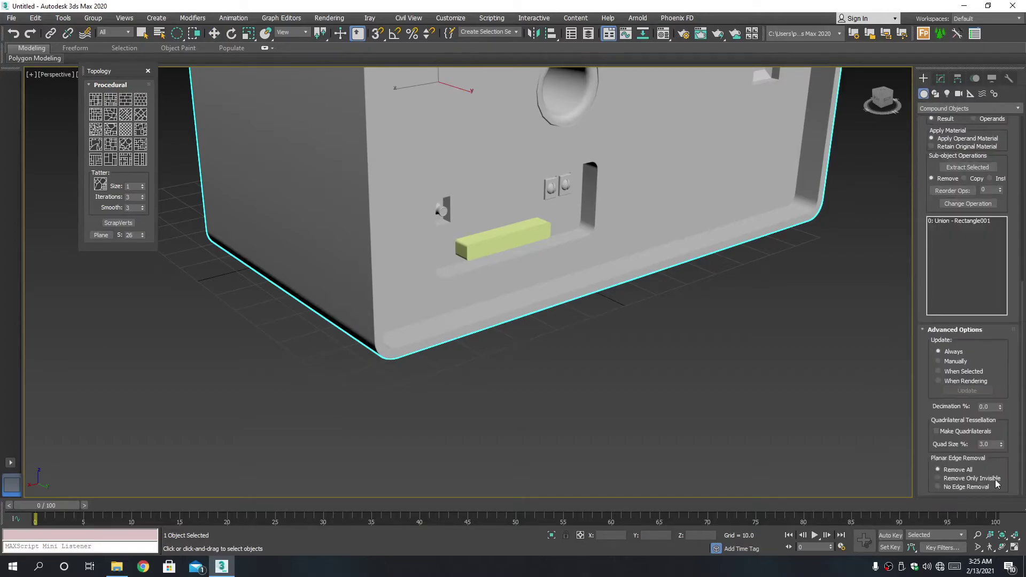
{"action": "scroll", "coordinate": [997, 425], "scroll_direction": "up", "scroll_amount": 1}
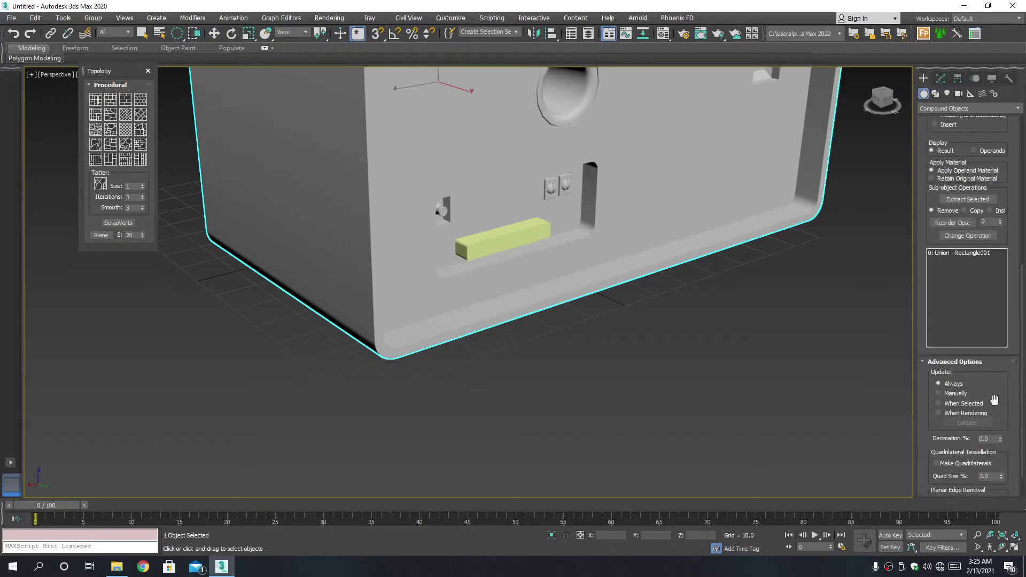
{"action": "scroll", "coordinate": [999, 380], "scroll_direction": "up", "scroll_amount": 1}
{"action": "scroll", "coordinate": [1014, 305], "scroll_direction": "up", "scroll_amount": 2}
{"action": "scroll", "coordinate": [1010, 291], "scroll_direction": "up", "scroll_amount": 2}
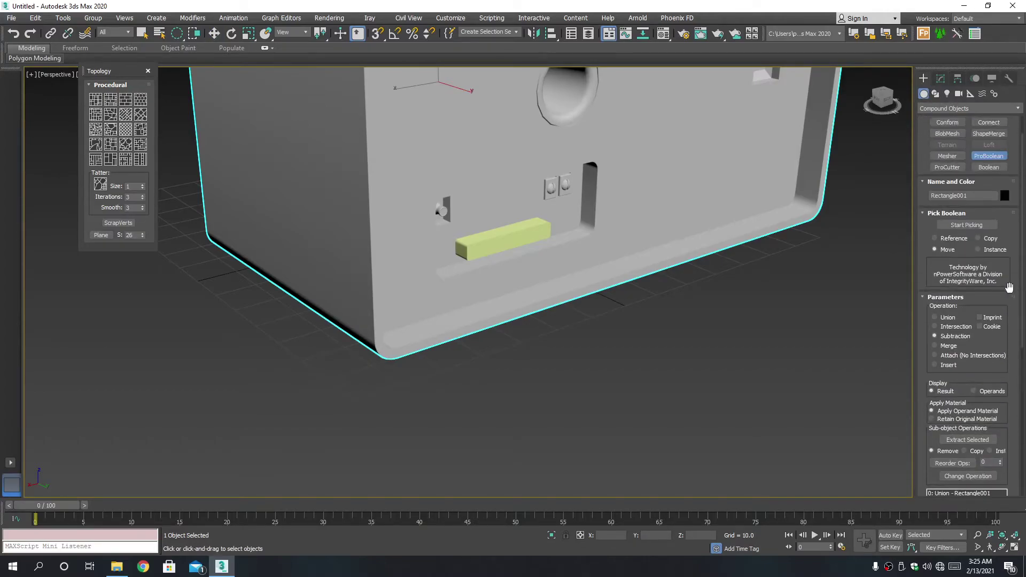
- Pick the yellow bar as the subtraction operand, then orbit to check the groove
{"action": "left_click", "coordinate": [967, 225]}
{"action": "left_click", "coordinate": [540, 242]}
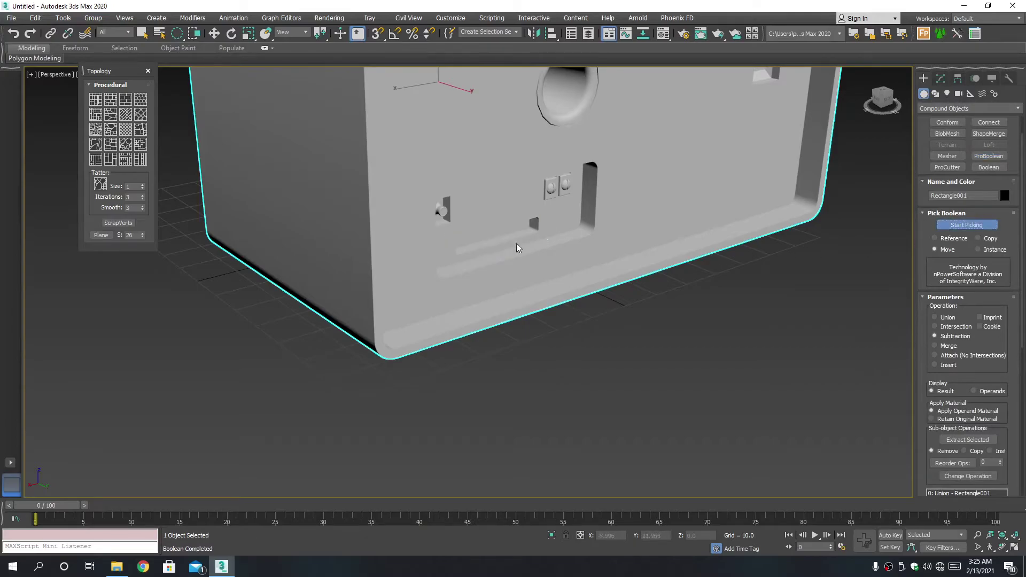
{"action": "key", "text": "w"}
{"action": "mouse_move", "coordinate": [605, 356]}
{"action": "middle_mouse_down", "text": "alt"}
{"action": "mouse_move", "coordinate": [591, 332]}
{"action": "mouse_move", "coordinate": [651, 317]}
{"action": "mouse_move", "coordinate": [772, 350]}
{"action": "mouse_move", "coordinate": [738, 334]}
{"action": "mouse_move", "coordinate": [562, 329]}
{"action": "middle_mouse_up", "text": "alt"}
{"action": "scroll", "coordinate": [764, 334], "scroll_direction": "down", "scroll_amount": 3}
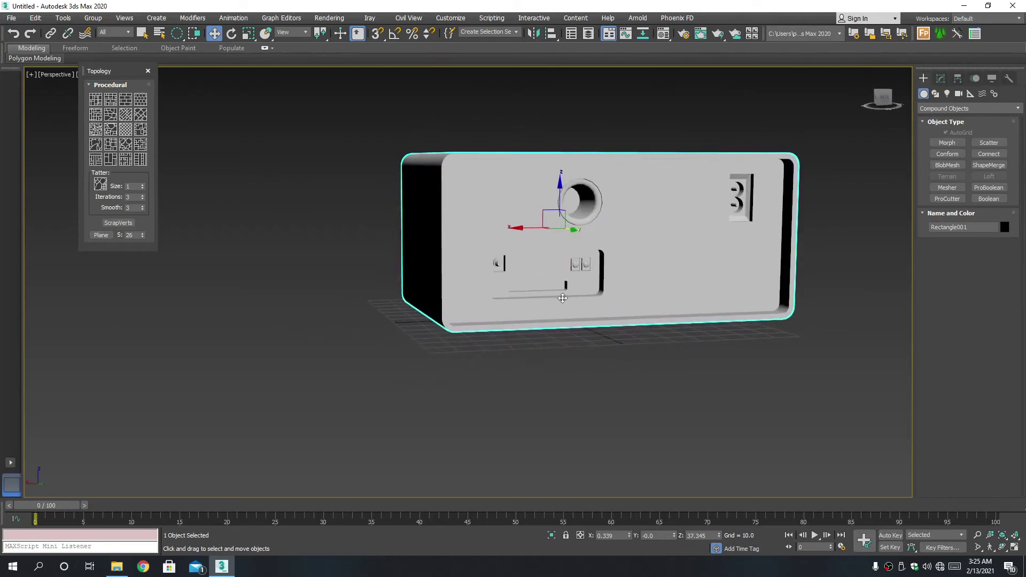
{"action": "scroll", "coordinate": [557, 292], "scroll_direction": "up", "scroll_amount": 5}
- Convert the grooved panel to an Editable Poly
{"action": "key", "text": "q"}
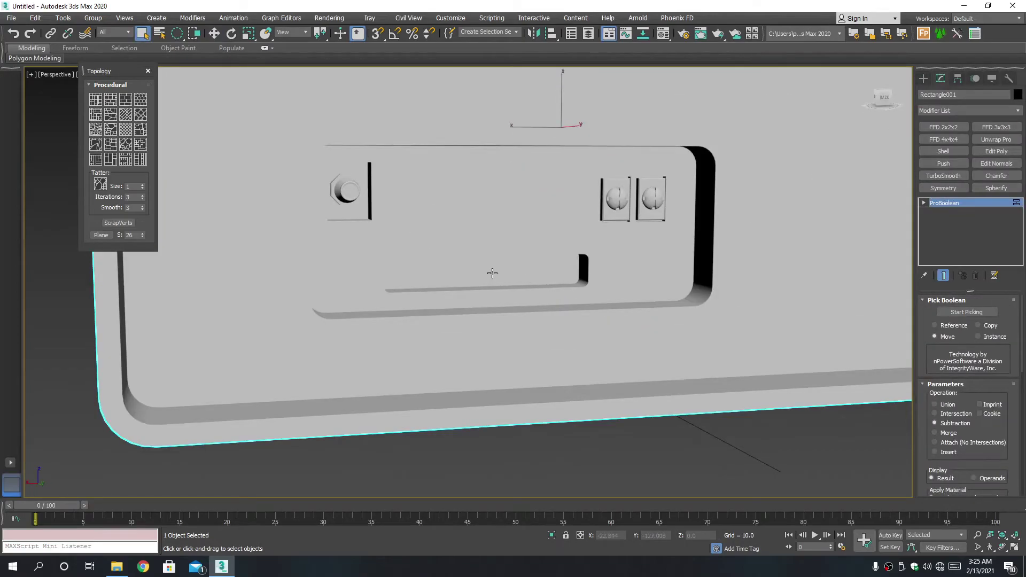
{"action": "scroll", "coordinate": [492, 273], "scroll_direction": "up", "scroll_amount": 3}
{"action": "right_click", "coordinate": [490, 272]}
{"action": "mouse_move", "coordinate": [529, 387]}
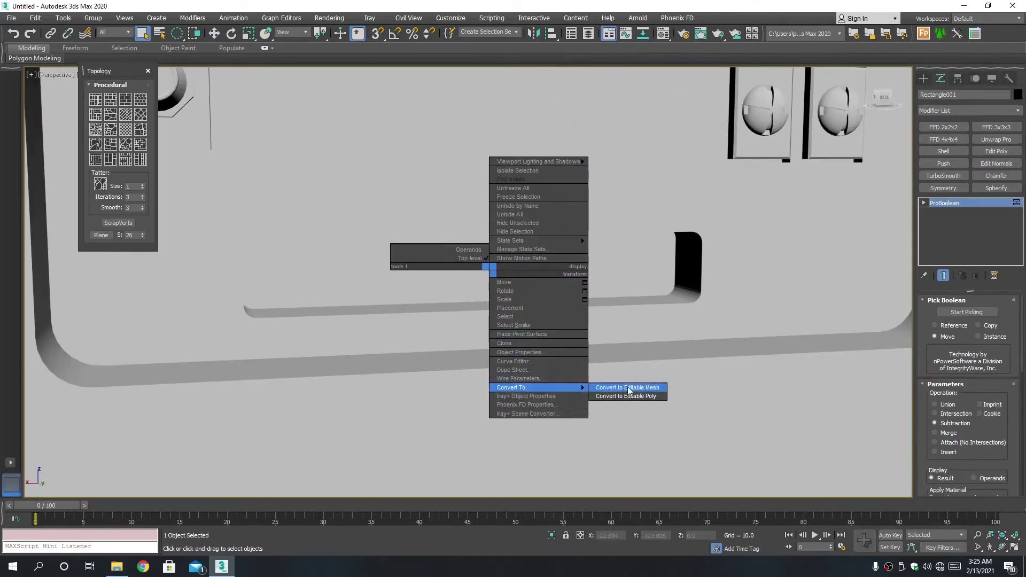
{"action": "left_click", "coordinate": [628, 396]}
{"action": "scroll", "coordinate": [535, 291], "scroll_direction": "down", "scroll_amount": 3}
{"action": "scroll", "coordinate": [534, 291], "scroll_direction": "up", "scroll_amount": 3}
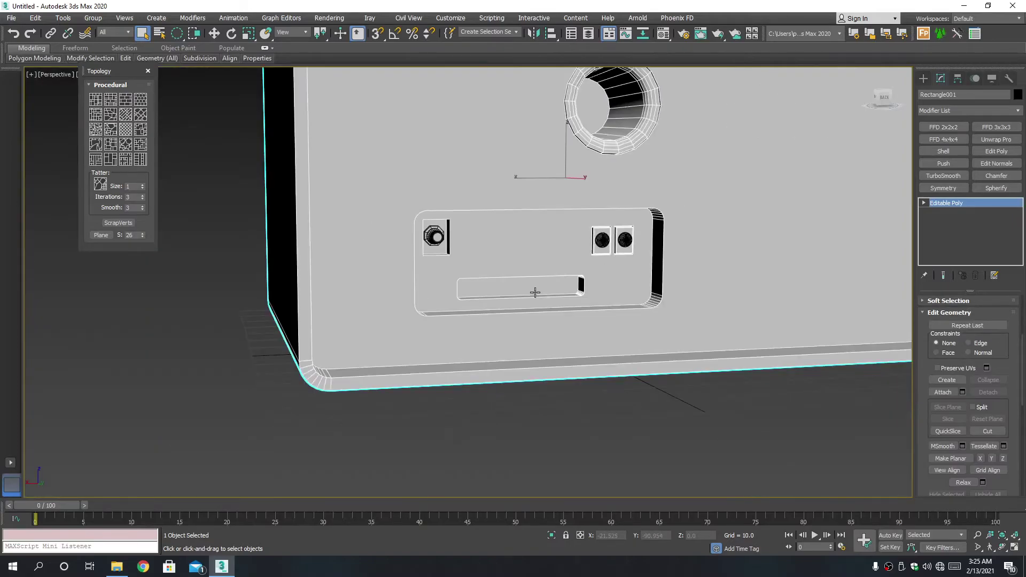
{"action": "scroll", "coordinate": [535, 292], "scroll_direction": "down", "scroll_amount": 5}
- Change the Front viewport to a maximized Back view centred on the panel, with Standard Primitives ready
{"action": "key", "text": "alt+w"}
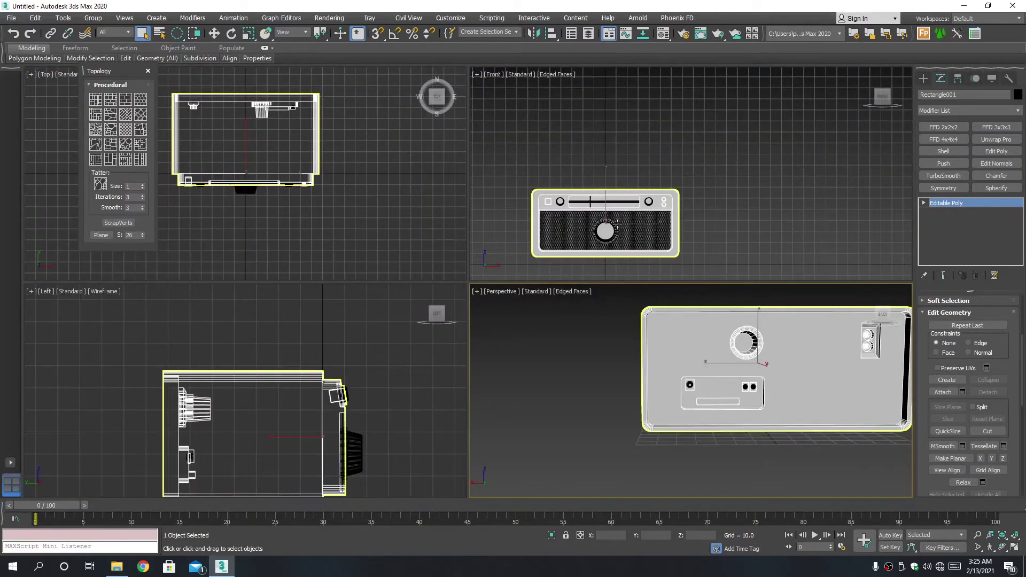
{"action": "left_click", "coordinate": [493, 74]}
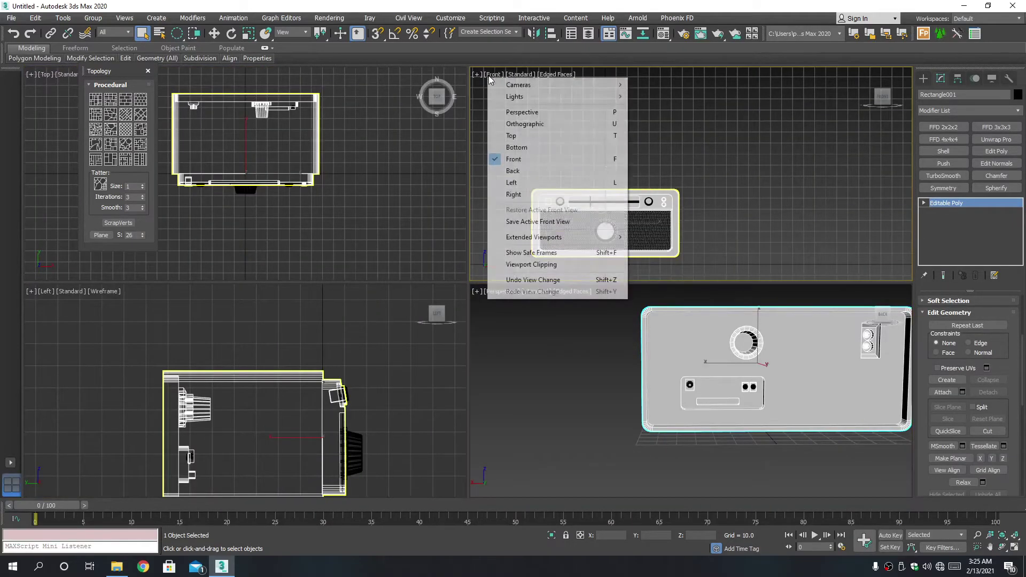
{"action": "left_click", "coordinate": [512, 171]}
{"action": "scroll", "coordinate": [615, 203], "scroll_direction": "down", "scroll_amount": 2}
{"action": "key", "text": "alt+w"}
{"action": "middle_click_drag", "start_coordinate": [535, 257], "coordinate": [614, 221]}
{"action": "left_click", "coordinate": [924, 78]}
{"action": "left_click", "coordinate": [962, 108]}
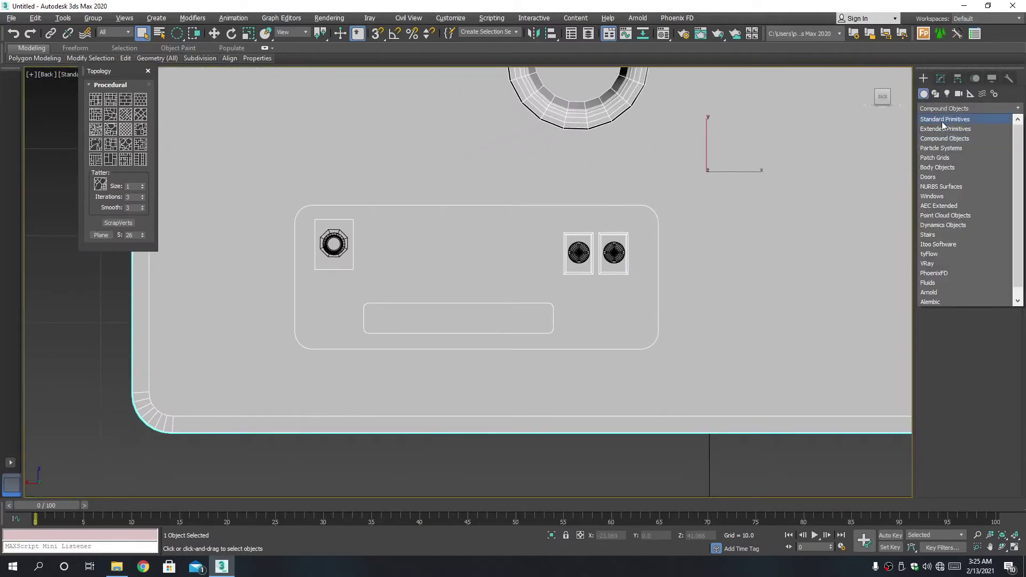
{"action": "left_click", "coordinate": [956, 145]}
- Create a cylinder (radius 1.407, height 3.693) at the slot's left end
{"action": "left_click", "coordinate": [948, 165]}
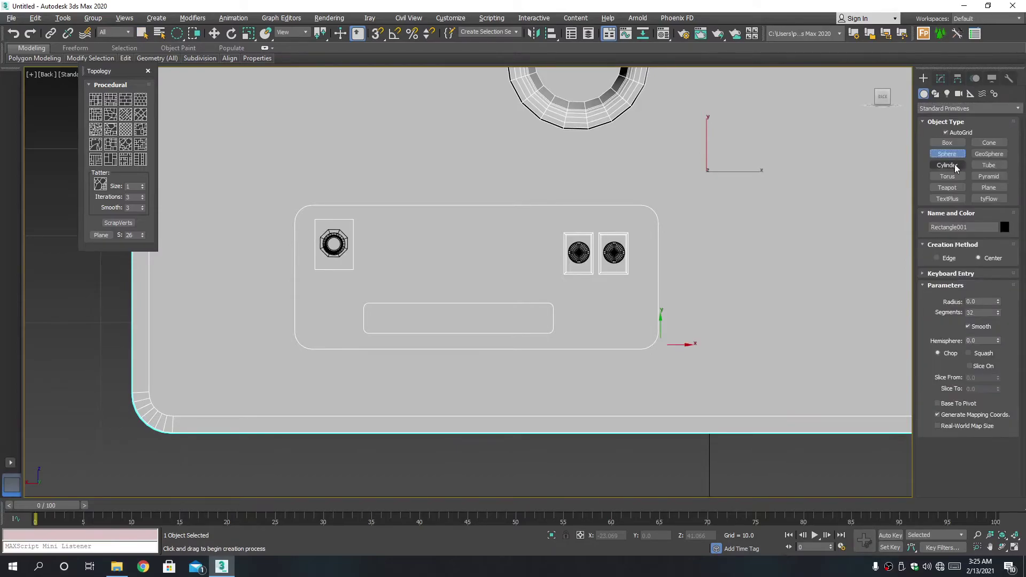
{"action": "scroll", "coordinate": [399, 334], "scroll_direction": "up", "scroll_amount": 3}
{"action": "scroll", "coordinate": [399, 333], "scroll_direction": "up", "scroll_amount": 2}
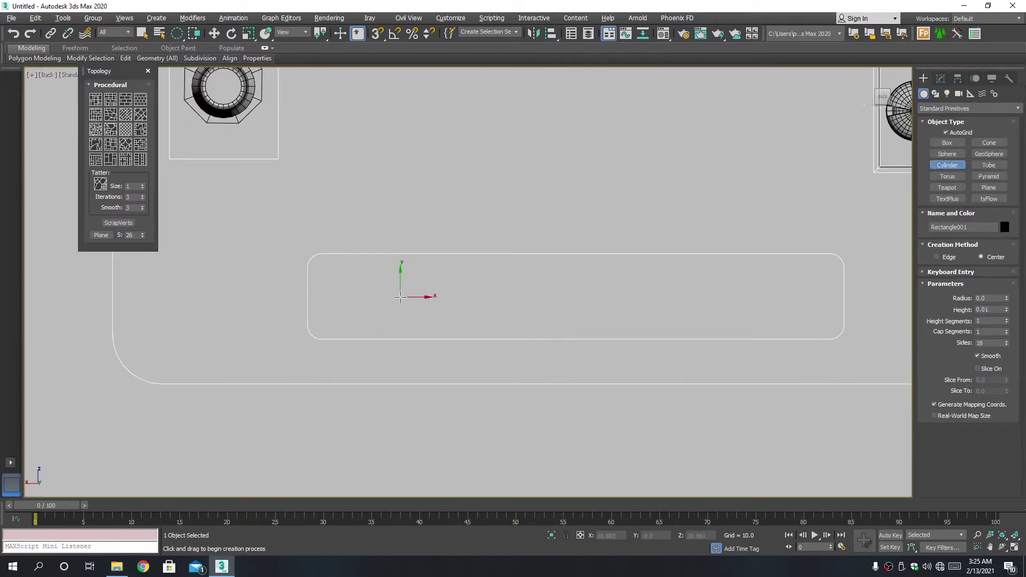
{"action": "left_click_drag", "start_coordinate": [400, 297], "coordinate": [434, 302]}
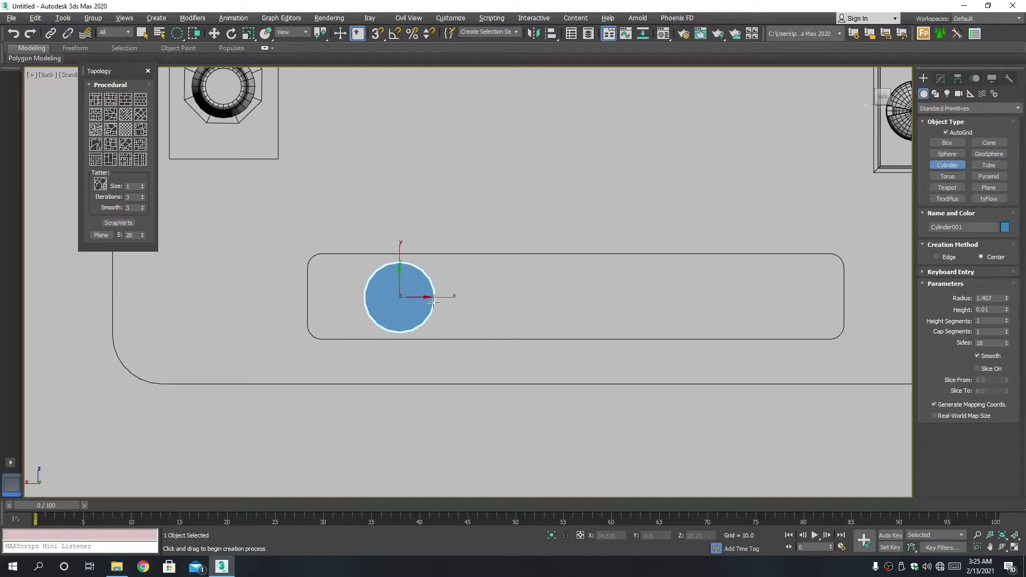
{"action": "key", "text": "alt+w"}
{"action": "key", "text": "alt+w"}
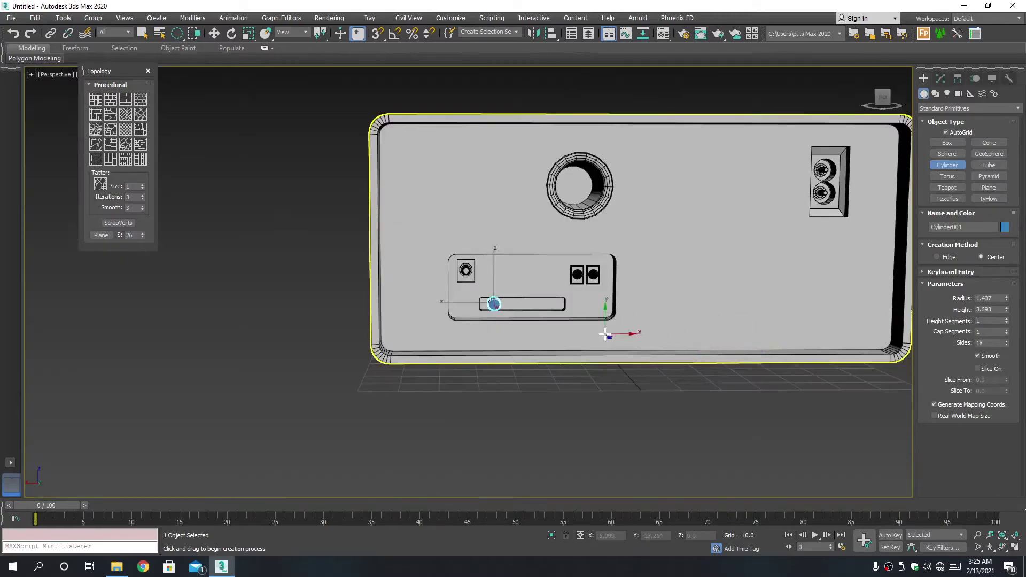
{"action": "mouse_move", "coordinate": [455, 299]}
{"action": "middle_mouse_down", "text": "alt"}
{"action": "mouse_move", "coordinate": [492, 298]}
{"action": "mouse_move", "coordinate": [465, 267]}
{"action": "middle_mouse_up", "text": "alt"}
{"action": "scroll", "coordinate": [482, 301], "scroll_direction": "up", "scroll_amount": 3}
{"action": "scroll", "coordinate": [483, 301], "scroll_direction": "up", "scroll_amount": 3}
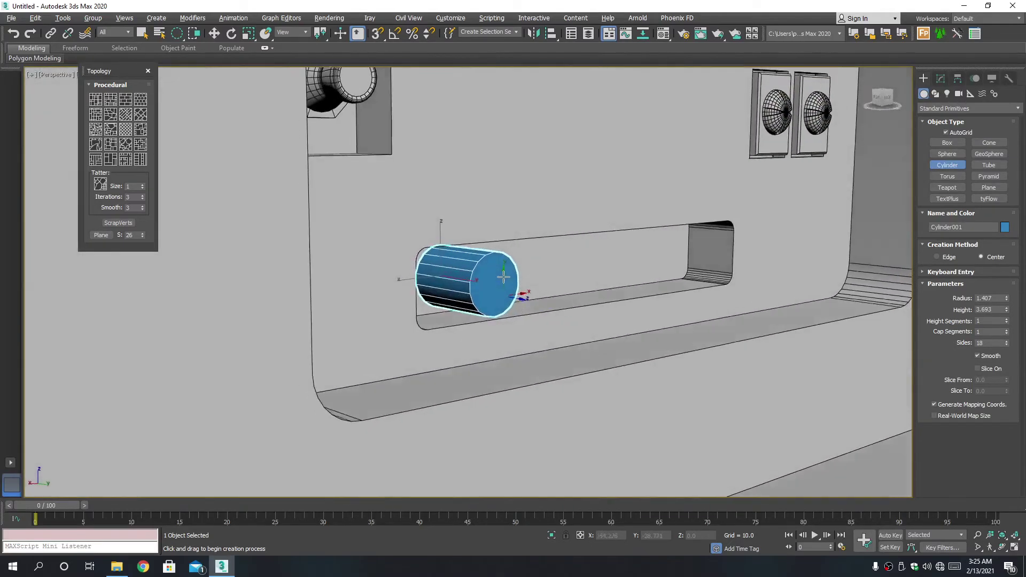
{"action": "scroll", "coordinate": [465, 268], "scroll_direction": "up", "scroll_amount": 1}
- Push the cylinder deeper into the slot and Shift-drag a clone along it
{"action": "key", "text": "w"}
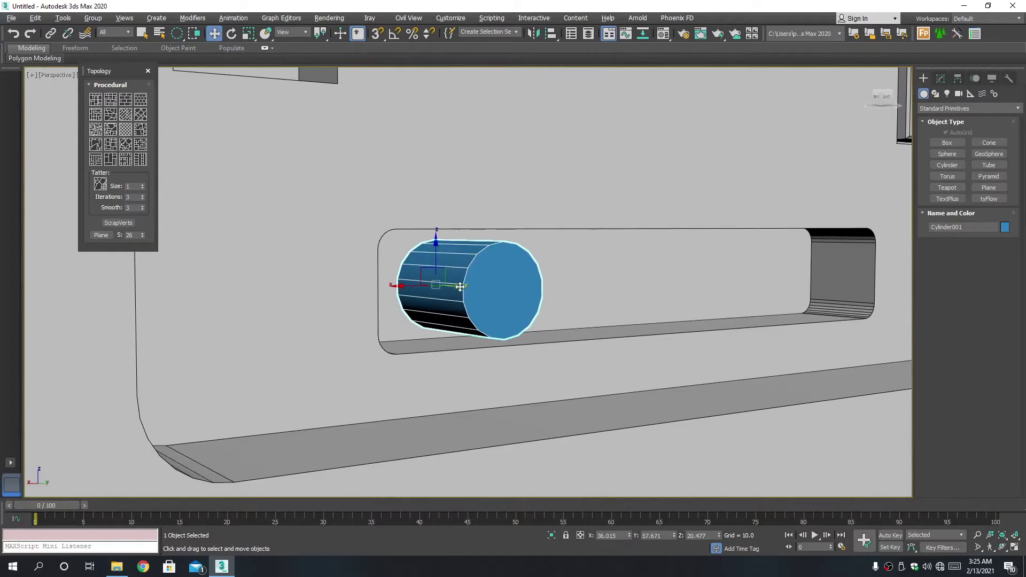
{"action": "left_click_drag", "start_coordinate": [460, 287], "coordinate": [436, 287]}
{"action": "left_click", "coordinate": [610, 253]}
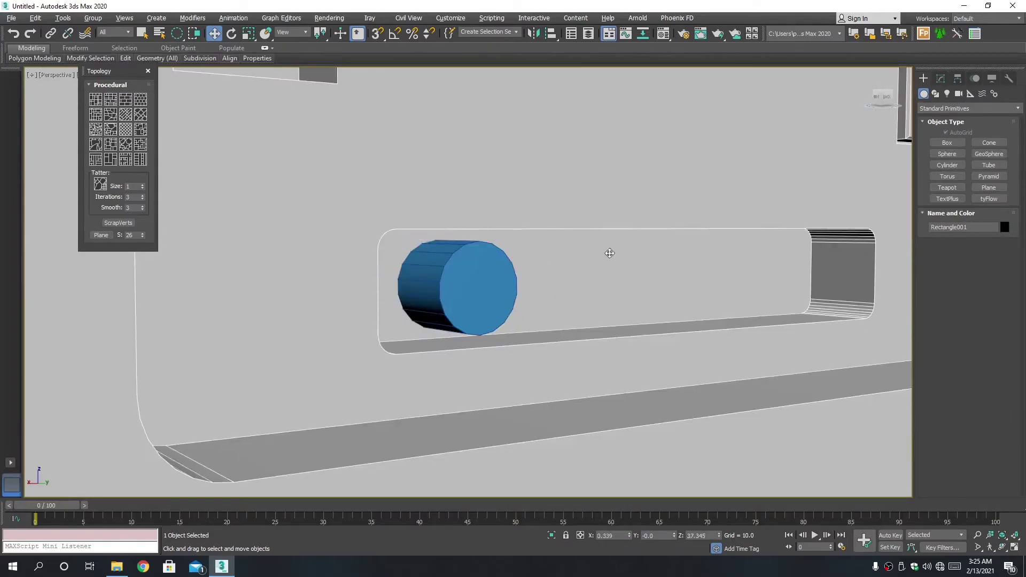
{"action": "left_click", "coordinate": [936, 109]}
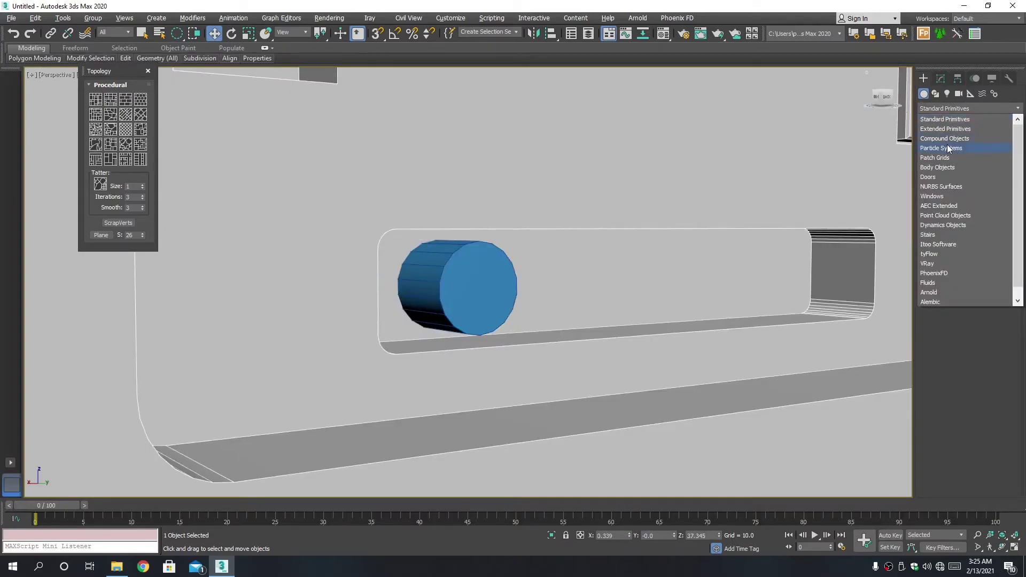
{"action": "scroll", "coordinate": [613, 249], "scroll_direction": "down", "scroll_amount": 3}
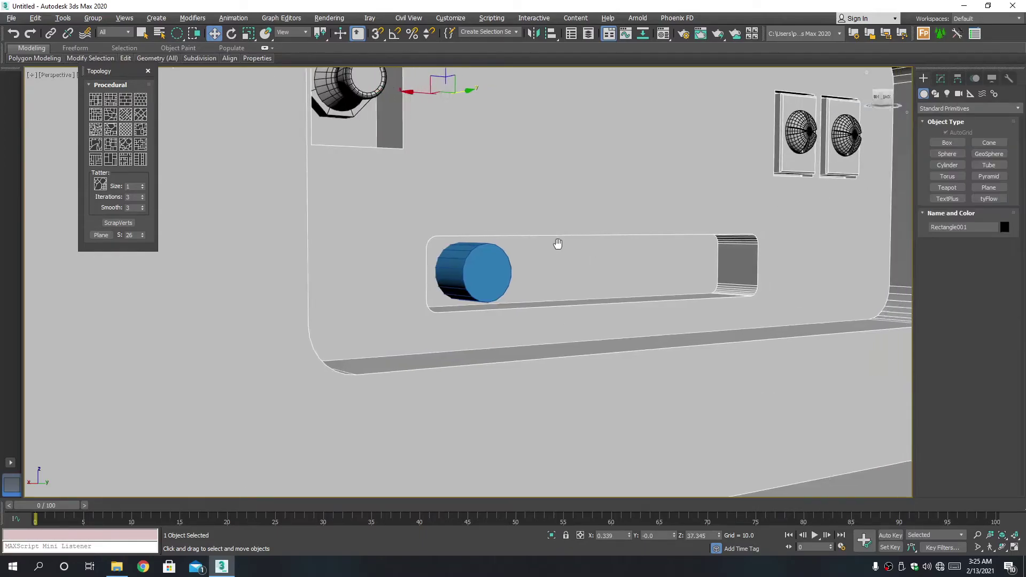
{"action": "middle_click_drag", "start_coordinate": [557, 243], "coordinate": [477, 266]}
{"action": "scroll", "coordinate": [369, 292], "scroll_direction": "down", "scroll_amount": 3}
{"action": "scroll", "coordinate": [368, 292], "scroll_direction": "up", "scroll_amount": 3}
{"action": "left_click", "coordinate": [368, 292]}
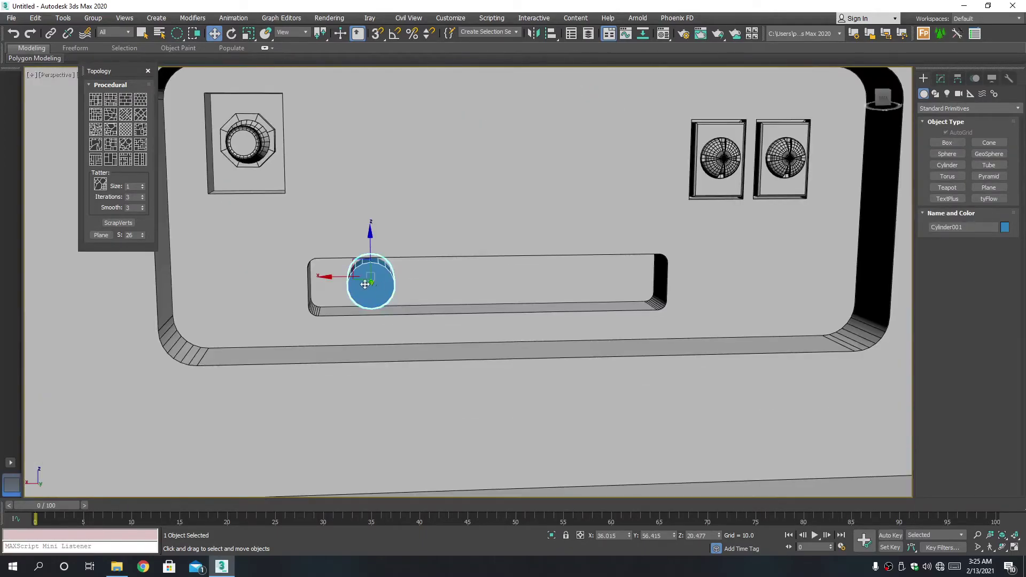
{"action": "left_click_drag", "start_coordinate": [339, 277], "coordinate": [417, 278], "text": "shift"}
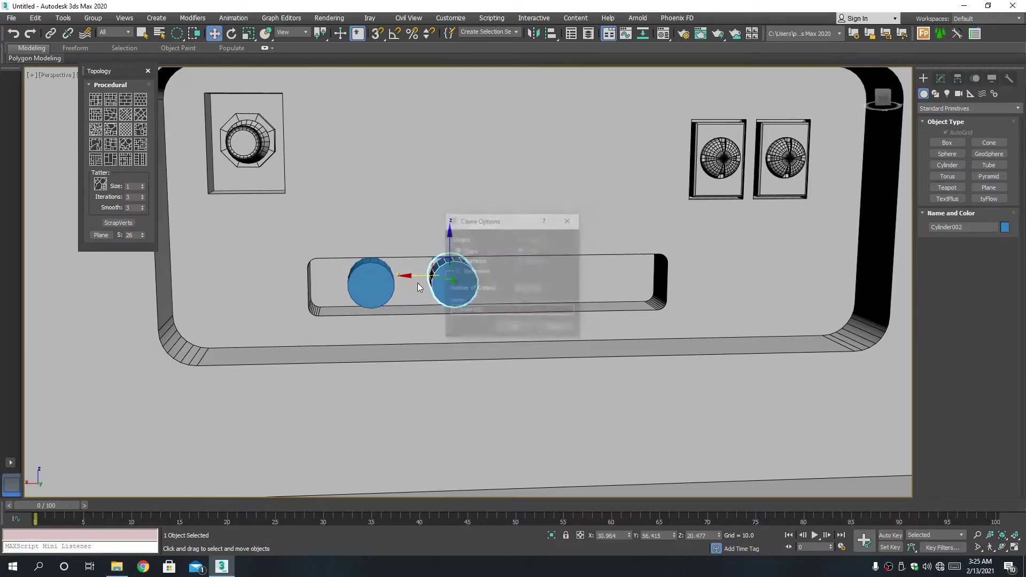
- Make 2 cylinder copies and attach all three cylinders into one editable poly
{"action": "left_click", "coordinate": [540, 287]}
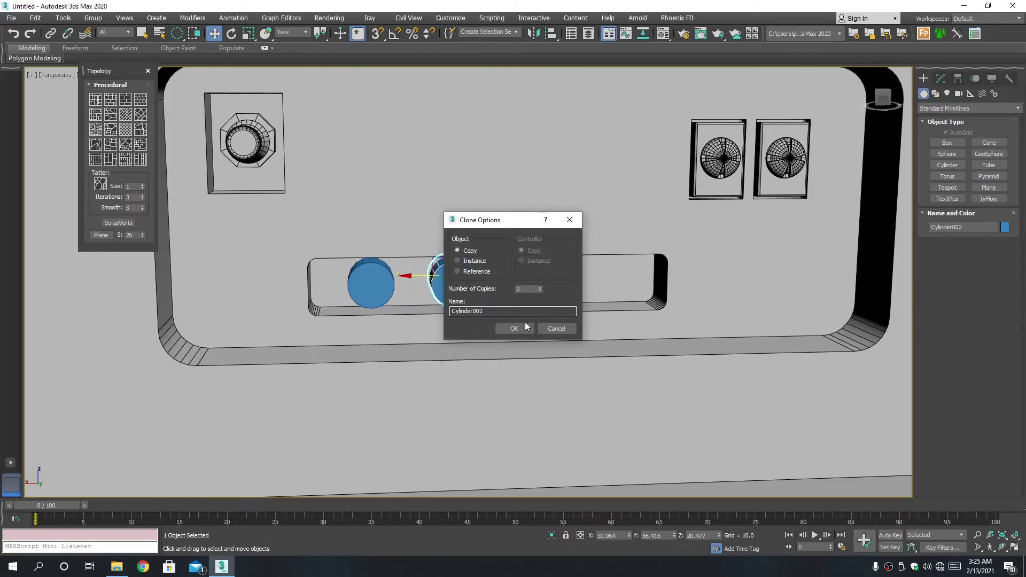
{"action": "left_click", "coordinate": [514, 328]}
{"action": "middle_click_drag", "start_coordinate": [472, 286], "coordinate": [550, 296], "text": "alt"}
{"action": "right_click", "coordinate": [550, 296]}
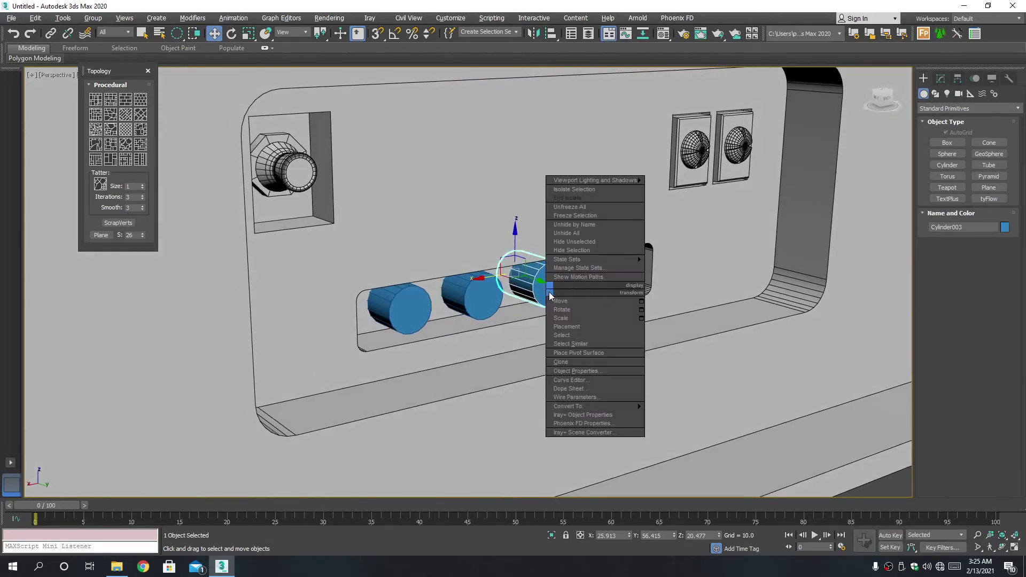
{"action": "left_click", "coordinate": [685, 415]}
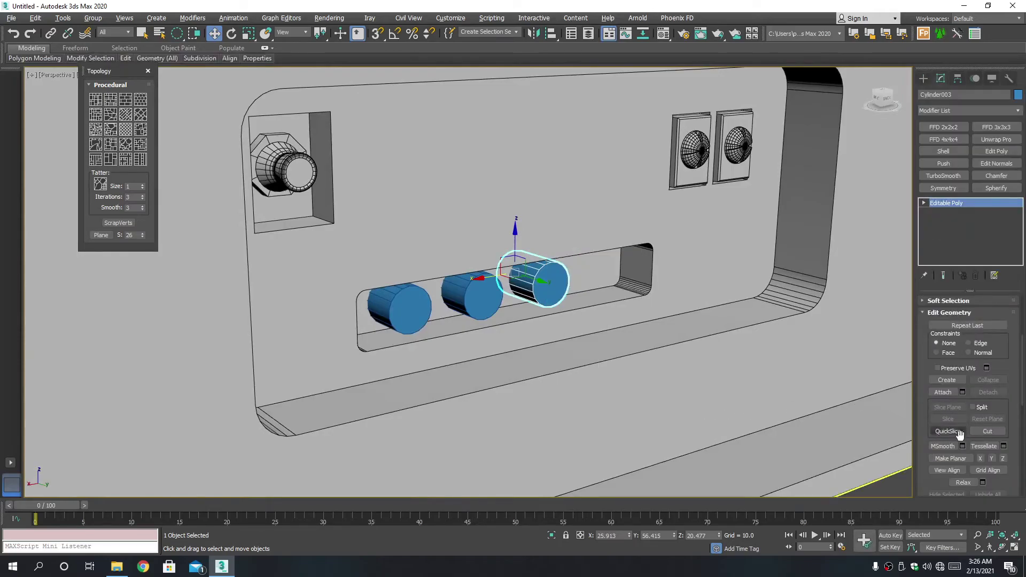
{"action": "left_click", "coordinate": [949, 391]}
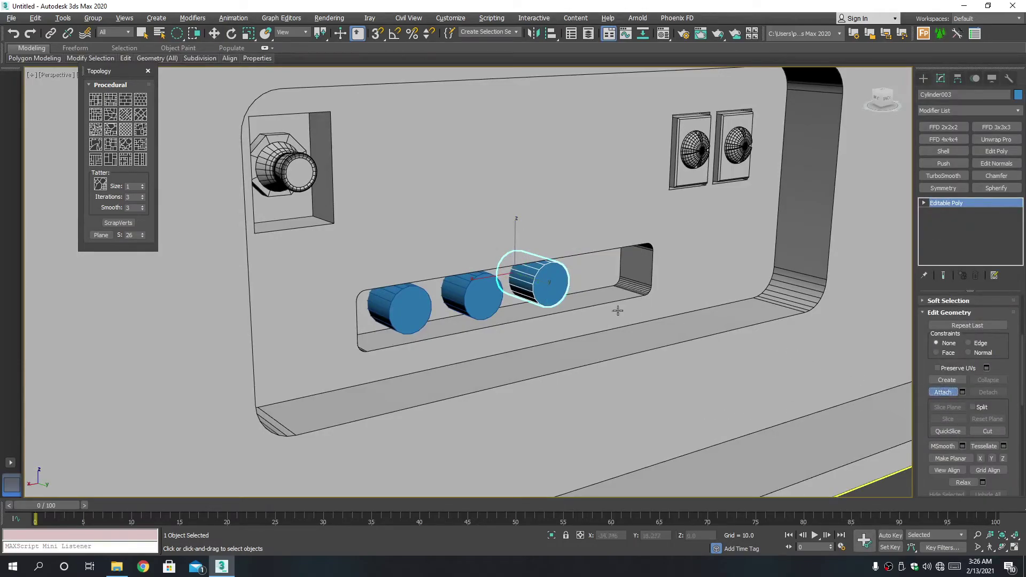
{"action": "left_click", "coordinate": [483, 310]}
{"action": "left_click", "coordinate": [401, 307]}
{"action": "right_click", "coordinate": [402, 307]}
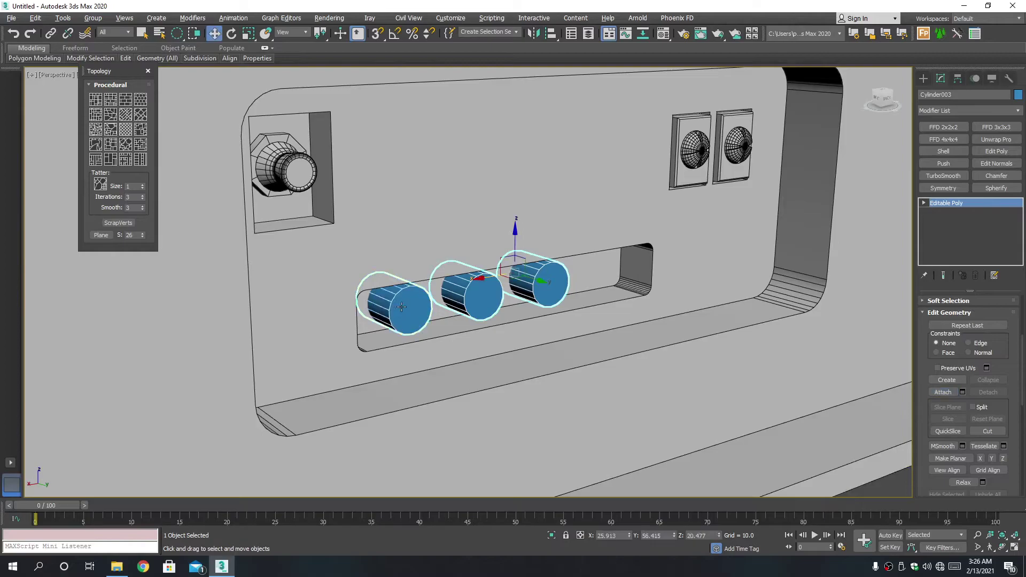
- Start a Boolean subtraction on the back panel with advanced settings expanded
{"action": "left_click", "coordinate": [570, 235]}
{"action": "left_click", "coordinate": [923, 78]}
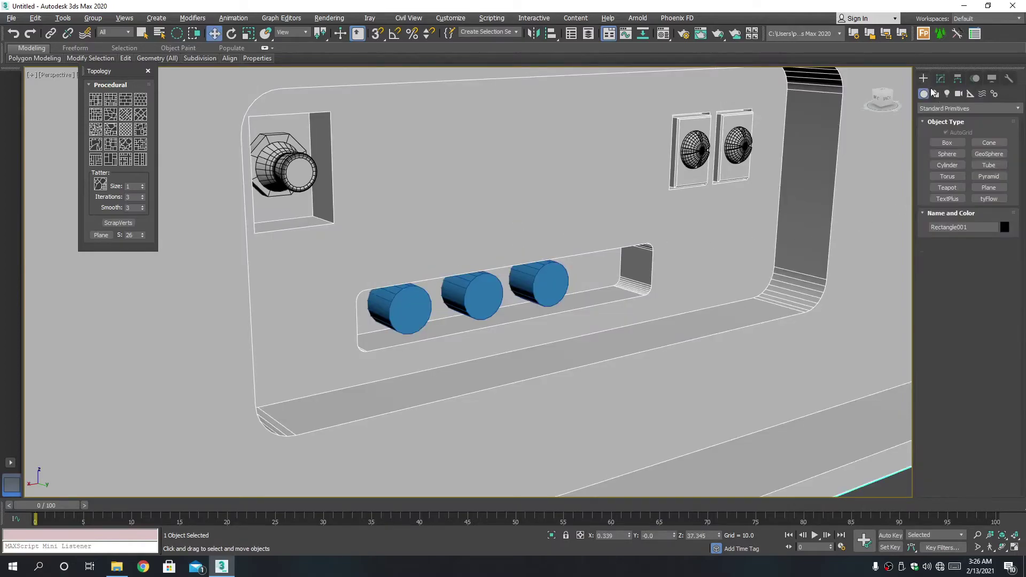
{"action": "left_click", "coordinate": [941, 108]}
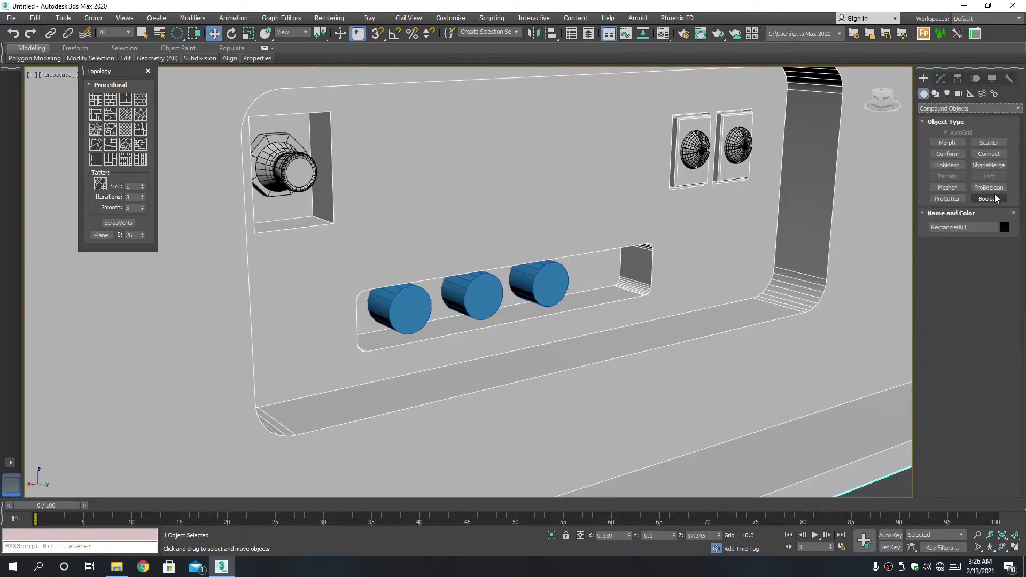
{"action": "left_click", "coordinate": [989, 199]}
{"action": "scroll", "coordinate": [1016, 470], "scroll_direction": "down", "scroll_amount": 5}
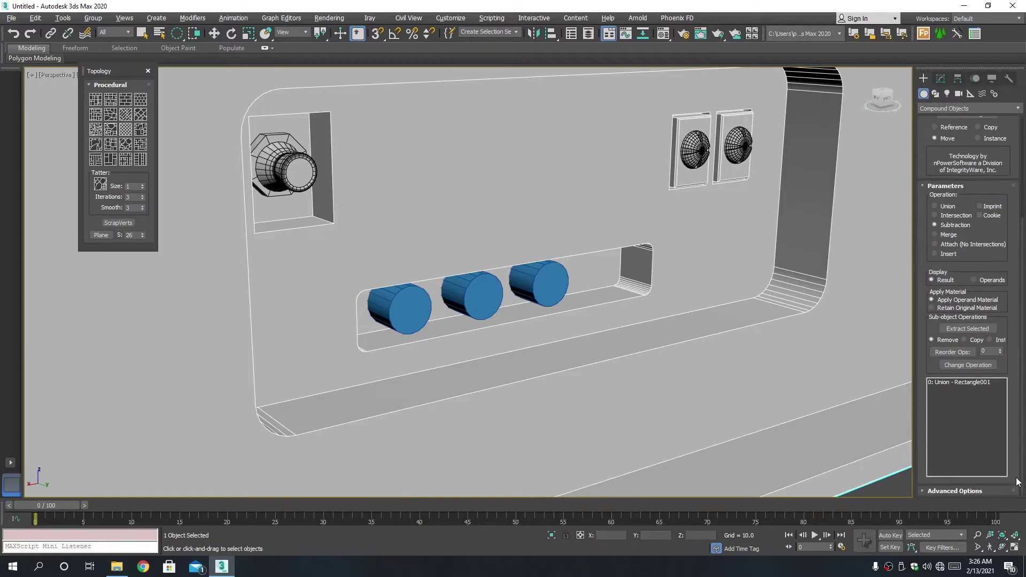
{"action": "left_click", "coordinate": [1002, 491]}
{"action": "scroll", "coordinate": [978, 417], "scroll_direction": "up", "scroll_amount": 2}
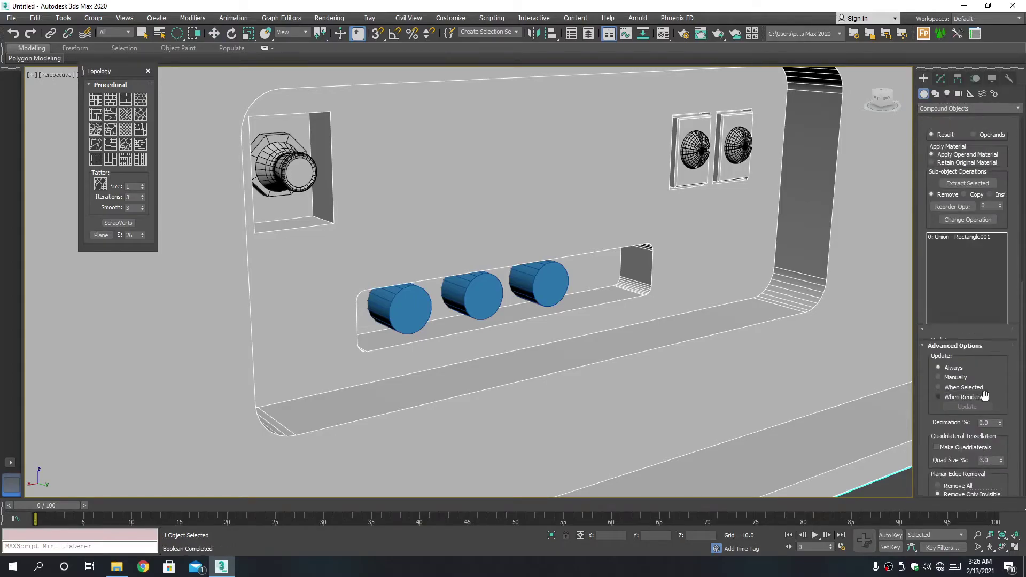
{"action": "scroll", "coordinate": [978, 332], "scroll_direction": "up", "scroll_amount": 1}
{"action": "scroll", "coordinate": [983, 257], "scroll_direction": "up", "scroll_amount": 2}
{"action": "scroll", "coordinate": [968, 256], "scroll_direction": "up", "scroll_amount": 2}
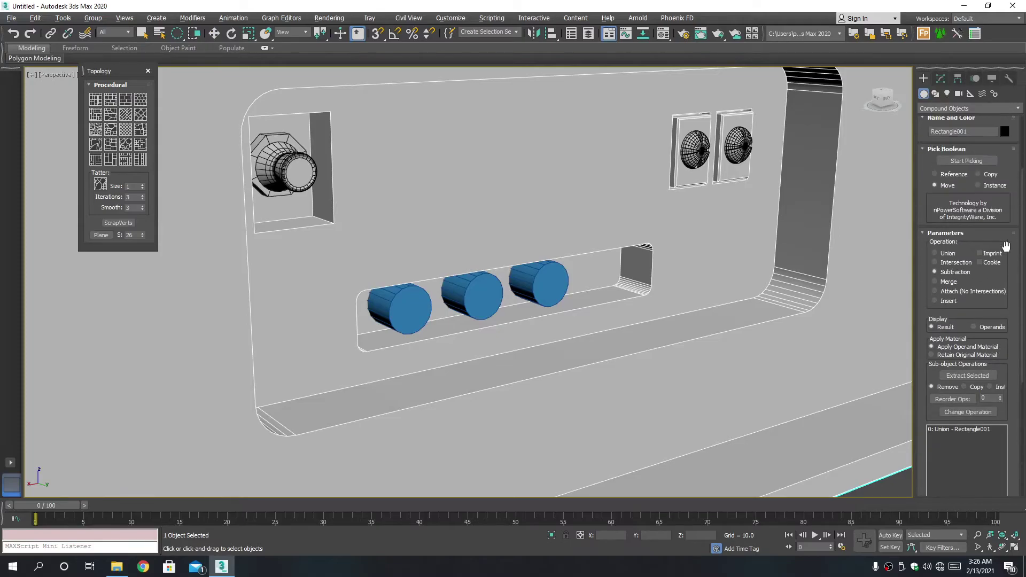
{"action": "scroll", "coordinate": [957, 255], "scroll_direction": "up", "scroll_amount": 1}
- Pick the attached cylinders to cut three round holes, then reframe the panel
{"action": "left_click", "coordinate": [957, 242]}
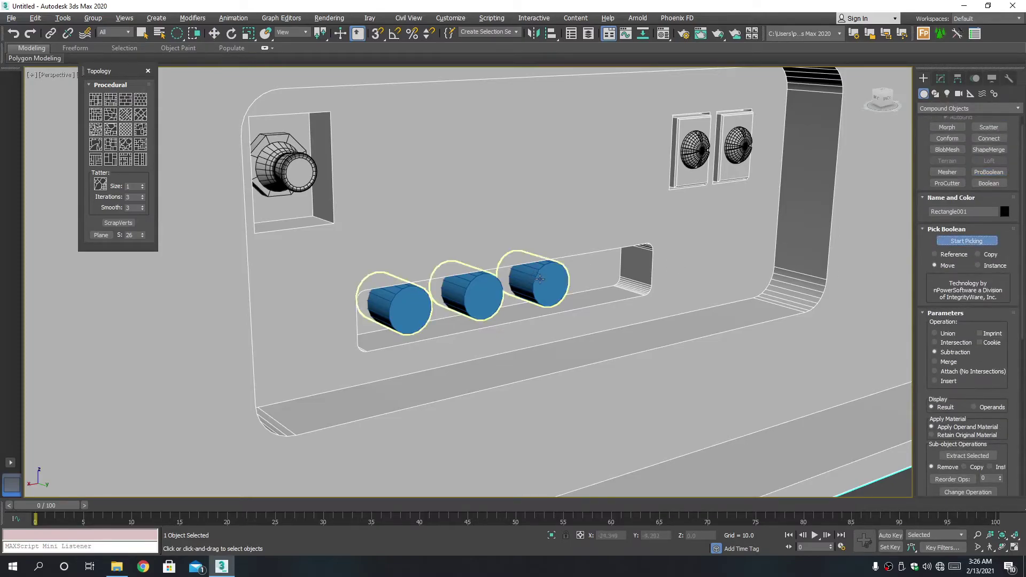
{"action": "left_click", "coordinate": [540, 283]}
{"action": "middle_click_drag", "start_coordinate": [666, 348], "coordinate": [532, 306]}
{"action": "scroll", "coordinate": [532, 306], "scroll_direction": "down", "scroll_amount": 3}
{"action": "right_click", "coordinate": [436, 270]}
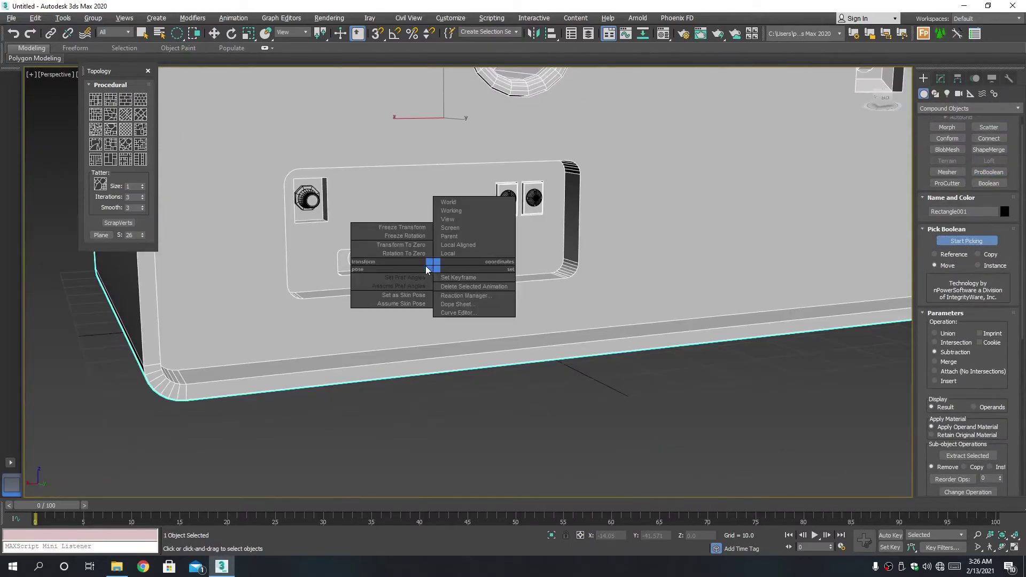
{"action": "scroll", "coordinate": [450, 337], "scroll_direction": "down", "scroll_amount": 1}
{"action": "middle_click_drag", "start_coordinate": [449, 337], "coordinate": [459, 357]}
{"action": "scroll", "coordinate": [425, 321], "scroll_direction": "up", "scroll_amount": 4}
- Convert the panel to Editable Poly and select the three hole floor polygons
{"action": "key", "text": "w"}
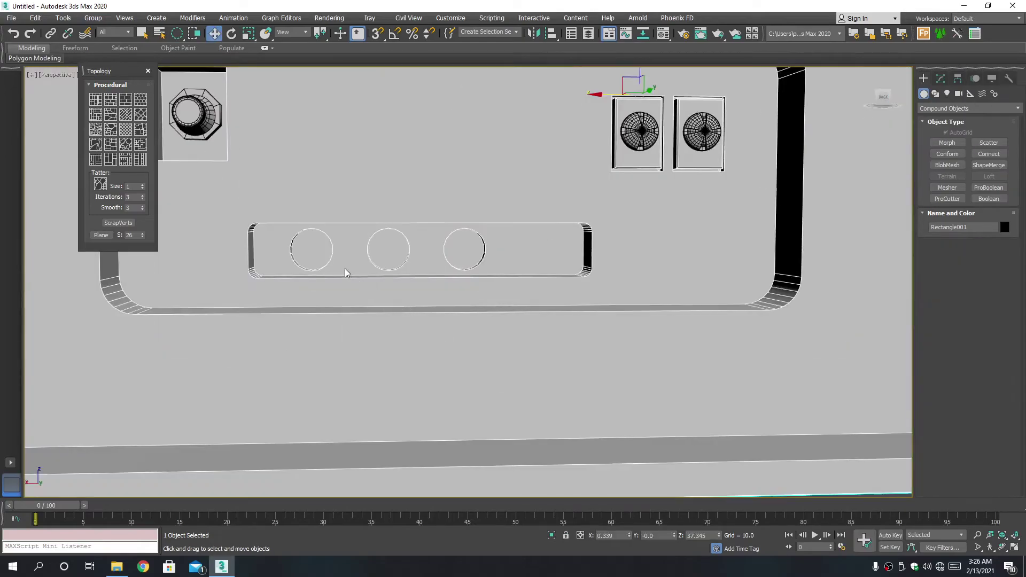
{"action": "right_click", "coordinate": [424, 369]}
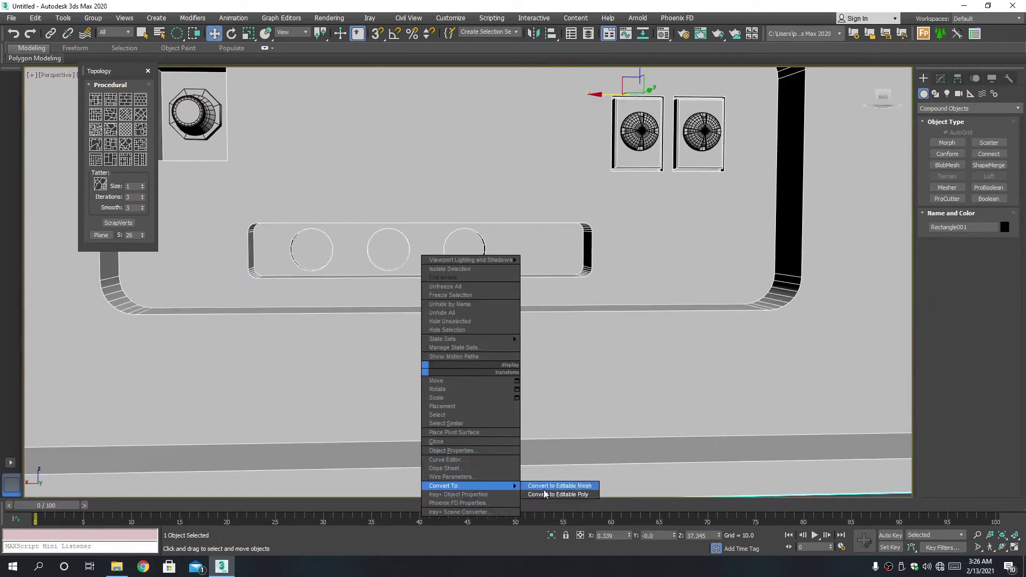
{"action": "left_click", "coordinate": [561, 492]}
{"action": "scroll", "coordinate": [468, 238], "scroll_direction": "up", "scroll_amount": 2}
{"action": "scroll", "coordinate": [468, 237], "scroll_direction": "up", "scroll_amount": 2}
{"action": "key", "text": "4"}
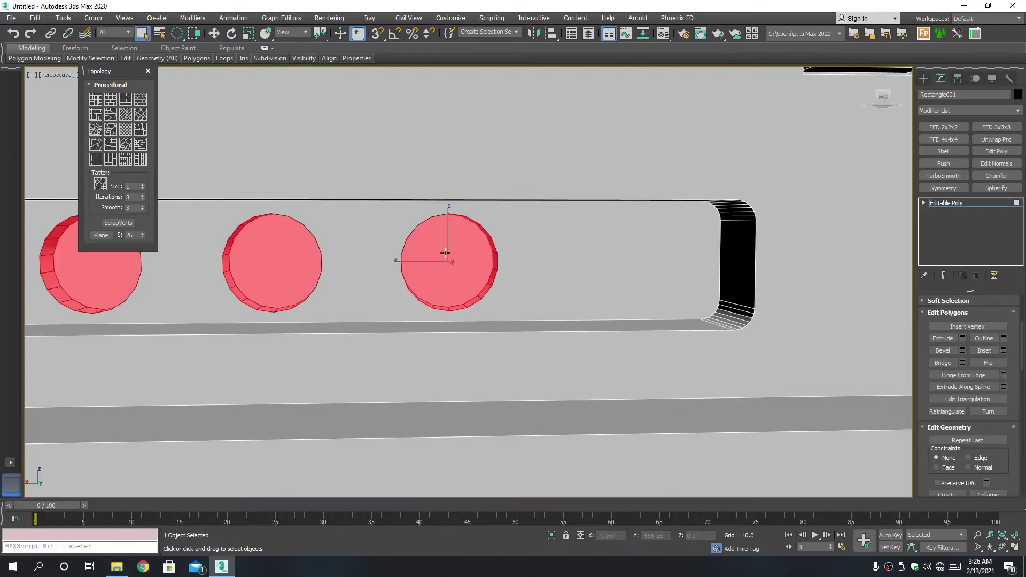
{"action": "key", "text": "q"}
{"action": "left_click", "coordinate": [445, 255]}
{"action": "left_click", "coordinate": [299, 252], "text": "ctrl"}
{"action": "middle_click_drag", "start_coordinate": [243, 284], "coordinate": [340, 278]}
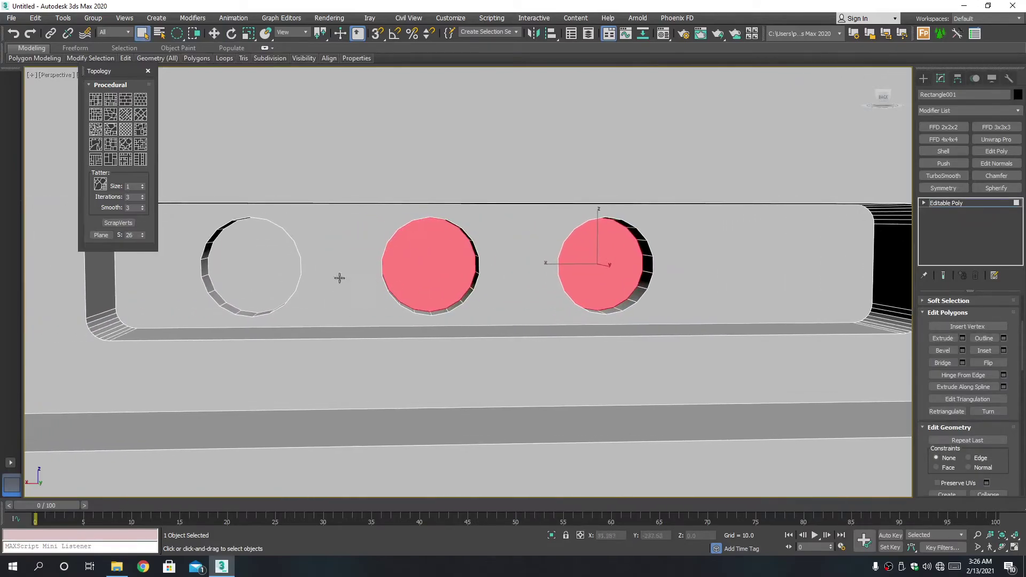
{"action": "left_click", "coordinate": [247, 253], "text": "ctrl"}
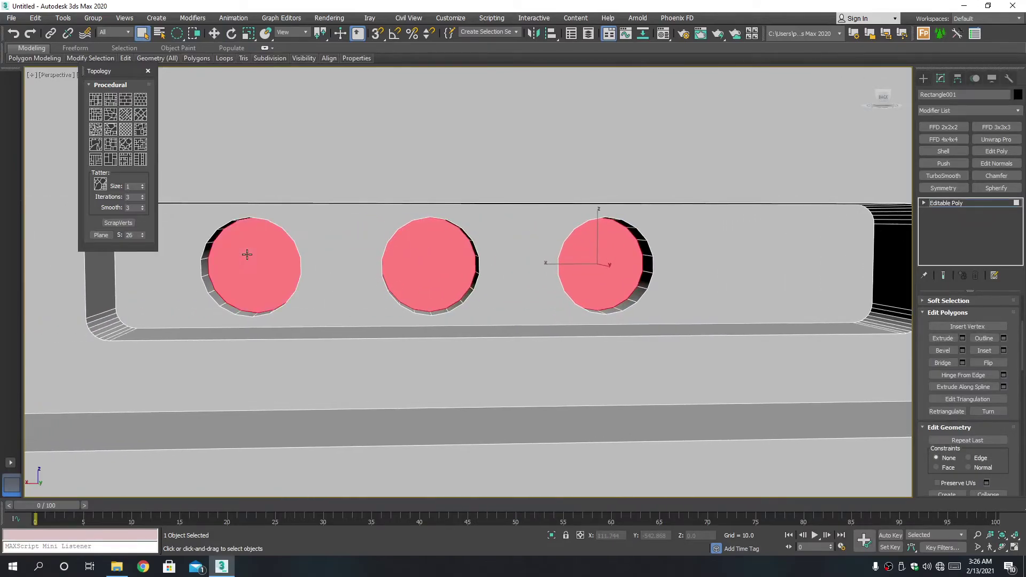
- Inset the three hole faces by 0.399, abandoning a trial extrusion
{"action": "left_click", "coordinate": [1004, 350]}
{"action": "right_click", "coordinate": [475, 305]}
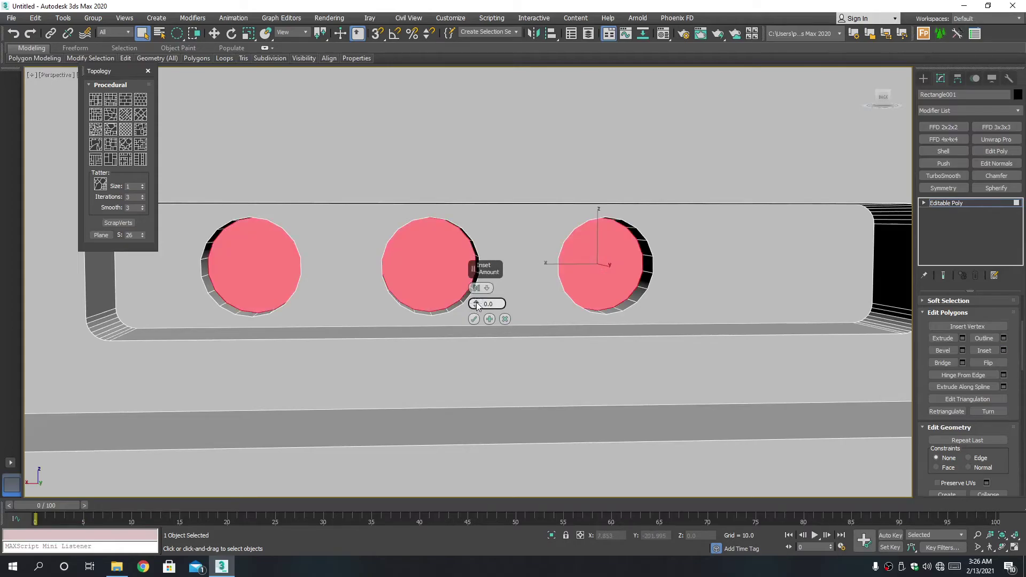
{"action": "left_click_drag", "start_coordinate": [477, 305], "coordinate": [481, 301]}
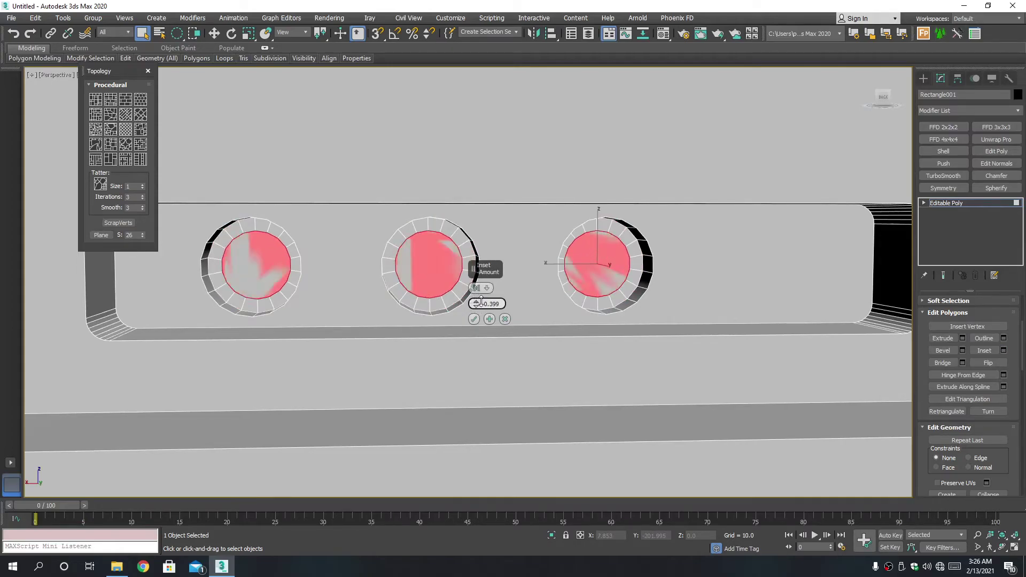
{"action": "left_click", "coordinate": [474, 320]}
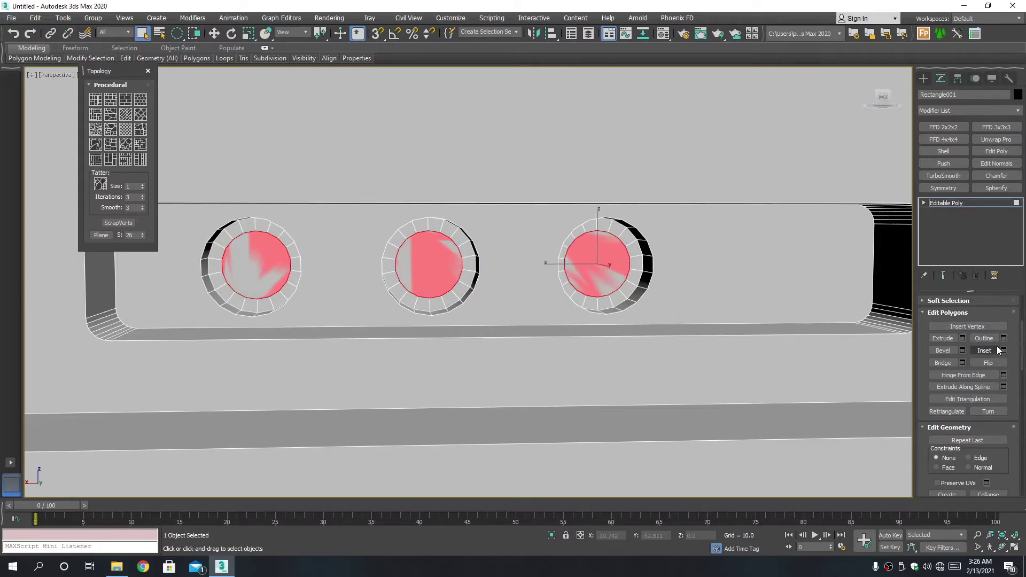
{"action": "left_click", "coordinate": [963, 339]}
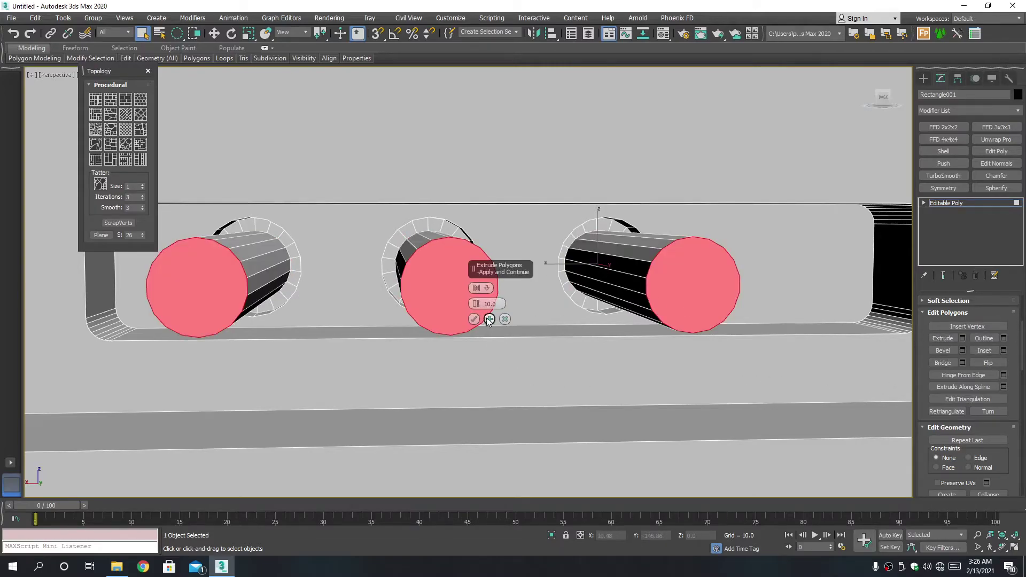
{"action": "left_click", "coordinate": [504, 319]}
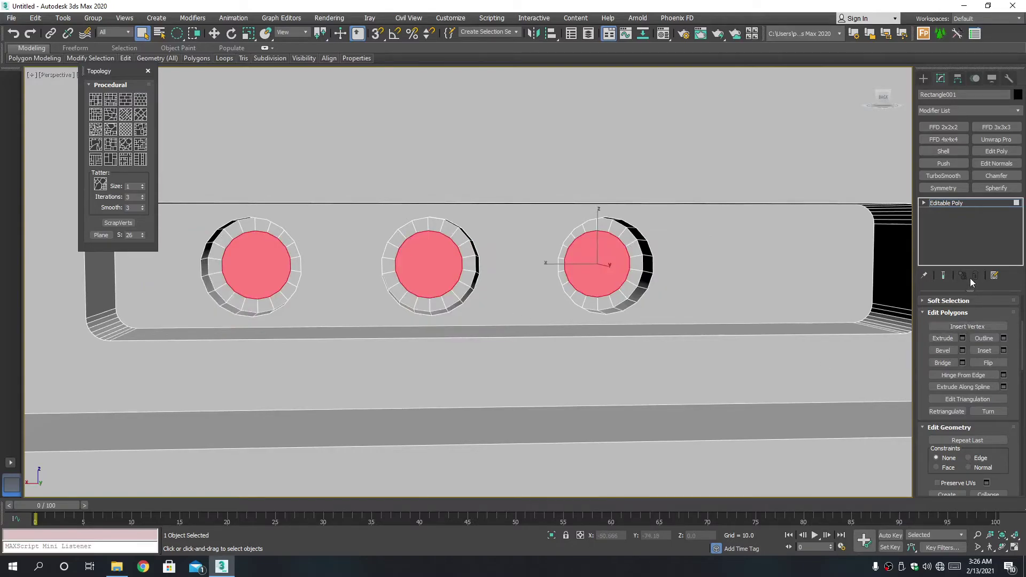
{"action": "scroll", "coordinate": [1005, 320], "scroll_direction": "up", "scroll_amount": 5}
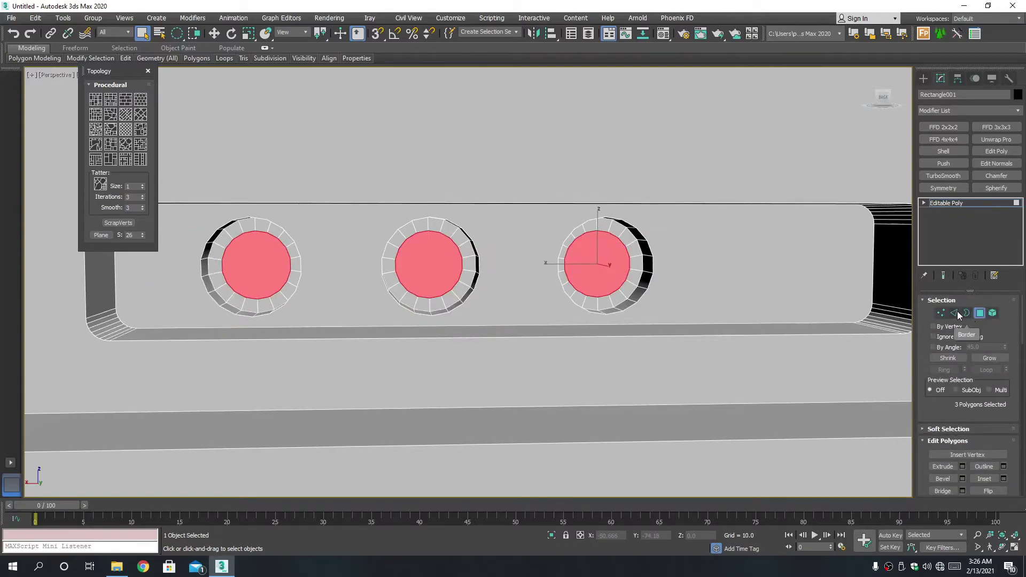
- Reselect the three hole polygons and inset them again
{"action": "left_click", "coordinate": [956, 314]}
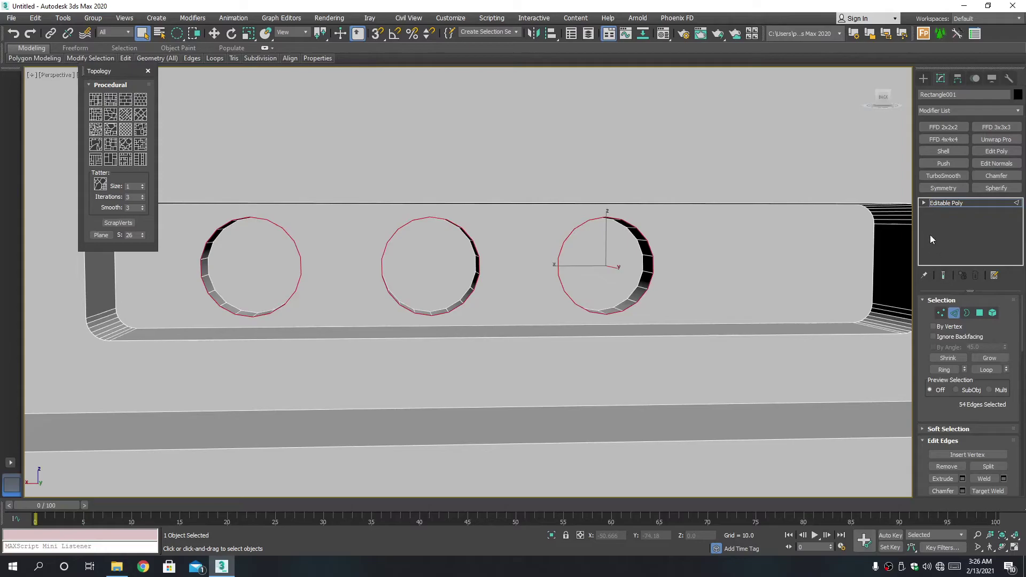
{"action": "key", "text": "4"}
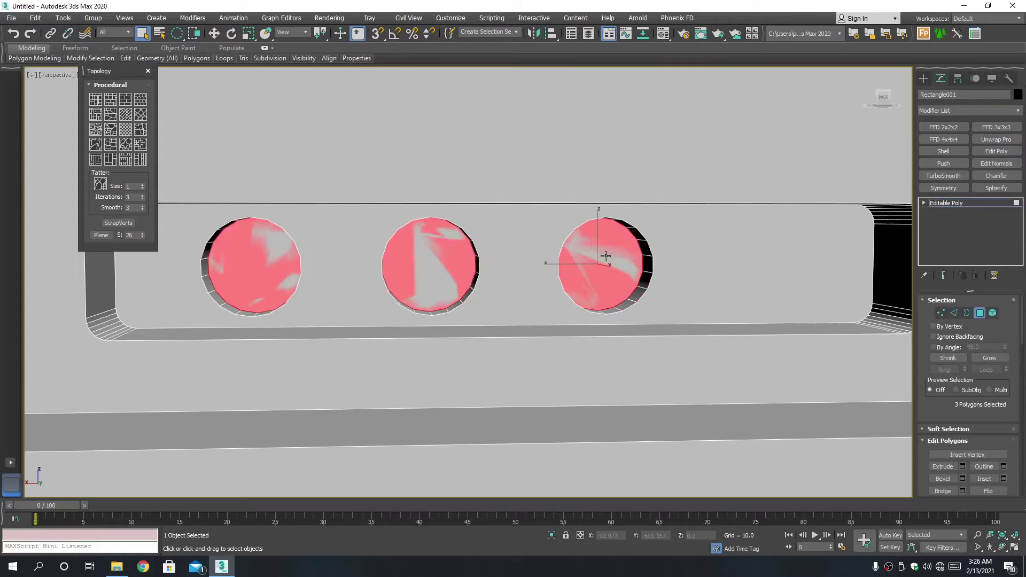
{"action": "left_click", "coordinate": [605, 256]}
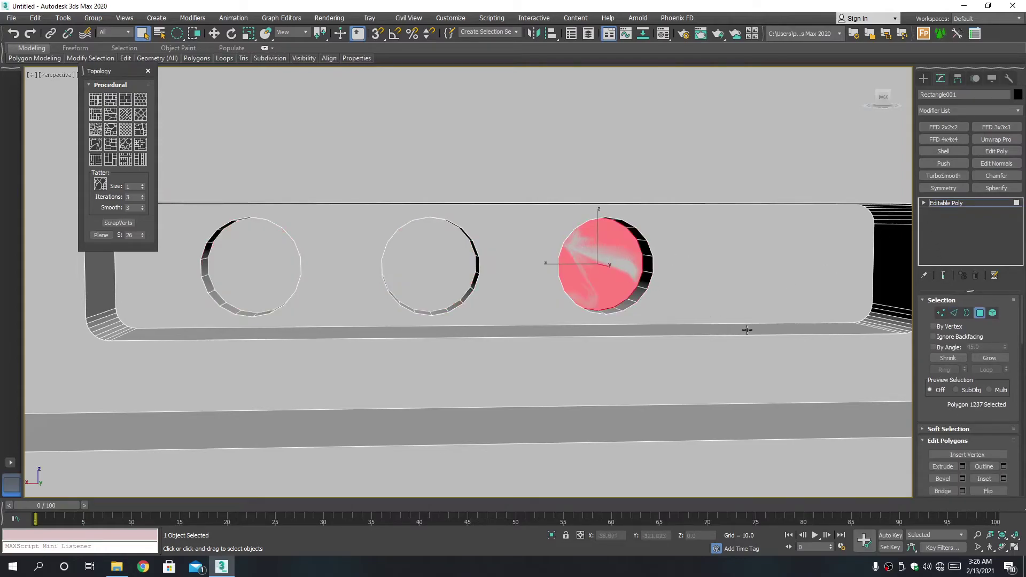
{"action": "left_click", "coordinate": [450, 263], "text": "ctrl"}
{"action": "left_click", "coordinate": [261, 264], "text": "ctrl"}
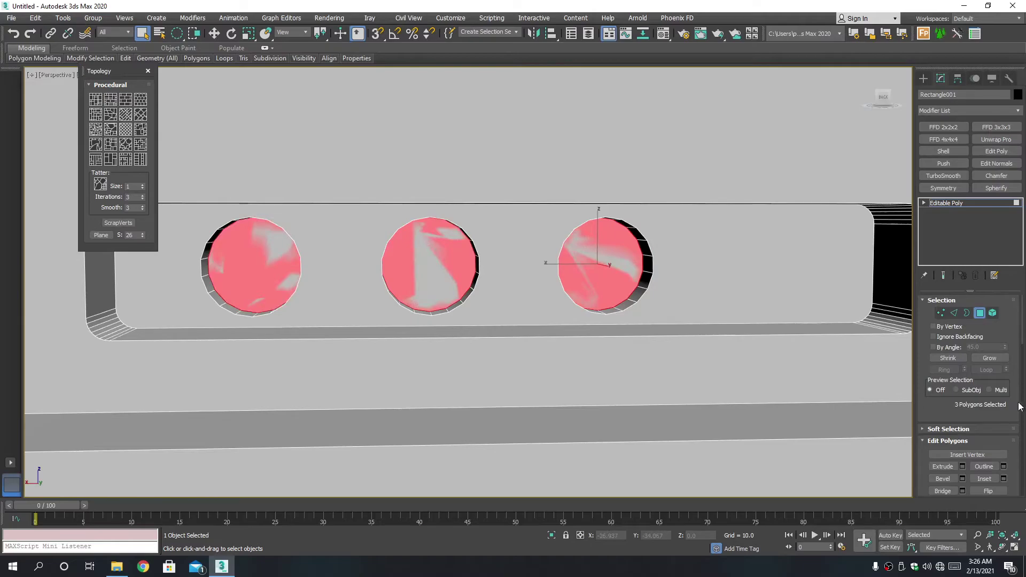
{"action": "left_click", "coordinate": [1004, 479]}
{"action": "left_click", "coordinate": [474, 320]}
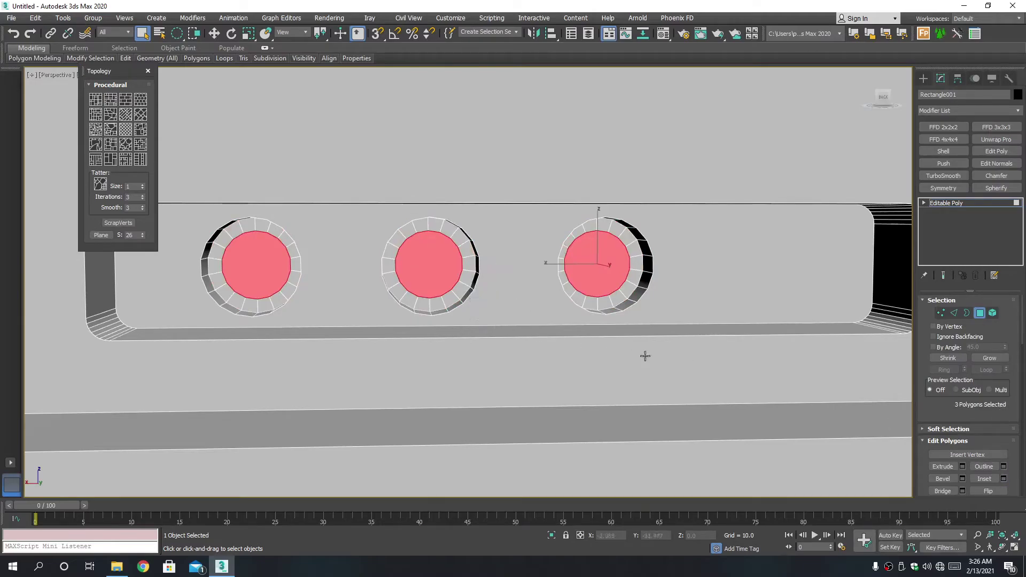
- Extrude the holes' 54 inner-ring edges into shallow rims about 1.816 high
{"action": "left_click", "coordinate": [957, 314], "text": "ctrl"}
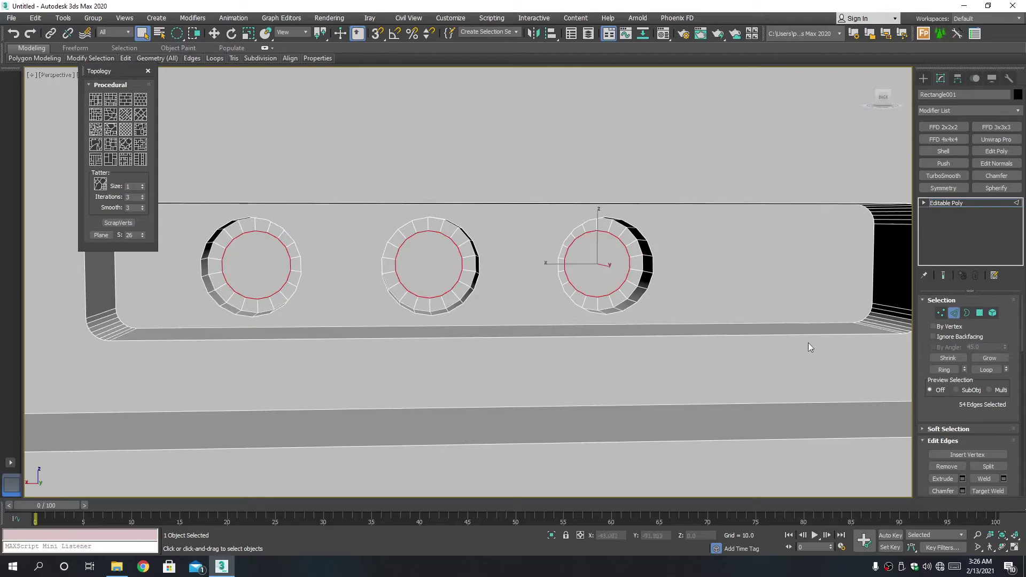
{"action": "left_click", "coordinate": [963, 479]}
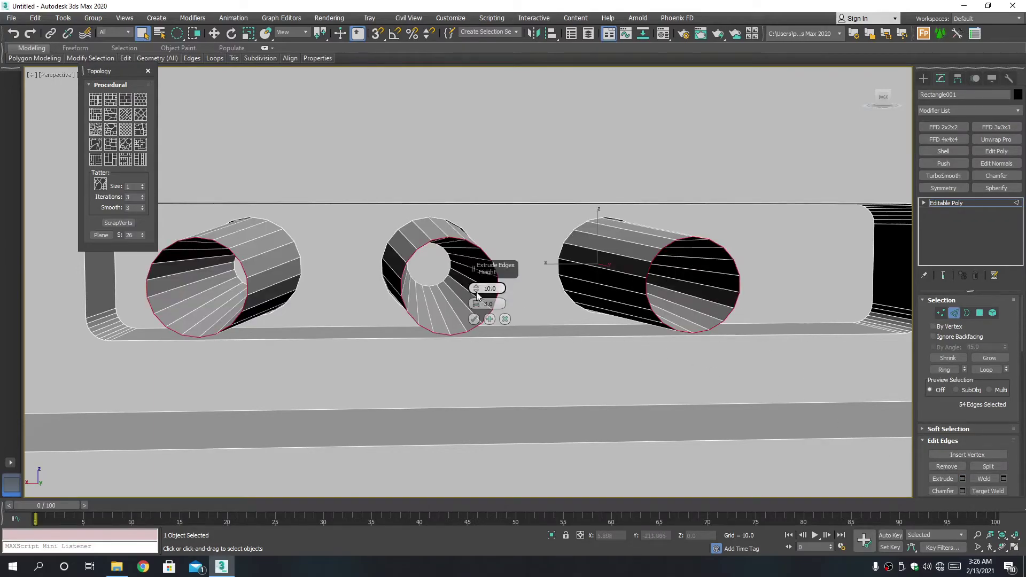
{"action": "mouse_move", "coordinate": [475, 288]}
{"action": "left_mouse_down"}
{"action": "mouse_move", "coordinate": [486, 313]}
{"action": "mouse_move", "coordinate": [477, 310]}
{"action": "left_mouse_up"}
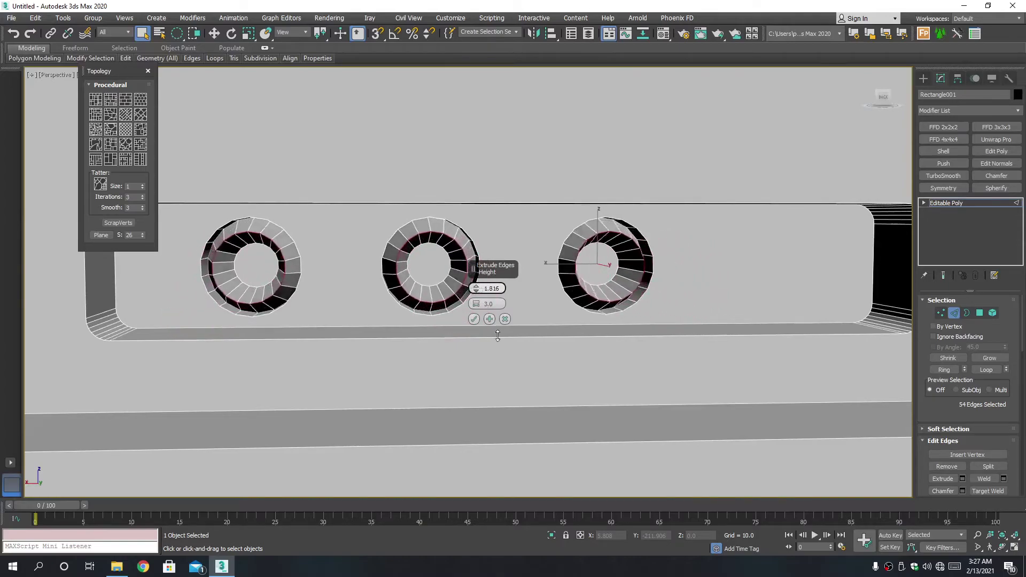
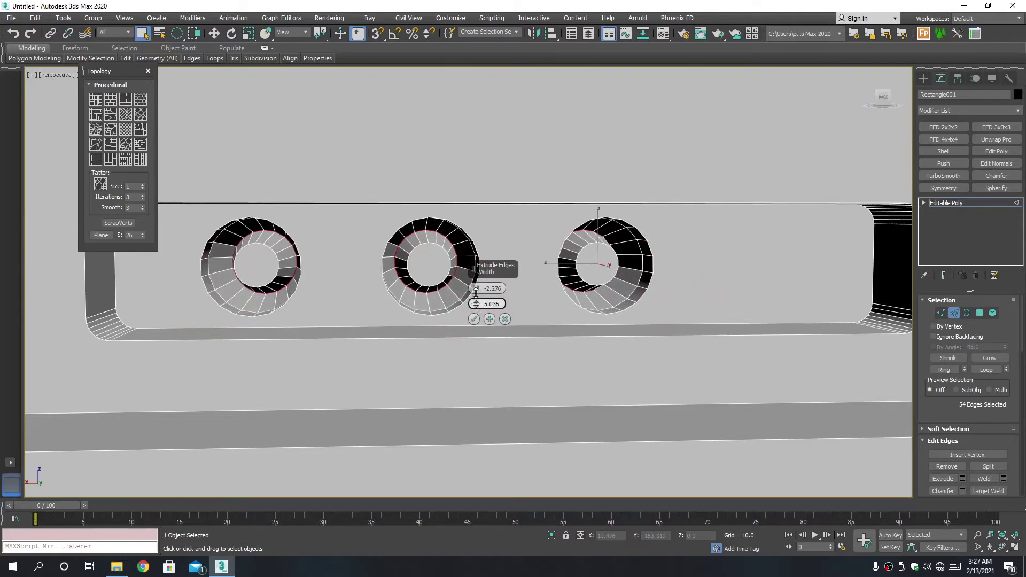
- Extrude the three hole rim edges inward with Height -3.074 and Width 0.095
{"action": "left_click_drag", "start_coordinate": [476, 288], "coordinate": [478, 305]}
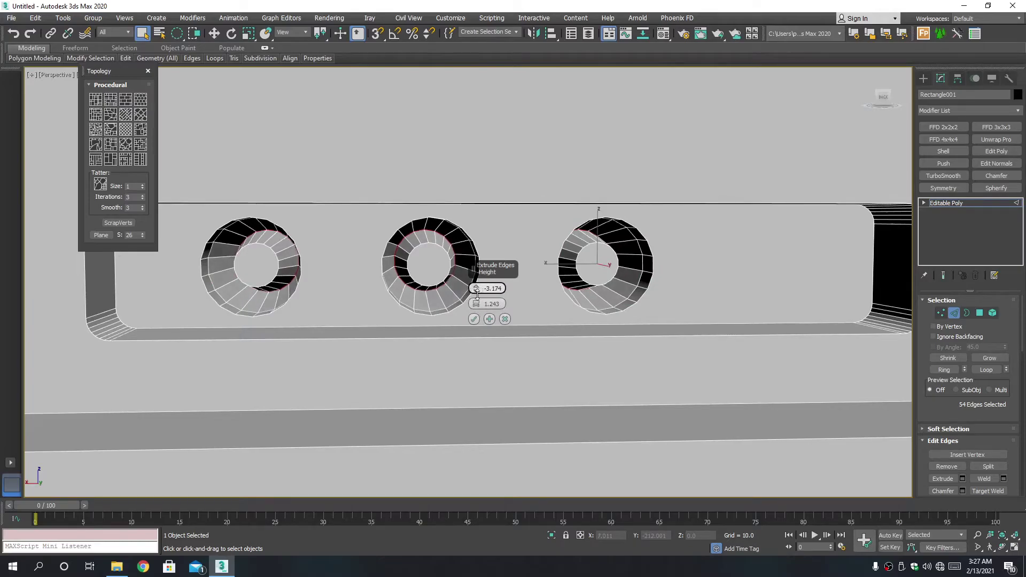
{"action": "left_click_drag", "start_coordinate": [492, 256], "coordinate": [493, 348]}
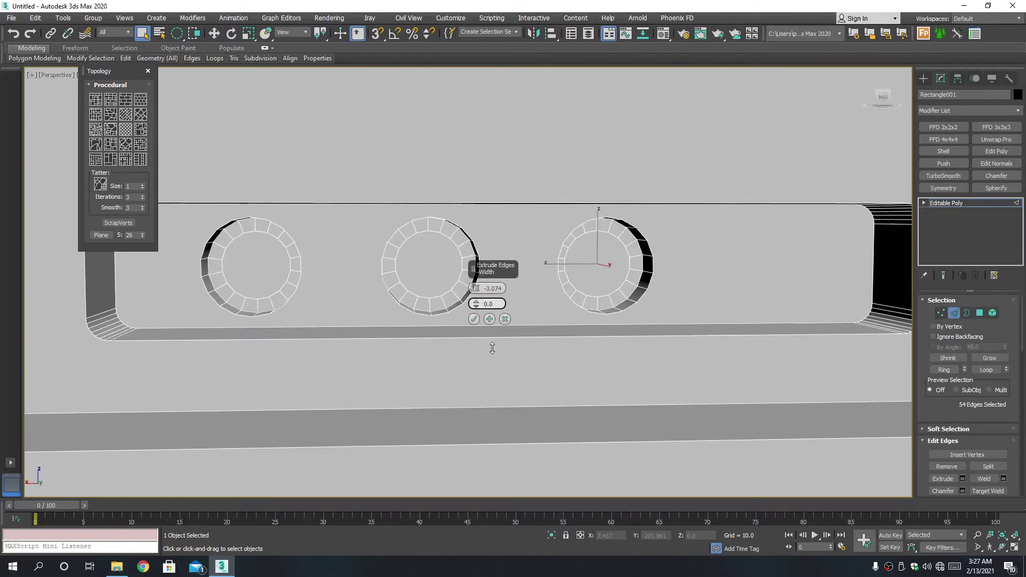
{"action": "left_click_drag", "start_coordinate": [489, 309], "coordinate": [493, 307]}
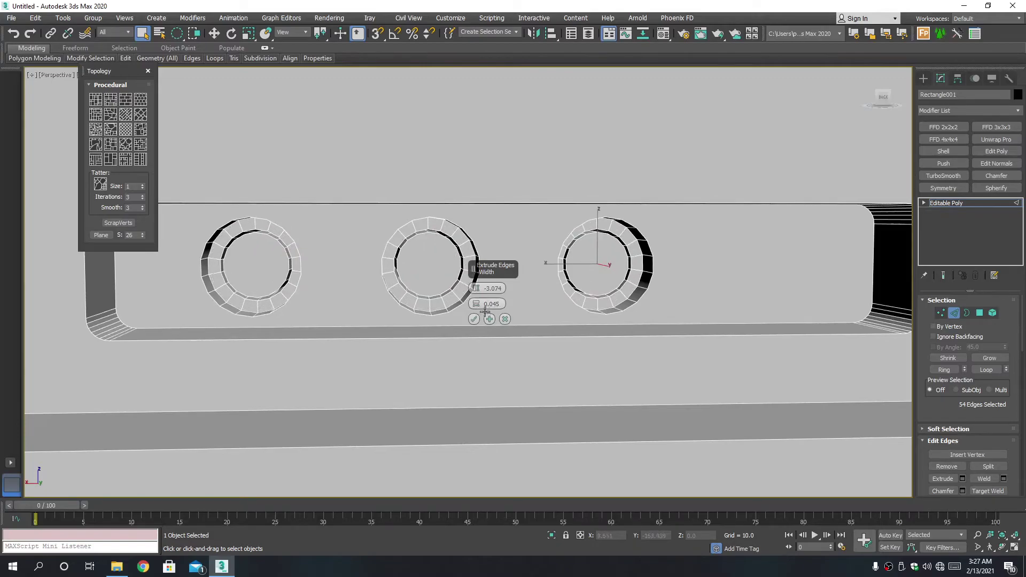
{"action": "left_click", "coordinate": [474, 320]}
{"action": "scroll", "coordinate": [361, 278], "scroll_direction": "down", "scroll_amount": 2}
- Select the three circle faces at Polygon level and inset them by 0.379
{"action": "scroll", "coordinate": [367, 276], "scroll_direction": "down", "scroll_amount": 2}
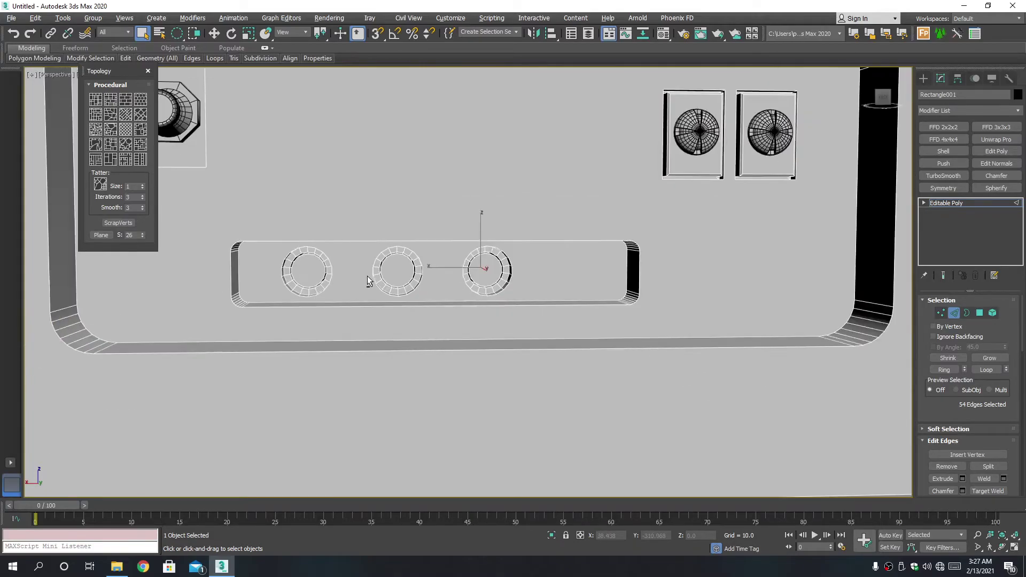
{"action": "key", "text": "4"}
{"action": "key", "text": "q"}
{"action": "left_click", "coordinate": [484, 270]}
{"action": "left_click", "coordinate": [400, 268], "text": "ctrl"}
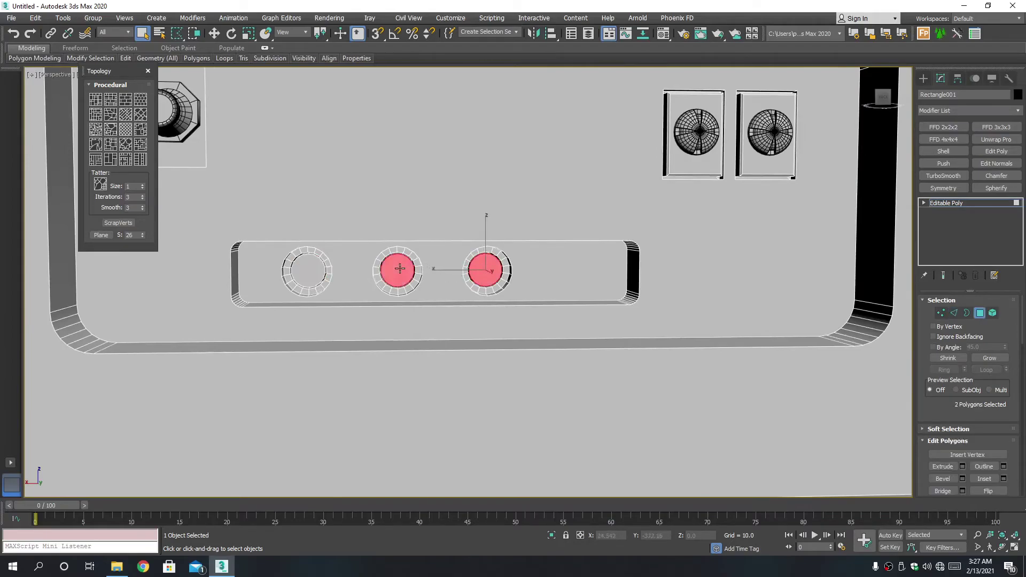
{"action": "left_click", "coordinate": [309, 272], "text": "ctrl"}
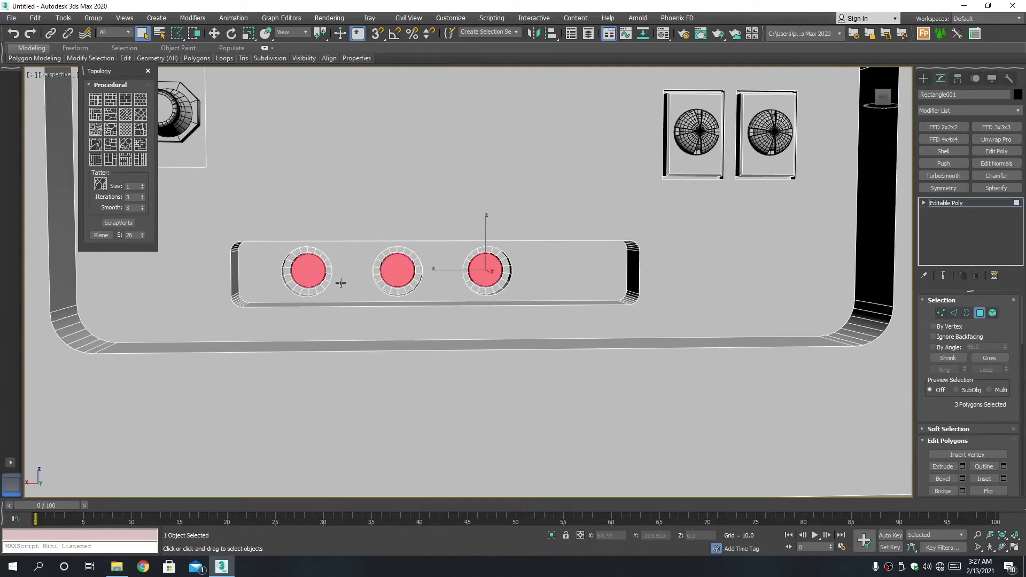
{"action": "left_click", "coordinate": [1004, 479]}
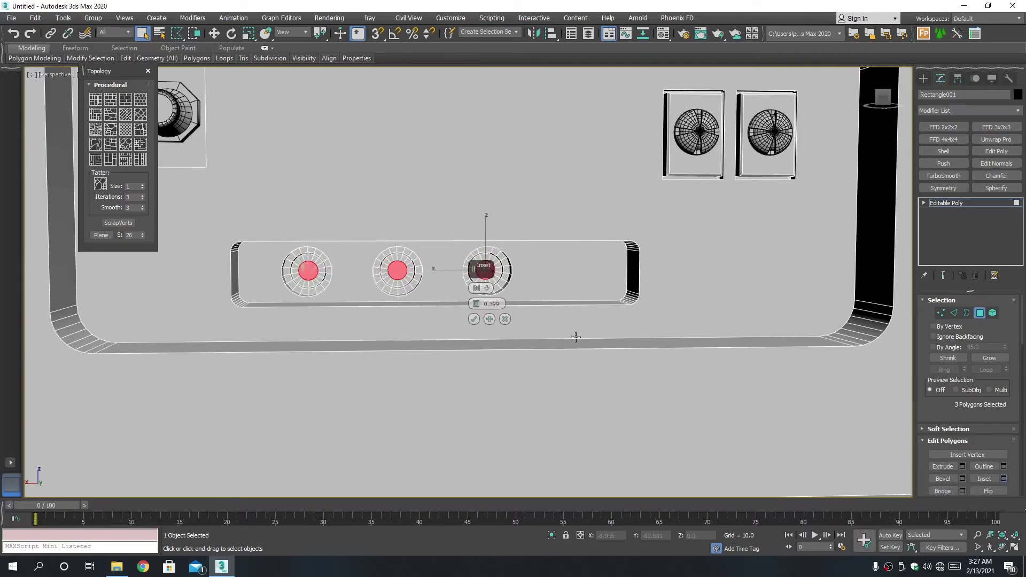
{"action": "left_click", "coordinate": [473, 319]}
- Extrude the inset circle faces inward to a height of about -7.866
{"action": "left_click", "coordinate": [964, 467]}
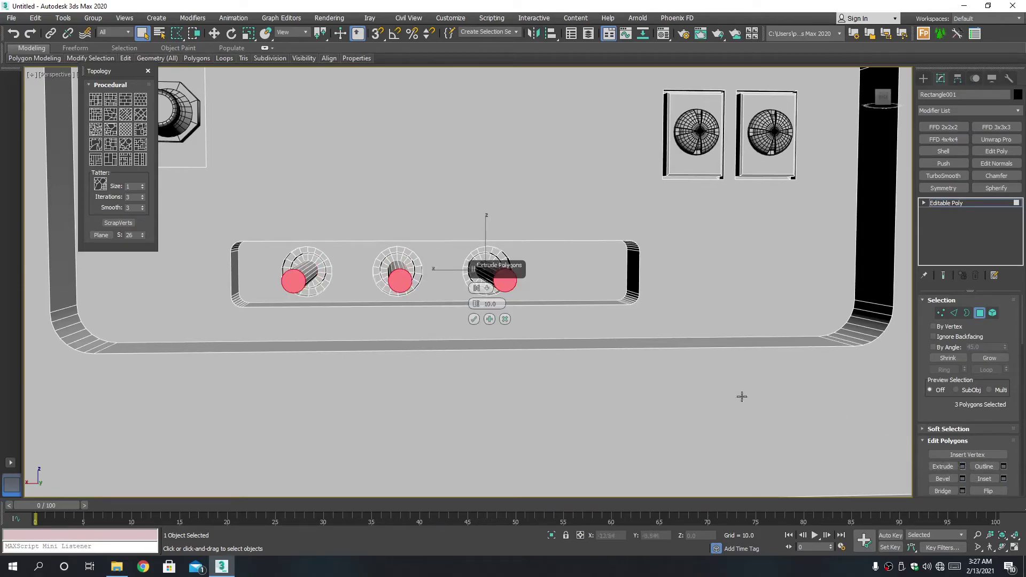
{"action": "mouse_move", "coordinate": [481, 309]}
{"action": "left_mouse_down"}
{"action": "mouse_move", "coordinate": [505, 382]}
{"action": "mouse_move", "coordinate": [497, 367]}
{"action": "left_mouse_up"}
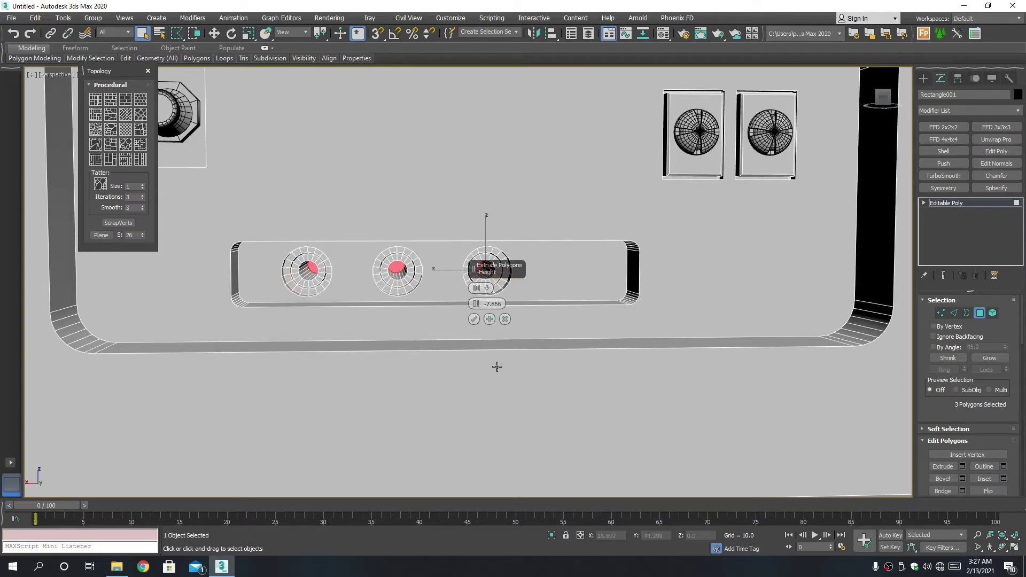
{"action": "left_click", "coordinate": [475, 320]}
{"action": "middle_click_drag", "start_coordinate": [398, 284], "coordinate": [406, 297], "text": "alt"}
{"action": "scroll", "coordinate": [347, 312], "scroll_direction": "up", "scroll_amount": 3}
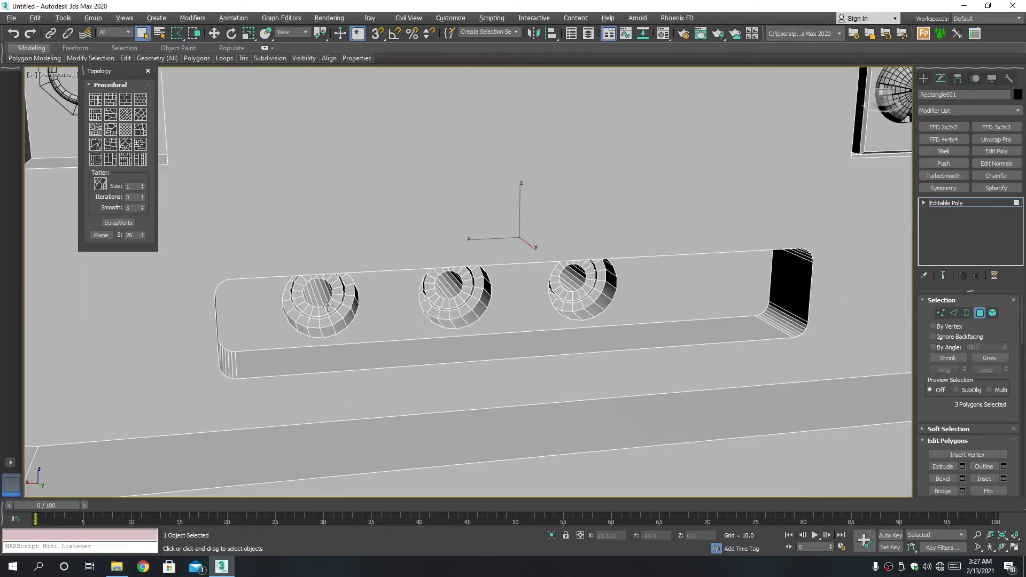
{"action": "middle_click_drag", "start_coordinate": [329, 306], "coordinate": [327, 292], "text": "alt"}
- Select the three ports' inner rings and Shift-move them out as a cloned element
{"action": "scroll", "coordinate": [328, 292], "scroll_direction": "up", "scroll_amount": 2}
{"action": "left_click", "coordinate": [335, 247]}
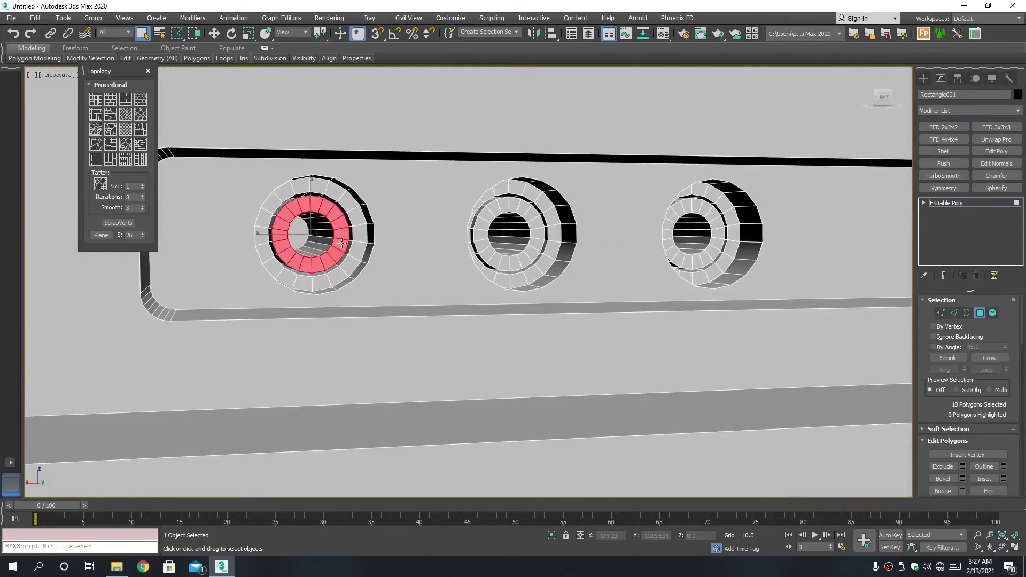
{"action": "left_click", "coordinate": [501, 257], "text": "ctrl"}
{"action": "left_click", "coordinate": [494, 259], "text": "shift"}
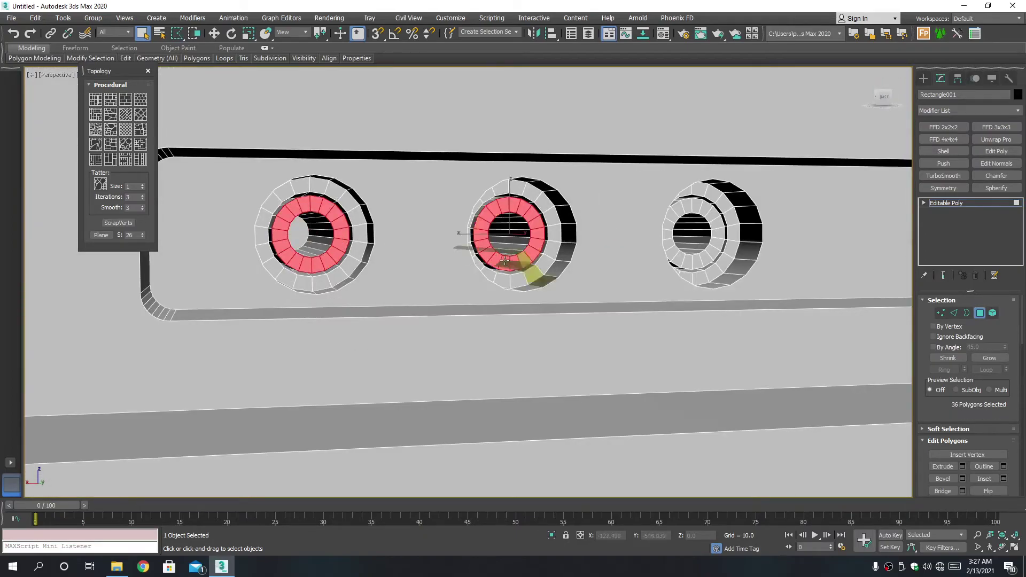
{"action": "left_click", "coordinate": [675, 249], "text": "ctrl"}
{"action": "scroll", "coordinate": [647, 249], "scroll_direction": "down", "scroll_amount": 3}
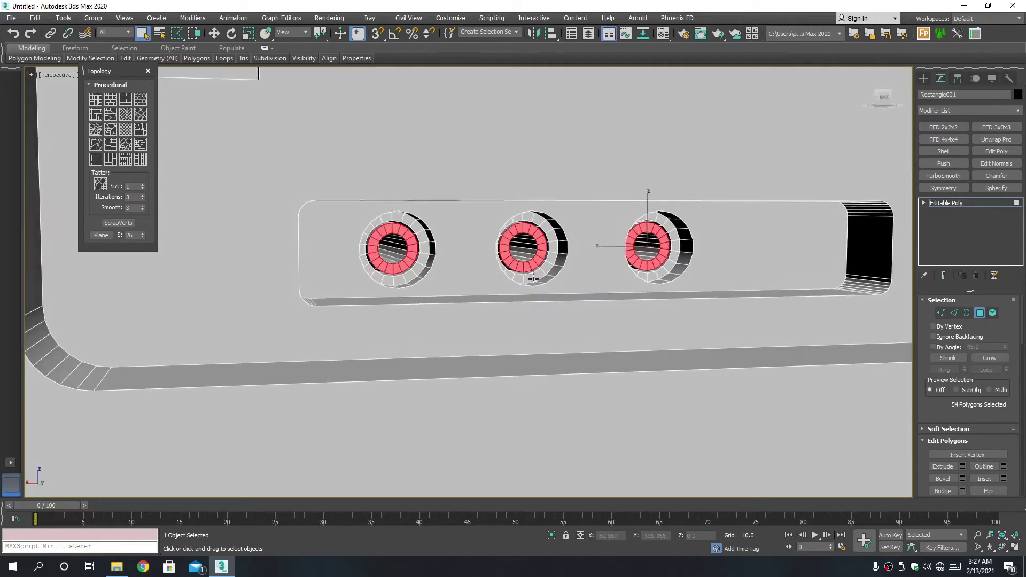
{"action": "mouse_move", "coordinate": [649, 245]}
{"action": "middle_mouse_down", "text": "alt"}
{"action": "mouse_move", "coordinate": [539, 288]}
{"action": "mouse_move", "coordinate": [551, 287]}
{"action": "middle_mouse_up", "text": "alt"}
{"action": "key", "text": "w"}
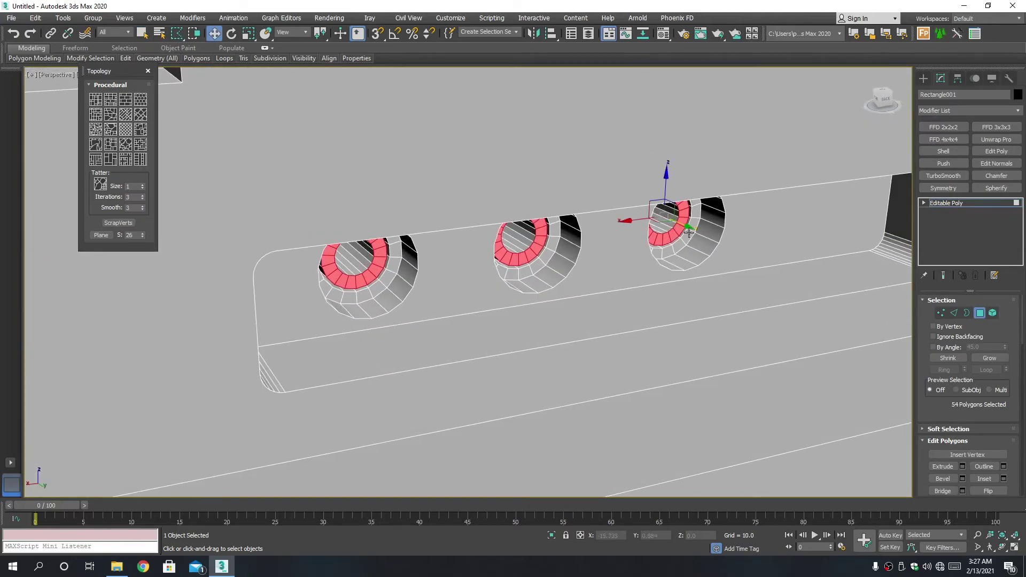
{"action": "left_click_drag", "start_coordinate": [688, 228], "coordinate": [707, 243]}
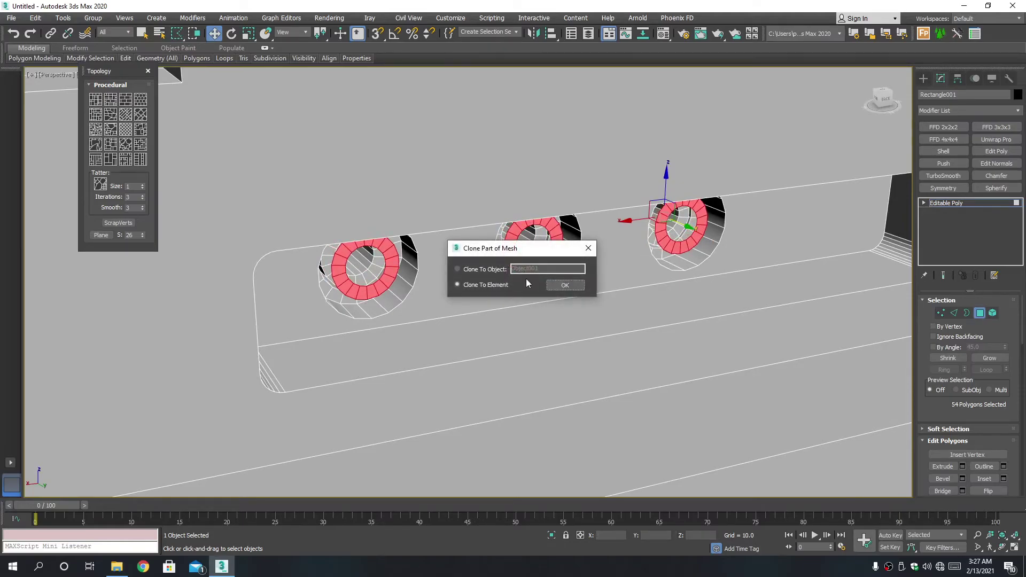
{"action": "left_click", "coordinate": [566, 285]}
- Scale the cloned rings up to 134% and apply a Shell modifier
{"action": "middle_click_drag", "start_coordinate": [565, 284], "coordinate": [602, 244], "text": "alt"}
{"action": "key", "text": "alt+w"}
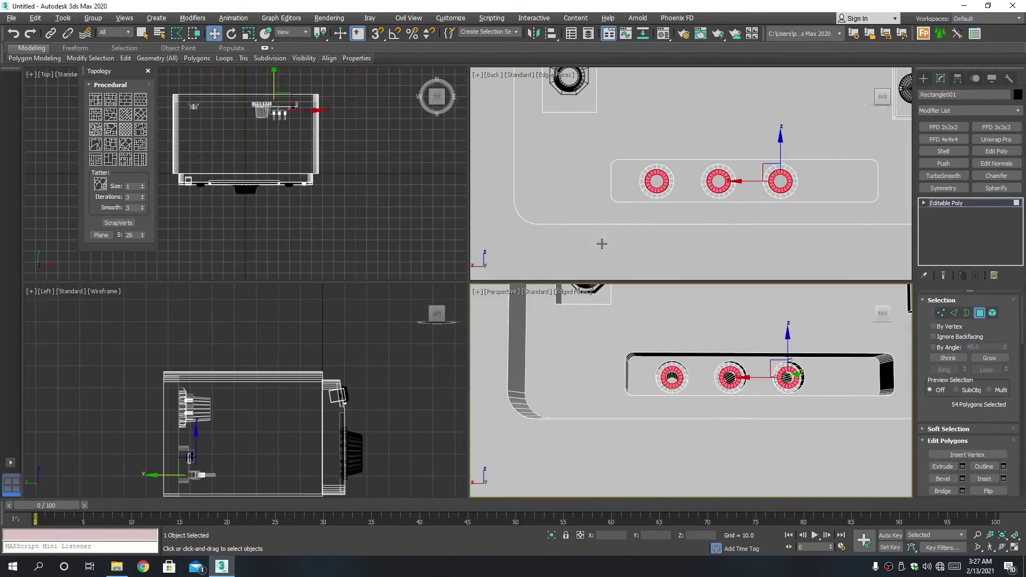
{"action": "key", "text": "alt+w"}
{"action": "key", "text": "r"}
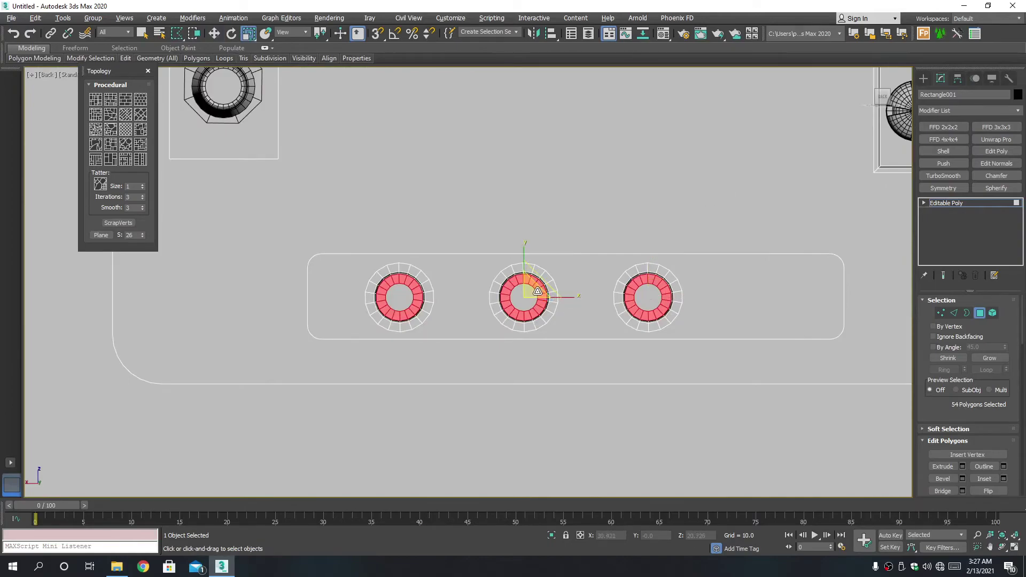
{"action": "left_click_drag", "start_coordinate": [536, 291], "coordinate": [554, 273]}
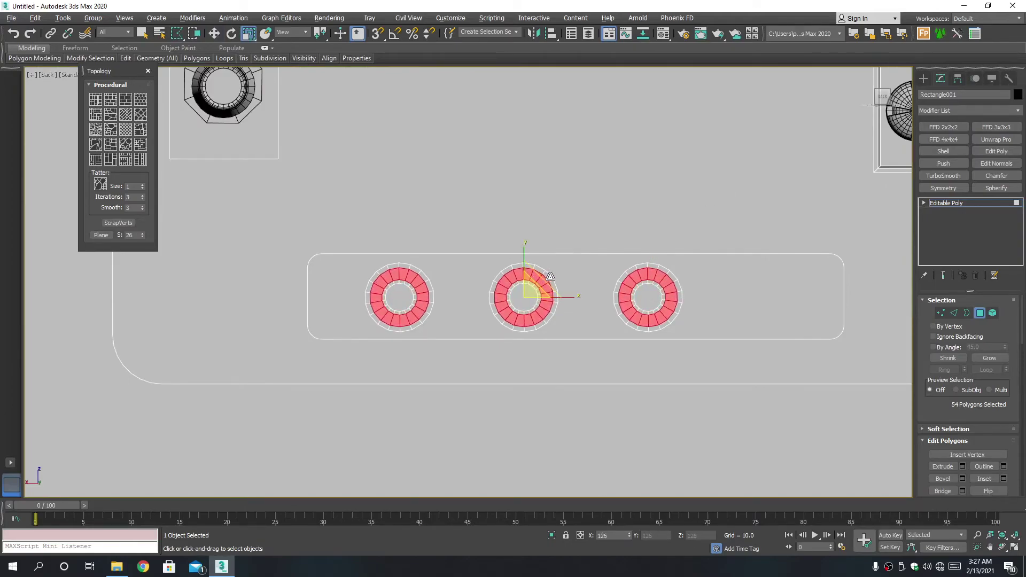
{"action": "key", "text": "alt+w"}
{"action": "key", "text": "alt+w"}
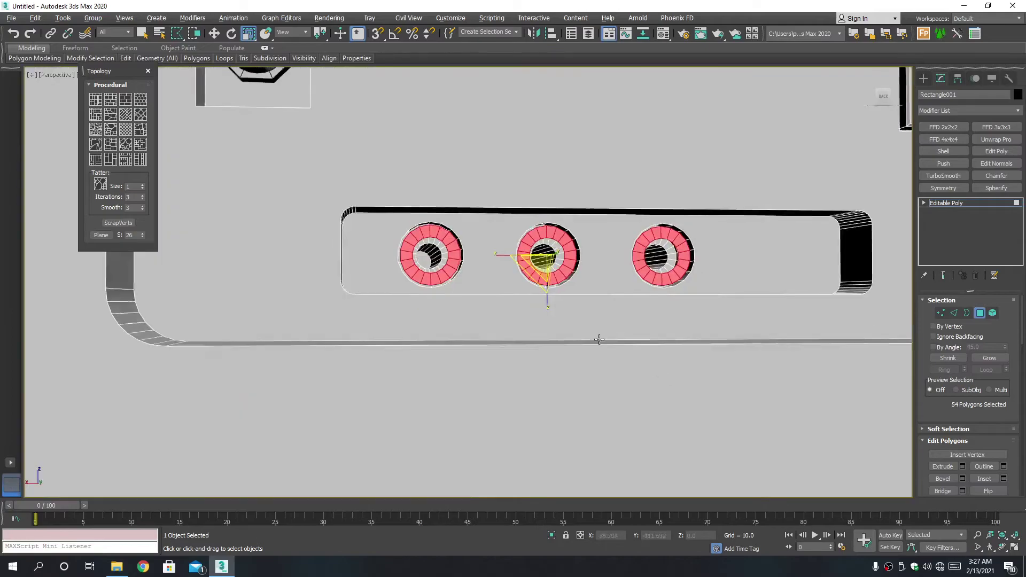
{"action": "scroll", "coordinate": [619, 278], "scroll_direction": "up", "scroll_amount": 2}
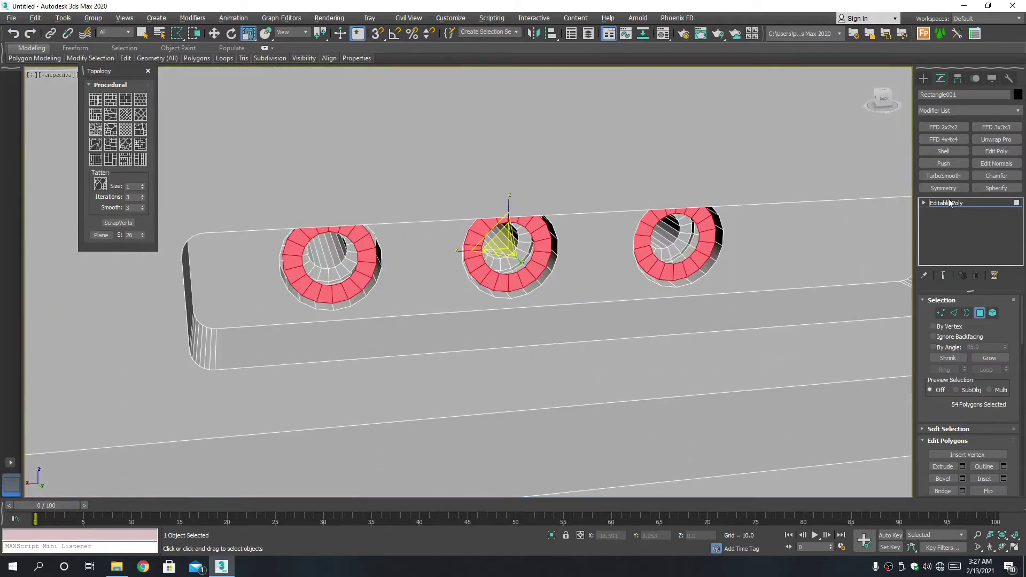
{"action": "left_click", "coordinate": [943, 151]}
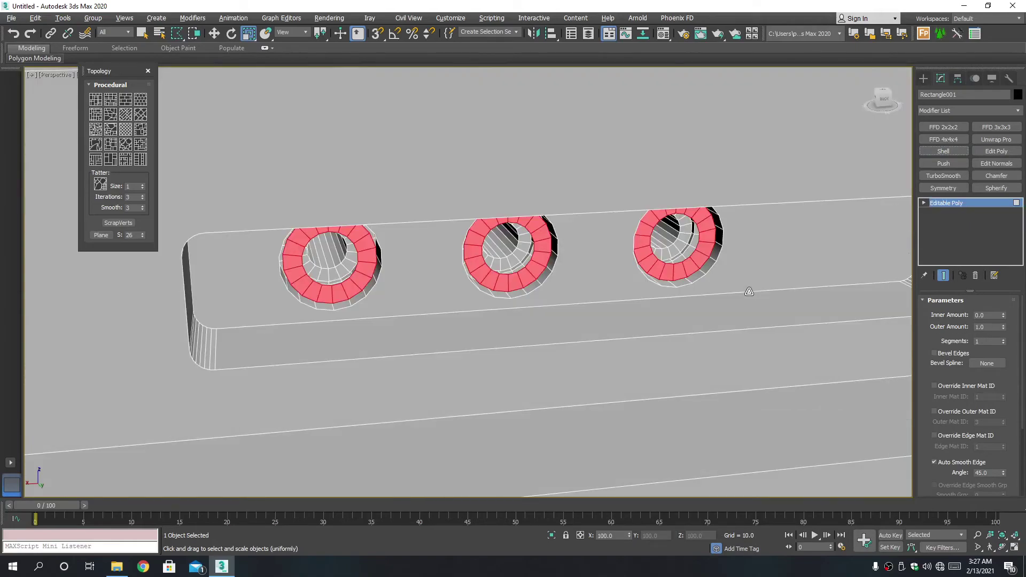
- Undo the Shell, detach the rings as Object001, and isolate them
{"action": "key", "text": "ctrl+z"}
{"action": "scroll", "coordinate": [644, 293], "scroll_direction": "down", "scroll_amount": 5}
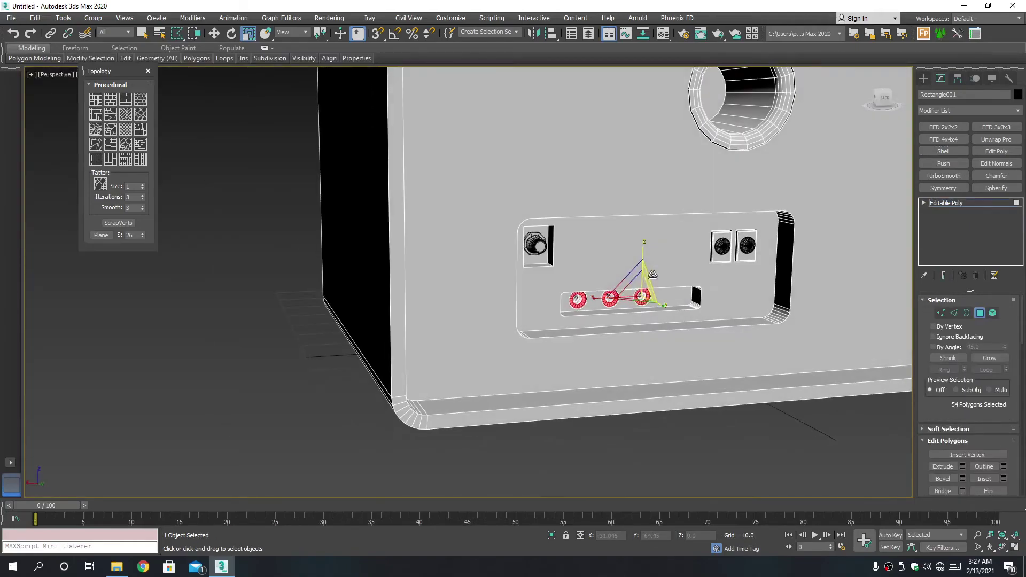
{"action": "scroll", "coordinate": [1005, 436], "scroll_direction": "down", "scroll_amount": 3}
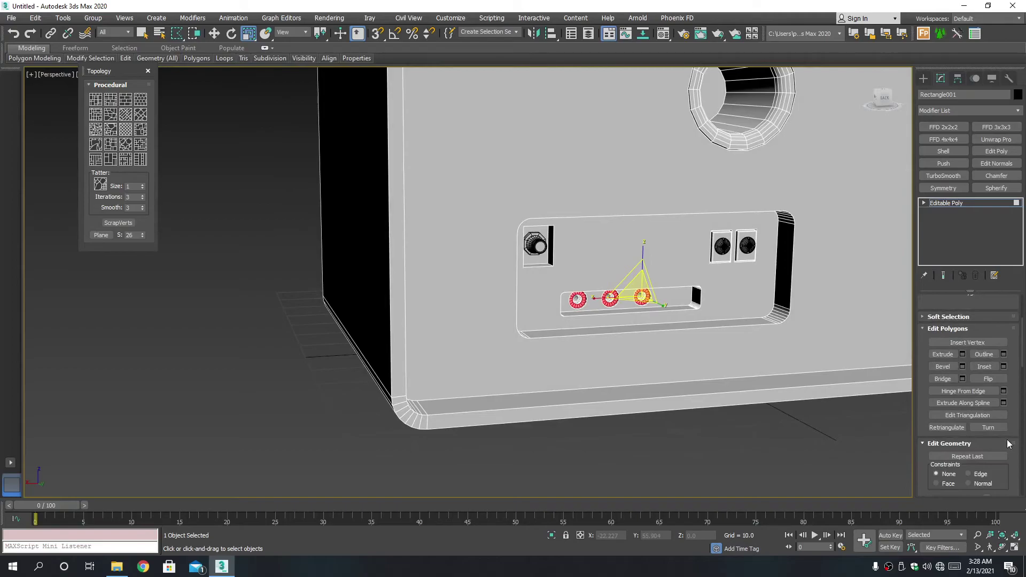
{"action": "scroll", "coordinate": [1005, 439], "scroll_direction": "down", "scroll_amount": 3}
{"action": "scroll", "coordinate": [1000, 429], "scroll_direction": "down", "scroll_amount": 3}
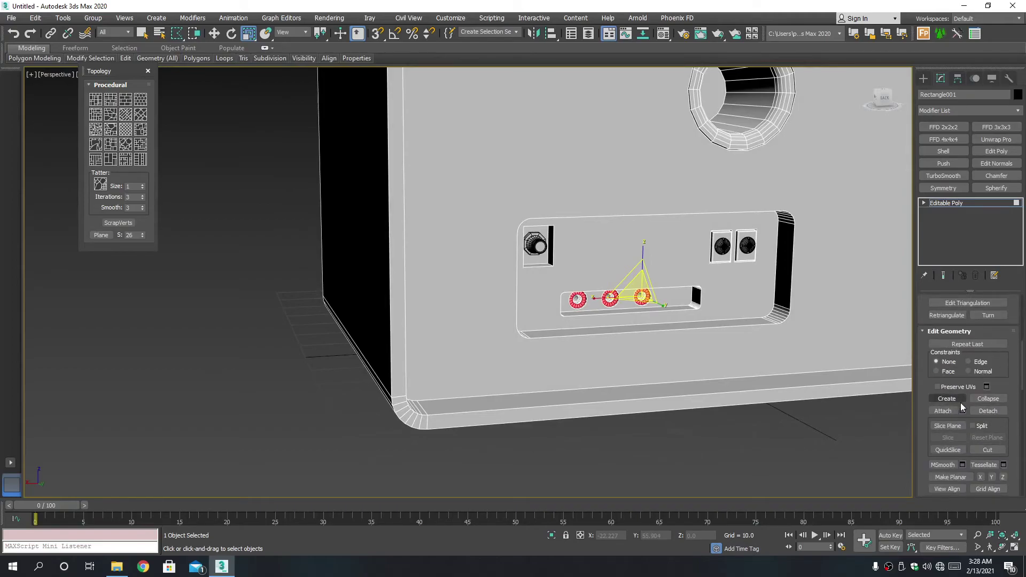
{"action": "left_click", "coordinate": [988, 412]}
{"action": "left_click", "coordinate": [560, 290]}
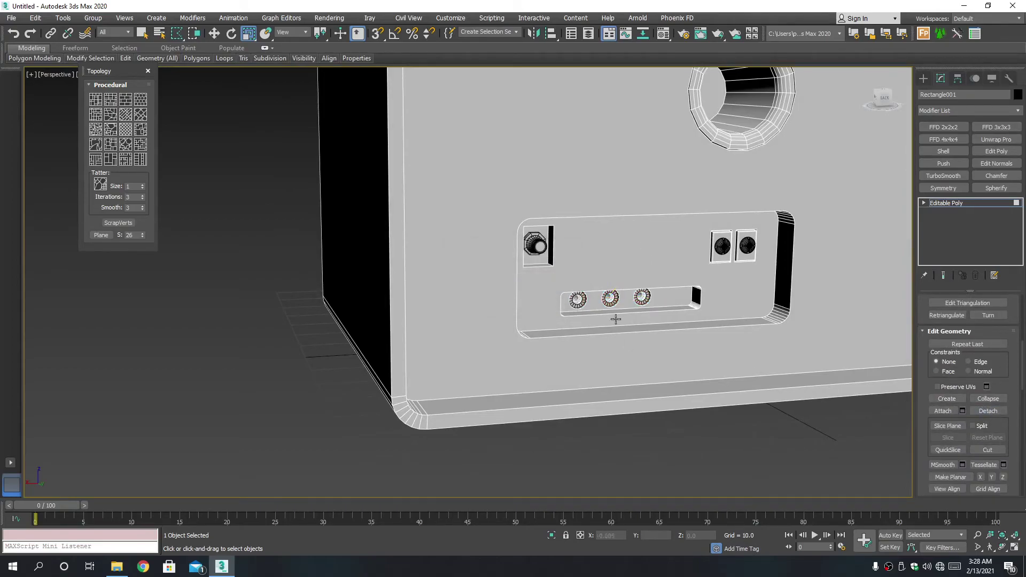
{"action": "left_click", "coordinate": [641, 298]}
{"action": "key", "text": "alt+q"}
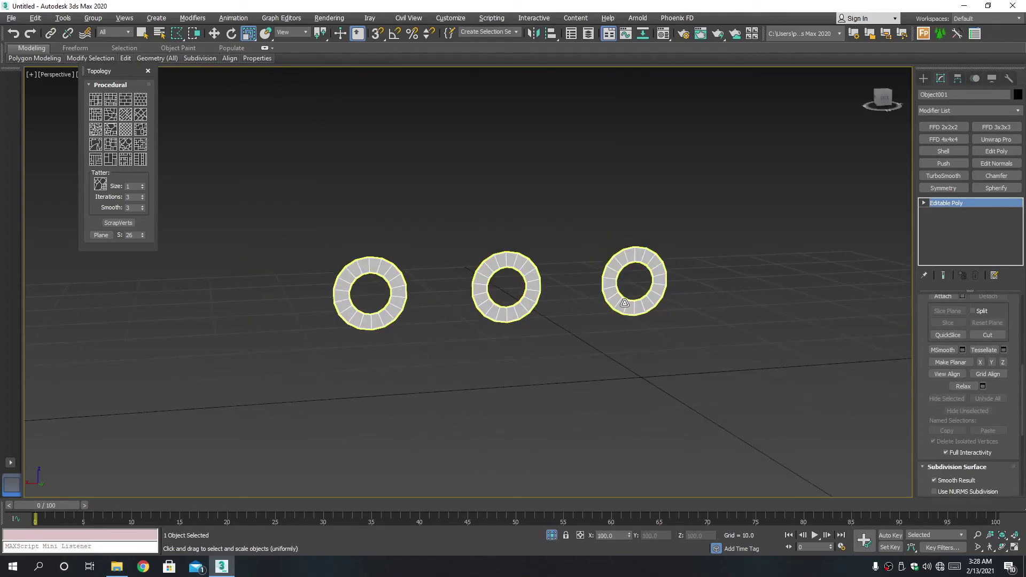
- Give Object001 a Shell with 0.25 outer amount and exit isolation
{"action": "left_click", "coordinate": [947, 152]}
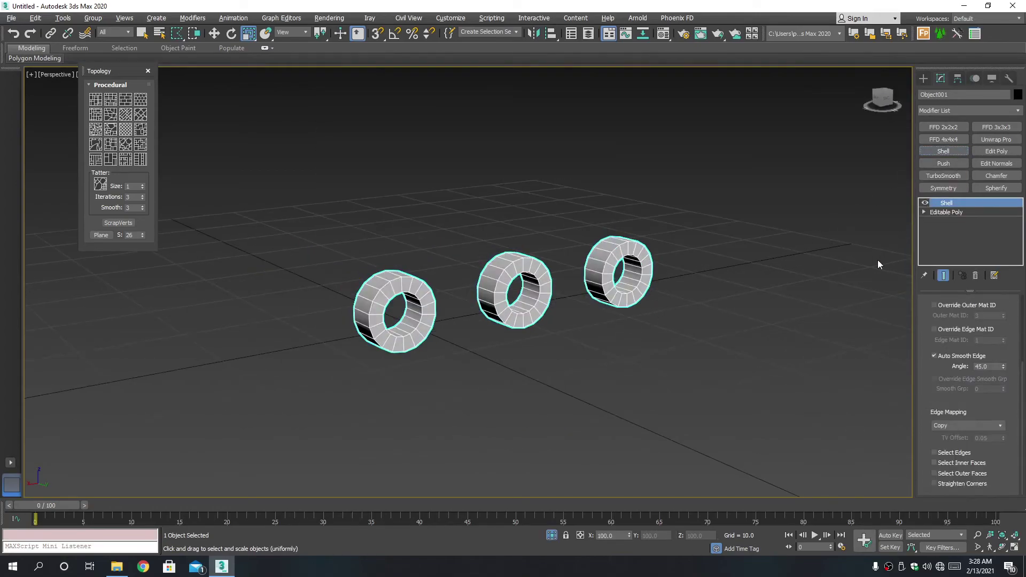
{"action": "scroll", "coordinate": [993, 335], "scroll_direction": "up", "scroll_amount": 3}
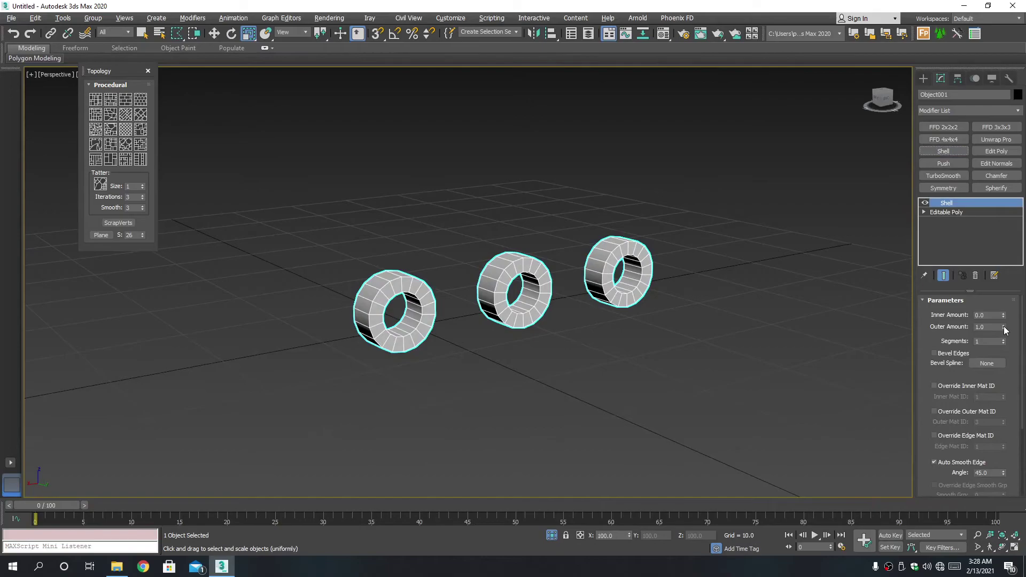
{"action": "left_click_drag", "start_coordinate": [1005, 328], "coordinate": [598, 534]}
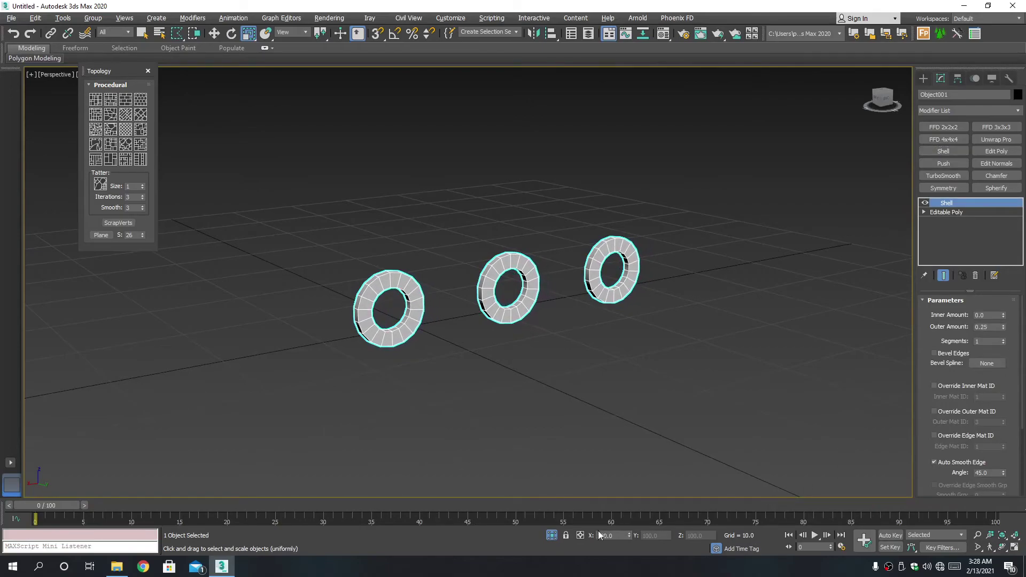
{"action": "left_click", "coordinate": [552, 535]}
- Orbit around the three rings, then switch to the Back view framed on the panel
{"action": "scroll", "coordinate": [615, 321], "scroll_direction": "up", "scroll_amount": 4}
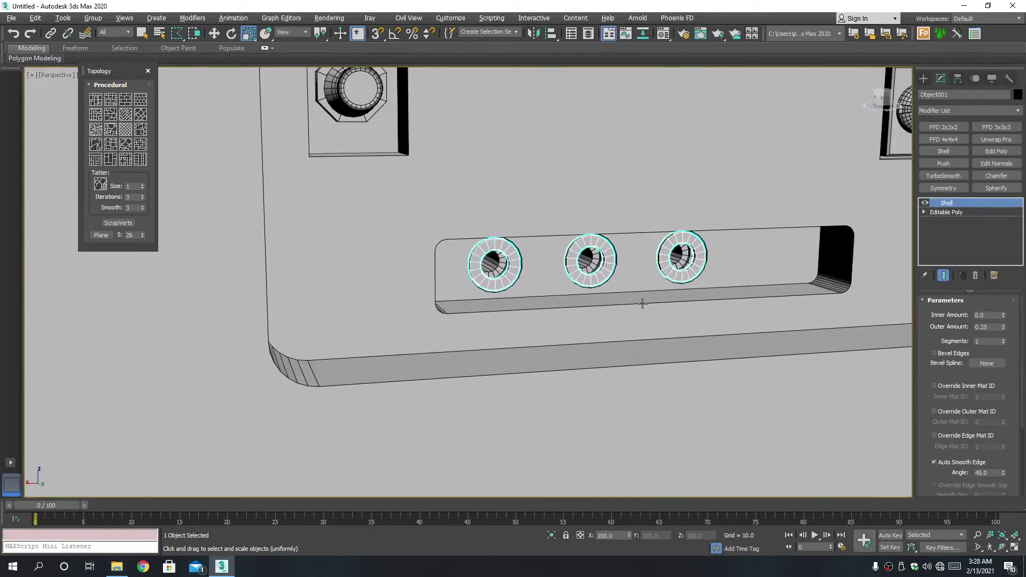
{"action": "scroll", "coordinate": [650, 303], "scroll_direction": "down", "scroll_amount": 4}
{"action": "mouse_move", "coordinate": [690, 305]}
{"action": "middle_mouse_down", "text": "alt"}
{"action": "mouse_move", "coordinate": [770, 305]}
{"action": "mouse_move", "coordinate": [668, 298]}
{"action": "middle_mouse_up", "text": "alt"}
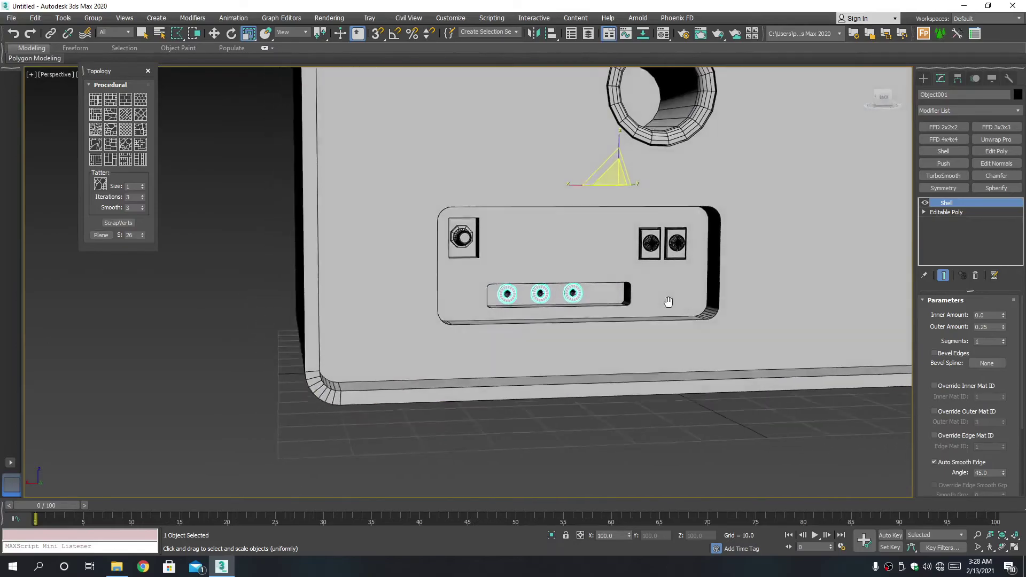
{"action": "scroll", "coordinate": [645, 298], "scroll_direction": "up", "scroll_amount": 1}
{"action": "scroll", "coordinate": [596, 298], "scroll_direction": "up", "scroll_amount": 4}
{"action": "middle_click_drag", "start_coordinate": [596, 298], "coordinate": [616, 302], "text": "alt"}
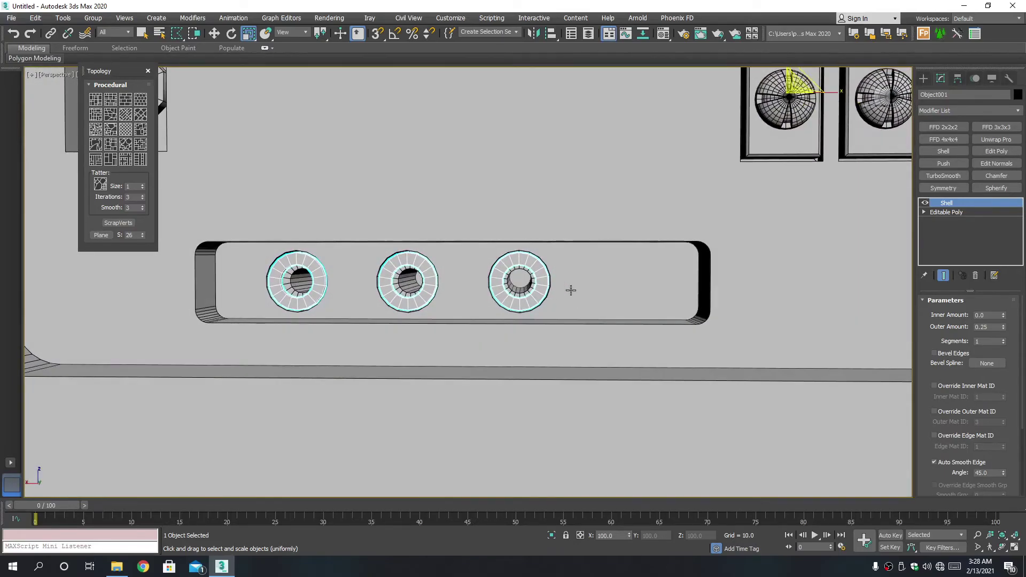
{"action": "scroll", "coordinate": [571, 290], "scroll_direction": "down", "scroll_amount": 4}
{"action": "scroll", "coordinate": [591, 291], "scroll_direction": "up", "scroll_amount": 2}
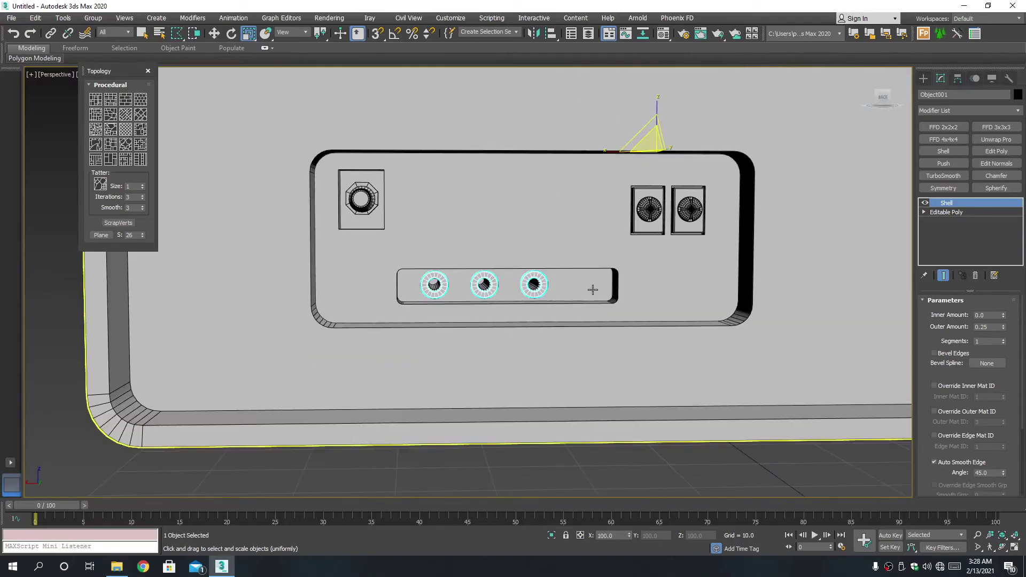
{"action": "key", "text": "alt+w"}
{"action": "key", "text": "alt+w"}
{"action": "middle_click_drag", "start_coordinate": [711, 213], "coordinate": [678, 237]}
{"action": "scroll", "coordinate": [717, 229], "scroll_direction": "down", "scroll_amount": 3}
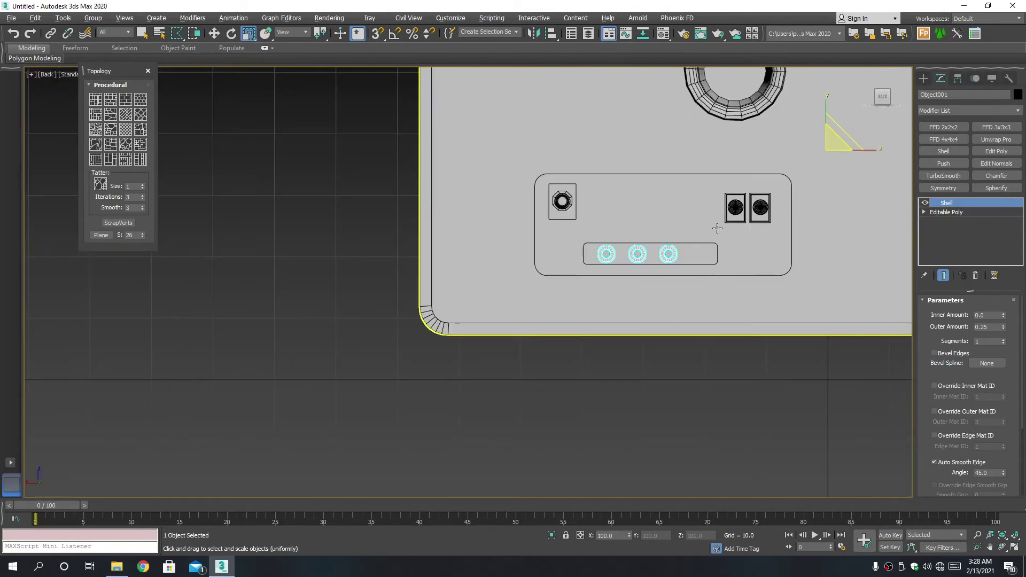
- Draw a standard-primitive Box beside the three rings on the recessed strip
{"action": "left_click", "coordinate": [924, 79]}
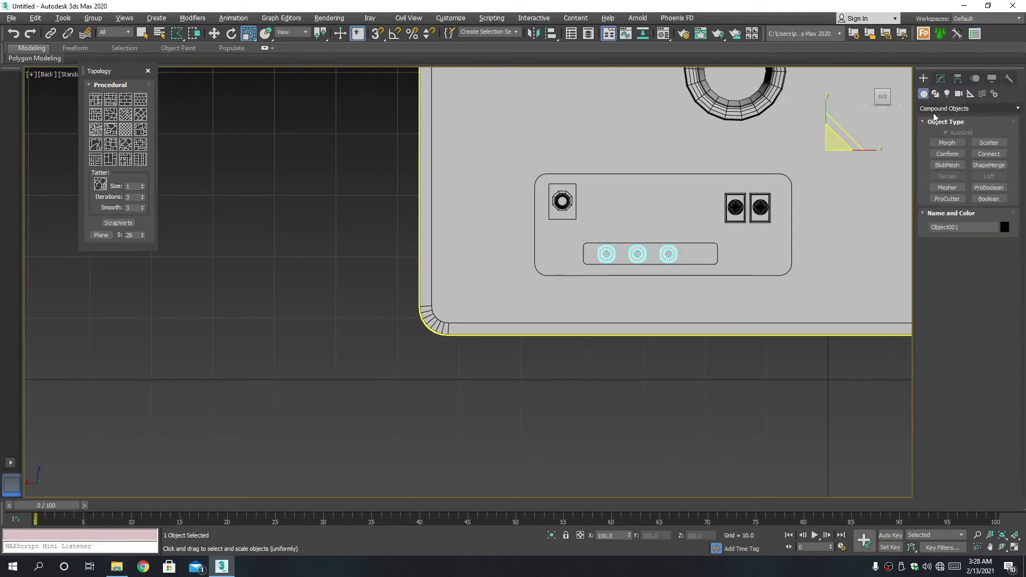
{"action": "left_click", "coordinate": [967, 109]}
{"action": "left_click", "coordinate": [947, 143]}
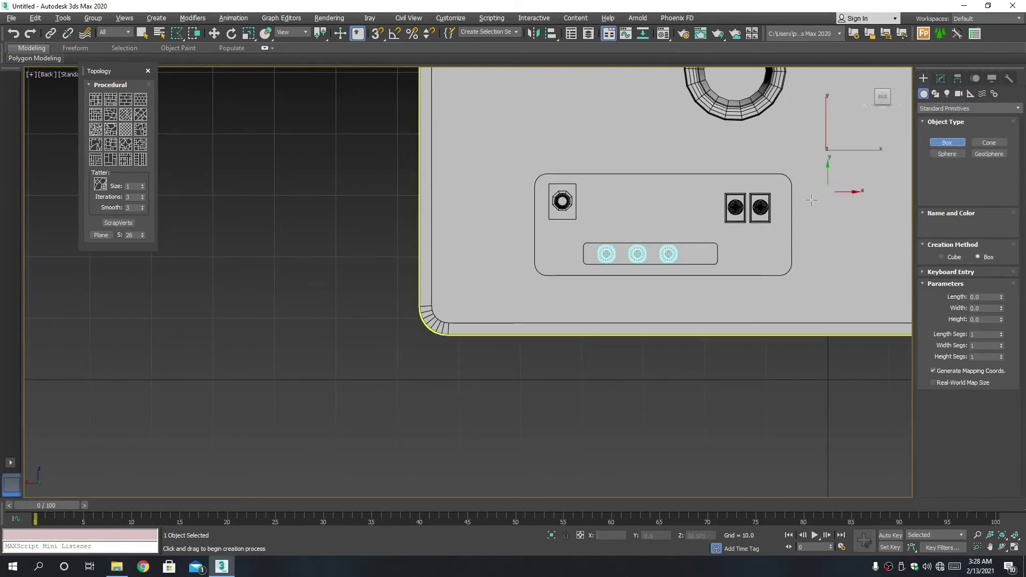
{"action": "middle_click_drag", "start_coordinate": [821, 208], "coordinate": [665, 209]}
{"action": "scroll", "coordinate": [515, 267], "scroll_direction": "up", "scroll_amount": 5}
{"action": "middle_click_drag", "start_coordinate": [588, 225], "coordinate": [540, 243]}
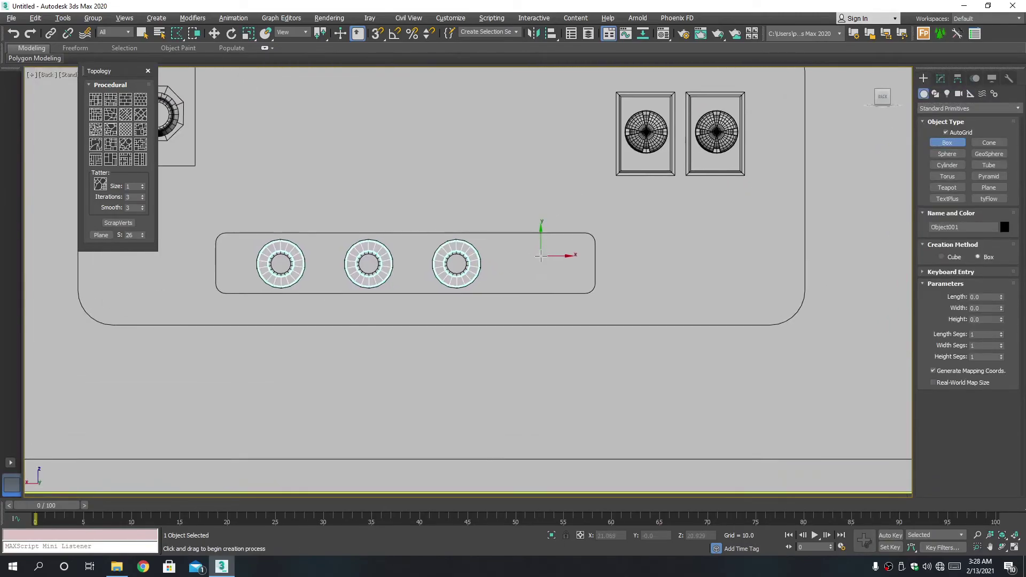
{"action": "left_click_drag", "start_coordinate": [531, 251], "coordinate": [573, 278]}
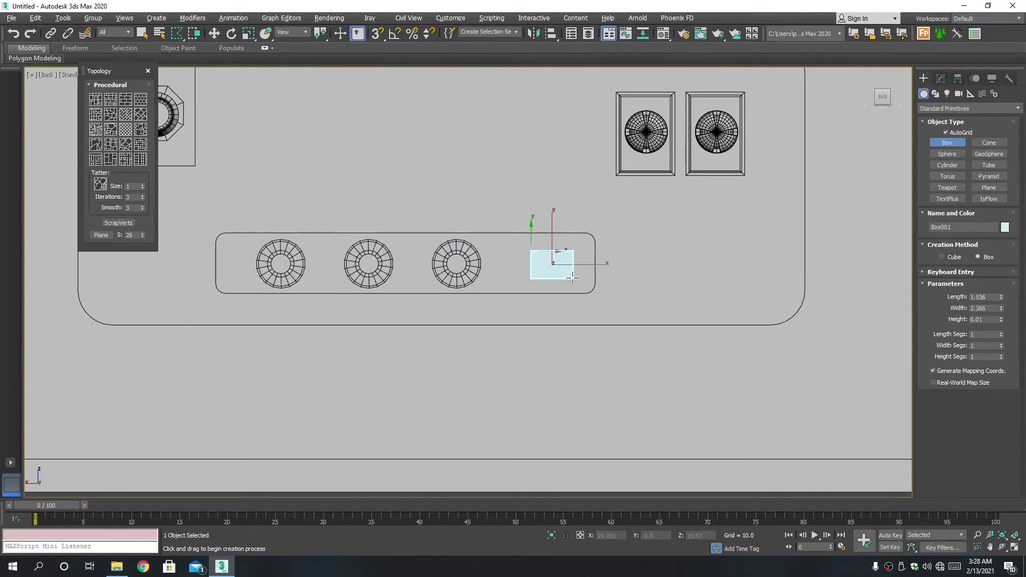
- Convert the panel Rectangle001 to an Editable Poly
{"action": "key", "text": "alt+w"}
{"action": "key", "text": "alt+w"}
{"action": "mouse_move", "coordinate": [573, 267]}
{"action": "middle_mouse_down", "text": "alt"}
{"action": "mouse_move", "coordinate": [607, 291]}
{"action": "mouse_move", "coordinate": [577, 284]}
{"action": "middle_mouse_up", "text": "alt"}
{"action": "key", "text": "w"}
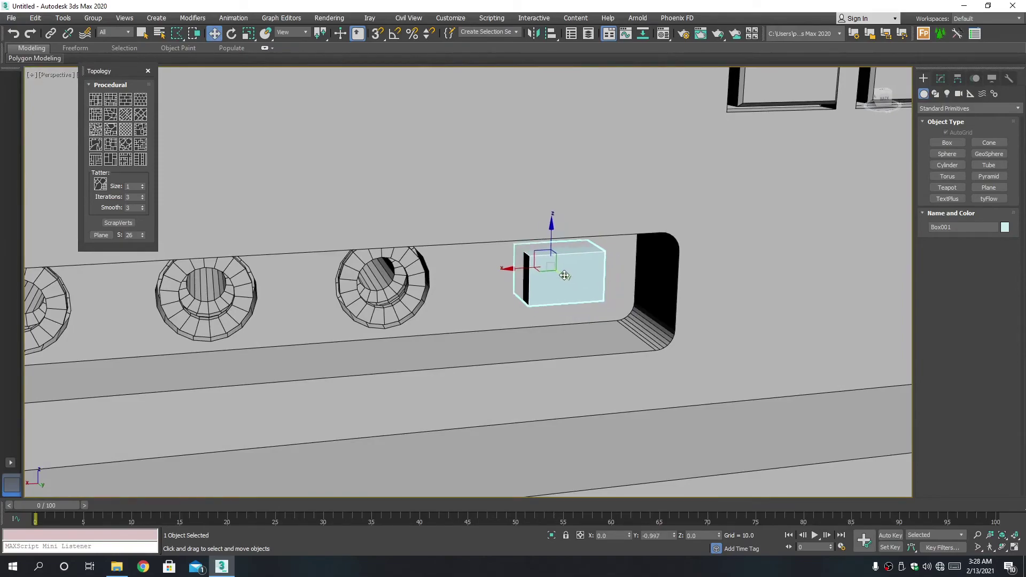
{"action": "left_click", "coordinate": [479, 273]}
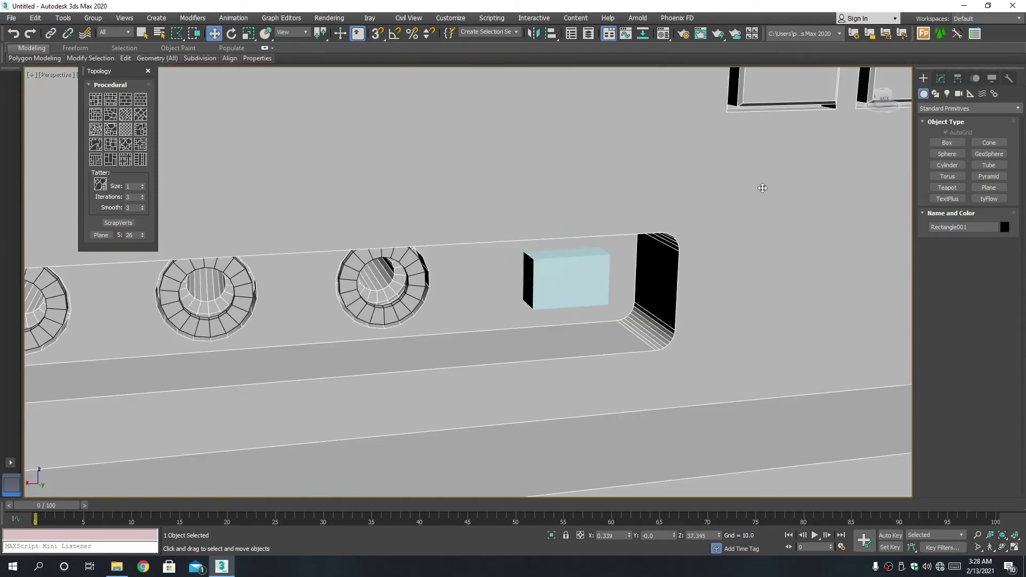
{"action": "right_click", "coordinate": [762, 188]}
{"action": "mouse_move", "coordinate": [802, 303]}
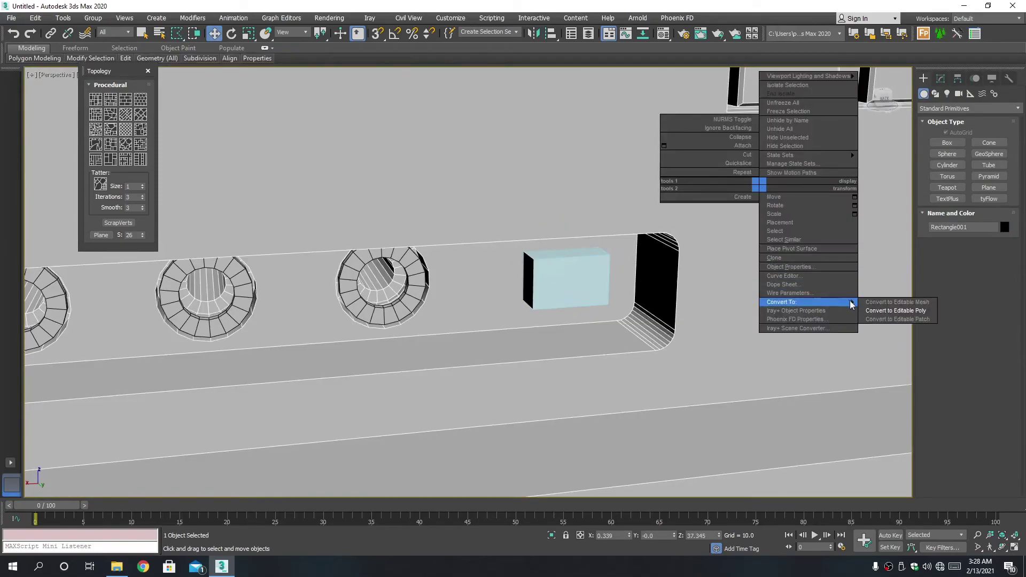
{"action": "left_click", "coordinate": [890, 311]}
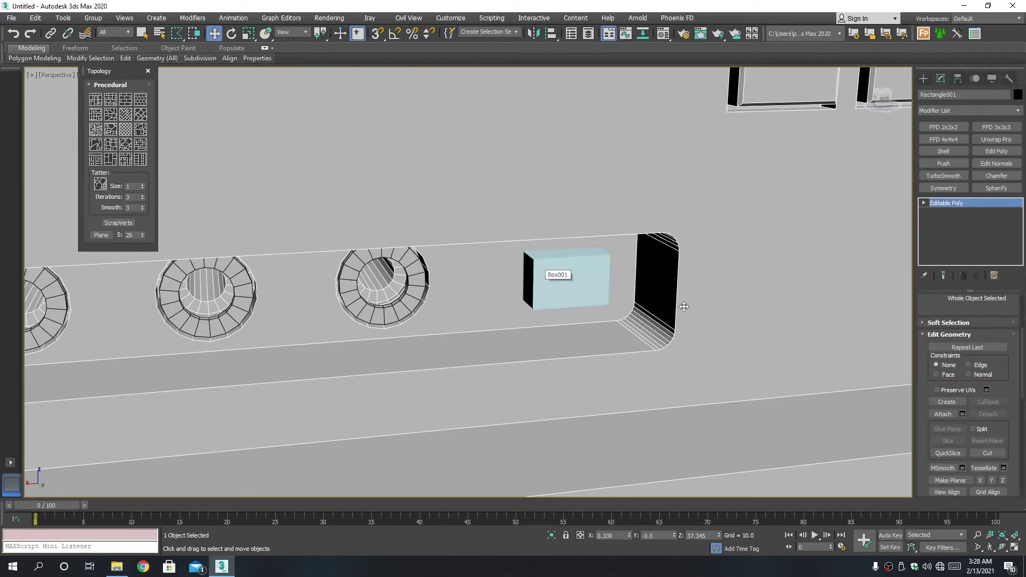
- Start a ProBoolean compound object on the panel and expand its advanced options
{"action": "left_click", "coordinate": [923, 78]}
{"action": "left_click", "coordinate": [941, 109]}
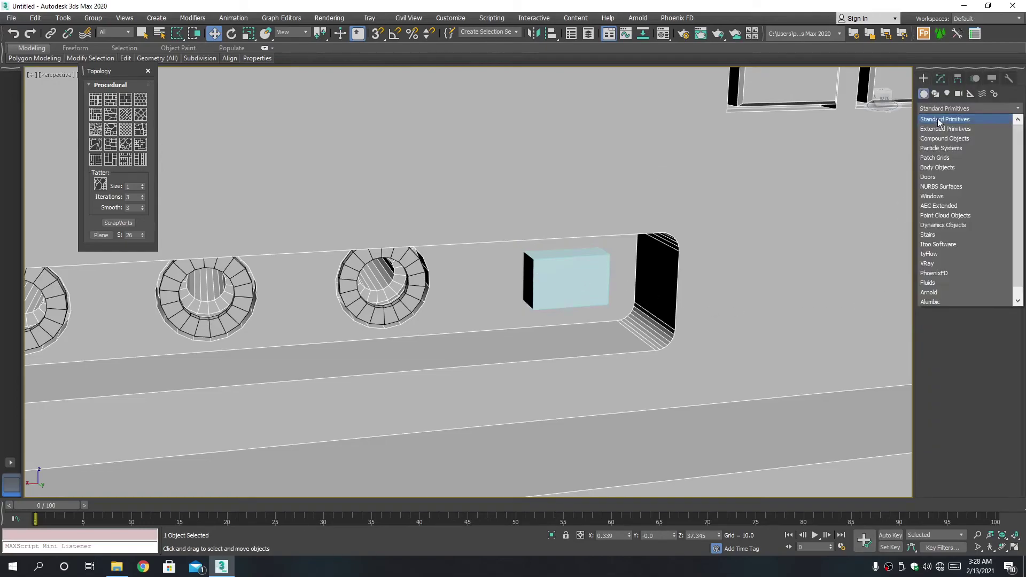
{"action": "left_click", "coordinate": [945, 138]}
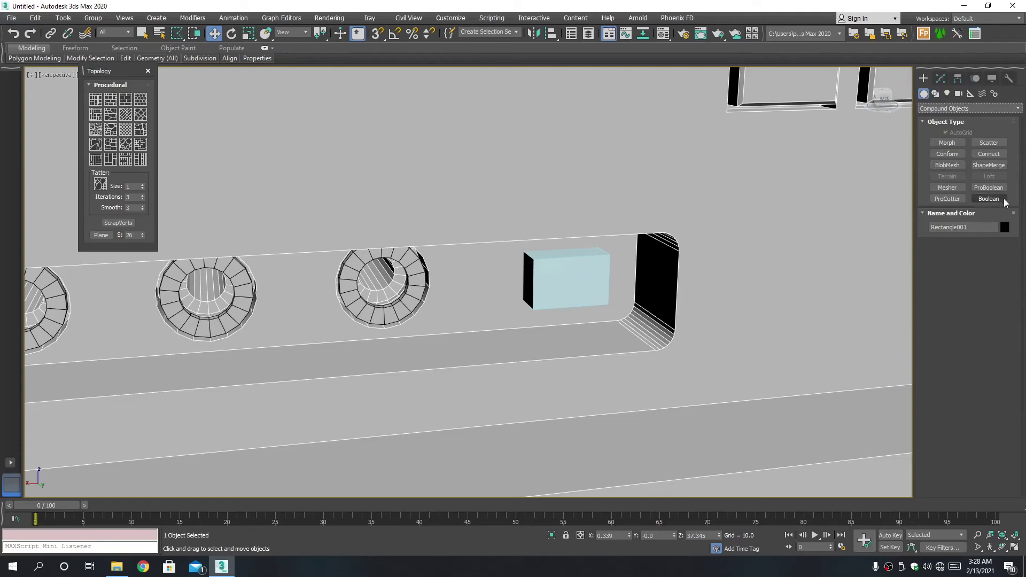
{"action": "left_click", "coordinate": [991, 213]}
{"action": "scroll", "coordinate": [1021, 386], "scroll_direction": "down", "scroll_amount": 3}
{"action": "scroll", "coordinate": [1019, 436], "scroll_direction": "down", "scroll_amount": 3}
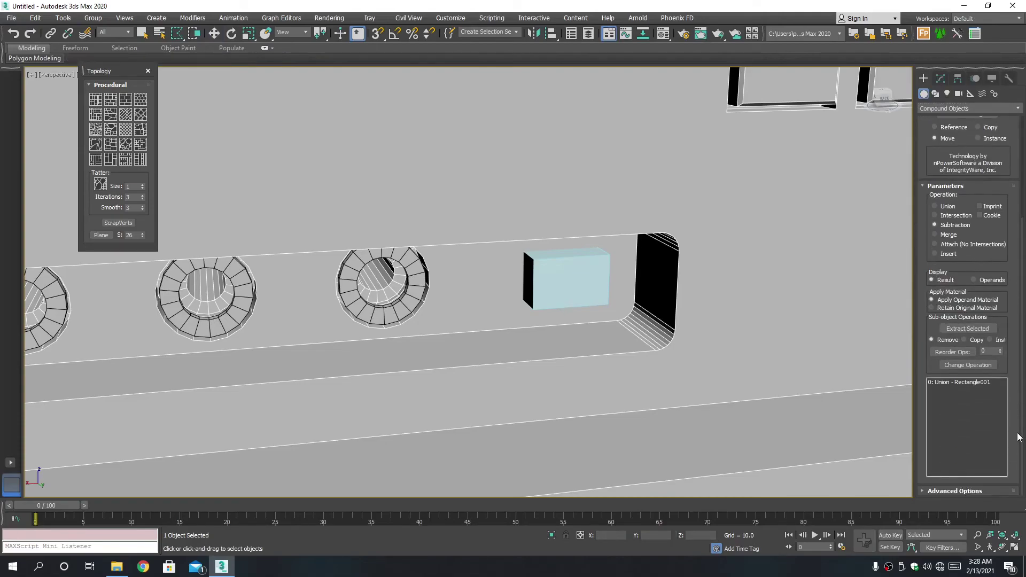
{"action": "left_click", "coordinate": [1004, 488]}
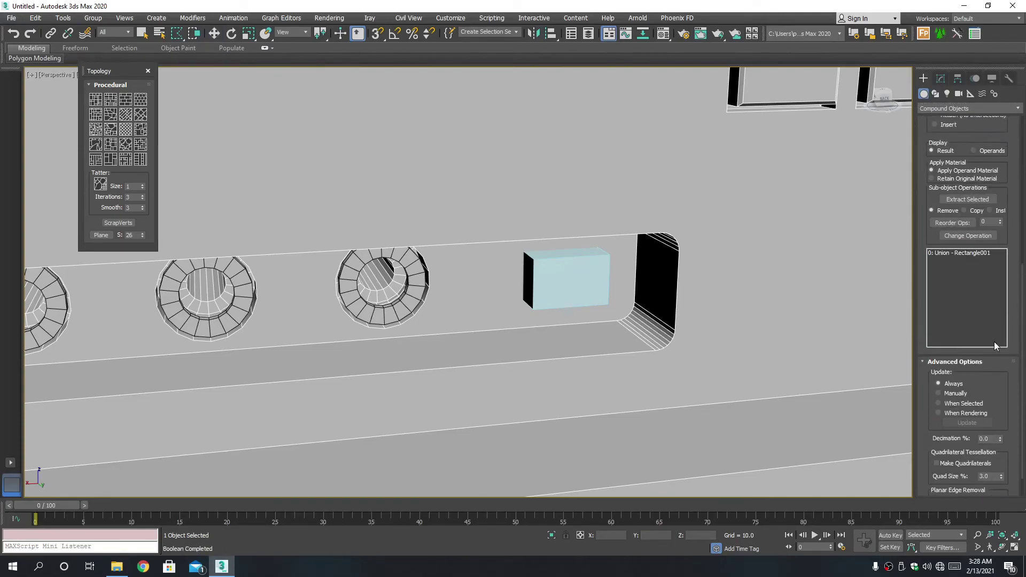
{"action": "scroll", "coordinate": [994, 342], "scroll_direction": "up", "scroll_amount": 2}
{"action": "scroll", "coordinate": [991, 257], "scroll_direction": "up", "scroll_amount": 3}
{"action": "scroll", "coordinate": [989, 167], "scroll_direction": "up", "scroll_amount": 2}
- Pick Box001 to subtract it from the panel, leaving a rectangular recess
{"action": "left_click", "coordinate": [967, 129]}
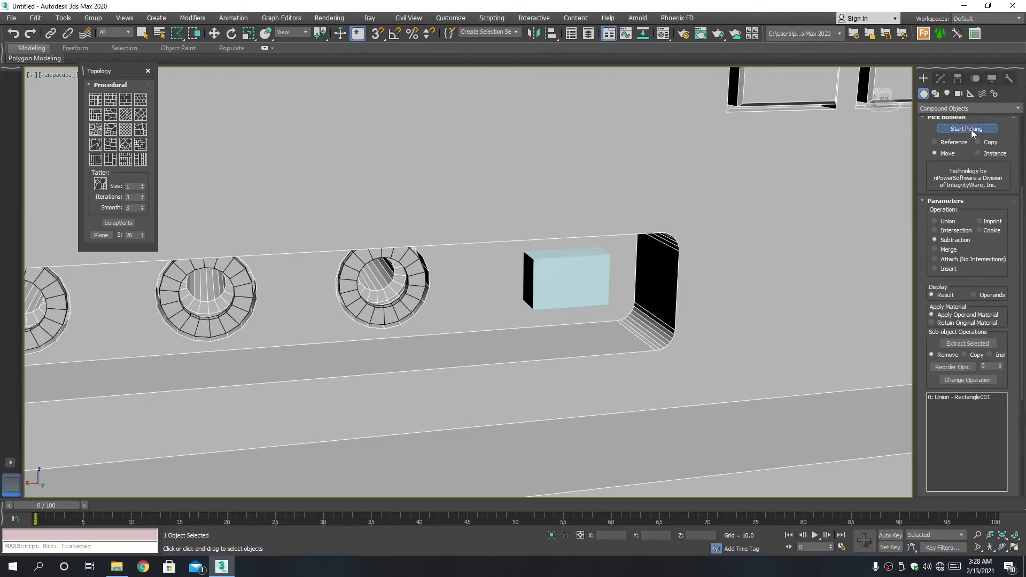
{"action": "left_click", "coordinate": [566, 273]}
{"action": "key", "text": "w"}
{"action": "key", "text": "q"}
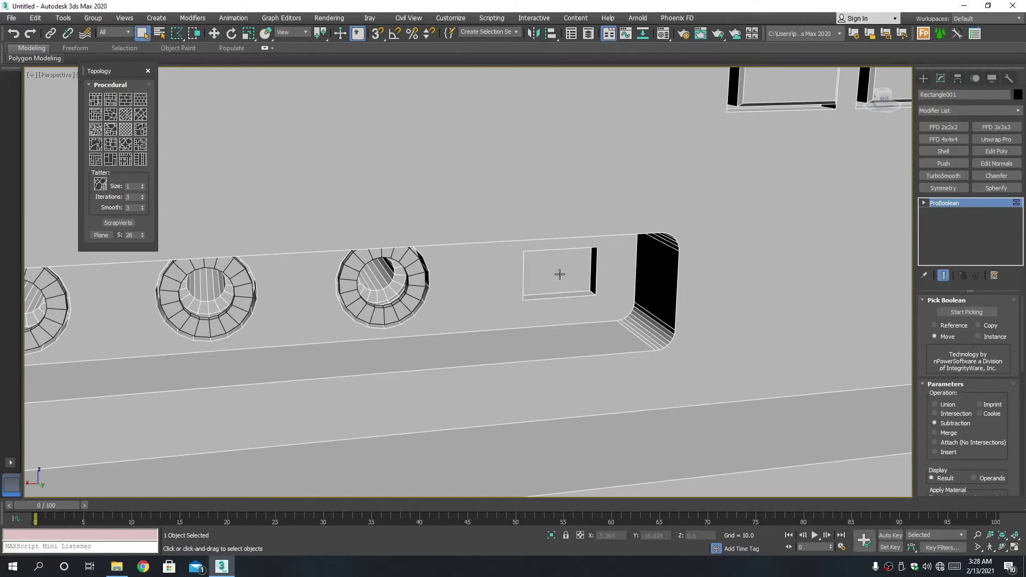
{"action": "scroll", "coordinate": [561, 270], "scroll_direction": "down", "scroll_amount": 3}
{"action": "scroll", "coordinate": [559, 268], "scroll_direction": "down", "scroll_amount": 3}
{"action": "right_click", "coordinate": [560, 268]}
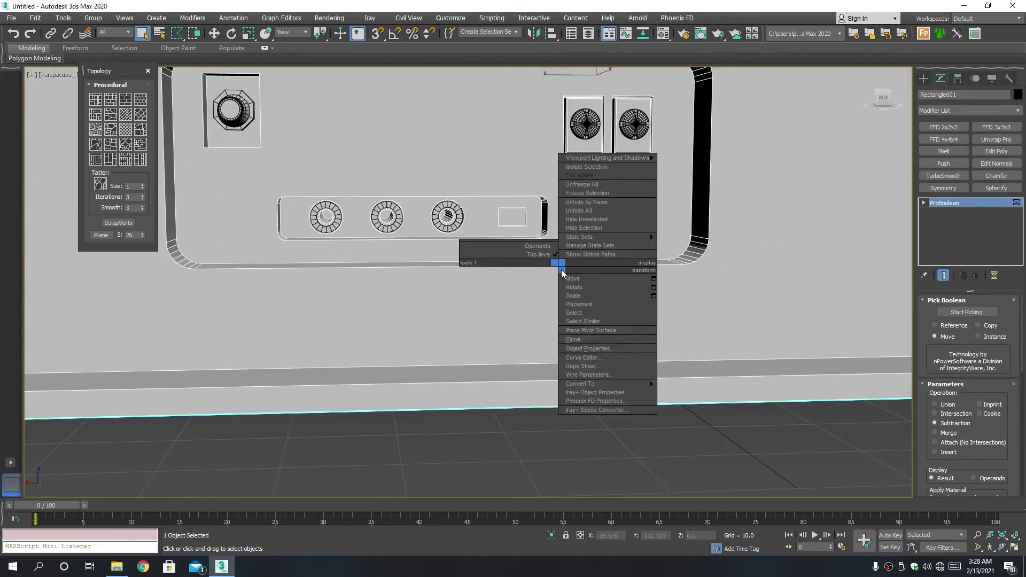
- Convert the cut panel to Editable Poly and inset the recess's bottom face by 0.2
{"action": "left_click", "coordinate": [686, 389]}
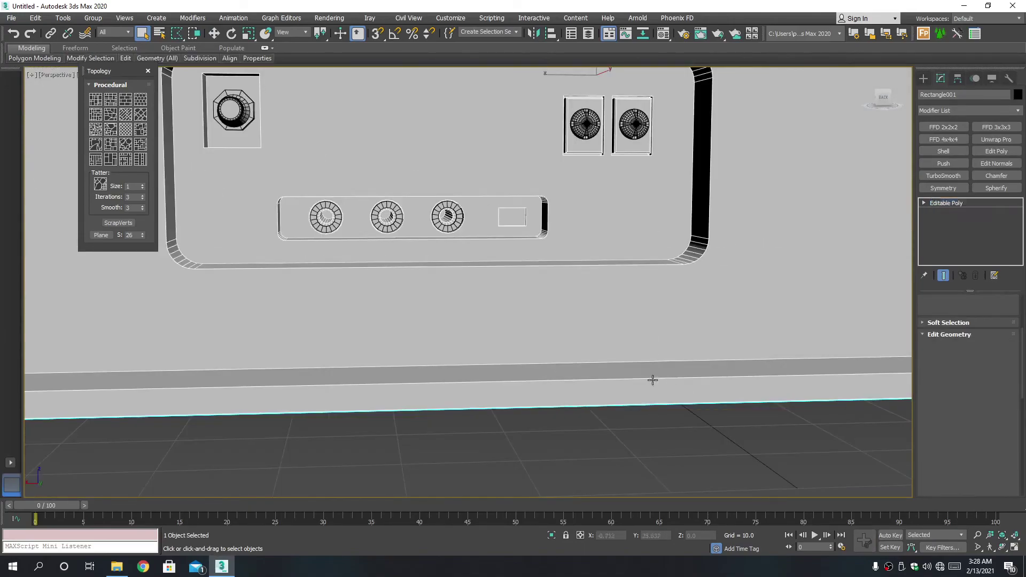
{"action": "scroll", "coordinate": [590, 316], "scroll_direction": "down", "scroll_amount": 5}
{"action": "scroll", "coordinate": [541, 337], "scroll_direction": "up", "scroll_amount": 5}
{"action": "scroll", "coordinate": [431, 322], "scroll_direction": "up", "scroll_amount": 3}
{"action": "key", "text": "4"}
{"action": "left_click", "coordinate": [431, 322]}
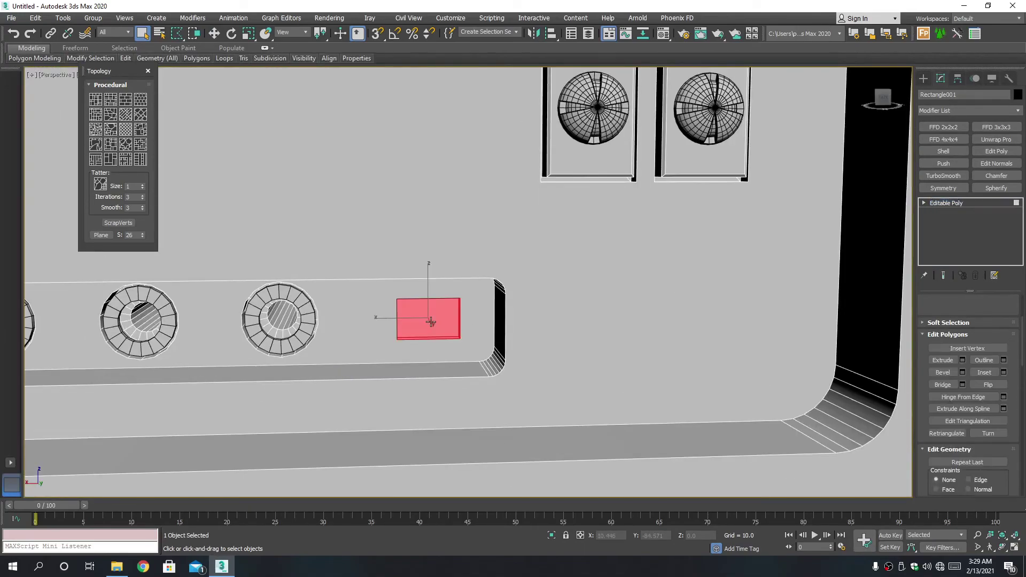
{"action": "scroll", "coordinate": [410, 327], "scroll_direction": "up", "scroll_amount": 1}
{"action": "scroll", "coordinate": [409, 327], "scroll_direction": "up", "scroll_amount": 2}
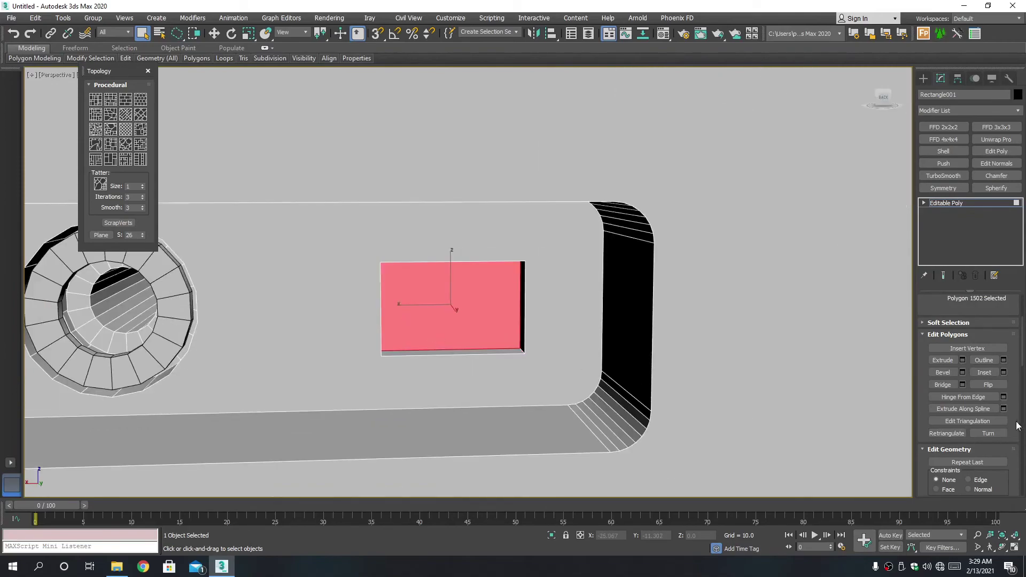
{"action": "left_click", "coordinate": [1003, 372]}
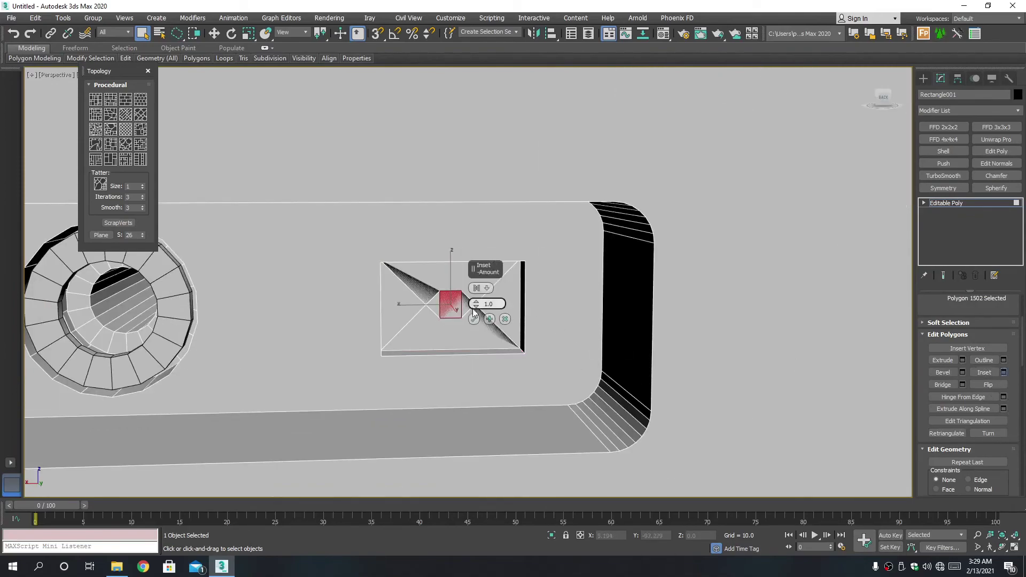
{"action": "left_click_drag", "start_coordinate": [476, 306], "coordinate": [481, 315]}
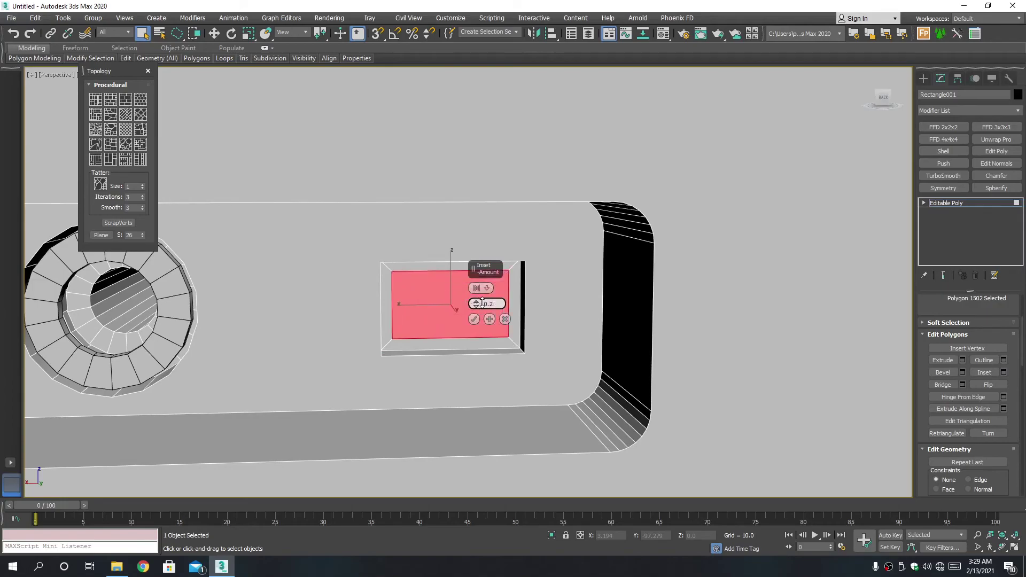
{"action": "left_click", "coordinate": [474, 320]}
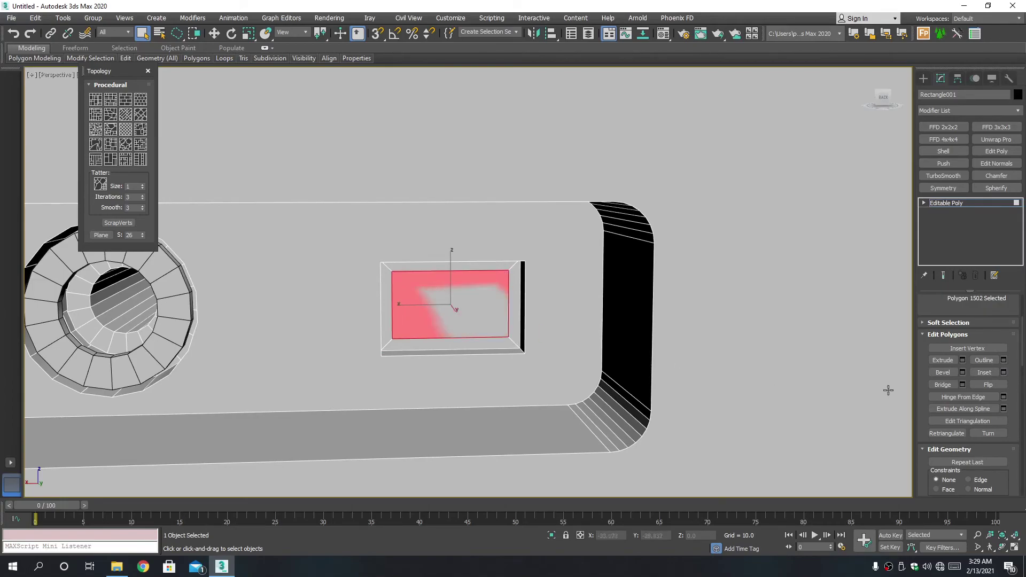
- Extrude the port's four rim edges inward at -0.58 height and 0.105 width
{"action": "scroll", "coordinate": [973, 352], "scroll_direction": "up", "scroll_amount": 2}
{"action": "scroll", "coordinate": [990, 344], "scroll_direction": "up", "scroll_amount": 2}
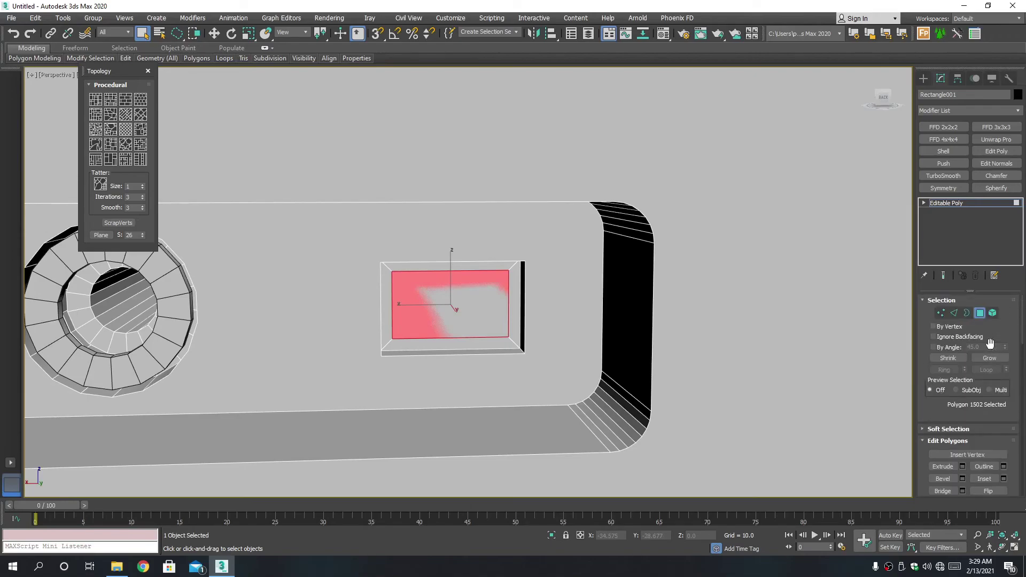
{"action": "left_click", "coordinate": [955, 314]}
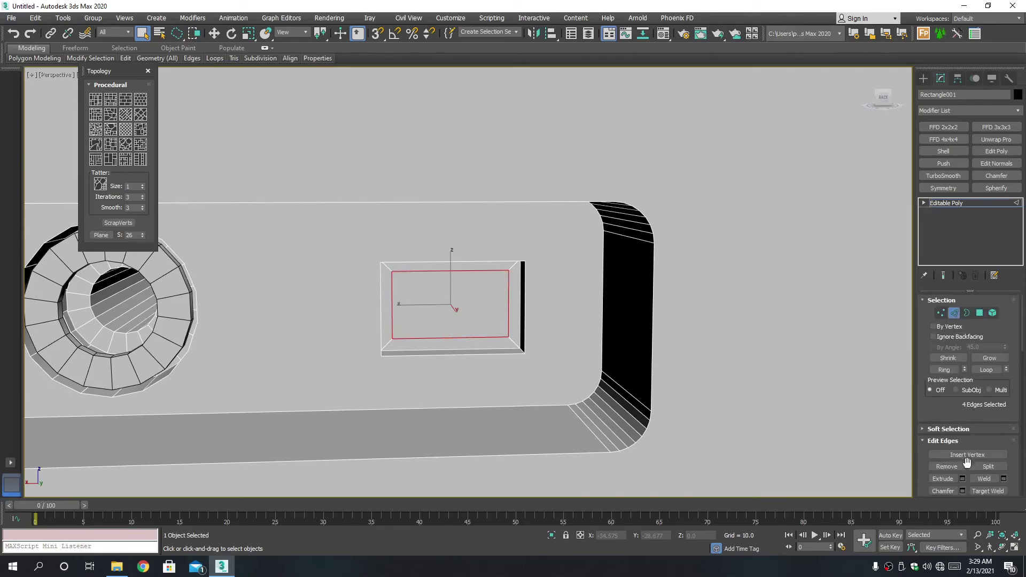
{"action": "left_click", "coordinate": [963, 478]}
{"action": "mouse_move", "coordinate": [488, 304]}
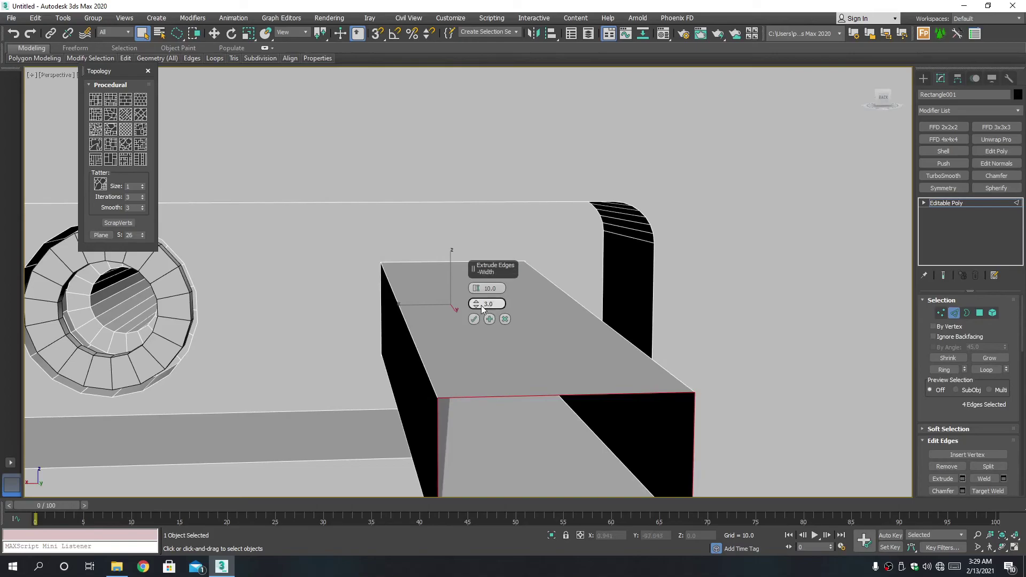
{"action": "left_click_drag", "start_coordinate": [479, 304], "coordinate": [506, 348]}
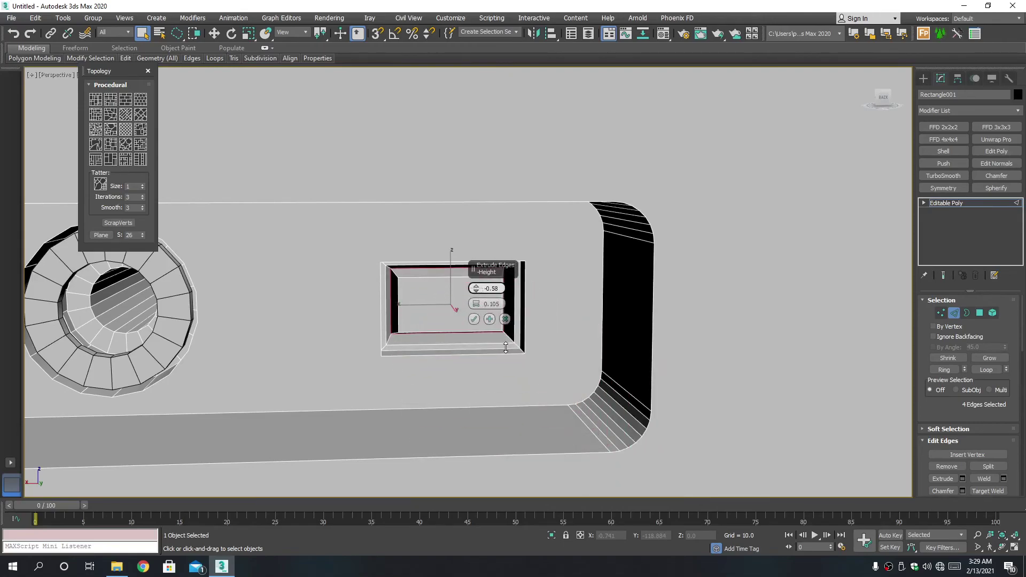
{"action": "left_click", "coordinate": [473, 319]}
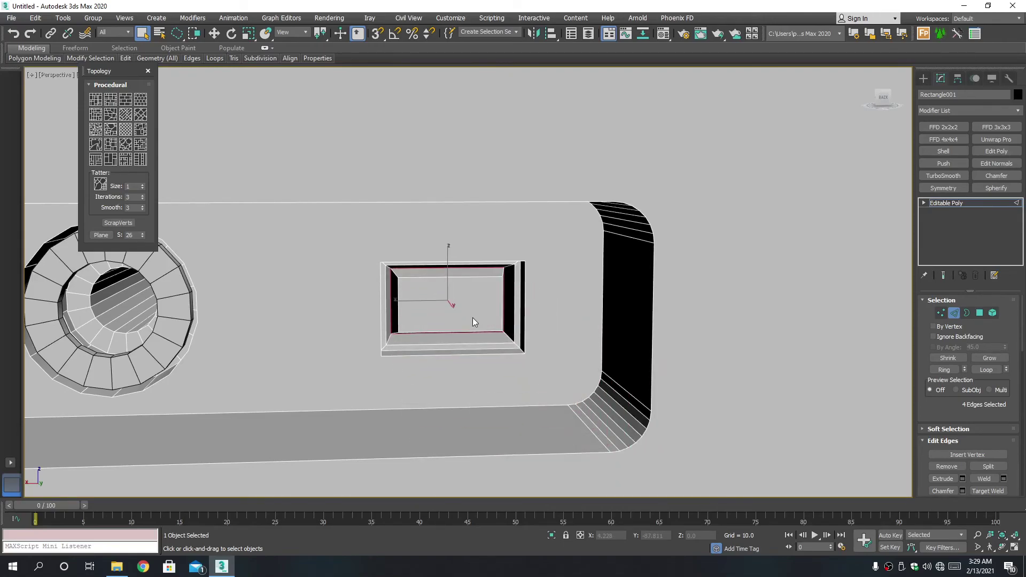
{"action": "scroll", "coordinate": [473, 321], "scroll_direction": "down", "scroll_amount": 5}
{"action": "key", "text": "2"}
{"action": "key", "text": "z"}
{"action": "middle_click_drag", "start_coordinate": [472, 317], "coordinate": [953, 323], "text": "alt"}
- Deselect the radio, hide edged faces with F4, and close the Topology panel
{"action": "middle_click_drag", "start_coordinate": [466, 311], "coordinate": [670, 353], "text": "alt"}
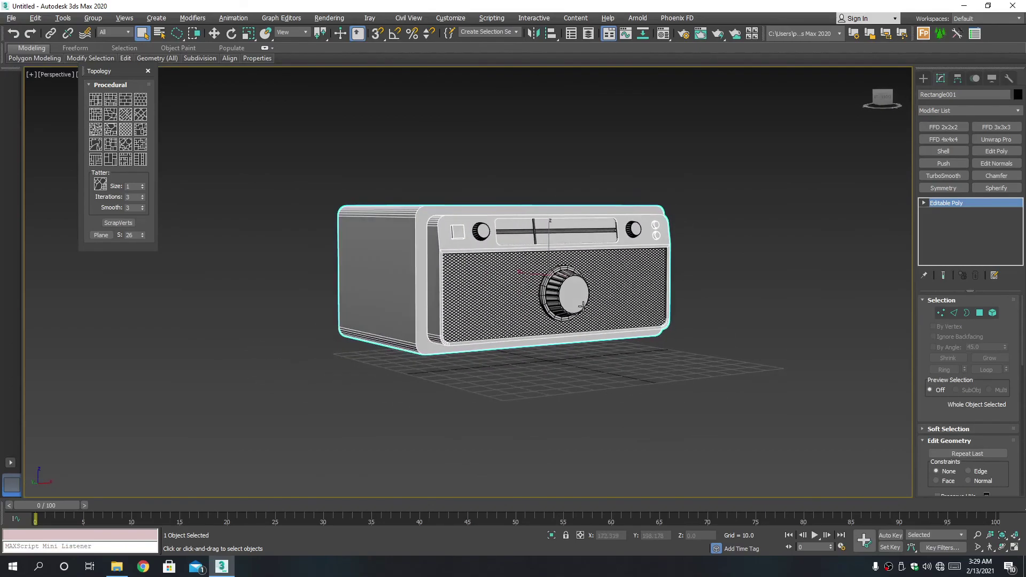
{"action": "left_click", "coordinate": [670, 353]}
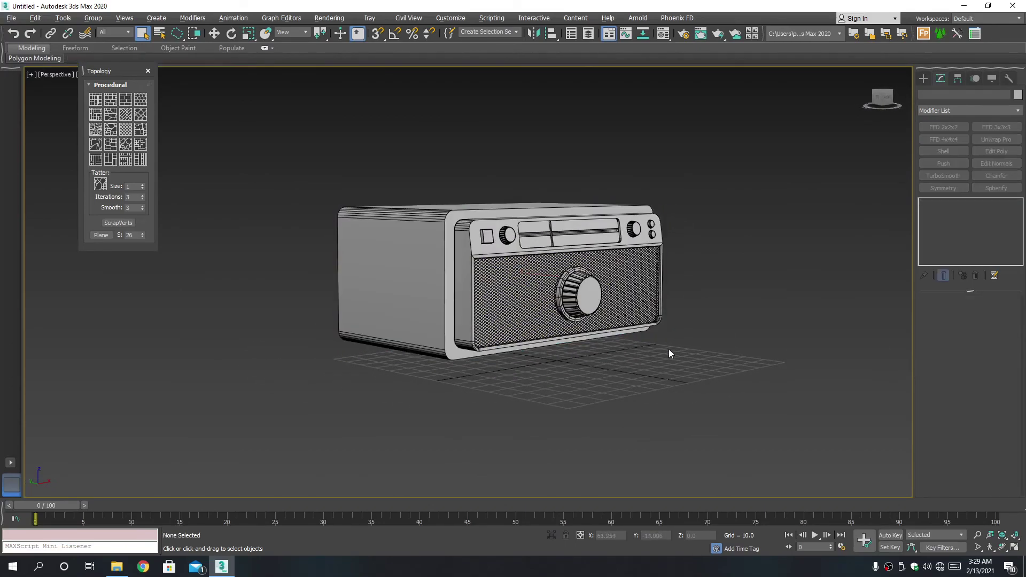
{"action": "key", "text": "F4"}
{"action": "scroll", "coordinate": [665, 317], "scroll_direction": "up", "scroll_amount": 4}
{"action": "middle_click_drag", "start_coordinate": [665, 317], "coordinate": [735, 342]}
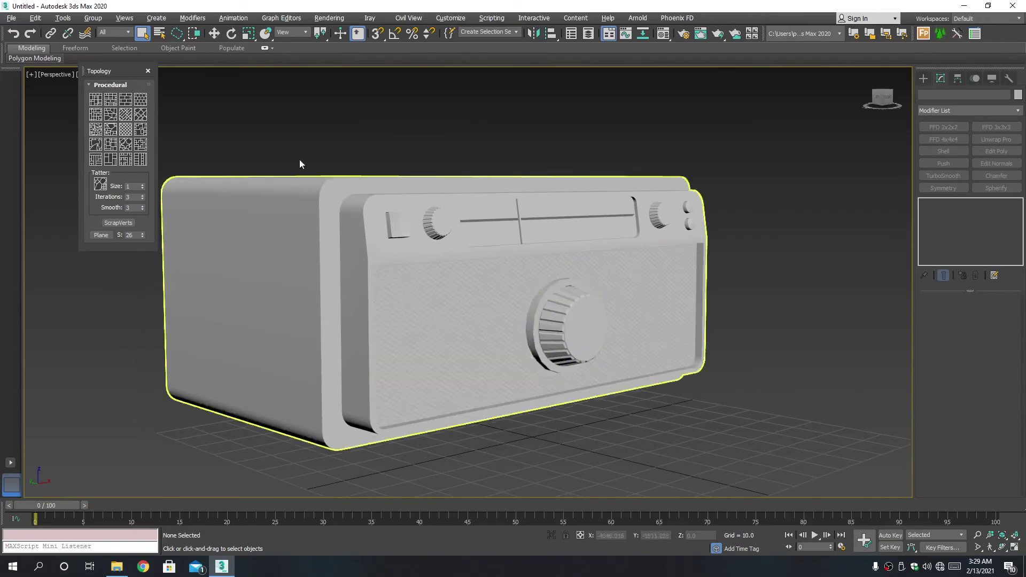
{"action": "left_click", "coordinate": [148, 70]}
{"action": "scroll", "coordinate": [482, 169], "scroll_direction": "down", "scroll_amount": 3}
{"action": "middle_click_drag", "start_coordinate": [483, 168], "coordinate": [471, 170], "text": "alt"}
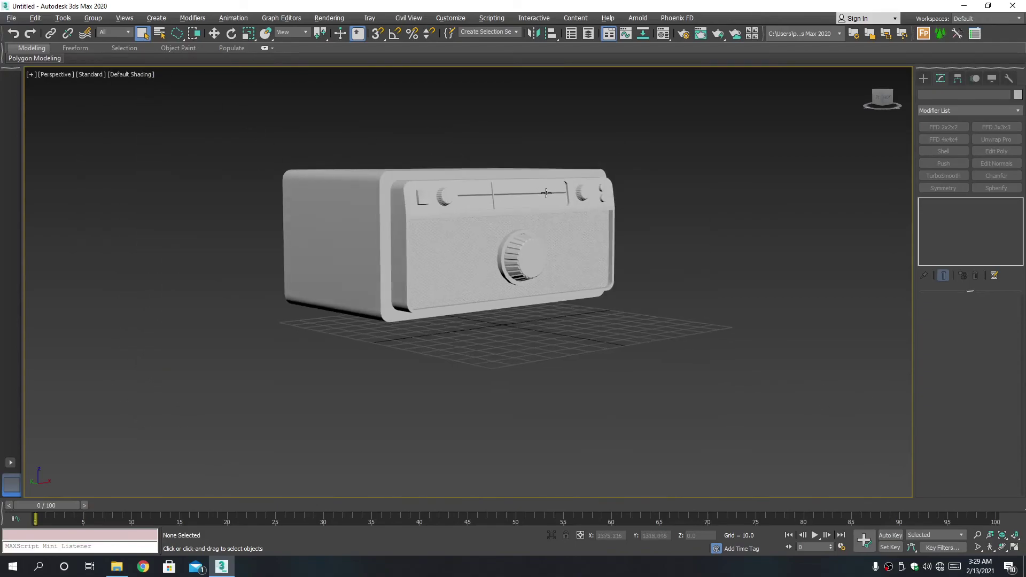
- Bring up the Standard Primitives object types in the Create panel
{"action": "left_click", "coordinate": [928, 79]}
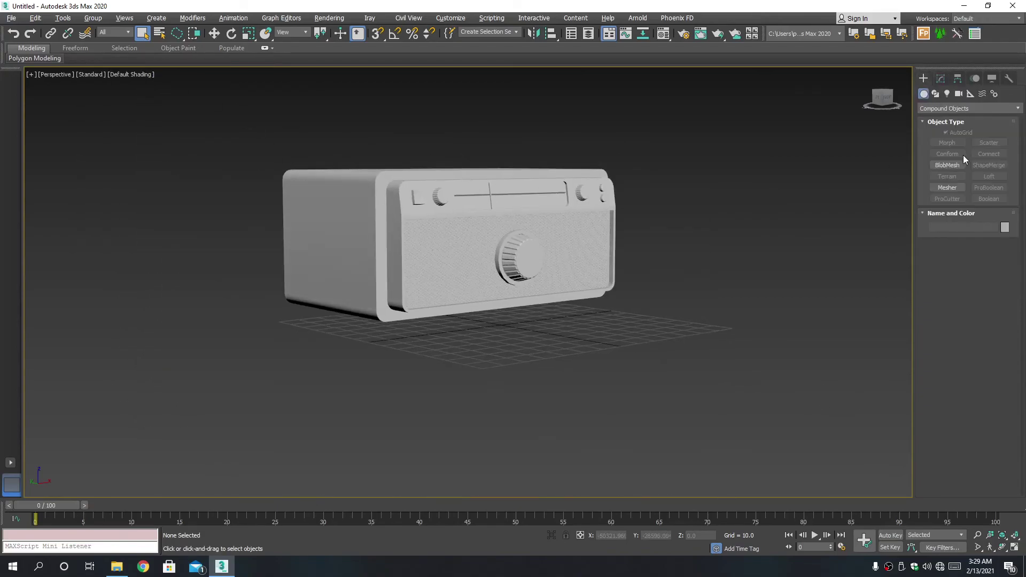
{"action": "left_click", "coordinate": [932, 111]}
{"action": "left_click", "coordinate": [945, 121]}
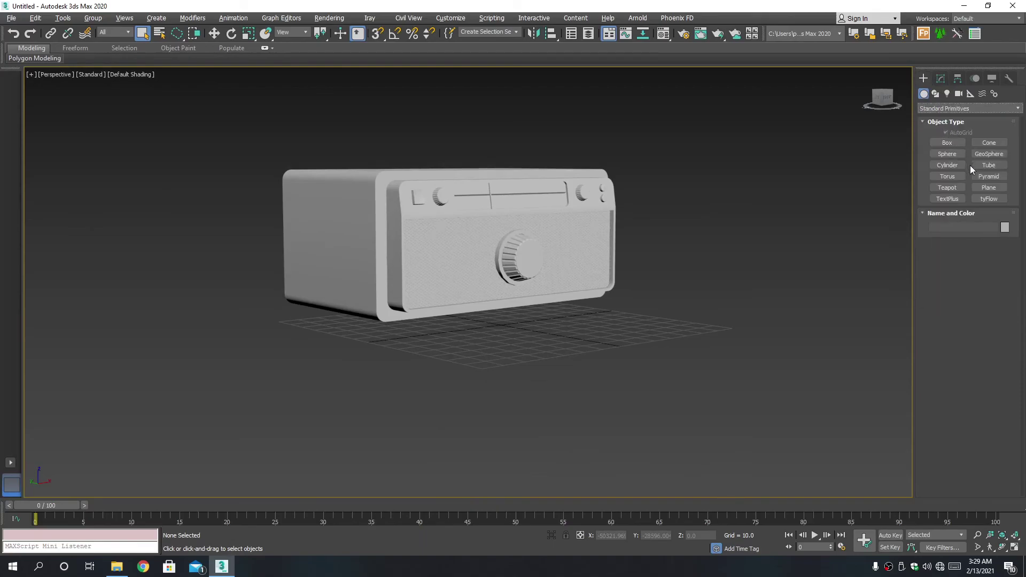
- Draw a 1937-unit square ground plane under the radio with AutoGrid off, then maximize Perspective
{"action": "left_click", "coordinate": [989, 187]}
{"action": "key", "text": "alt+w"}
{"action": "scroll", "coordinate": [321, 205], "scroll_direction": "down", "scroll_amount": 5}
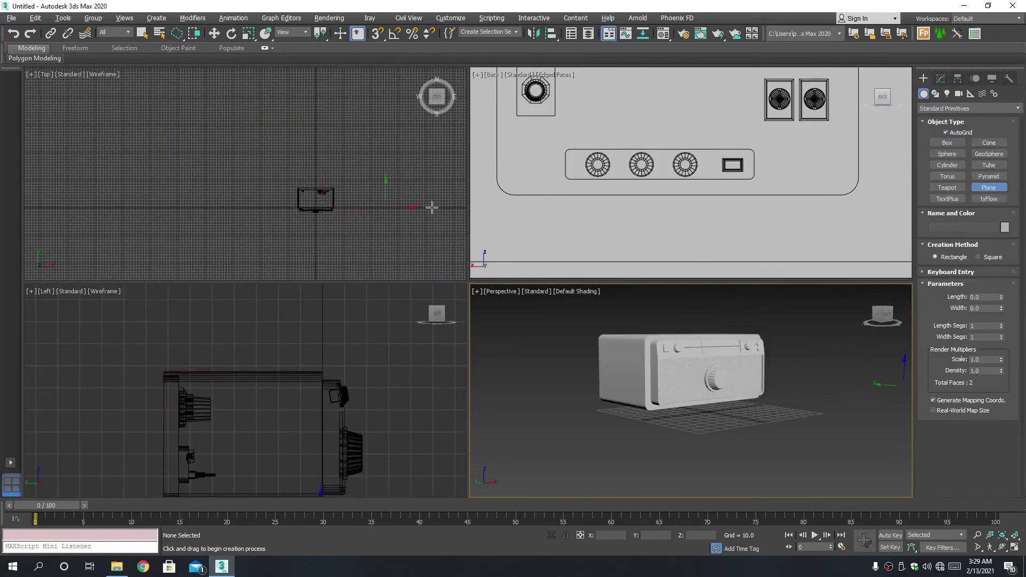
{"action": "left_click", "coordinate": [959, 133]}
{"action": "left_click_drag", "start_coordinate": [315, 208], "coordinate": [47, 107]}
{"action": "right_click", "coordinate": [611, 391]}
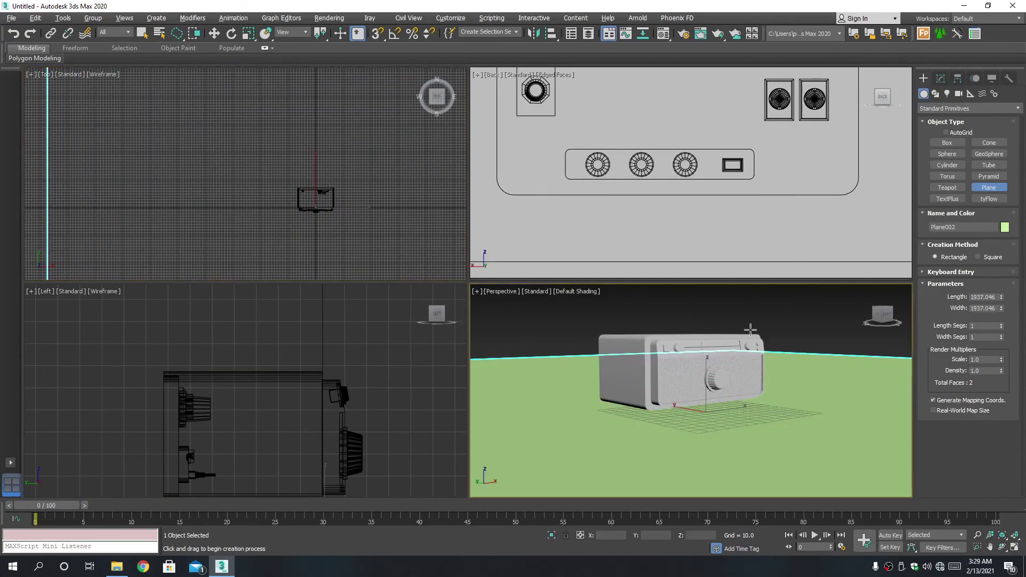
{"action": "key", "text": "alt+w"}
{"action": "middle_click_drag", "start_coordinate": [611, 257], "coordinate": [619, 281], "text": "alt"}
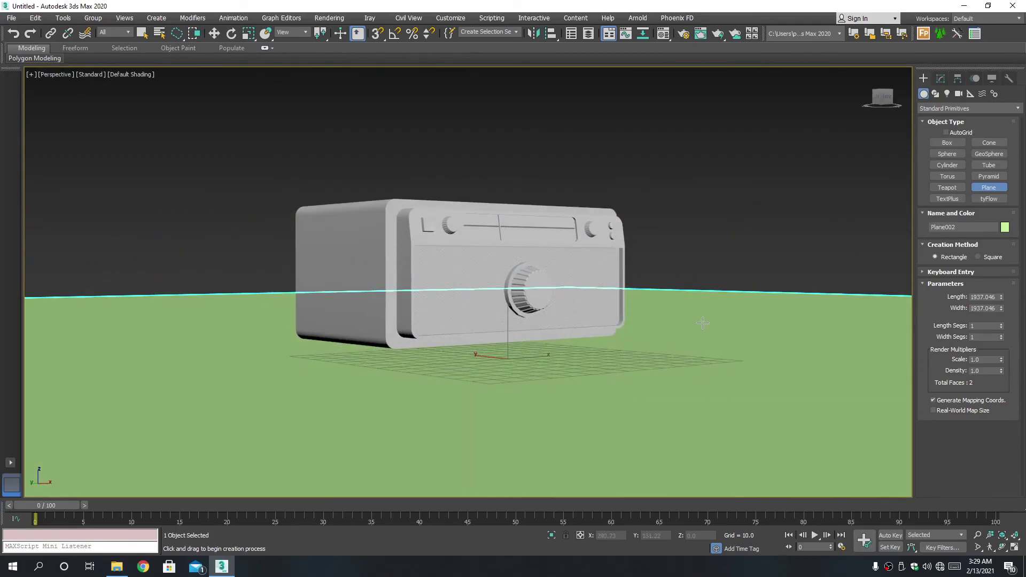
- Assign the default grey material to the ground plane and all radio parts
{"action": "key", "text": "m"}
{"action": "key", "text": "ctrl+a"}
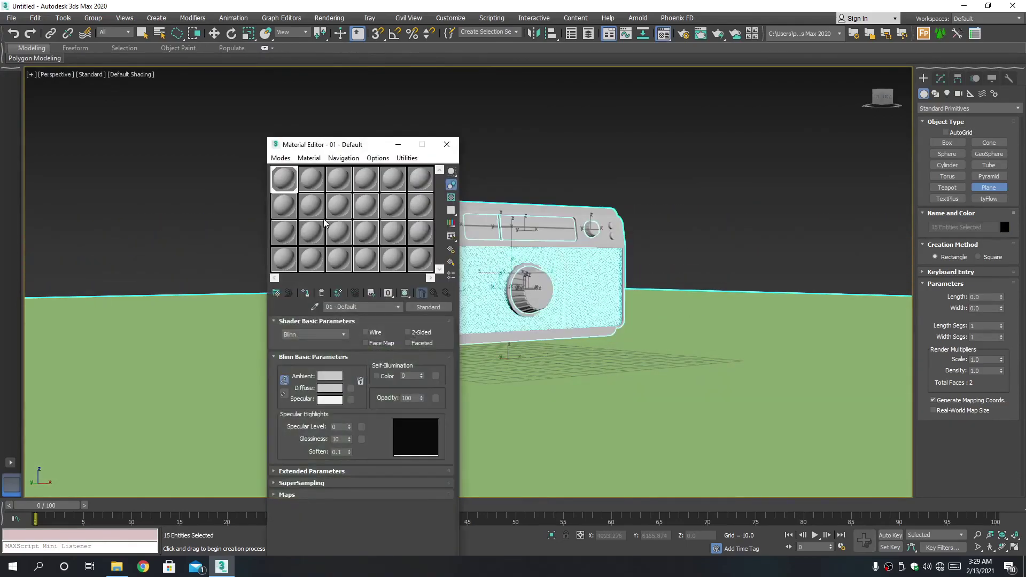
{"action": "left_click", "coordinate": [306, 293]}
{"action": "left_click", "coordinate": [447, 144]}
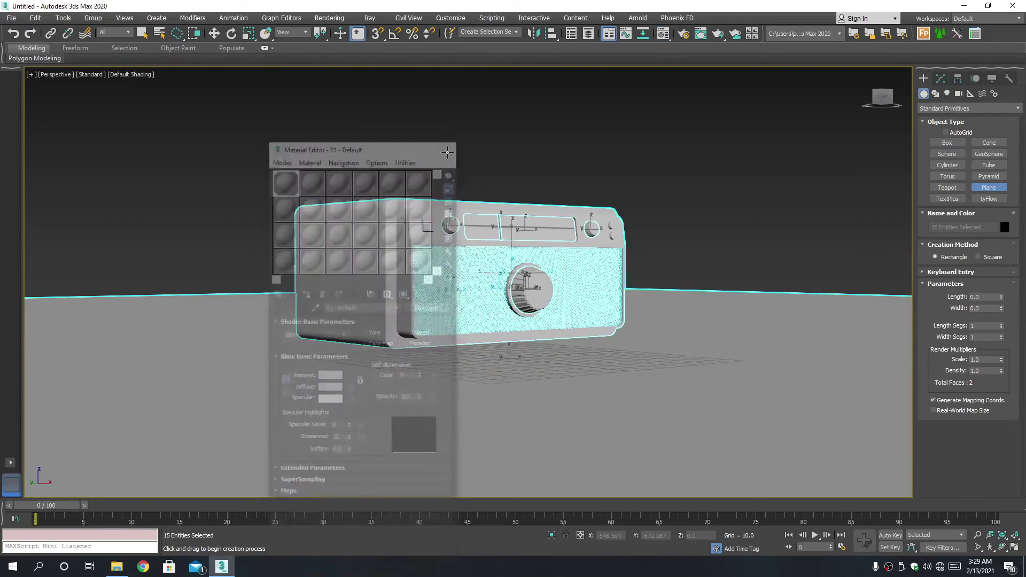
{"action": "left_click", "coordinate": [1005, 228]}
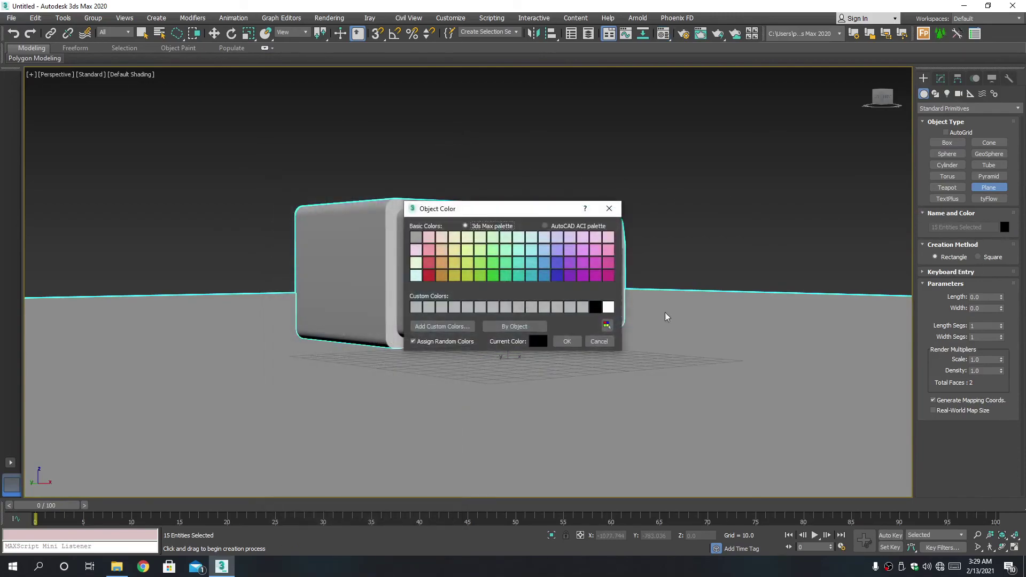
{"action": "left_click", "coordinate": [569, 341]}
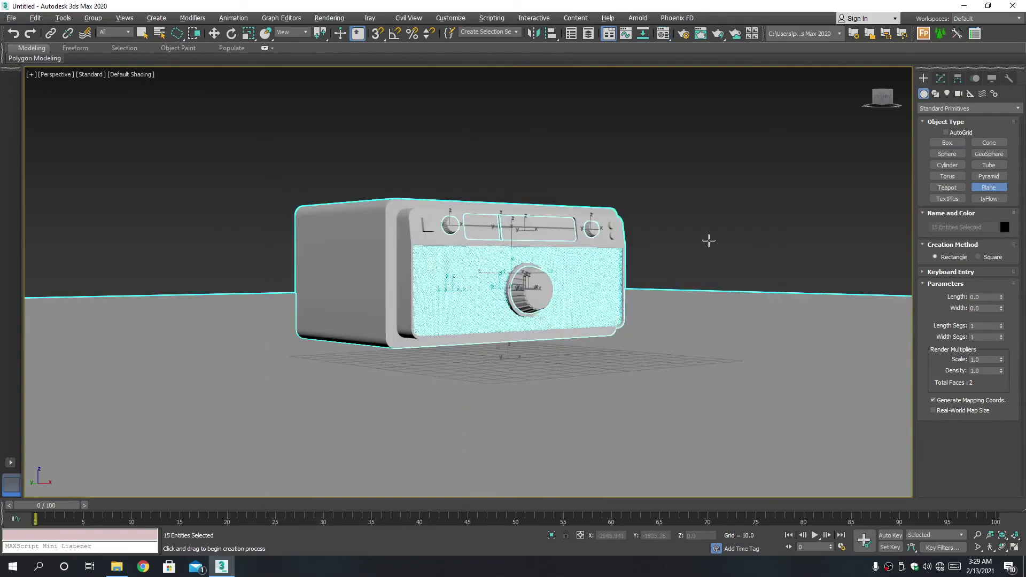
- Clear the selection and restore the four-viewport layout, switching the back view to Front
{"action": "right_click", "coordinate": [709, 245]}
{"action": "left_click", "coordinate": [708, 226]}
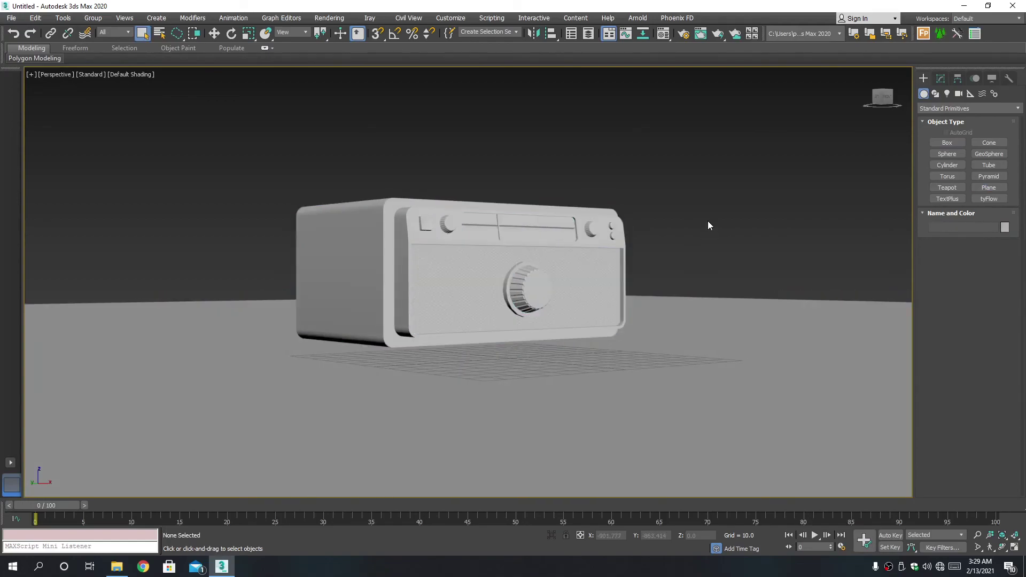
{"action": "scroll", "coordinate": [664, 239], "scroll_direction": "up", "scroll_amount": 2}
{"action": "scroll", "coordinate": [664, 239], "scroll_direction": "up", "scroll_amount": 1}
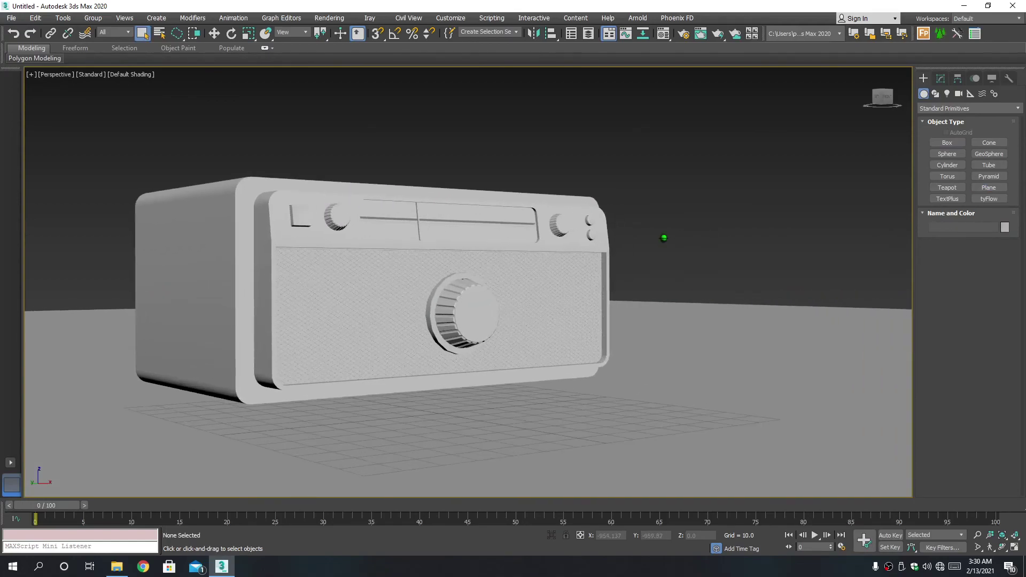
{"action": "middle_click_drag", "start_coordinate": [660, 229], "coordinate": [675, 226]}
{"action": "scroll", "coordinate": [679, 223], "scroll_direction": "down", "scroll_amount": 2}
{"action": "key", "text": "alt+w"}
{"action": "scroll", "coordinate": [813, 168], "scroll_direction": "down", "scroll_amount": 3}
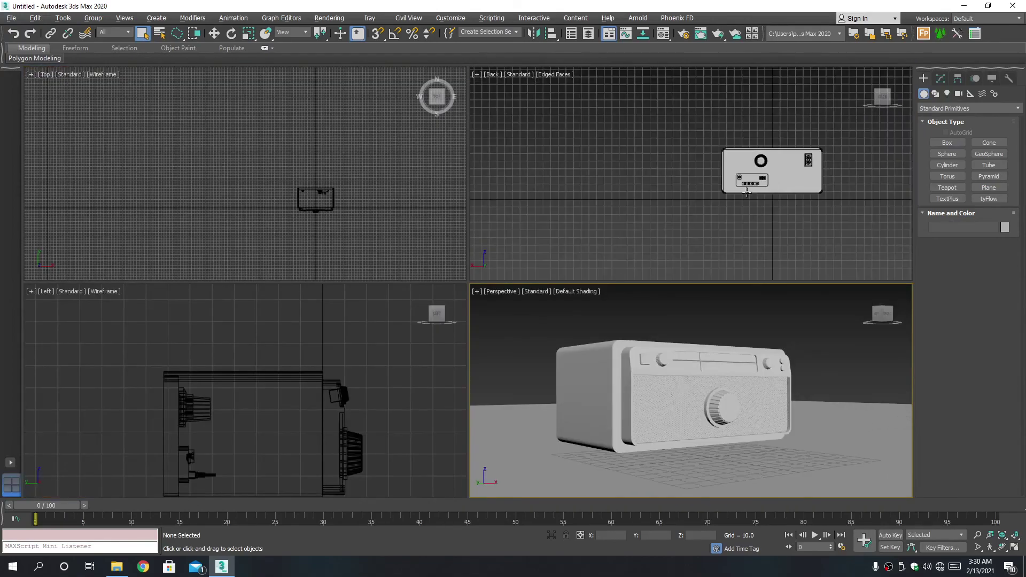
{"action": "key", "text": "f"}
{"action": "scroll", "coordinate": [813, 168], "scroll_direction": "down", "scroll_amount": 3}
- Set the Perspective viewport to High Quality with Clay shading
{"action": "left_click", "coordinate": [947, 94]}
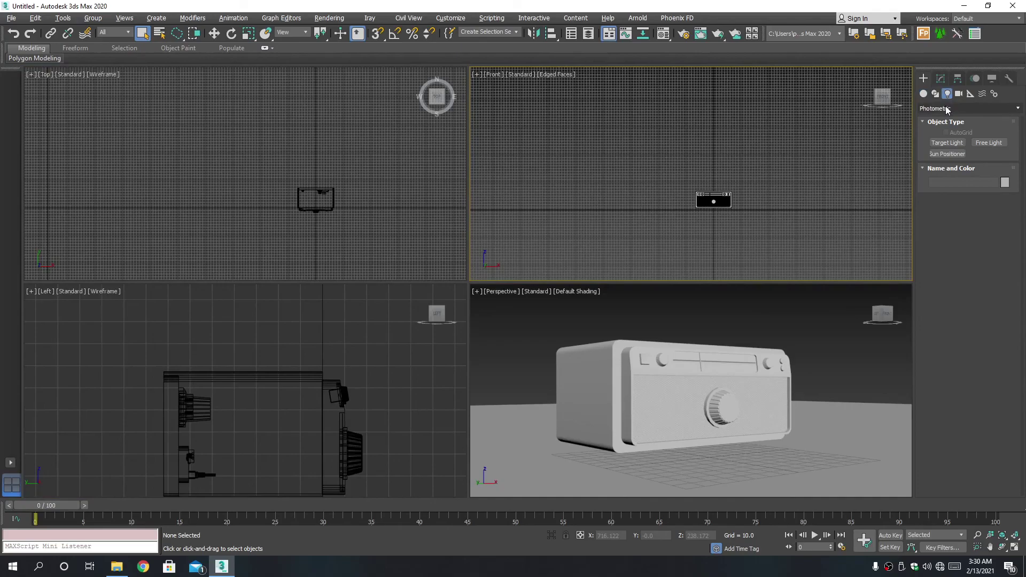
{"action": "left_click", "coordinate": [967, 108]}
{"action": "left_click", "coordinate": [938, 142]}
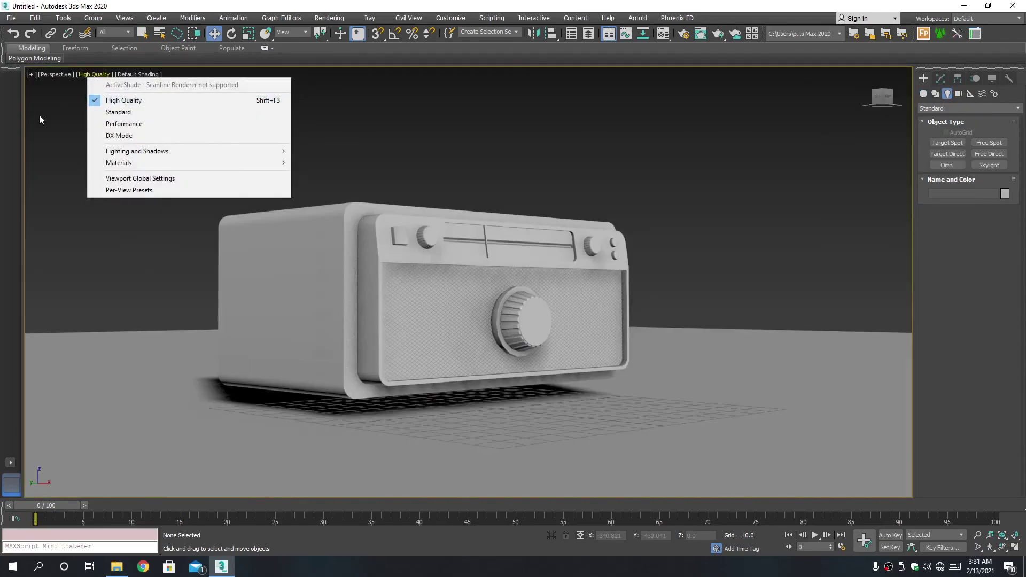
{"action": "left_click", "coordinate": [137, 75]}
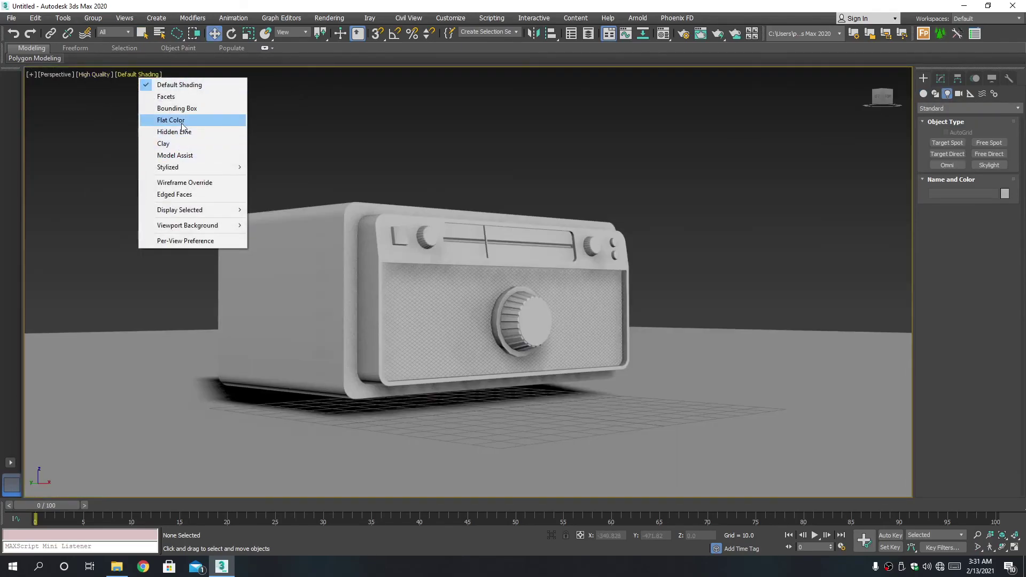
{"action": "left_click", "coordinate": [184, 143]}
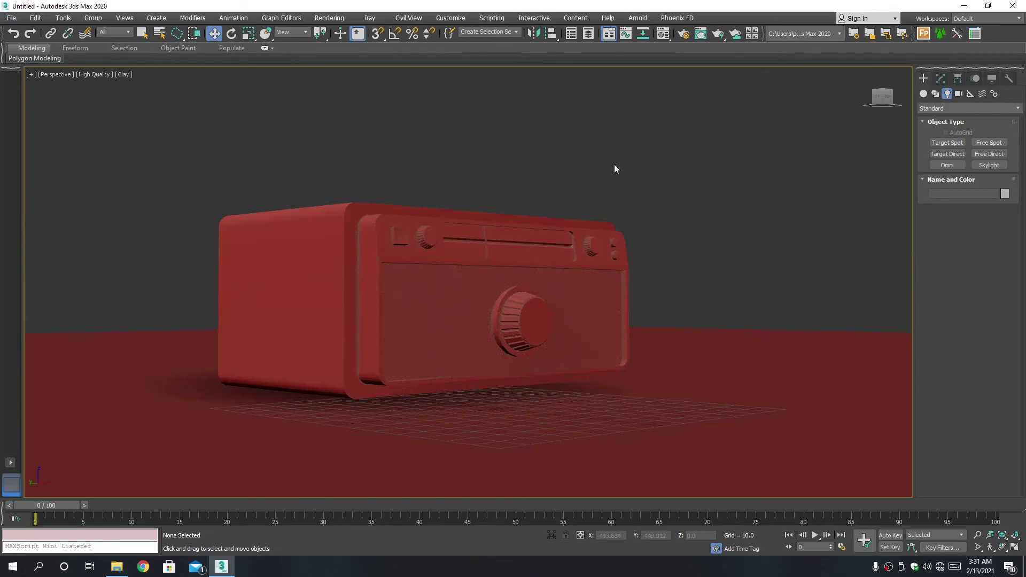
- Turn on Edged Faces and orbit around to view the radio's back
{"action": "left_click", "coordinate": [711, 381]}
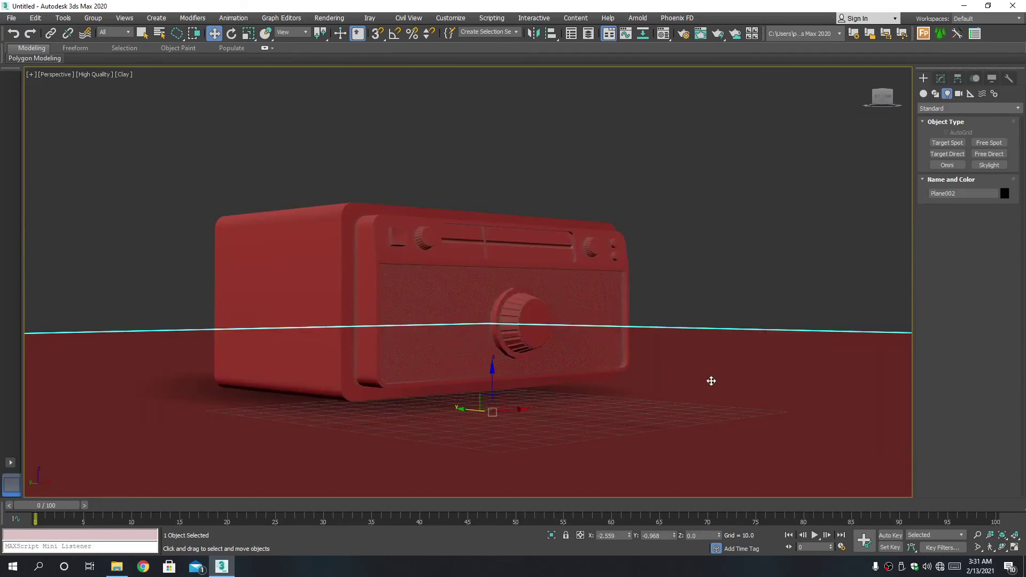
{"action": "key", "text": "F4"}
{"action": "left_click", "coordinate": [688, 254]}
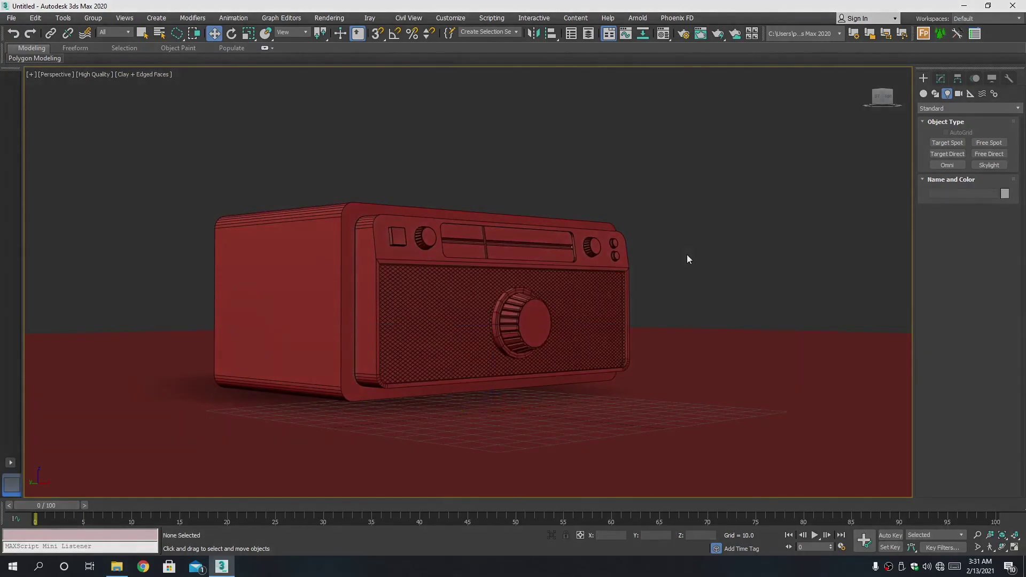
{"action": "middle_click_drag", "start_coordinate": [701, 270], "coordinate": [292, 261], "text": "alt"}
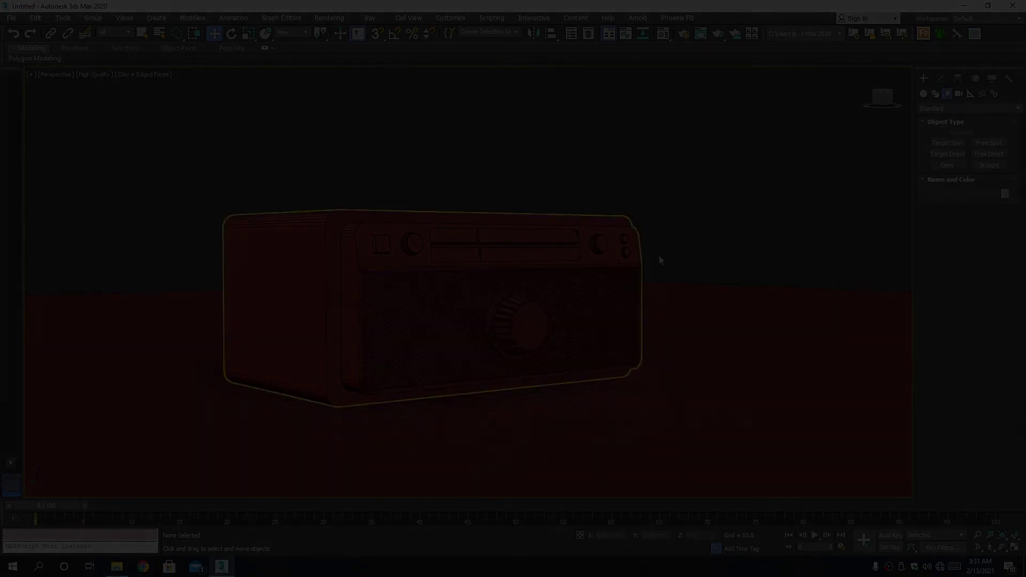